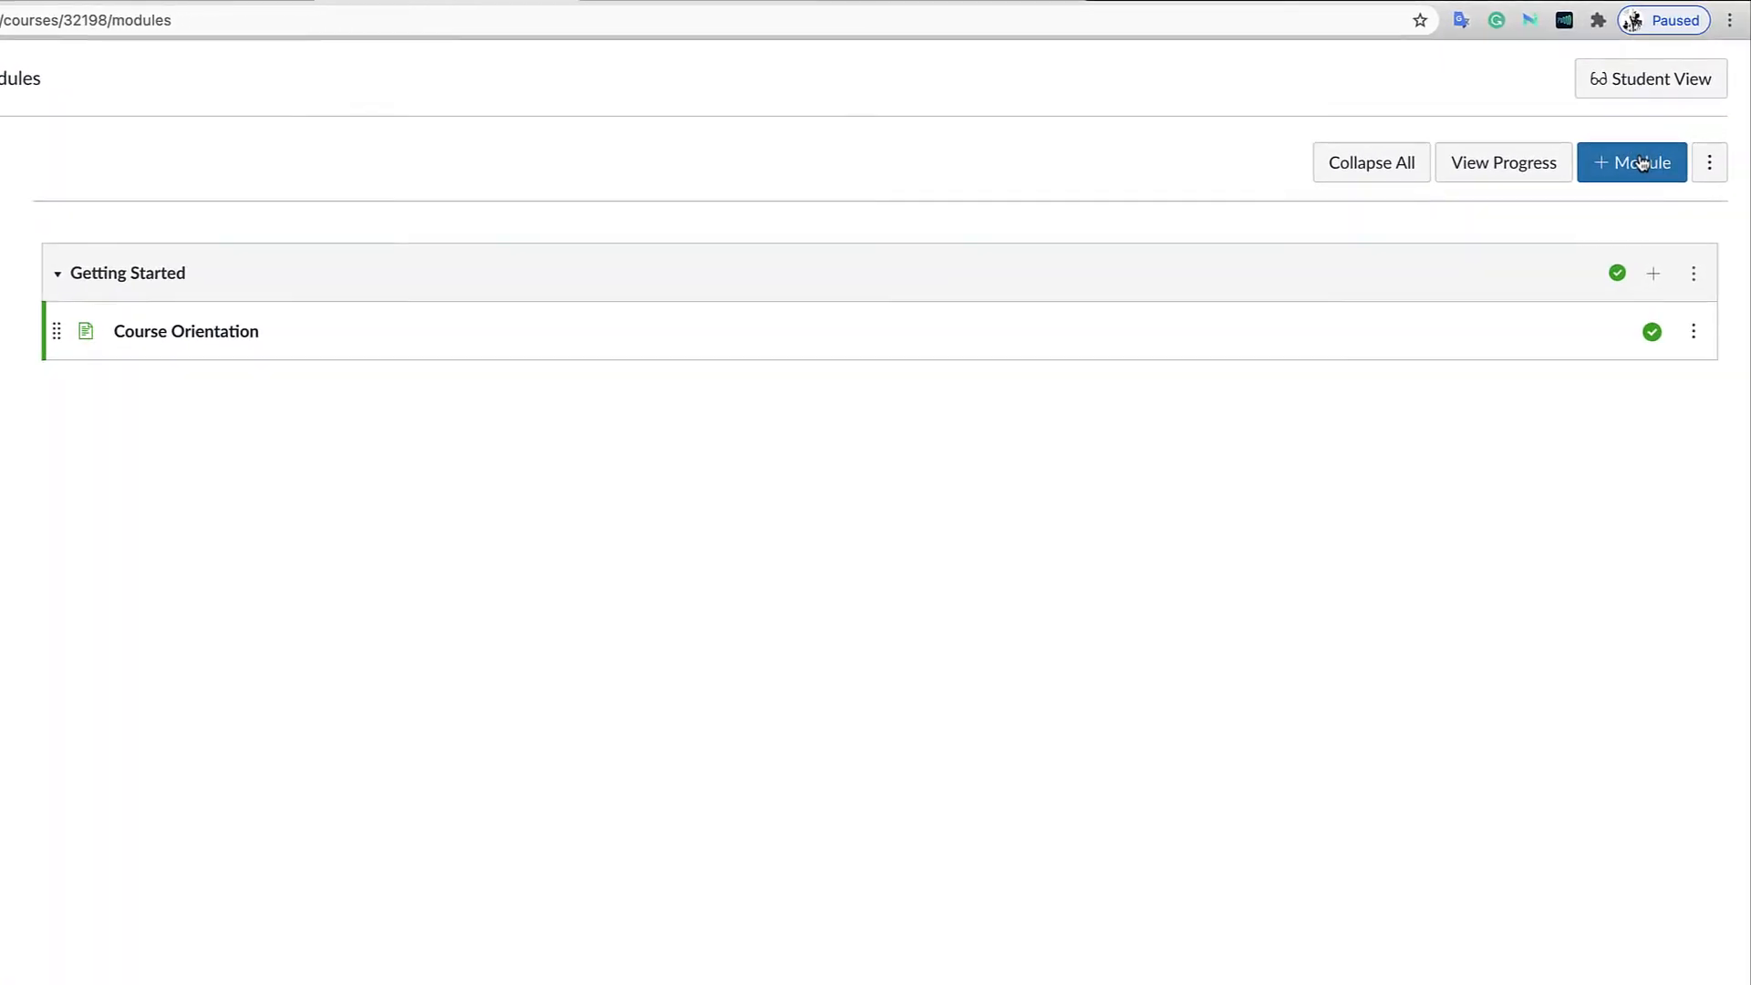
Add a new course module named "Week 1".
{"action": "left_click", "coordinate": [1631, 164]}
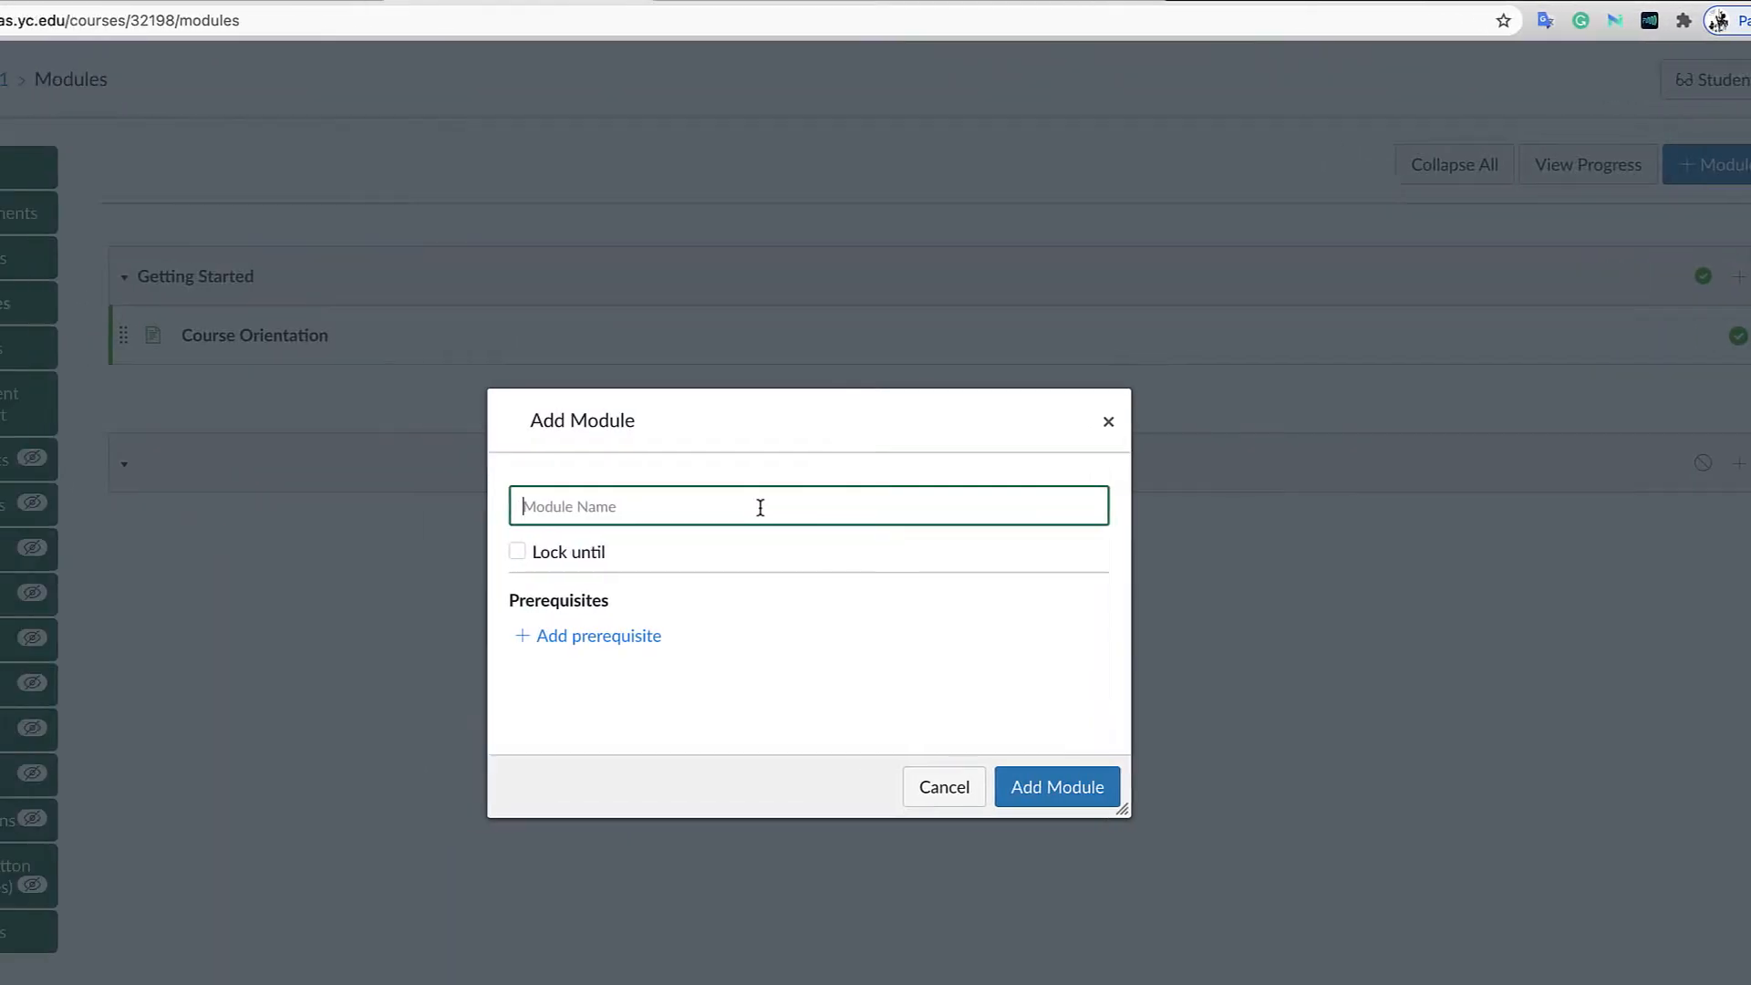
{"action": "type", "text": "Wee"}
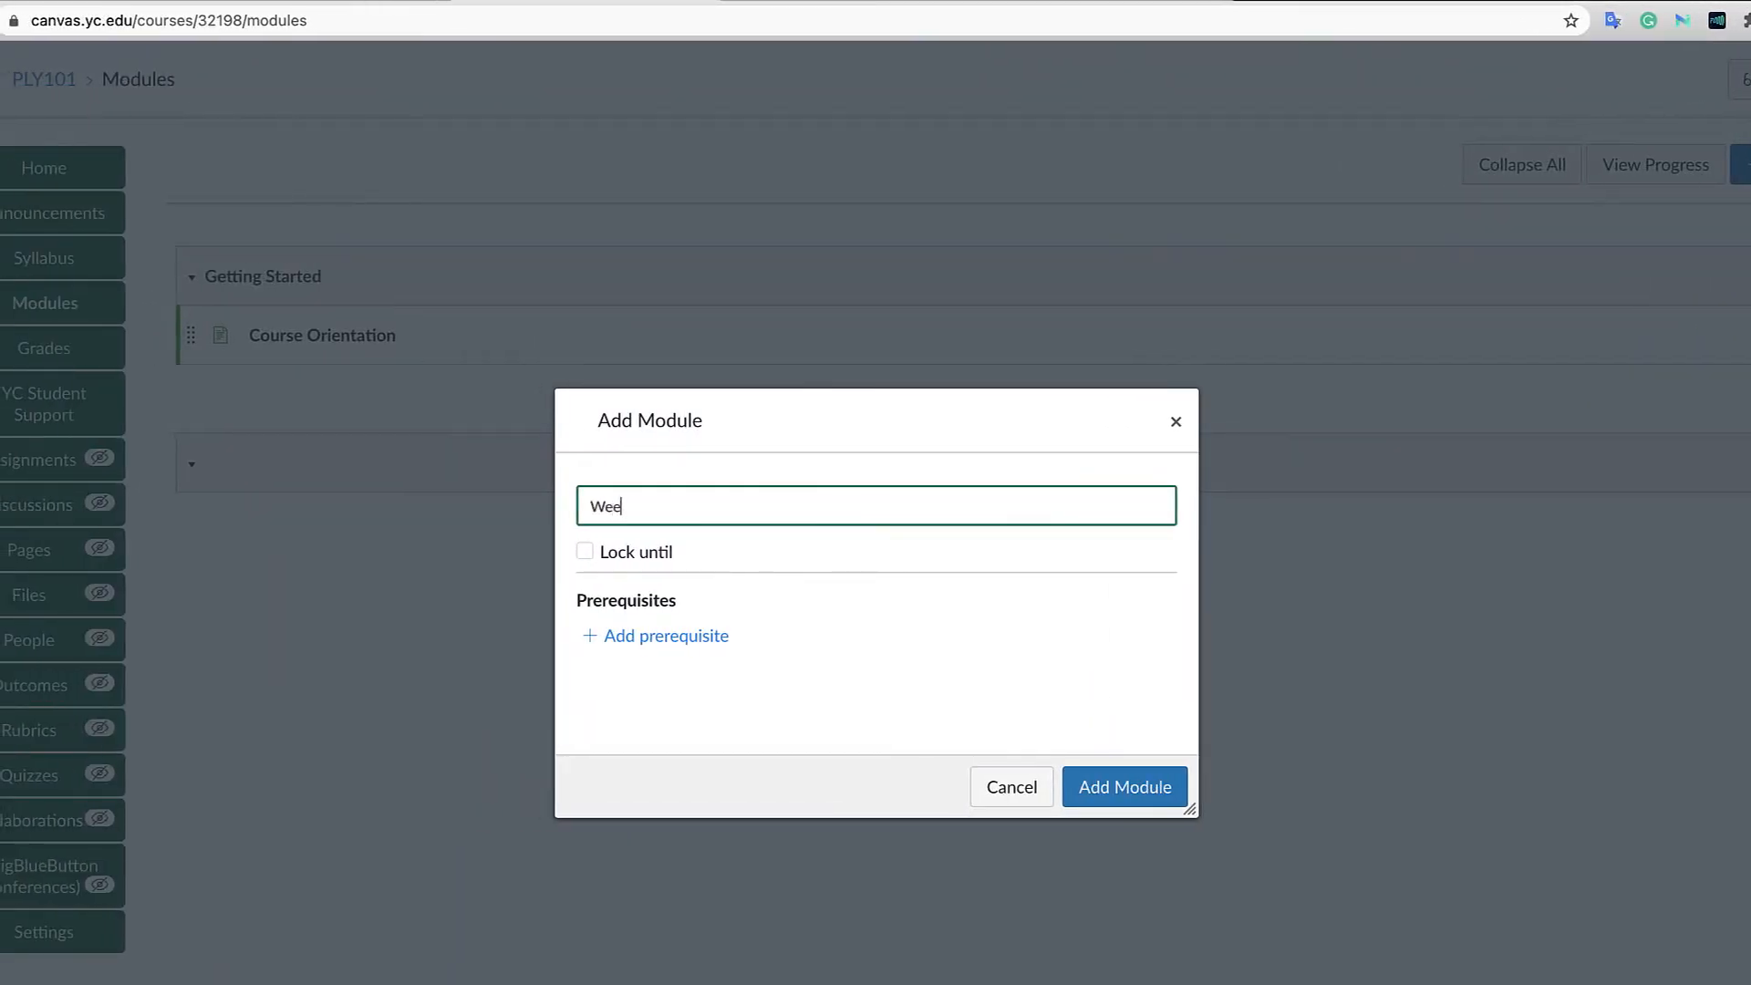
{"action": "type", "text": "k 1"}
{"action": "left_click", "coordinate": [1109, 799]}
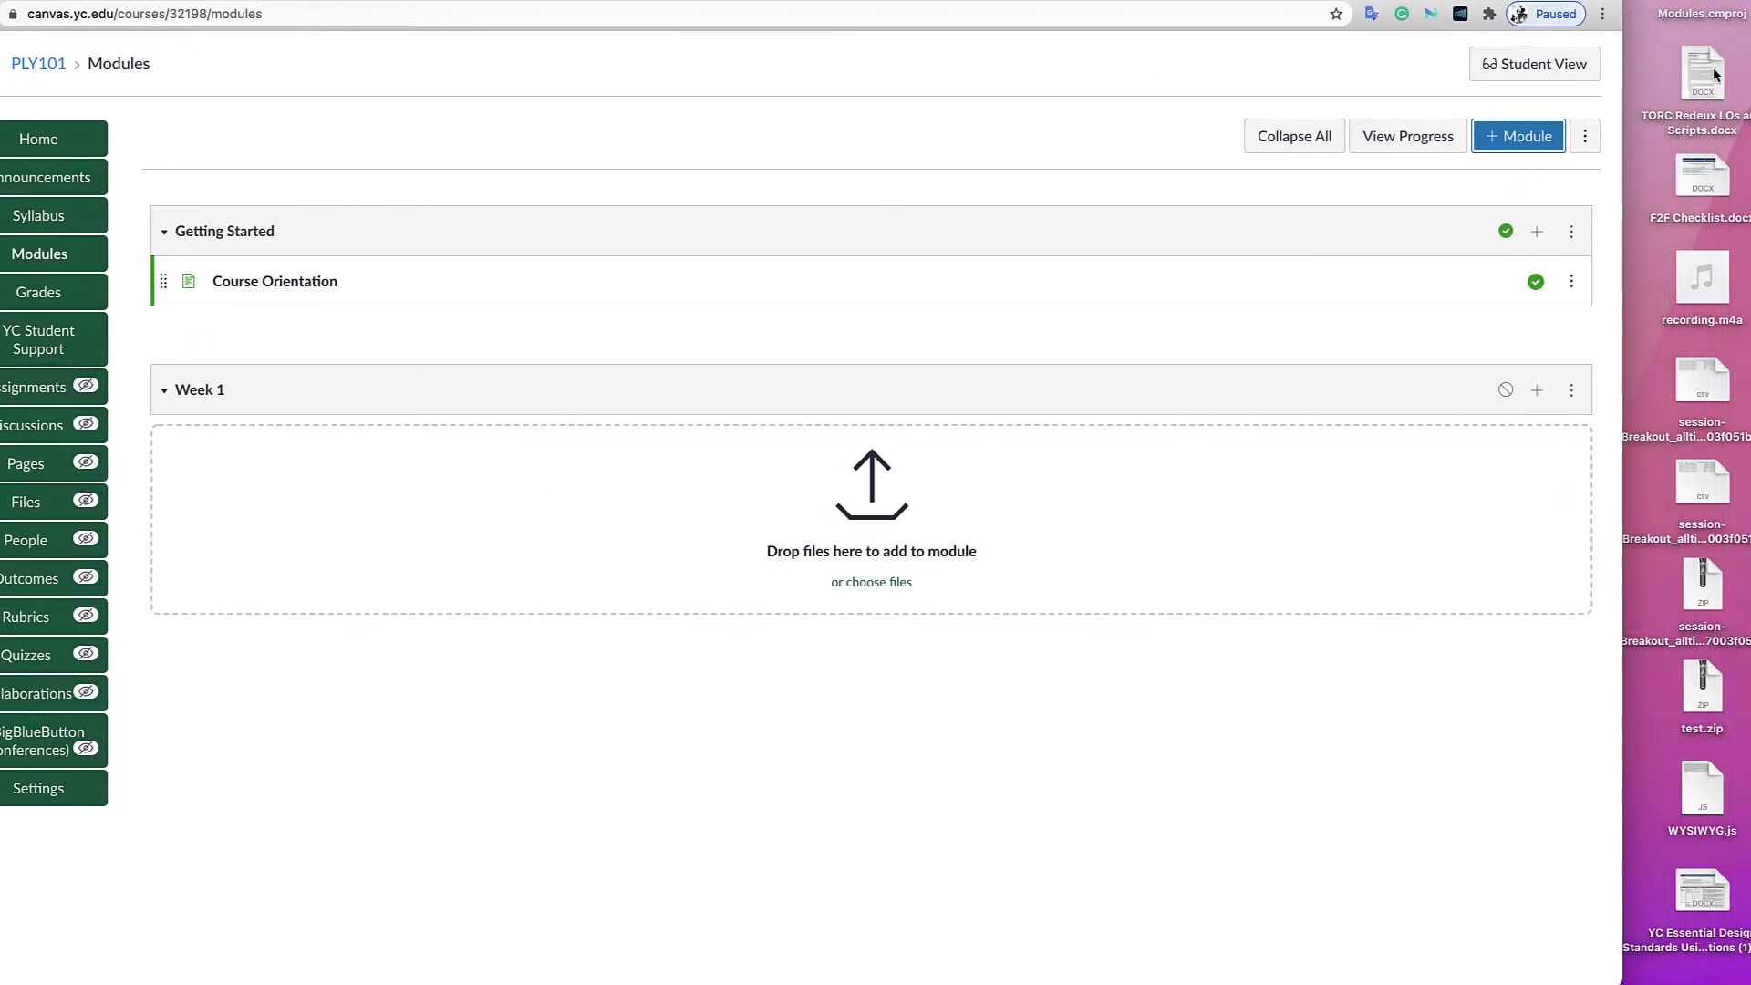
Add the desktop file "TORC Redeux LOs and Scripts.docx" to the Week 1 module and publish the module.
{"action": "left_click_drag", "start_coordinate": [1715, 75], "coordinate": [1163, 509]}
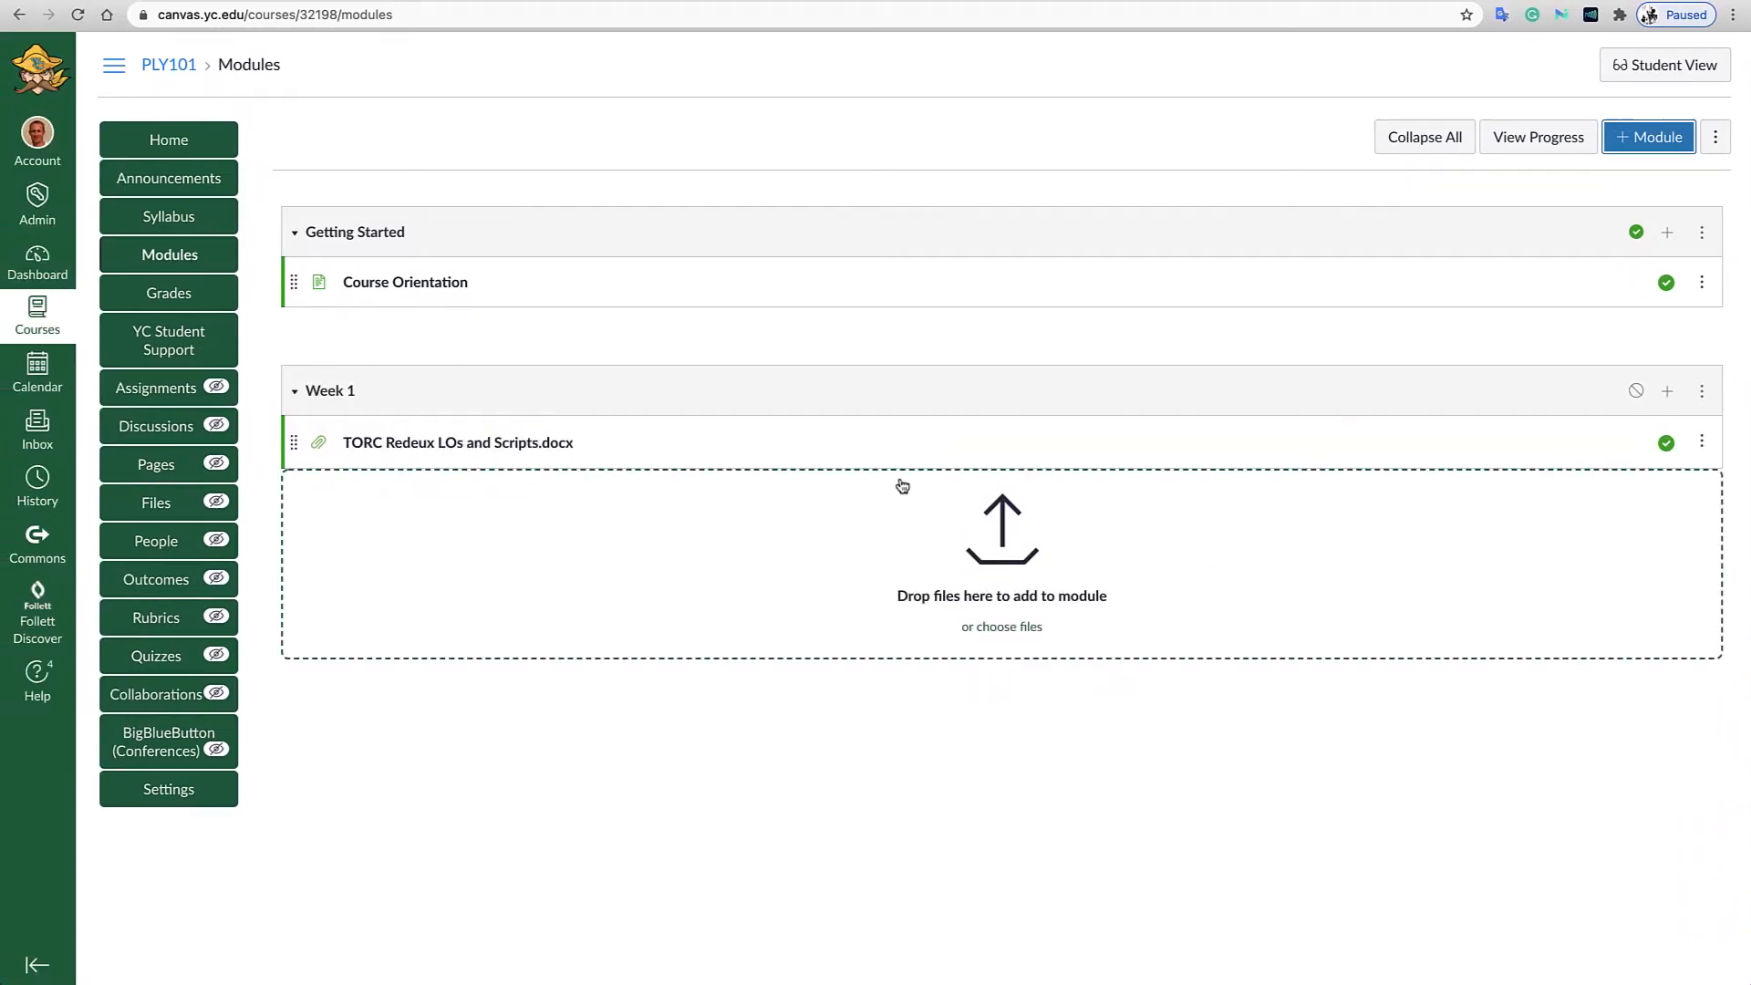
{"action": "left_click", "coordinate": [1633, 393]}
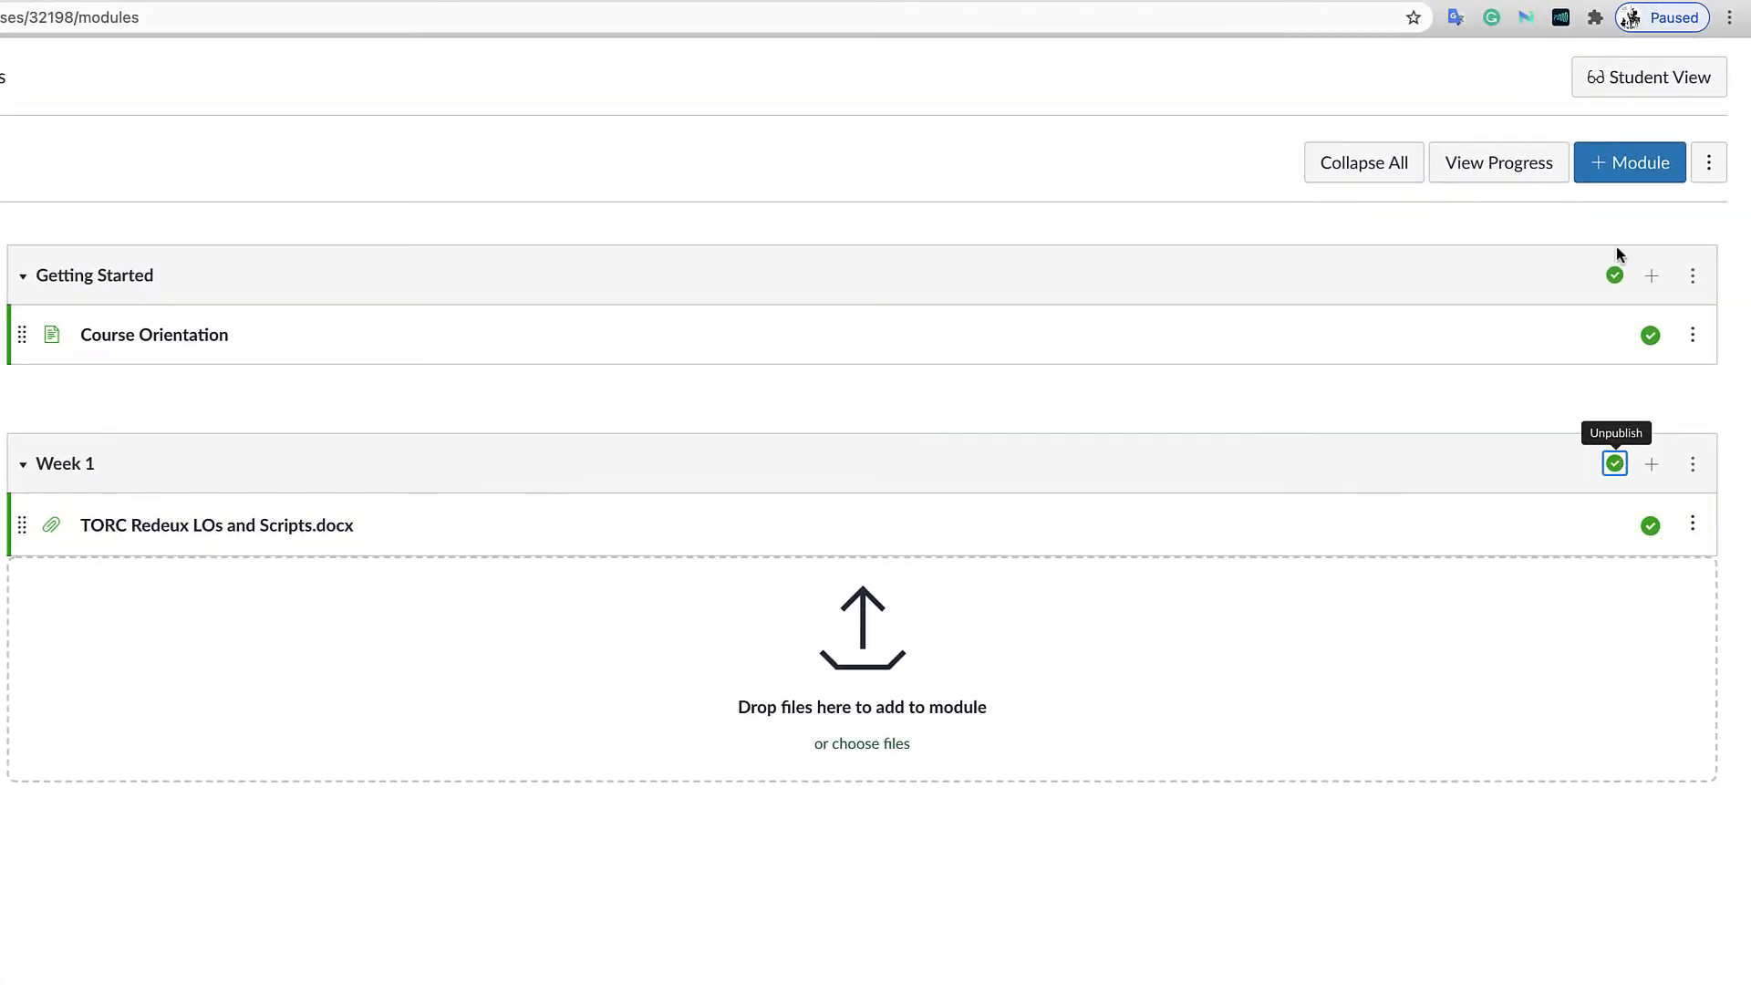
Preview the Week 1 document as a student, then leave the student preview and return to the course modules.
{"action": "left_click", "coordinate": [1647, 80]}
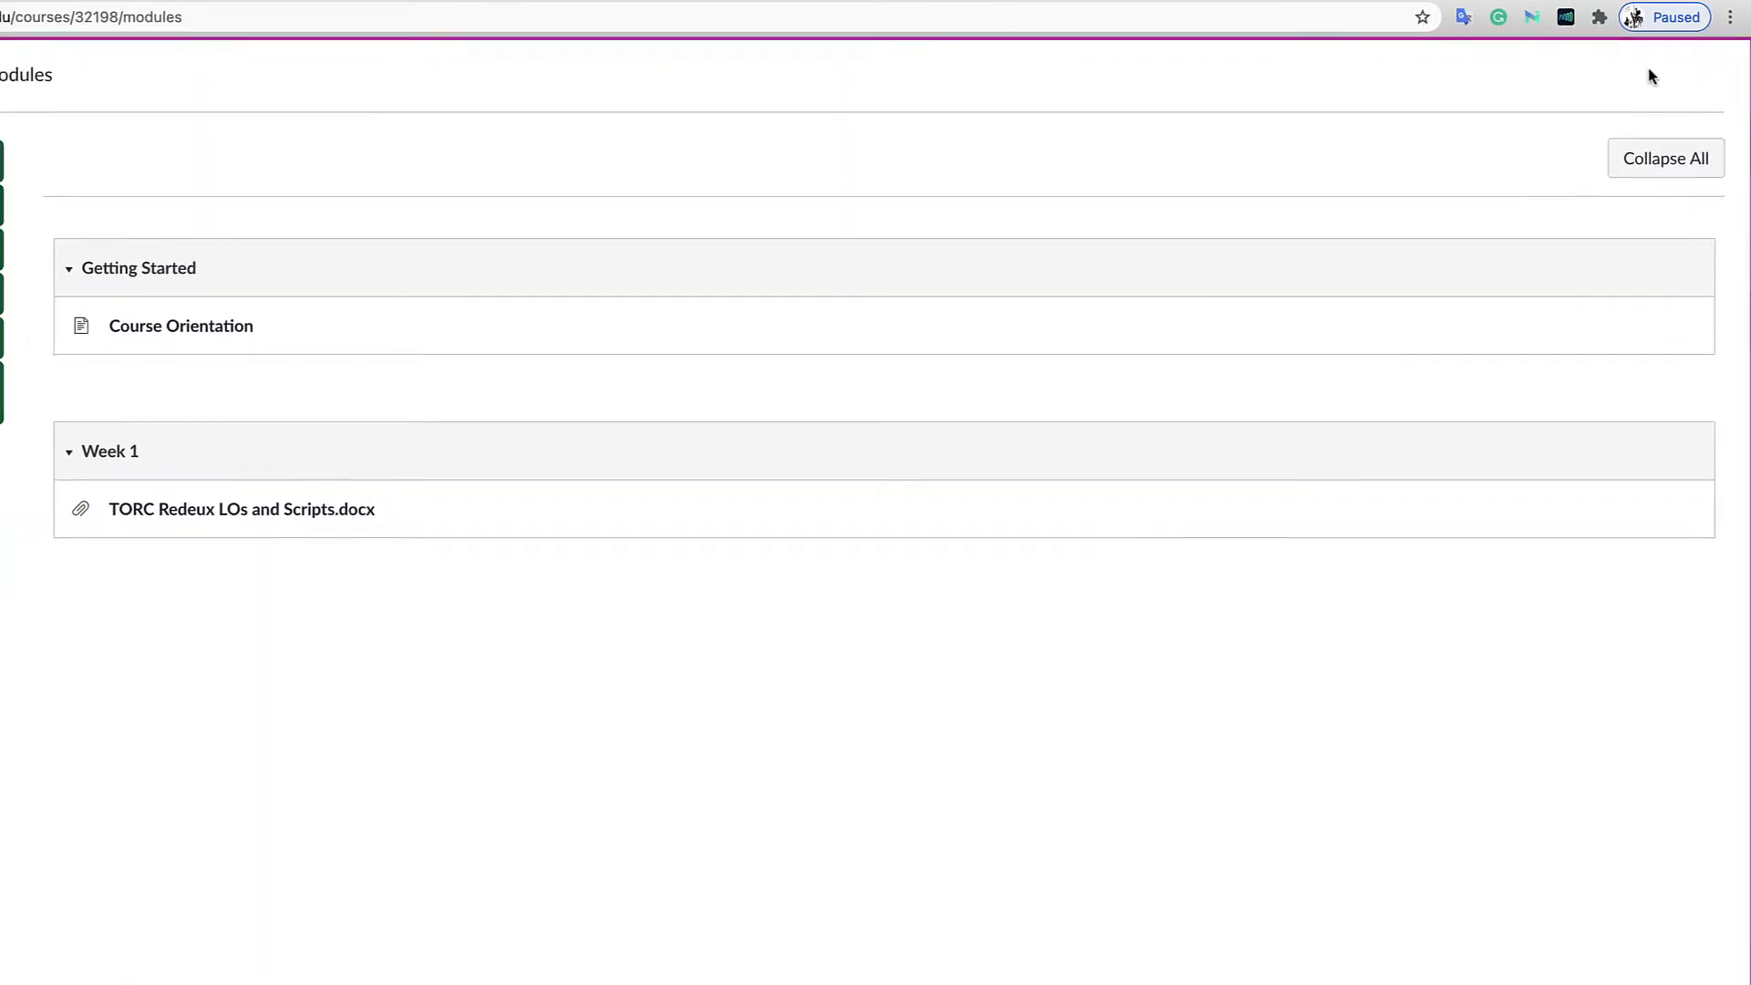
{"action": "left_click", "coordinate": [298, 493]}
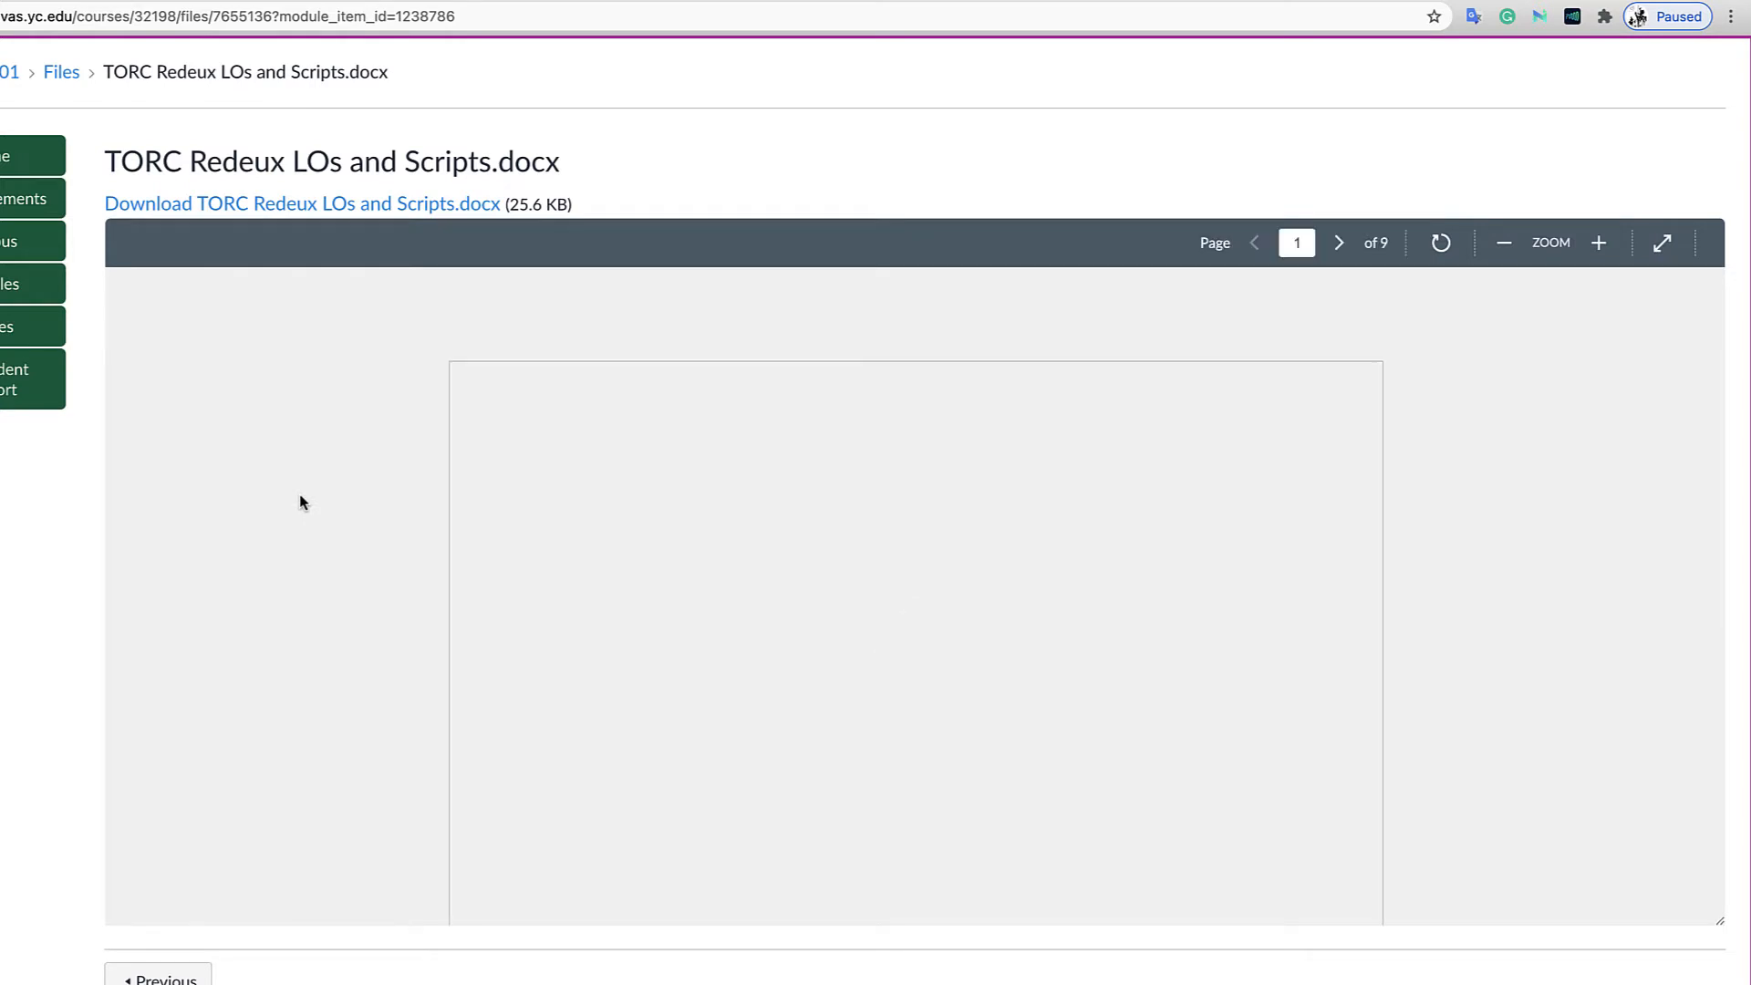
{"action": "scroll", "coordinate": [935, 707], "scroll_direction": "down", "scroll_amount": 5}
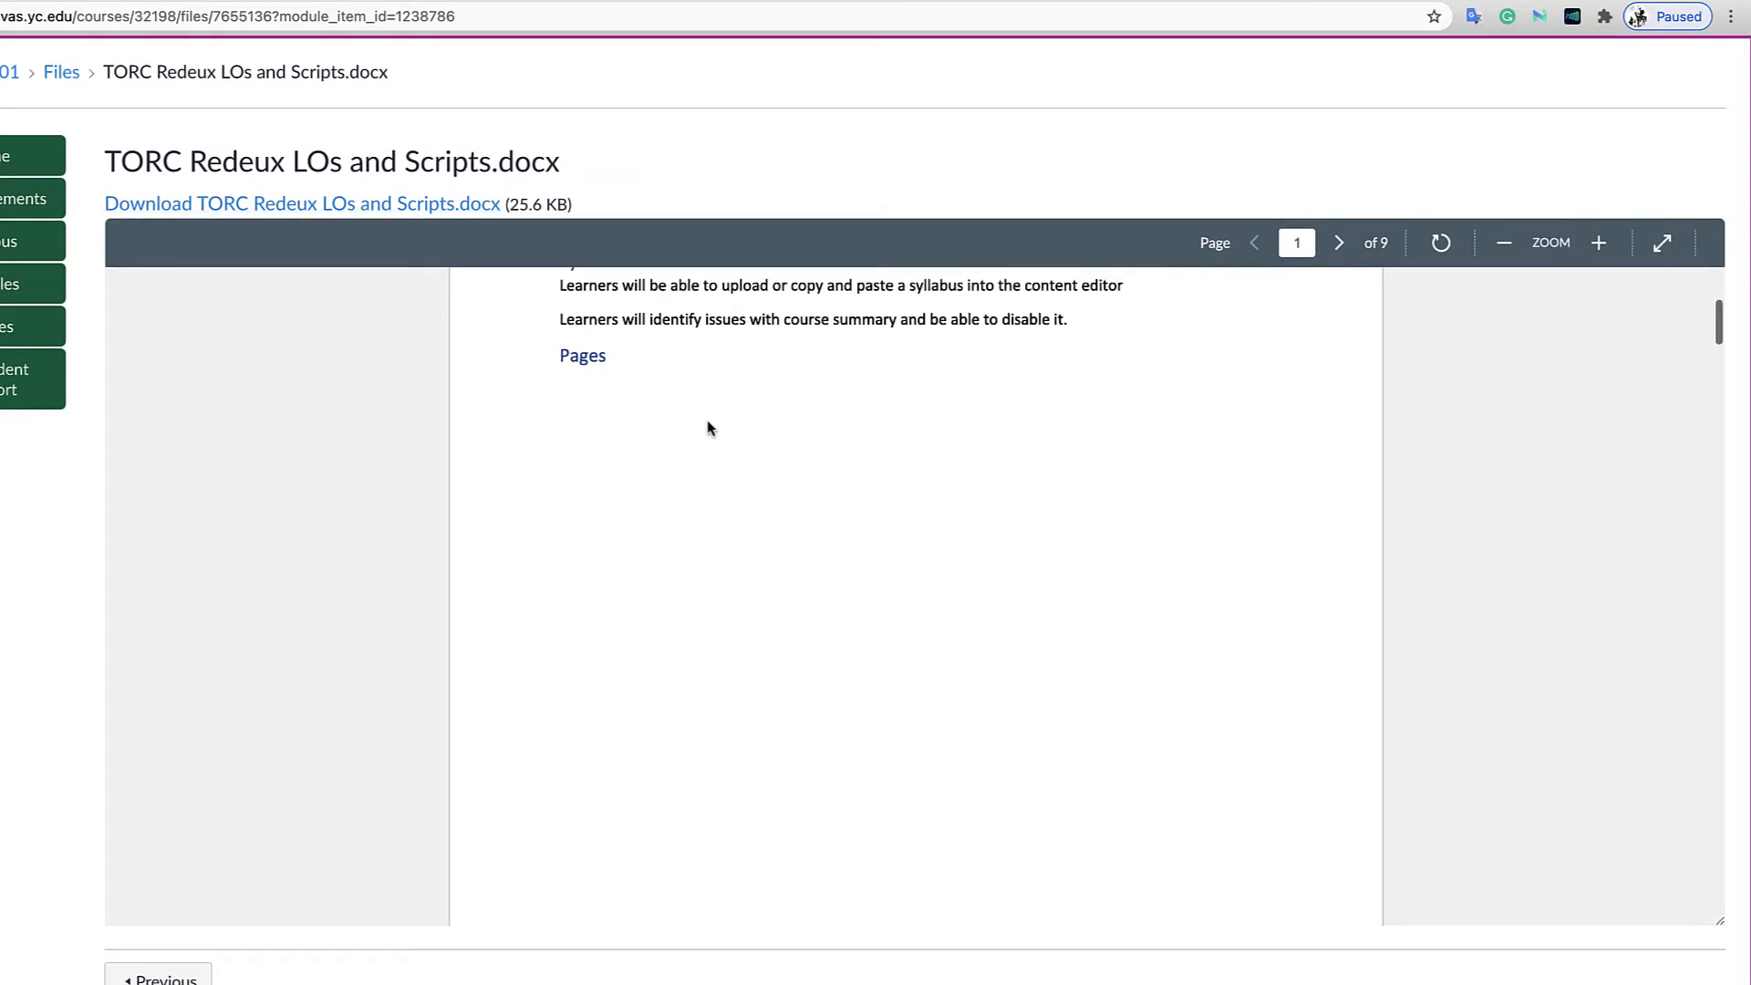
{"action": "scroll", "coordinate": [702, 424], "scroll_direction": "up", "scroll_amount": 5}
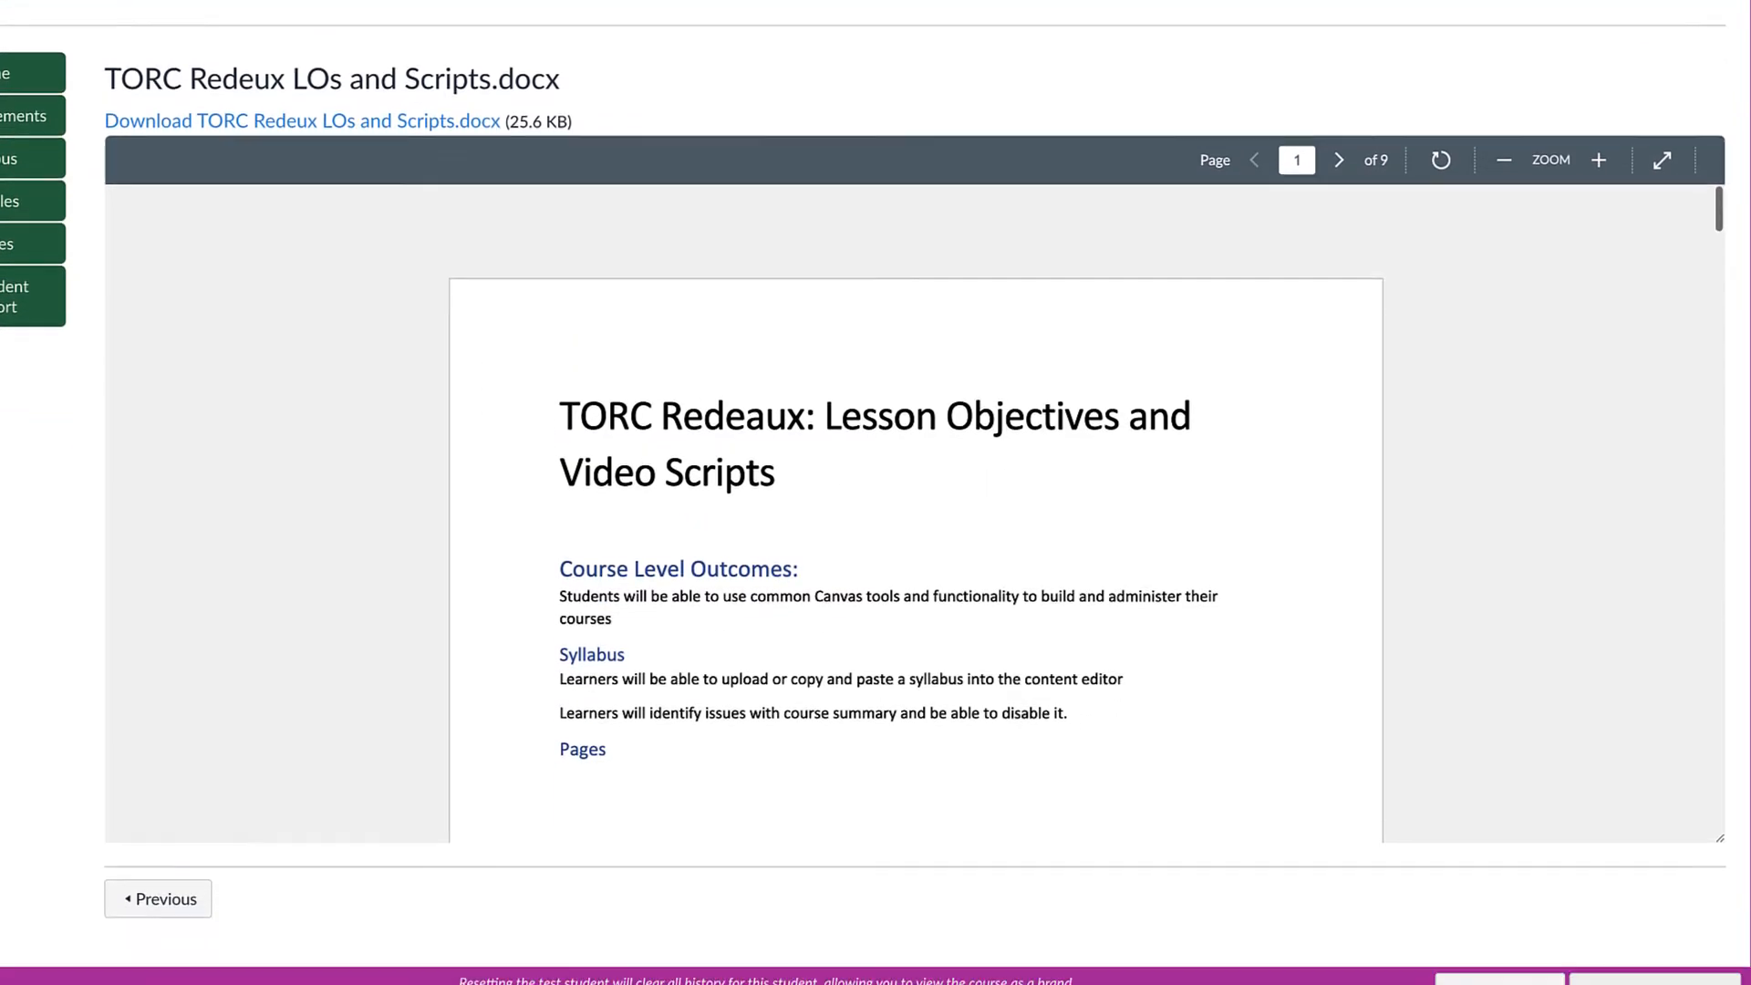
{"action": "left_click", "coordinate": [1633, 961]}
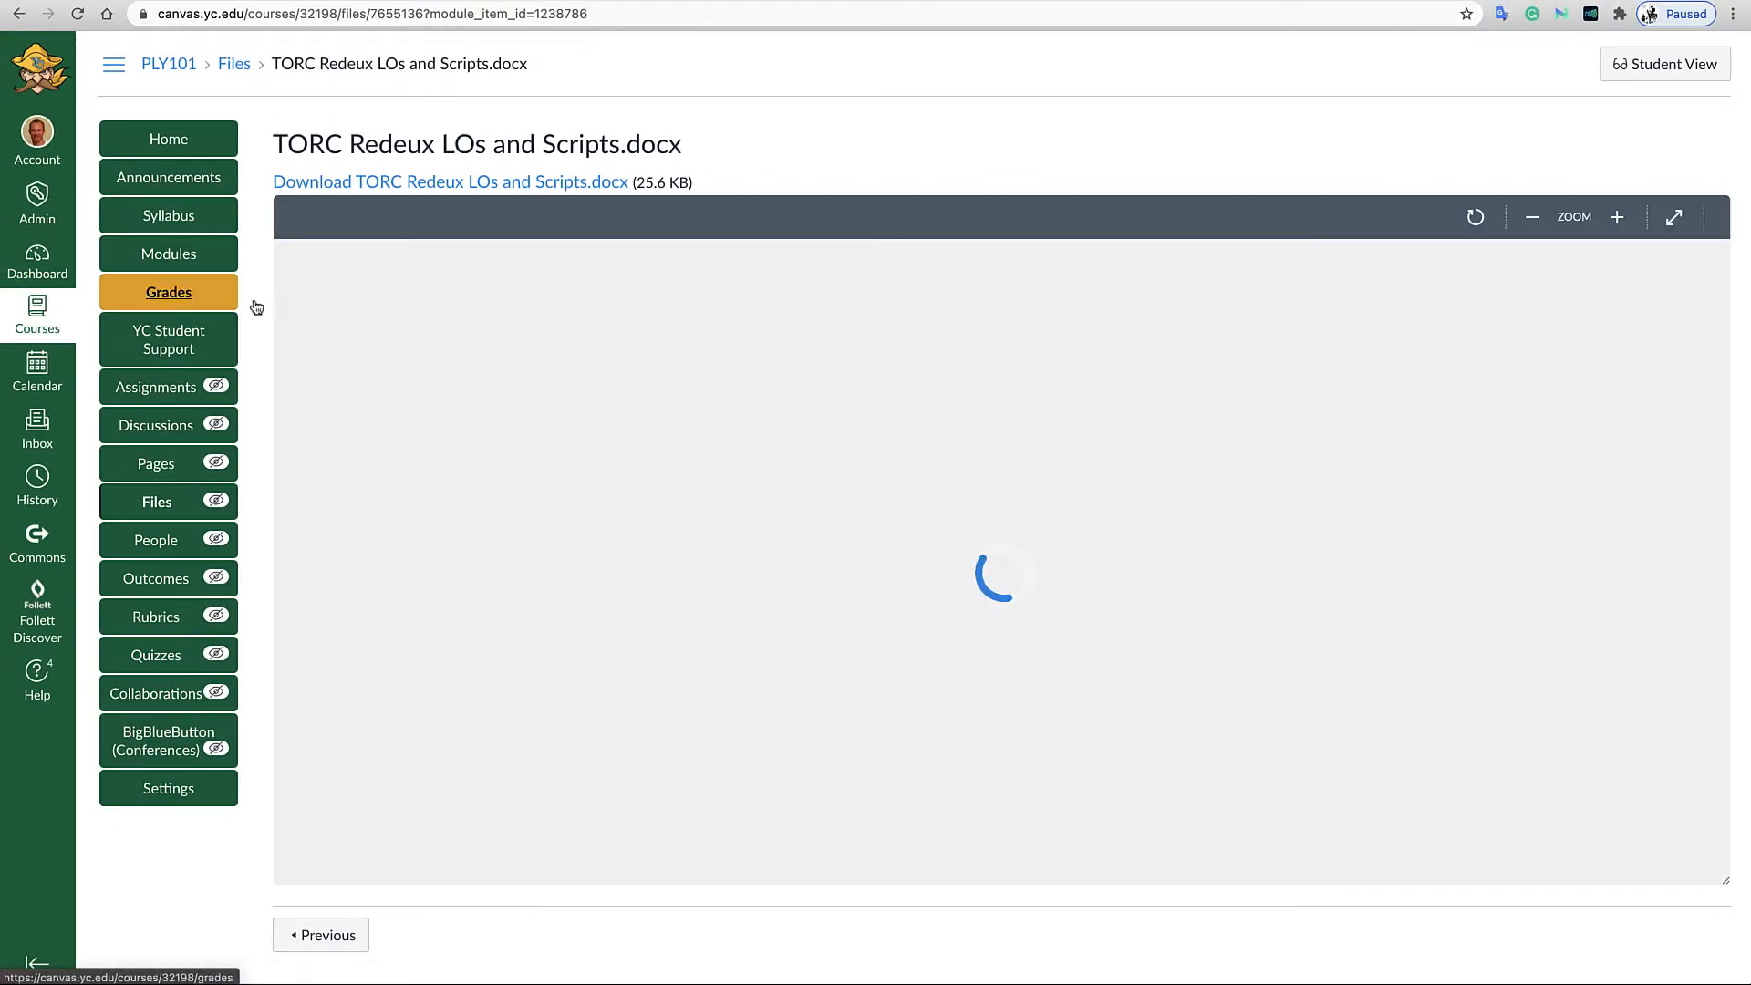
{"action": "left_click", "coordinate": [169, 254]}
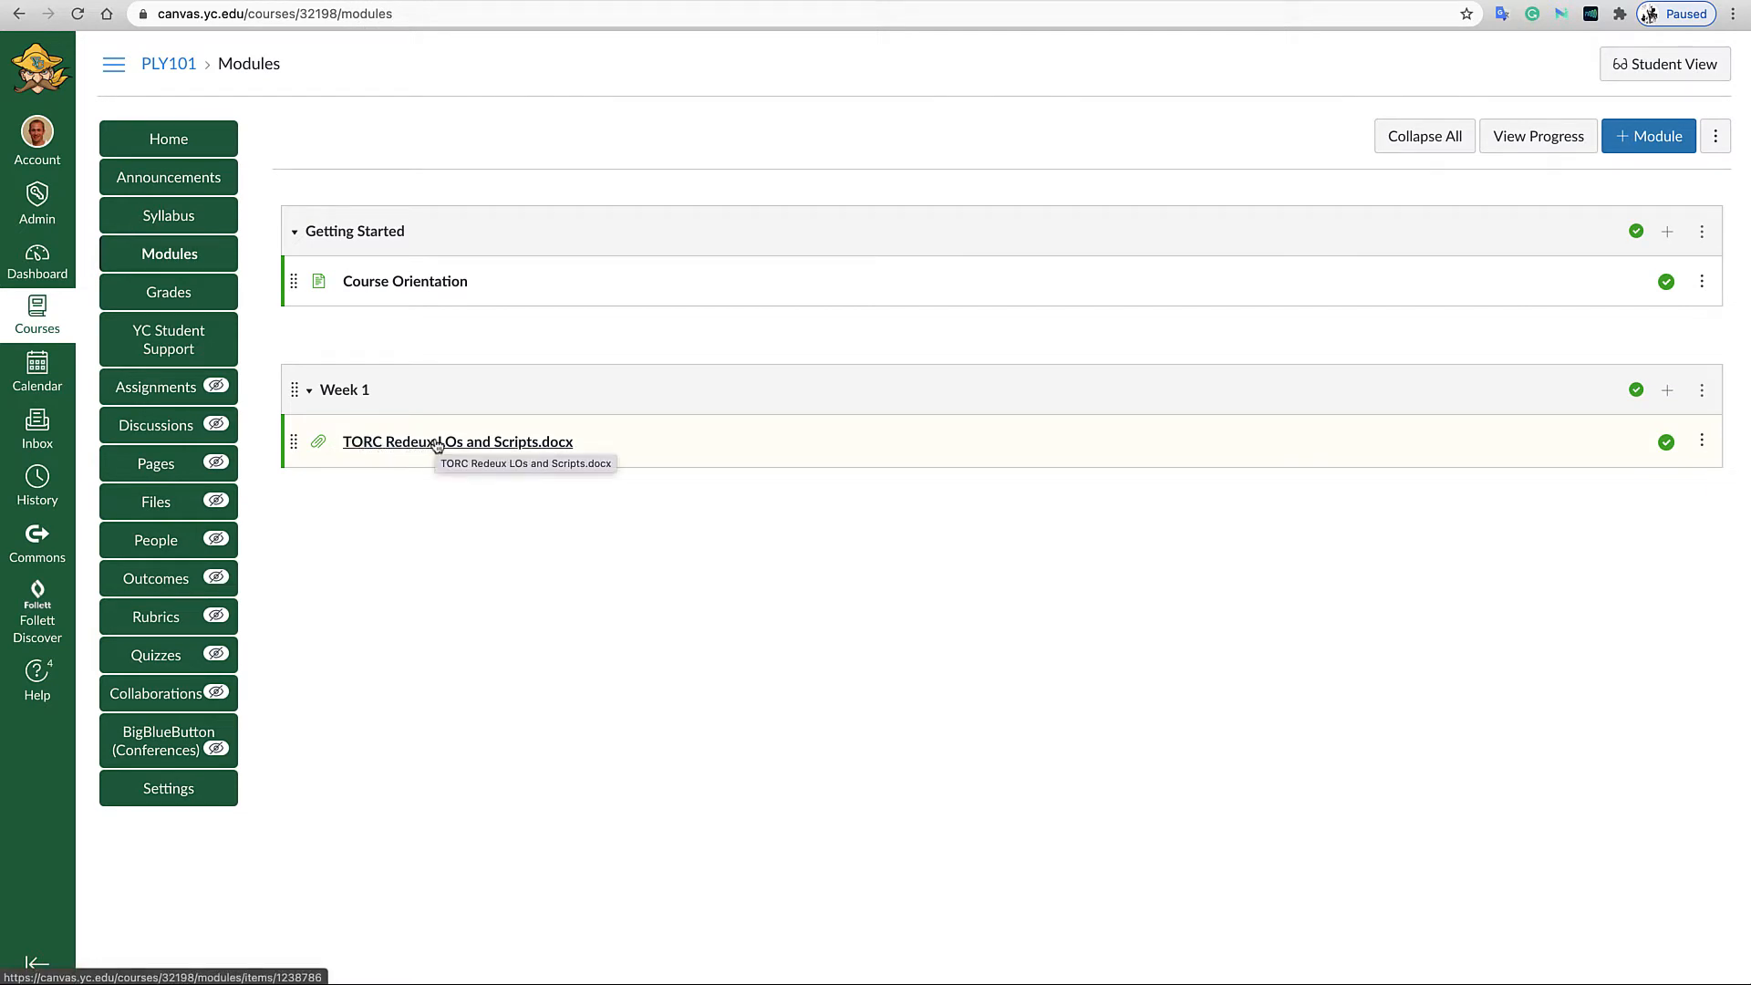
Create a new page named "Module Intro" in the Week 1 module, without indentation.
{"action": "left_click", "coordinate": [1668, 390]}
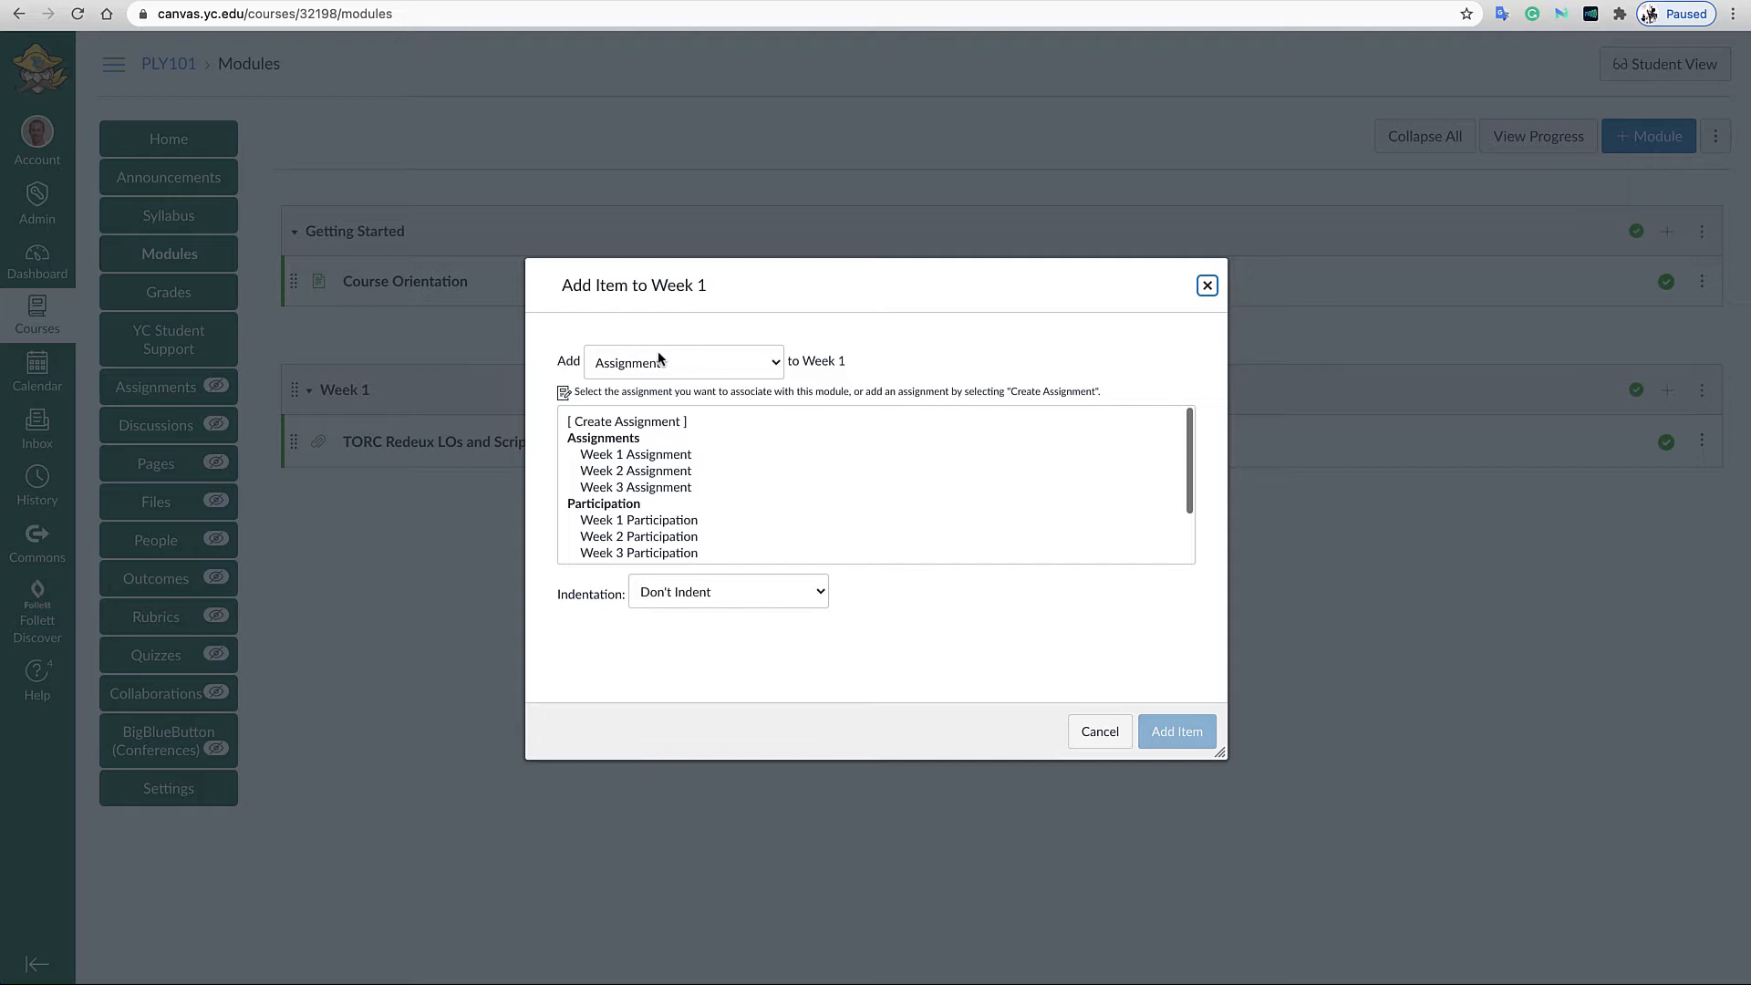
{"action": "left_click", "coordinate": [1207, 285]}
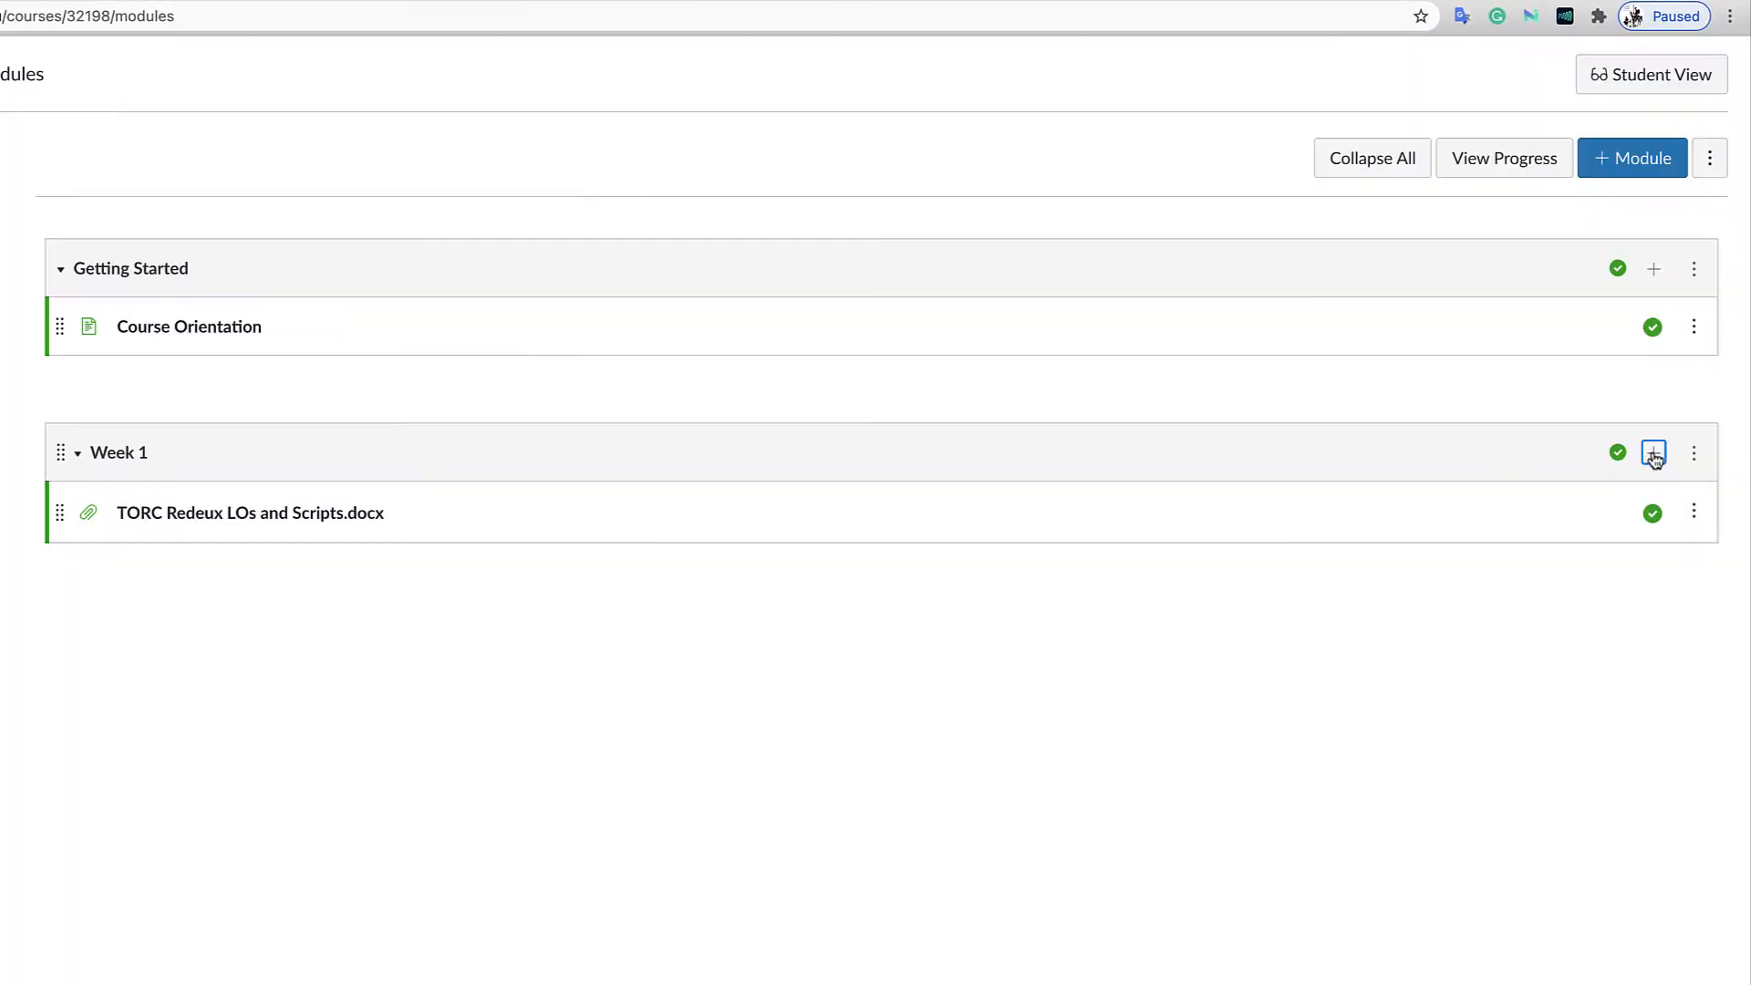
{"action": "left_click", "coordinate": [1654, 453]}
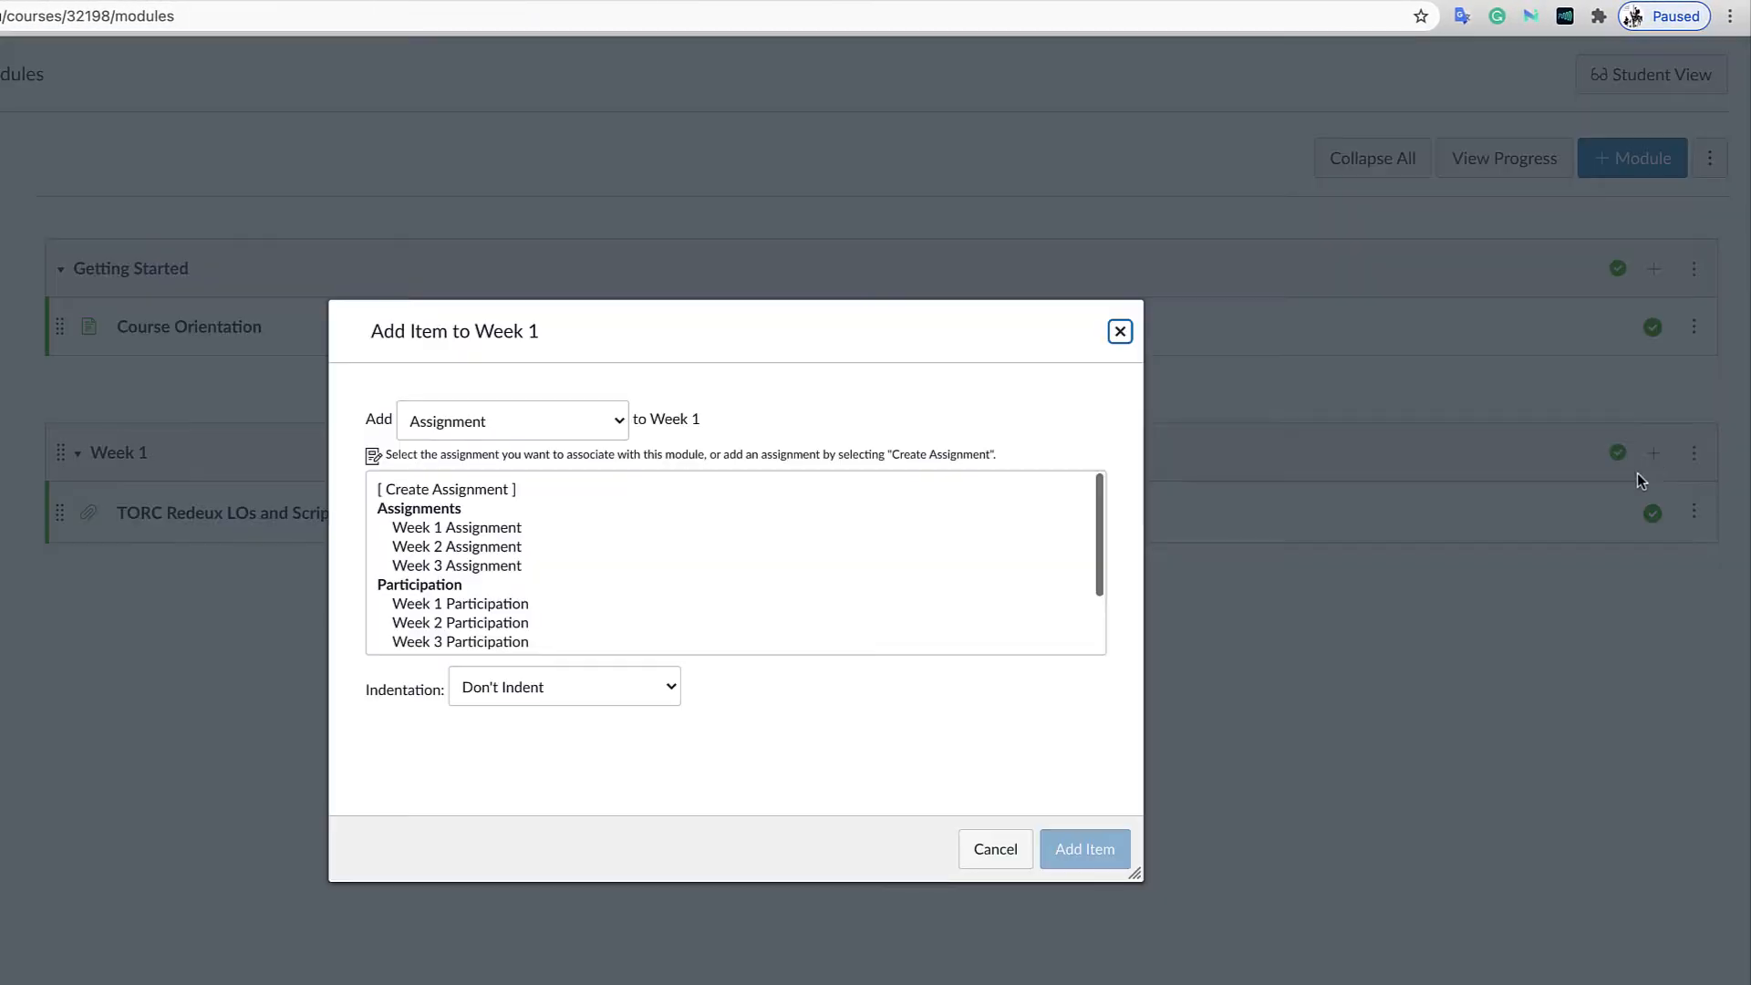
{"action": "left_click", "coordinate": [562, 419]}
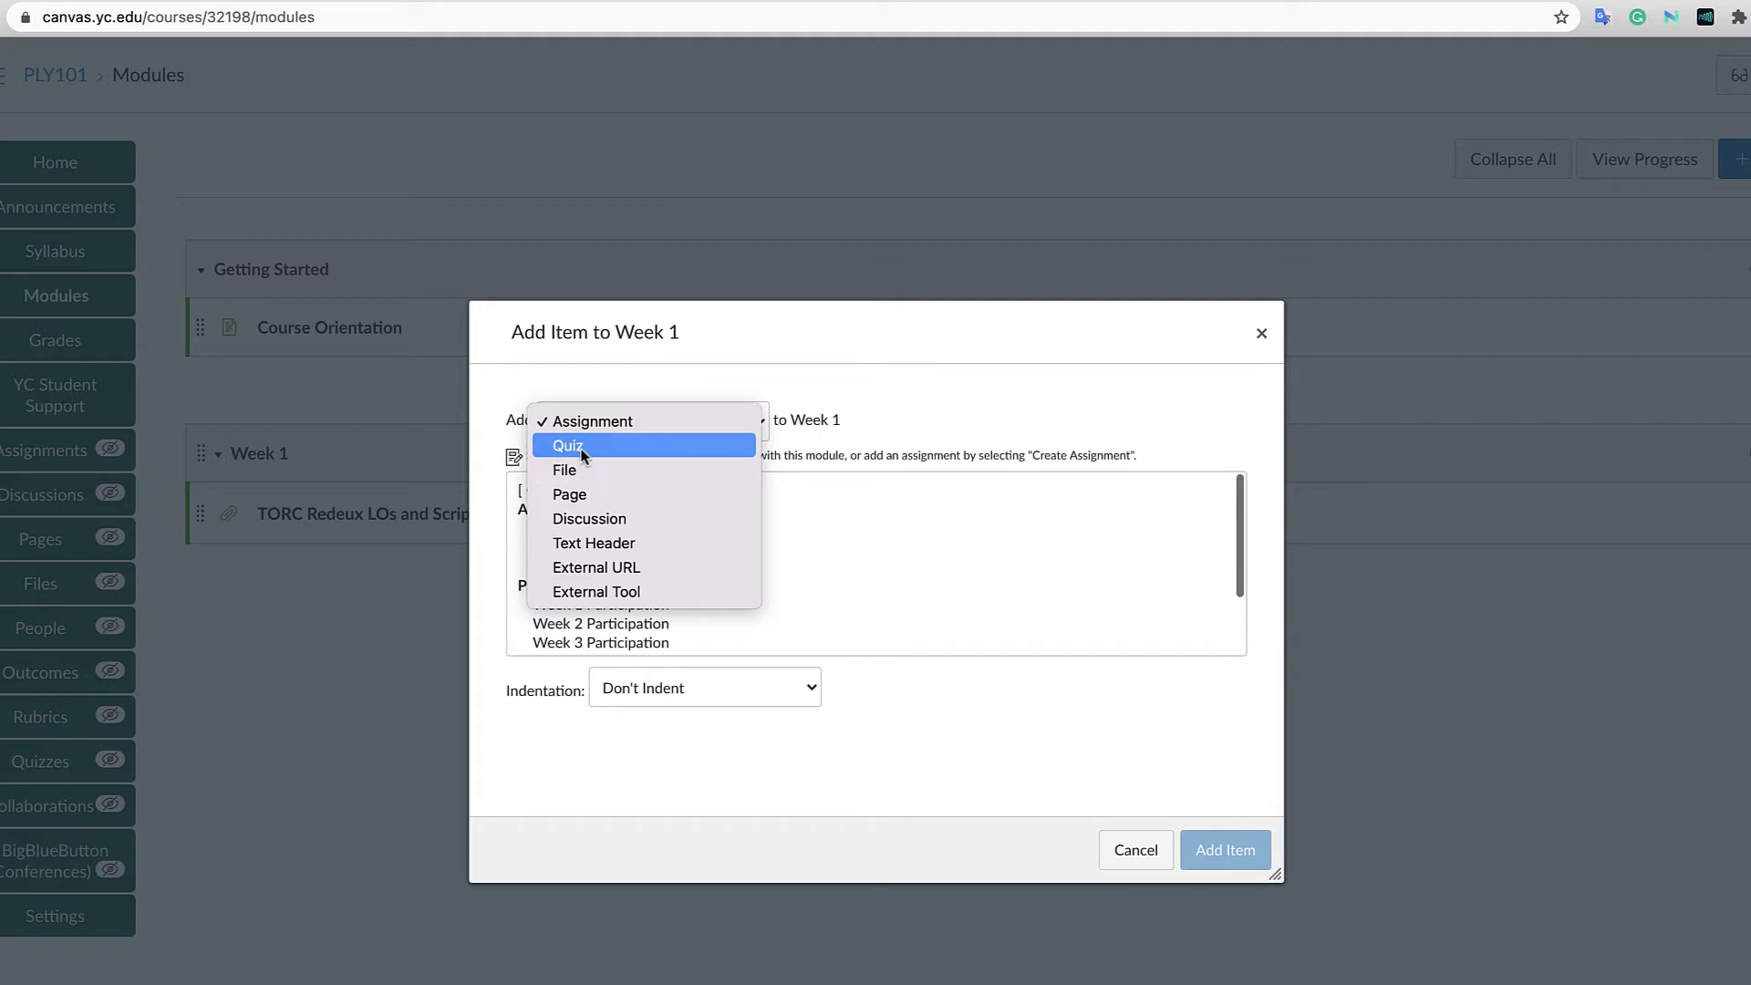
{"action": "left_click", "coordinate": [602, 498]}
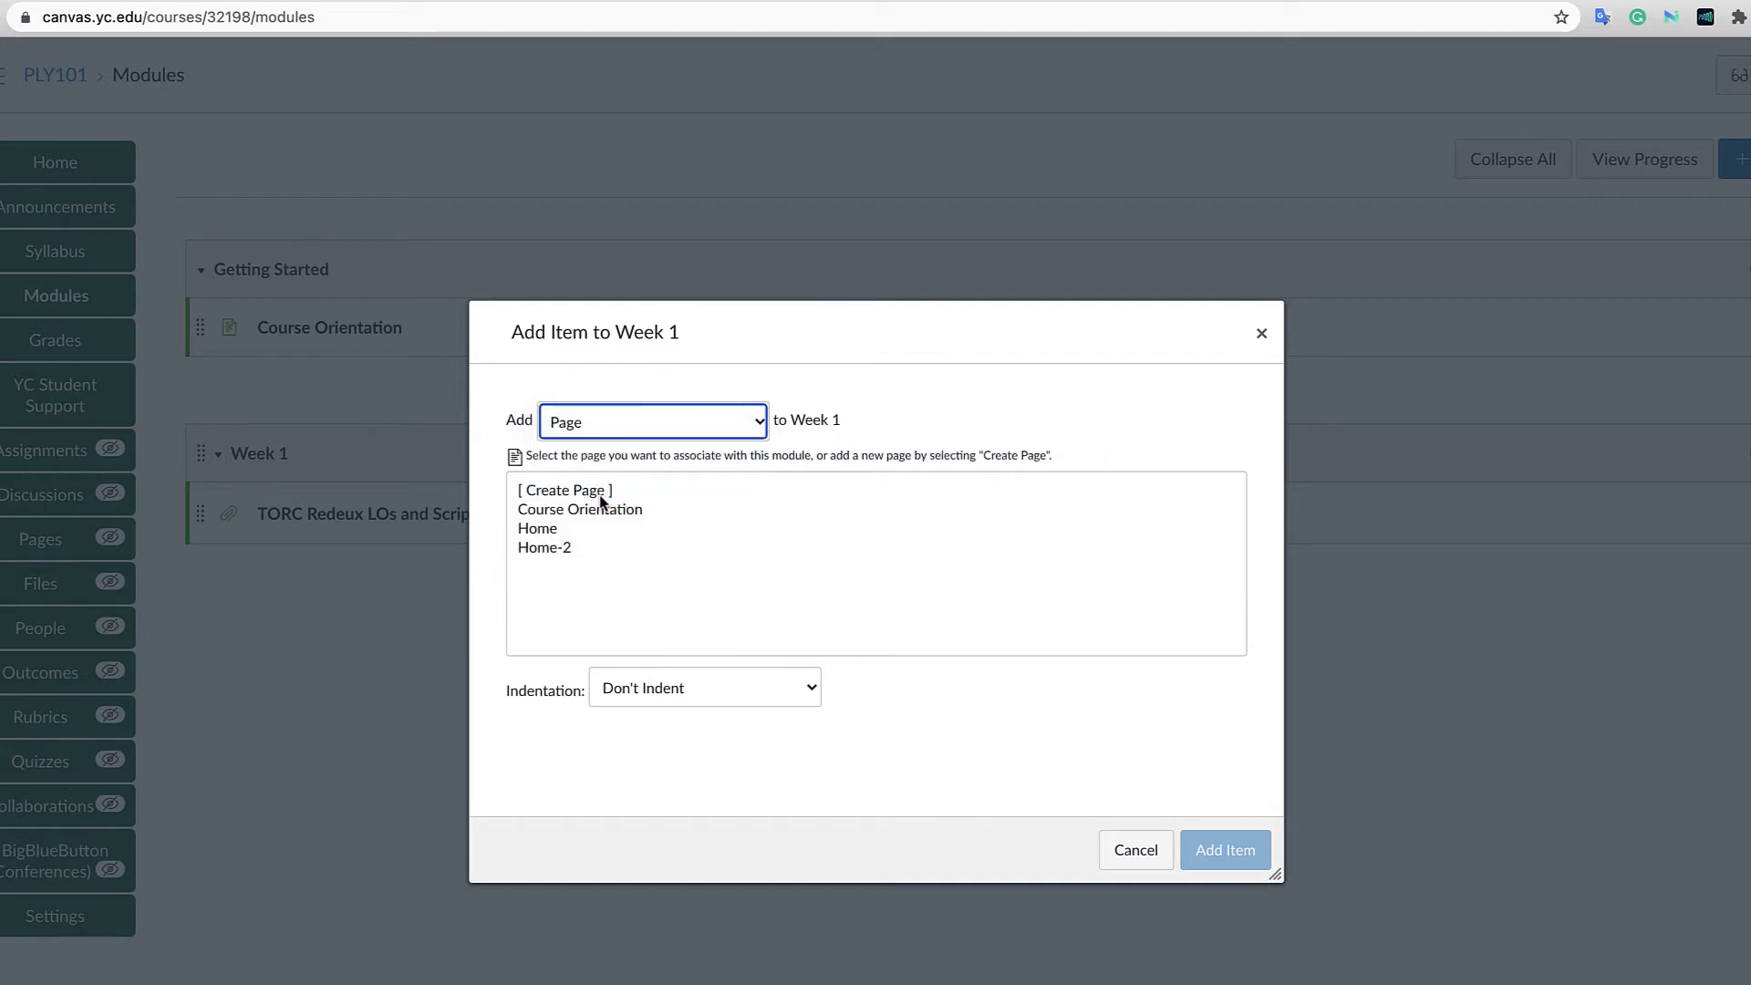
{"action": "left_click", "coordinate": [548, 495]}
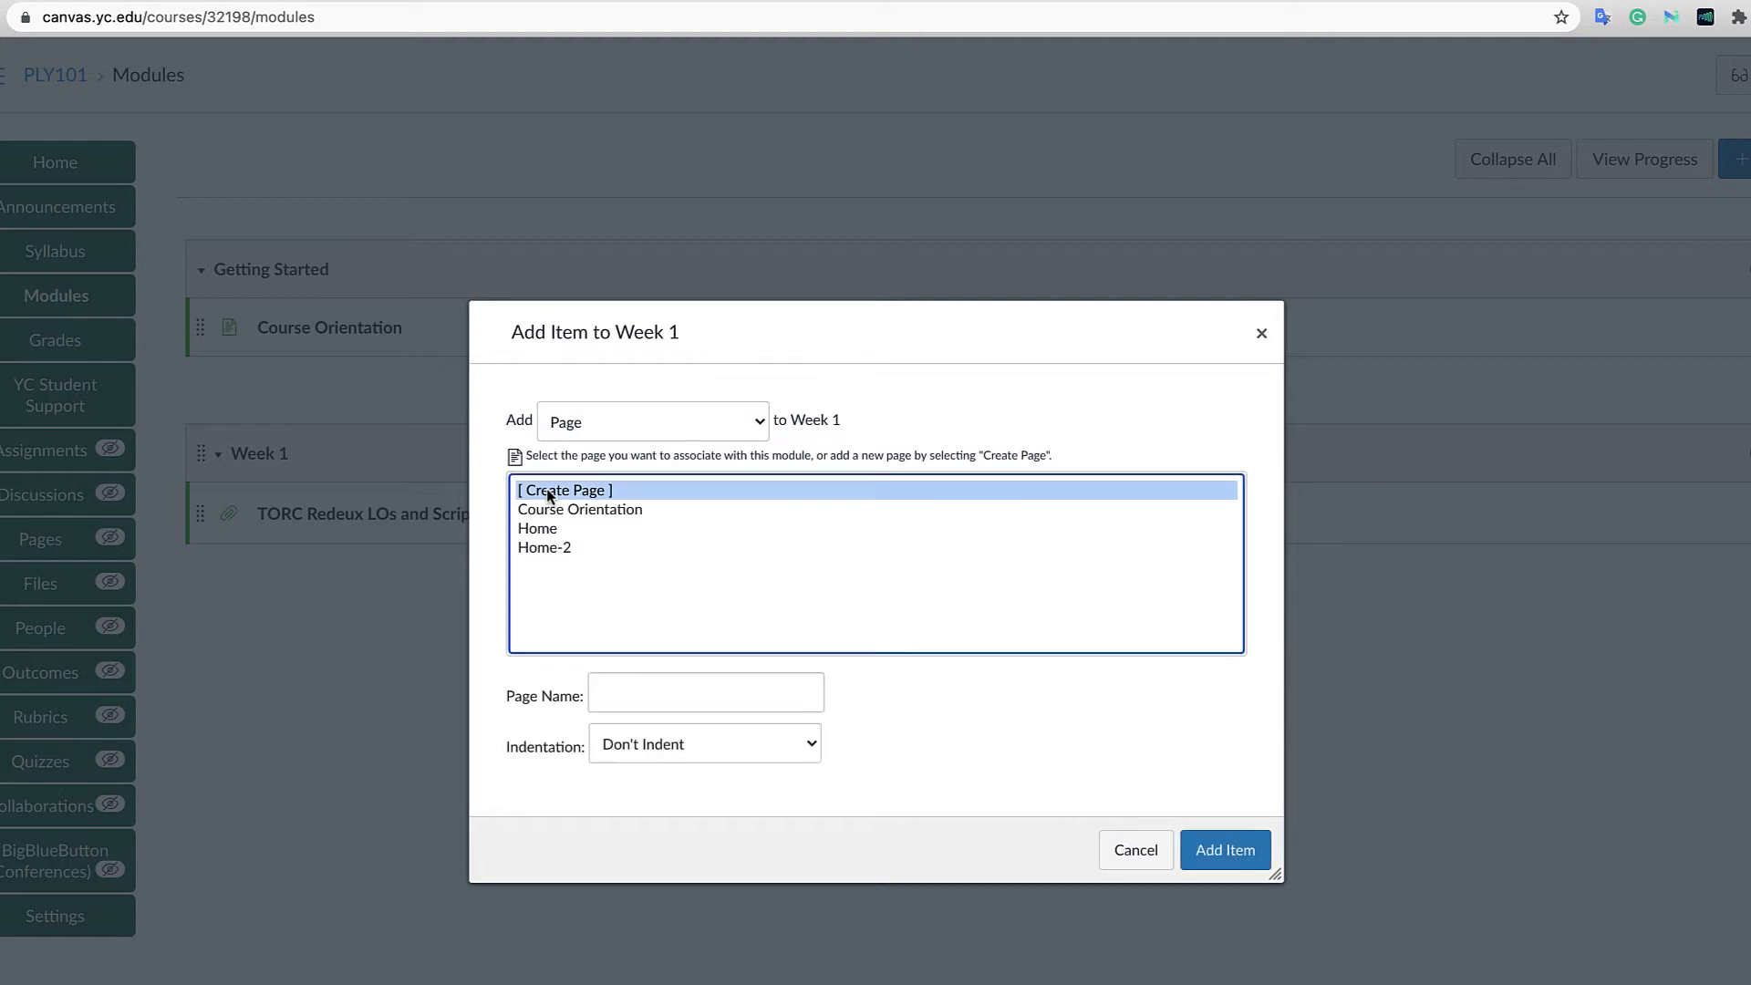
{"action": "left_click", "coordinate": [641, 693]}
{"action": "type", "text": "Mo"}
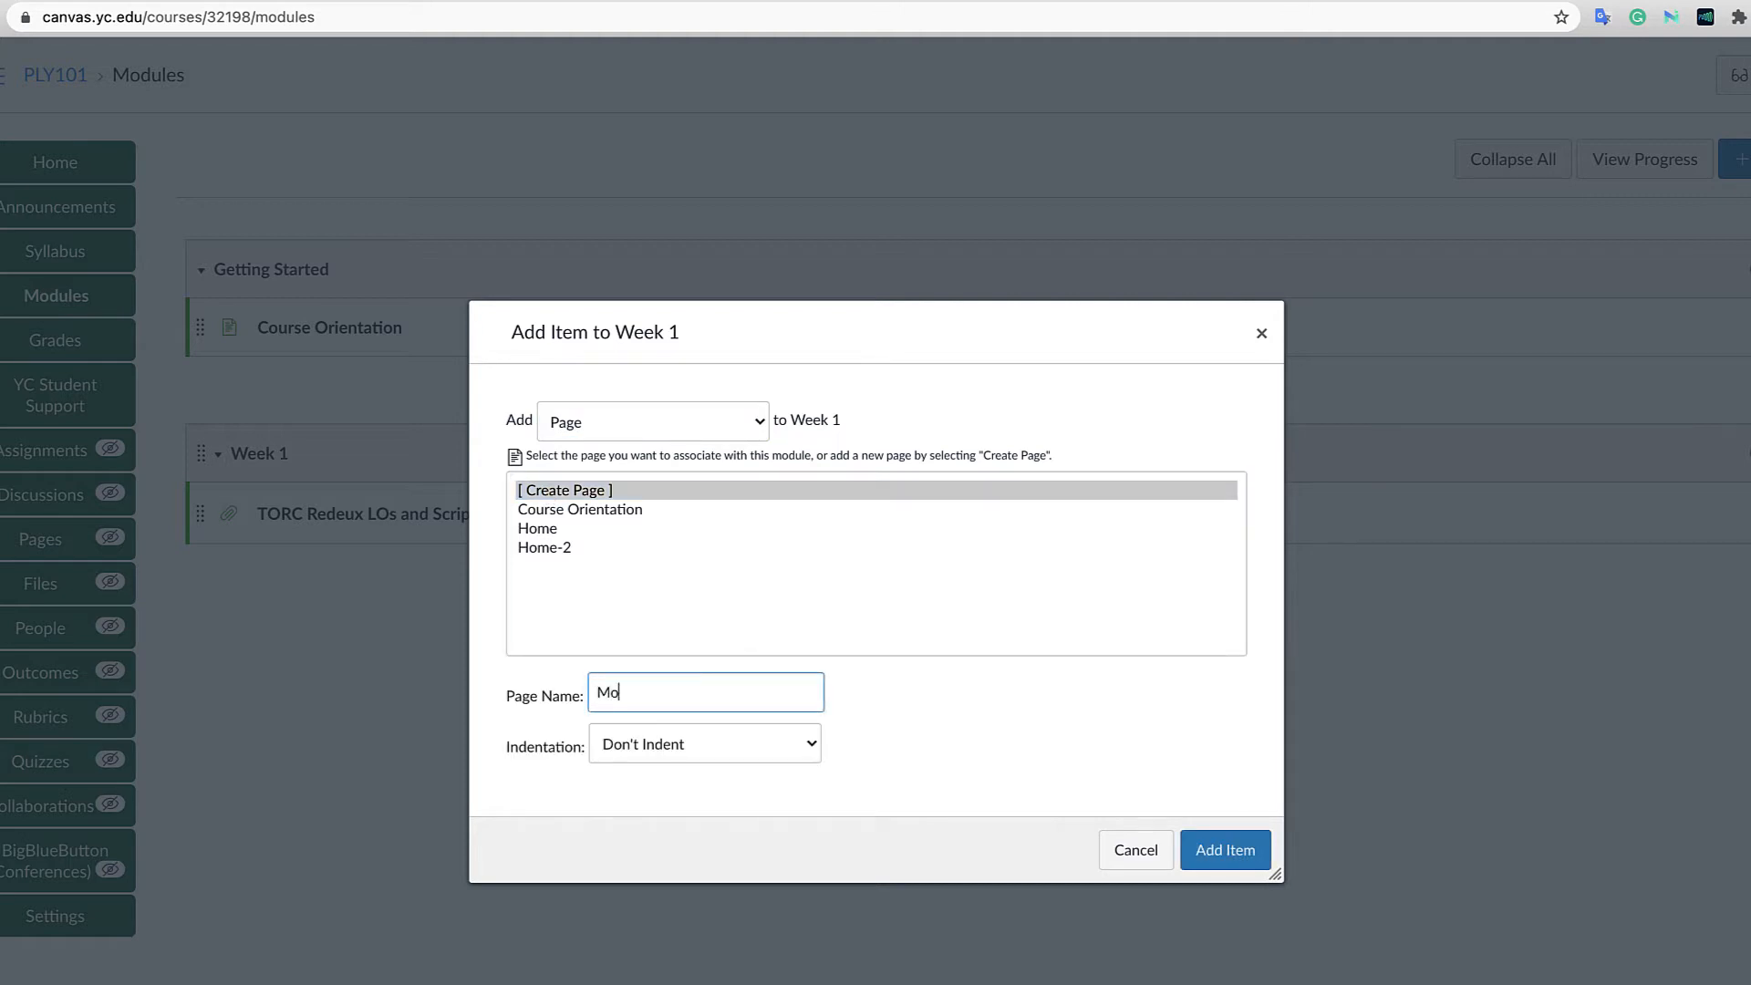
{"action": "type", "text": "dule Intro"}
{"action": "left_click", "coordinate": [1248, 866]}
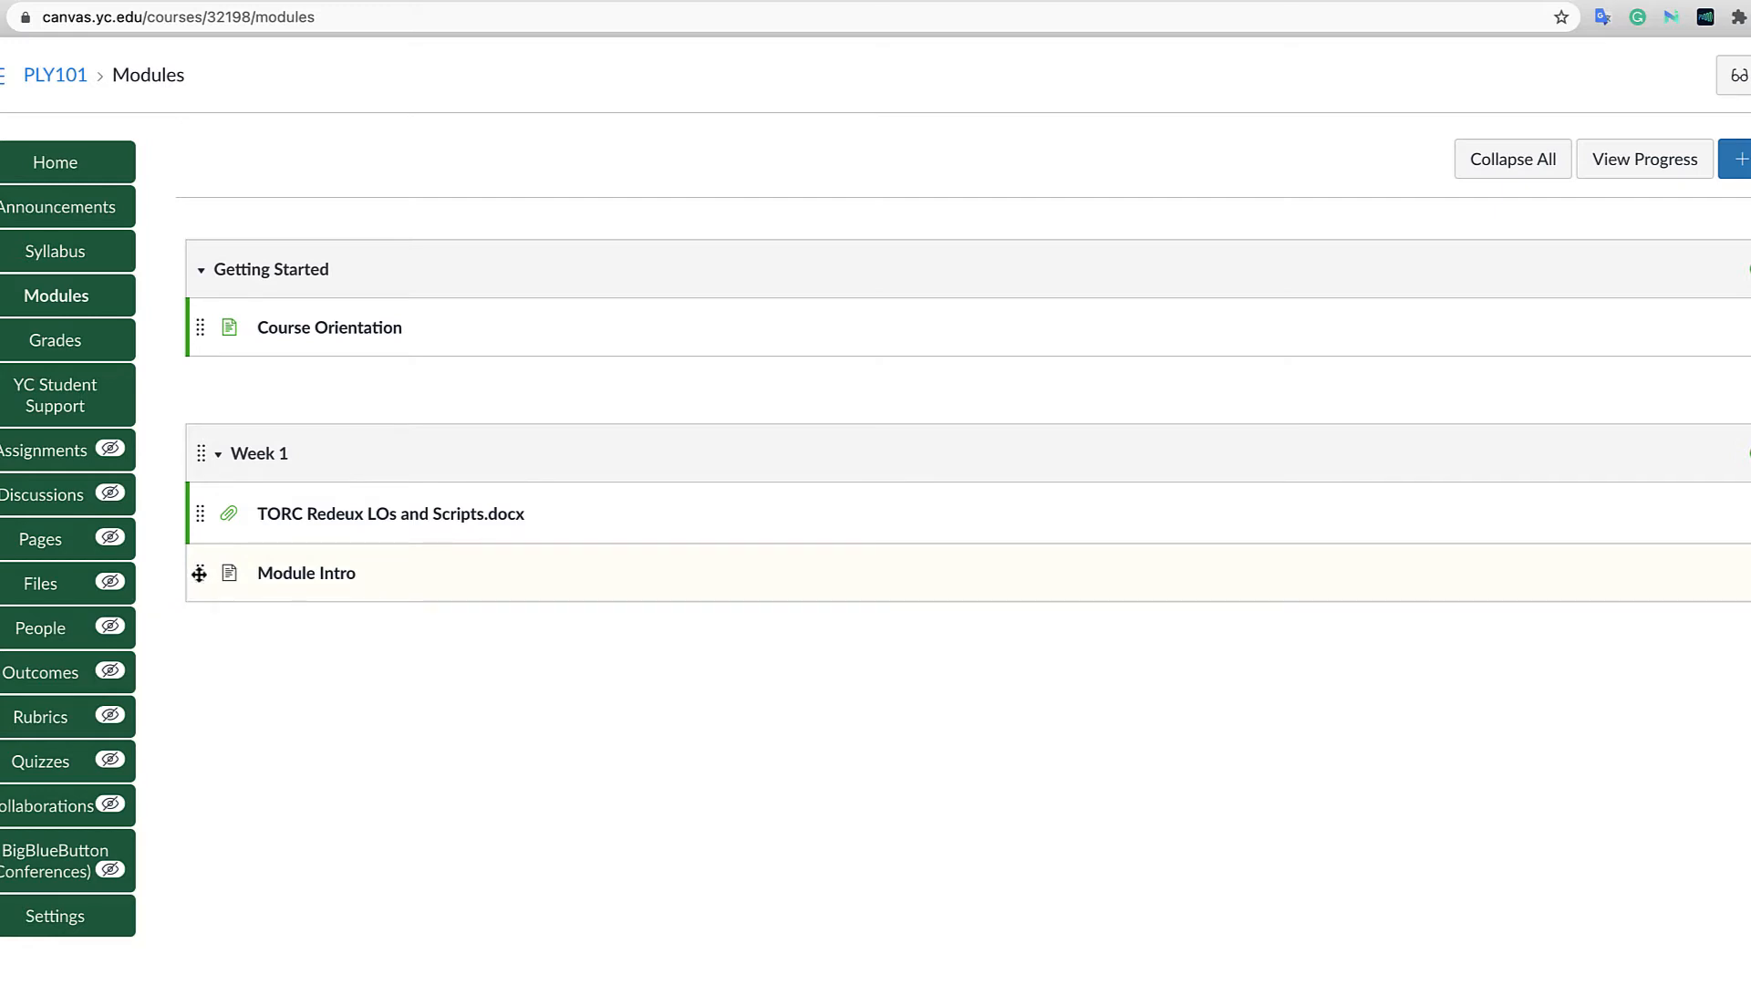
Move the Module Intro page above the Word document in Week 1 and publish the page.
{"action": "left_click_drag", "start_coordinate": [200, 573], "coordinate": [197, 511]}
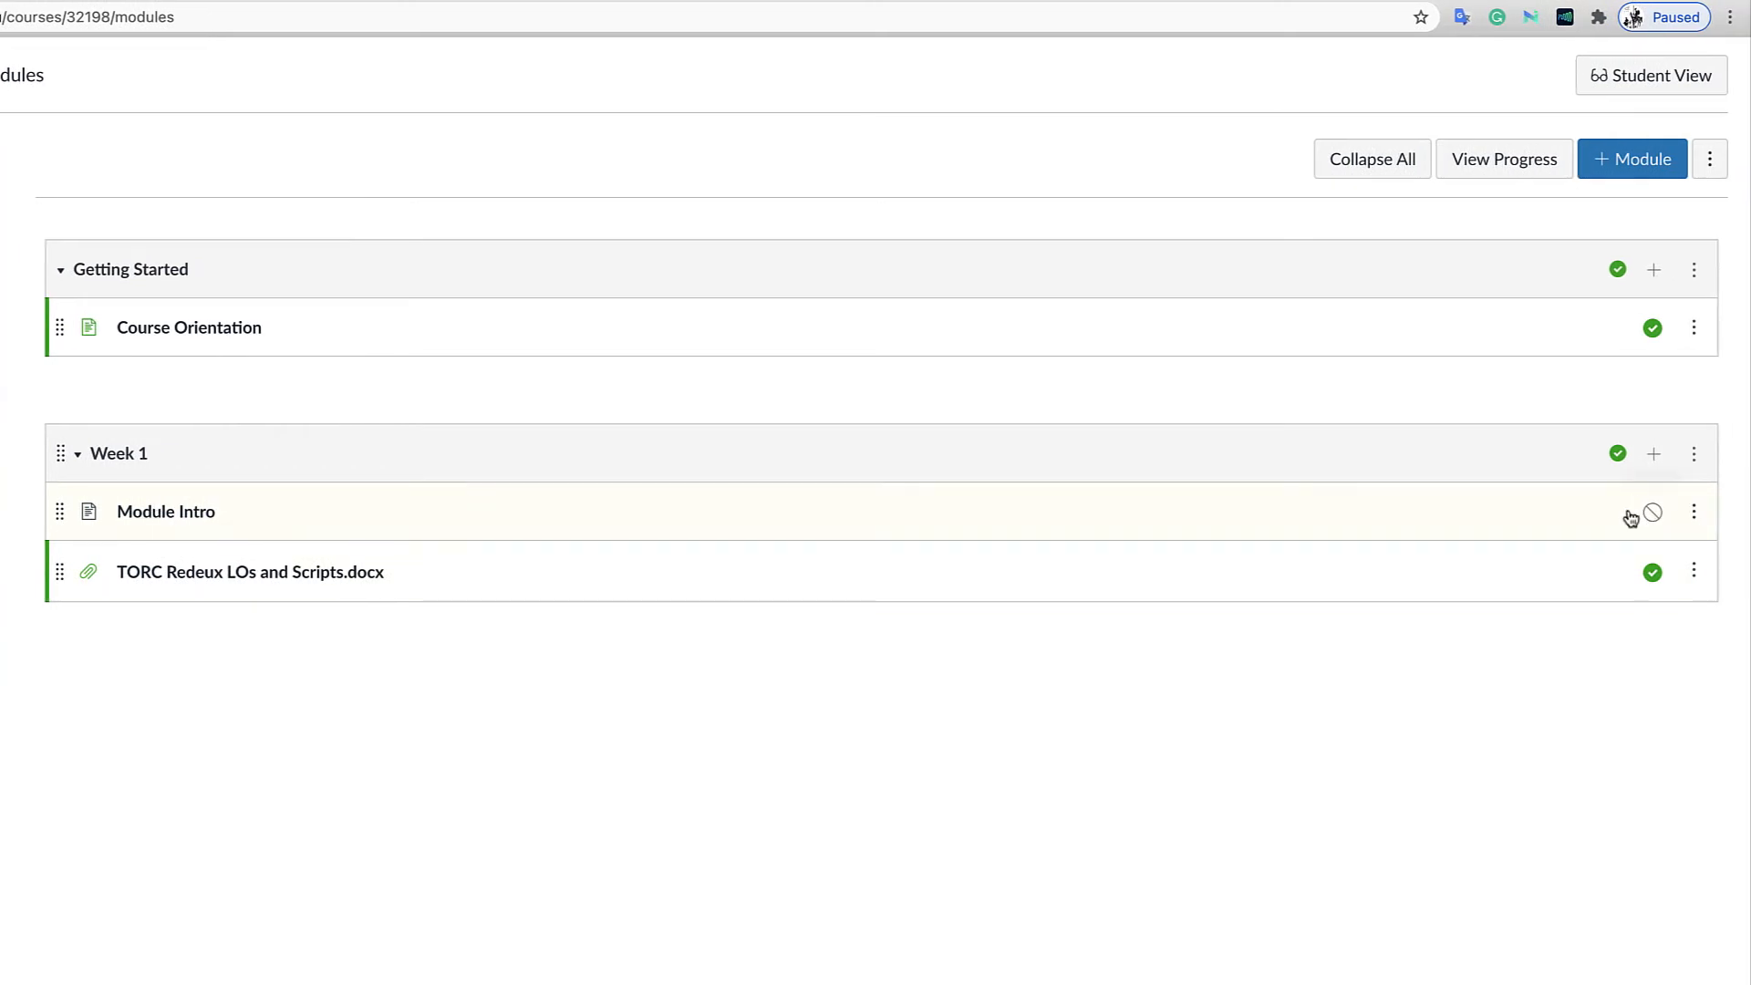
{"action": "left_click", "coordinate": [1653, 512]}
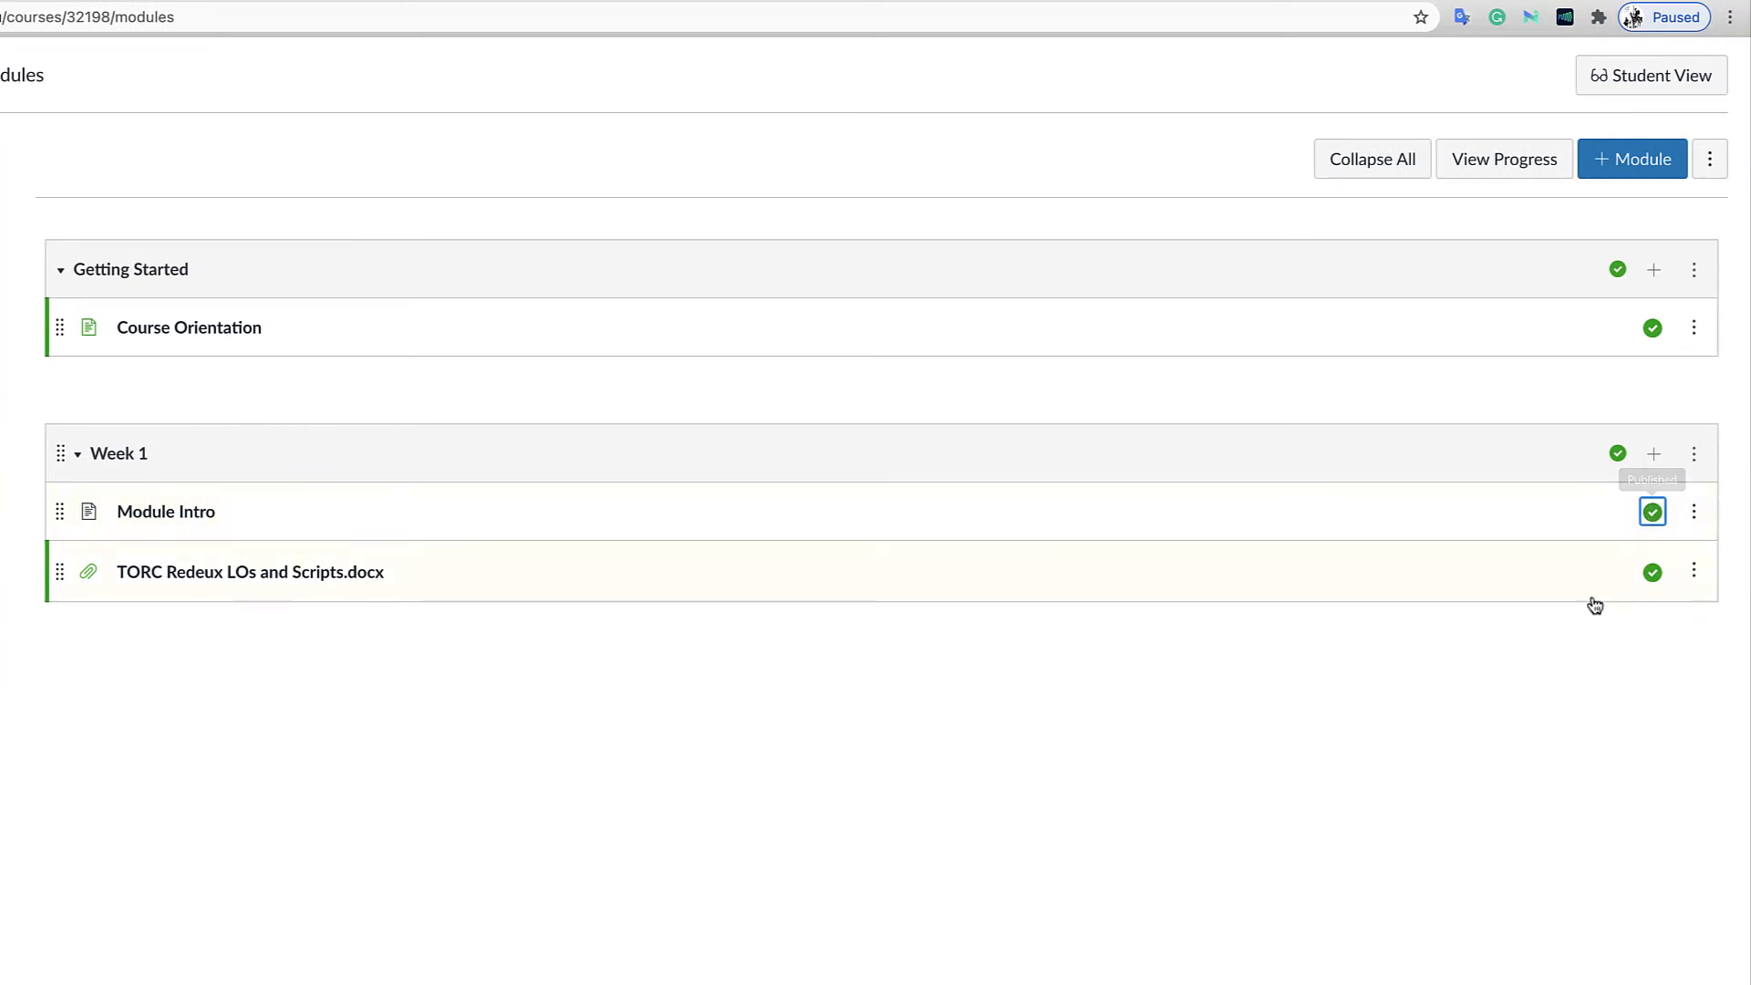
{"action": "left_click", "coordinate": [1653, 511]}
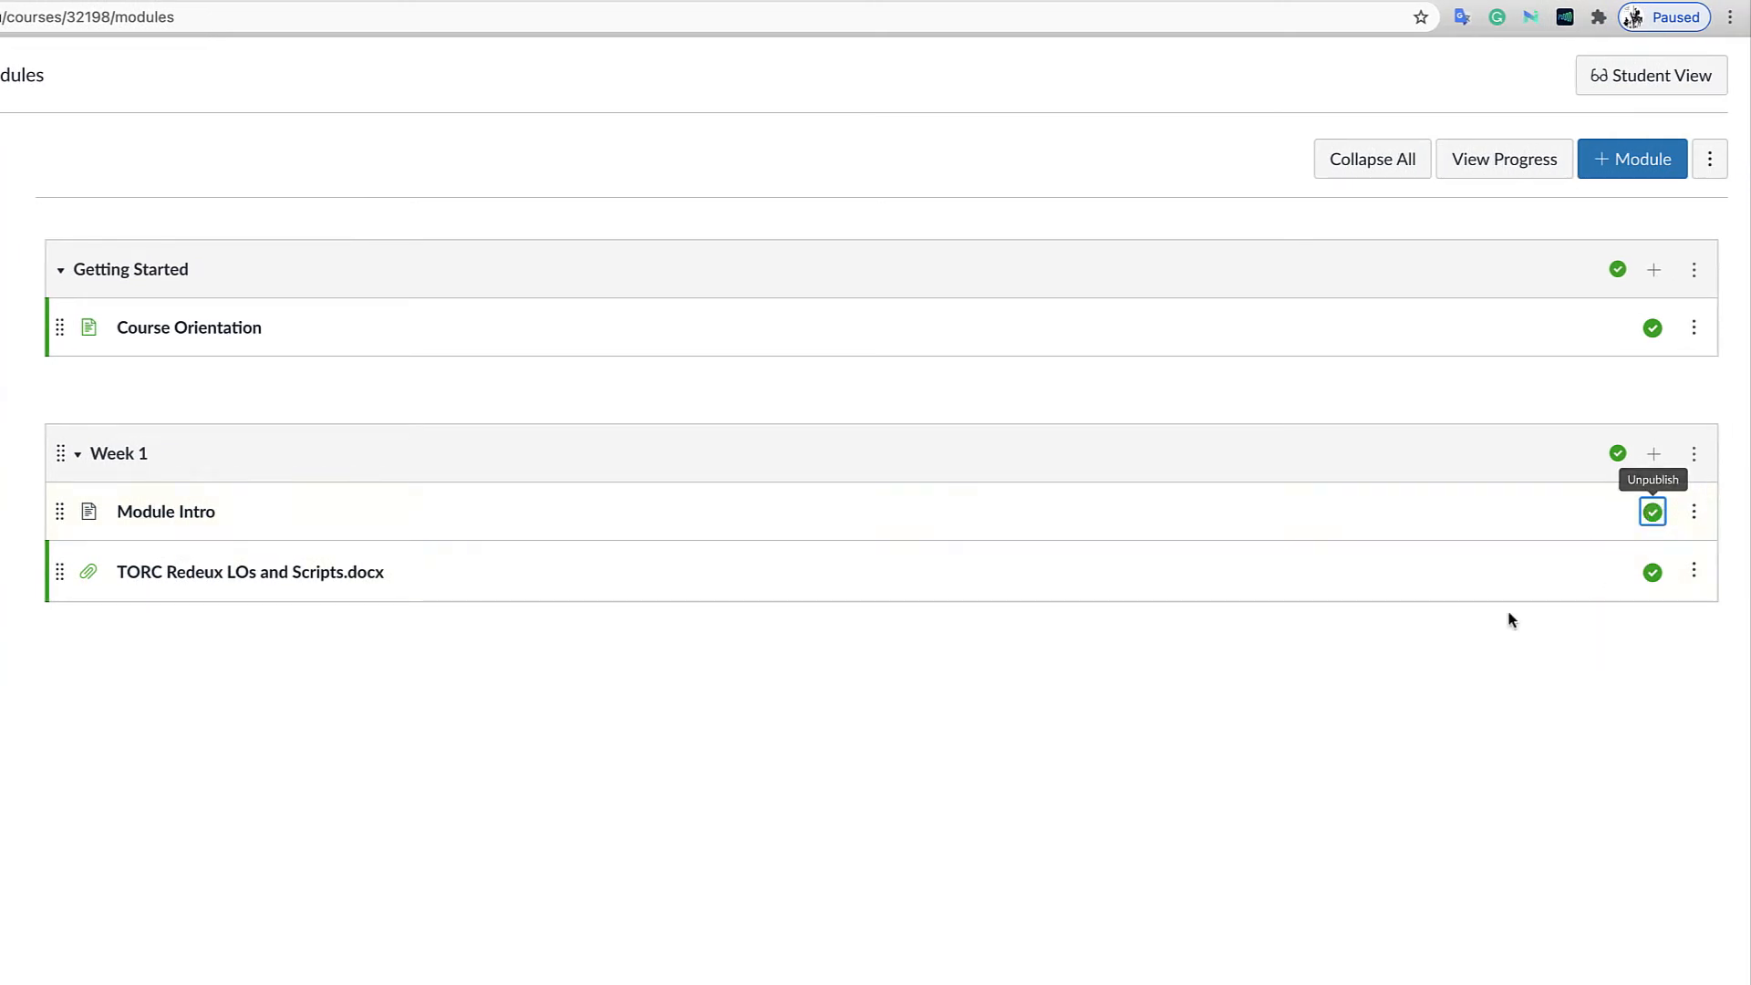
Open the Module Intro page for editing and enter "Type text" and "Add images" on separate lines of its body.
{"action": "left_click", "coordinate": [153, 515]}
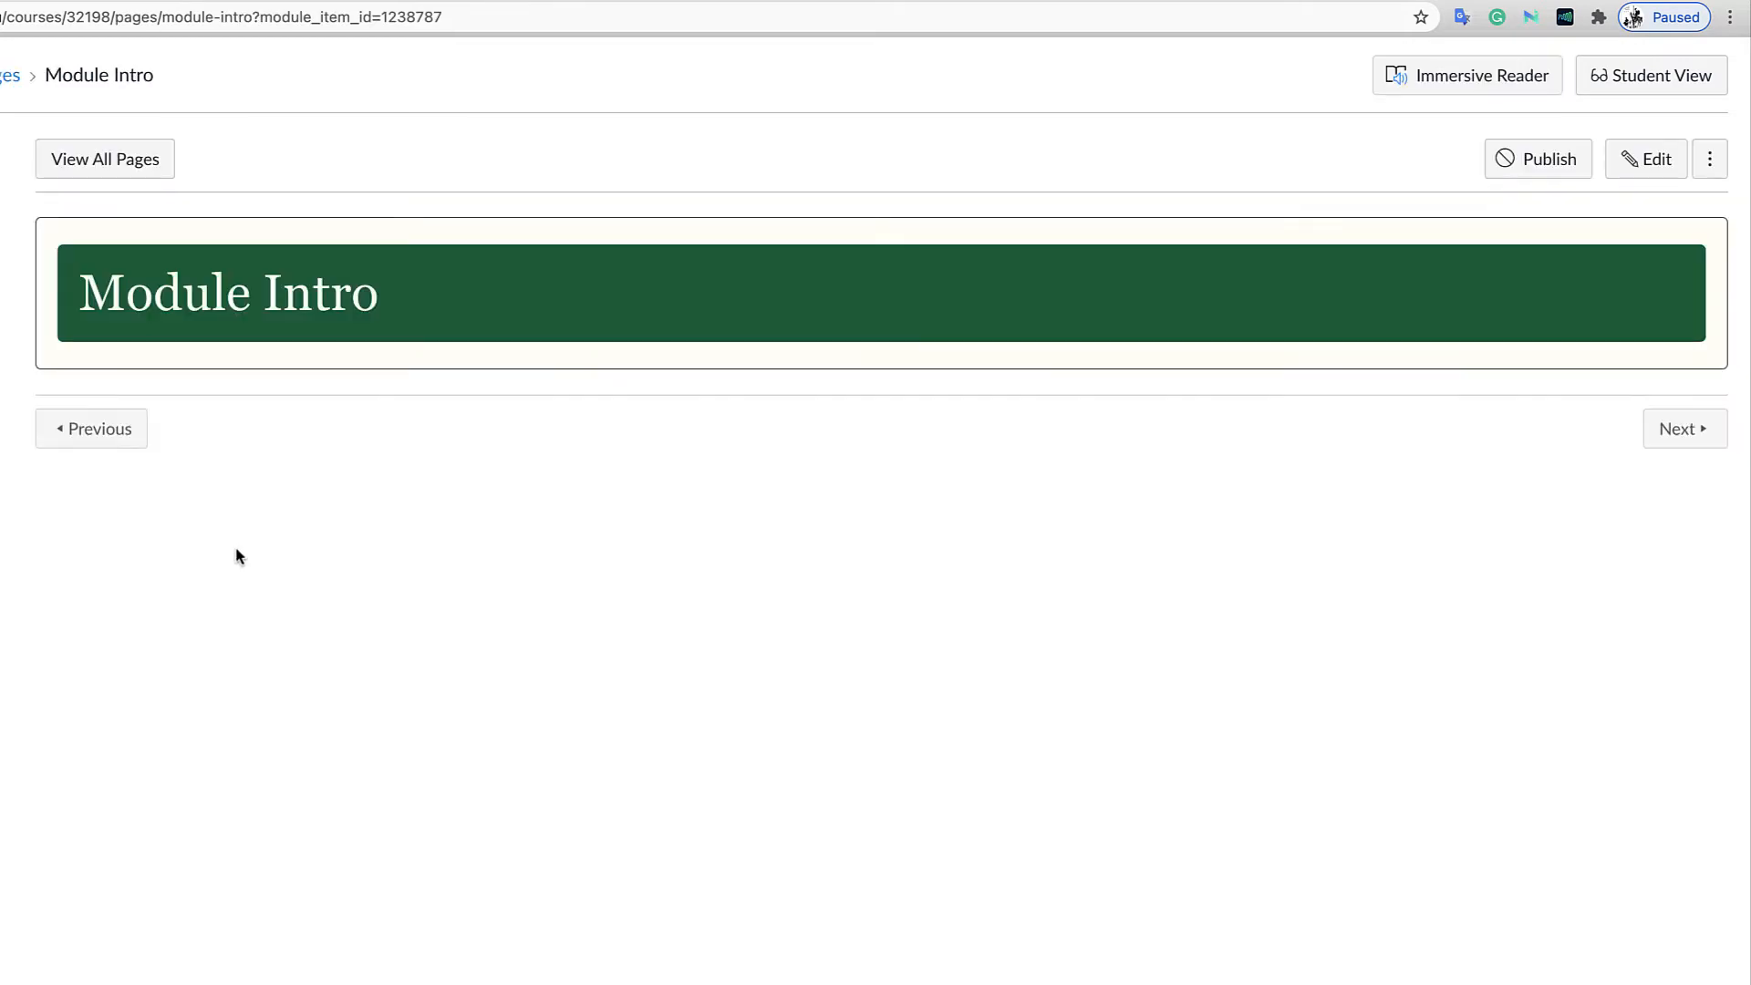
{"action": "left_click", "coordinate": [1649, 164]}
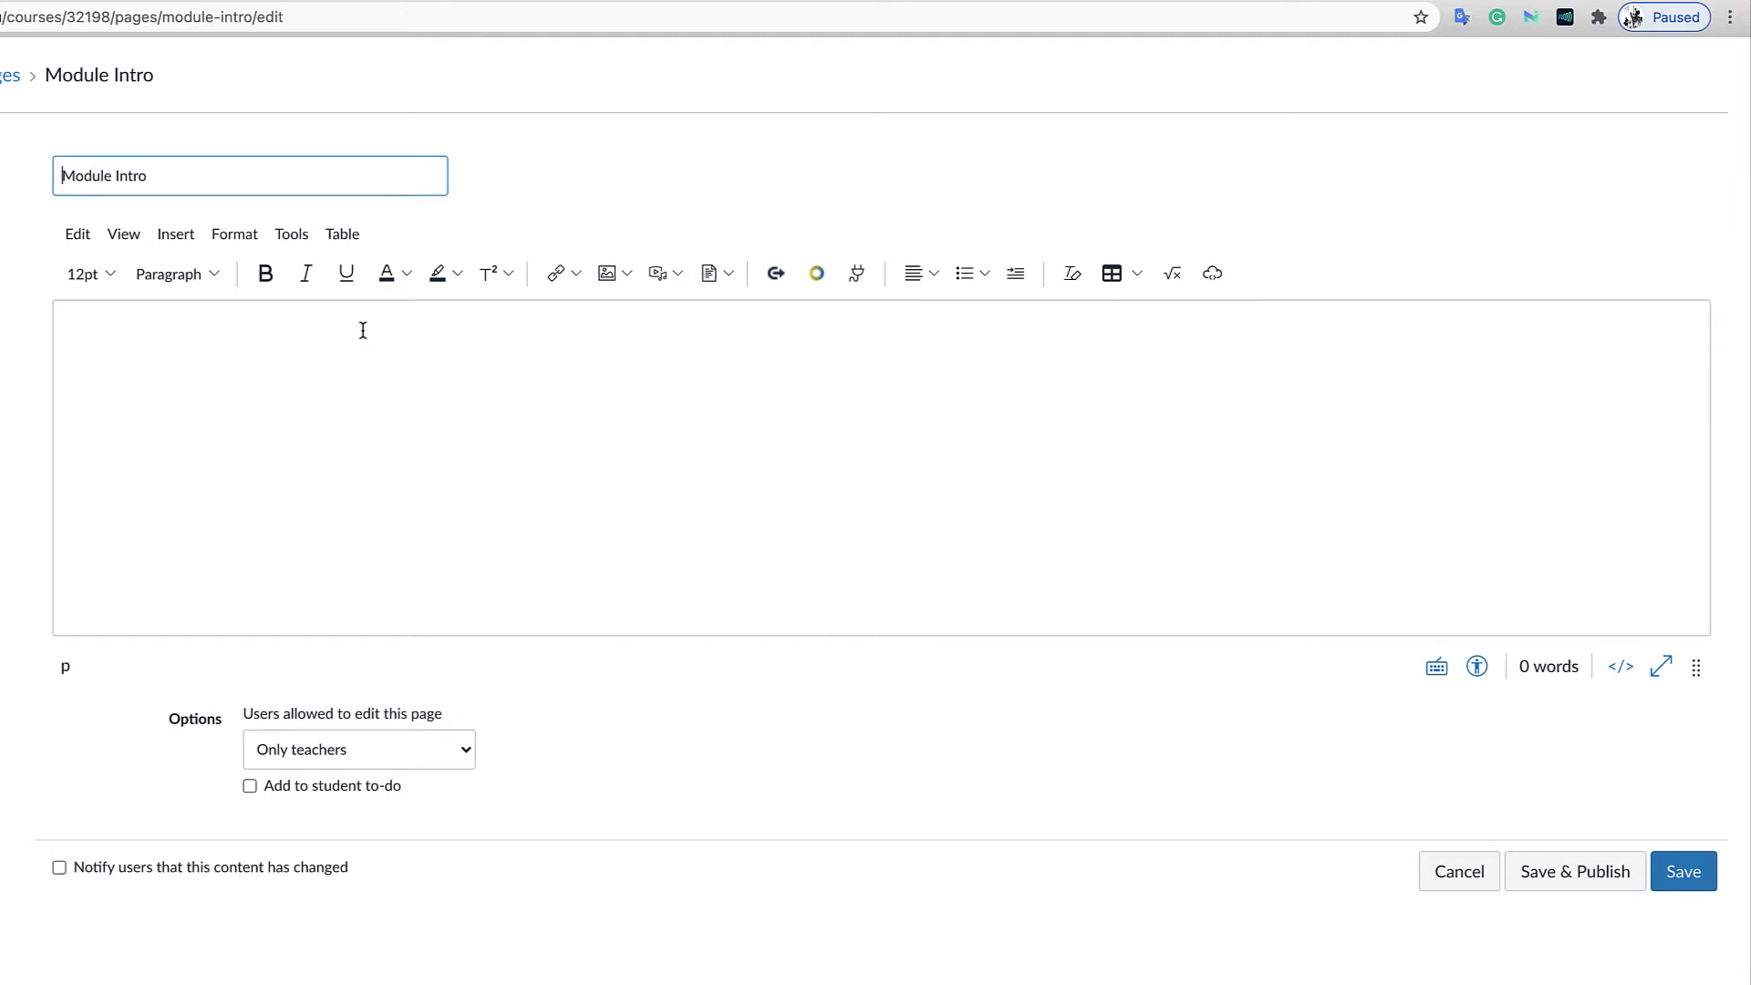
{"action": "left_click", "coordinate": [351, 324]}
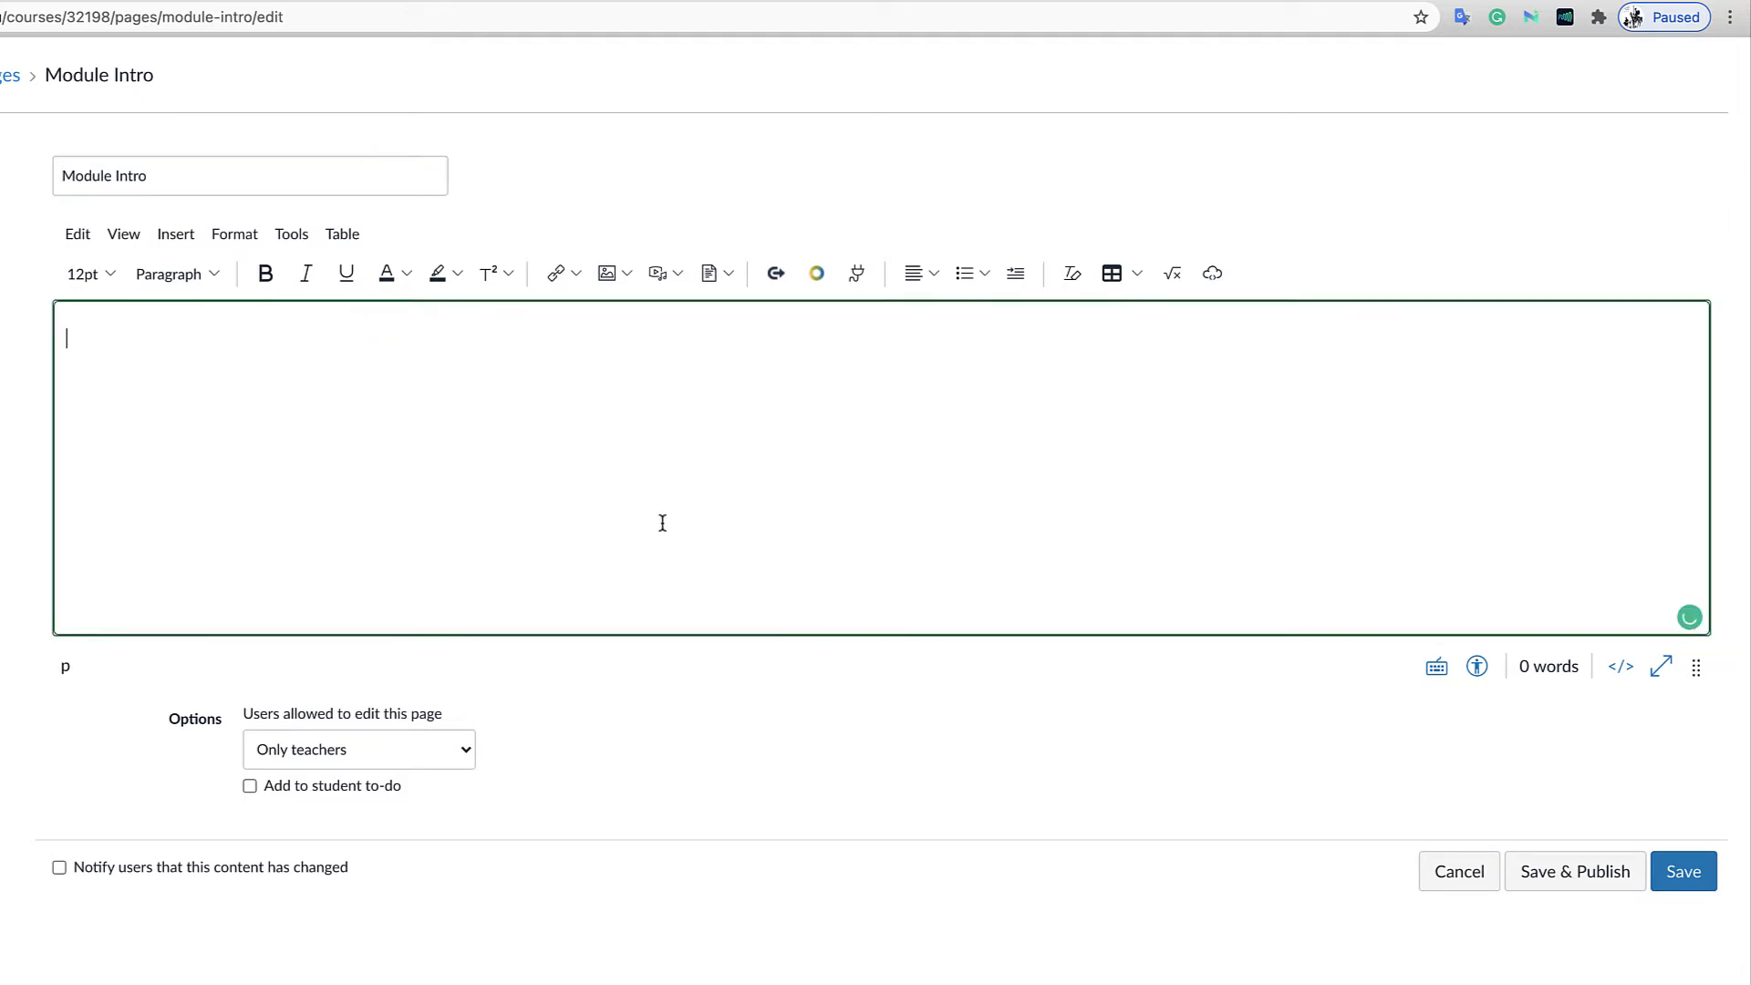
{"action": "type", "text": "Type t"}
{"action": "type", "text": "ext "}
{"action": "type", "text": "Add images"}
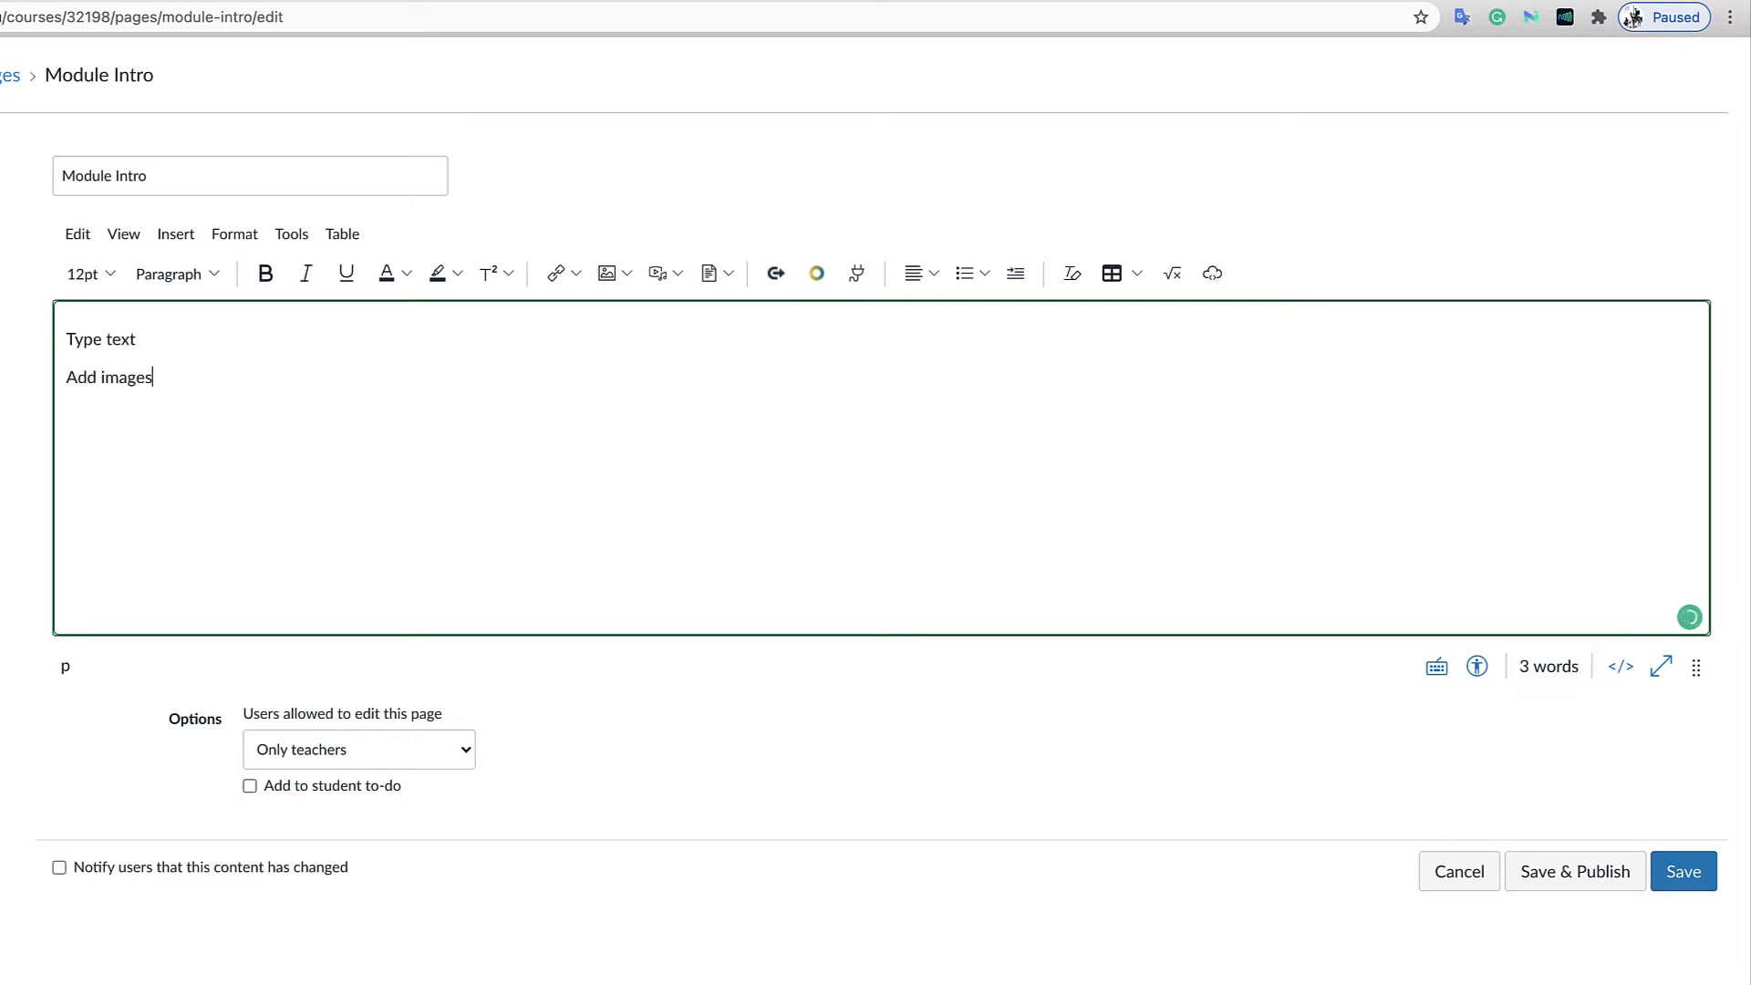
{"action": "key", "text": "Return"}
{"action": "left_click", "coordinate": [179, 239]}
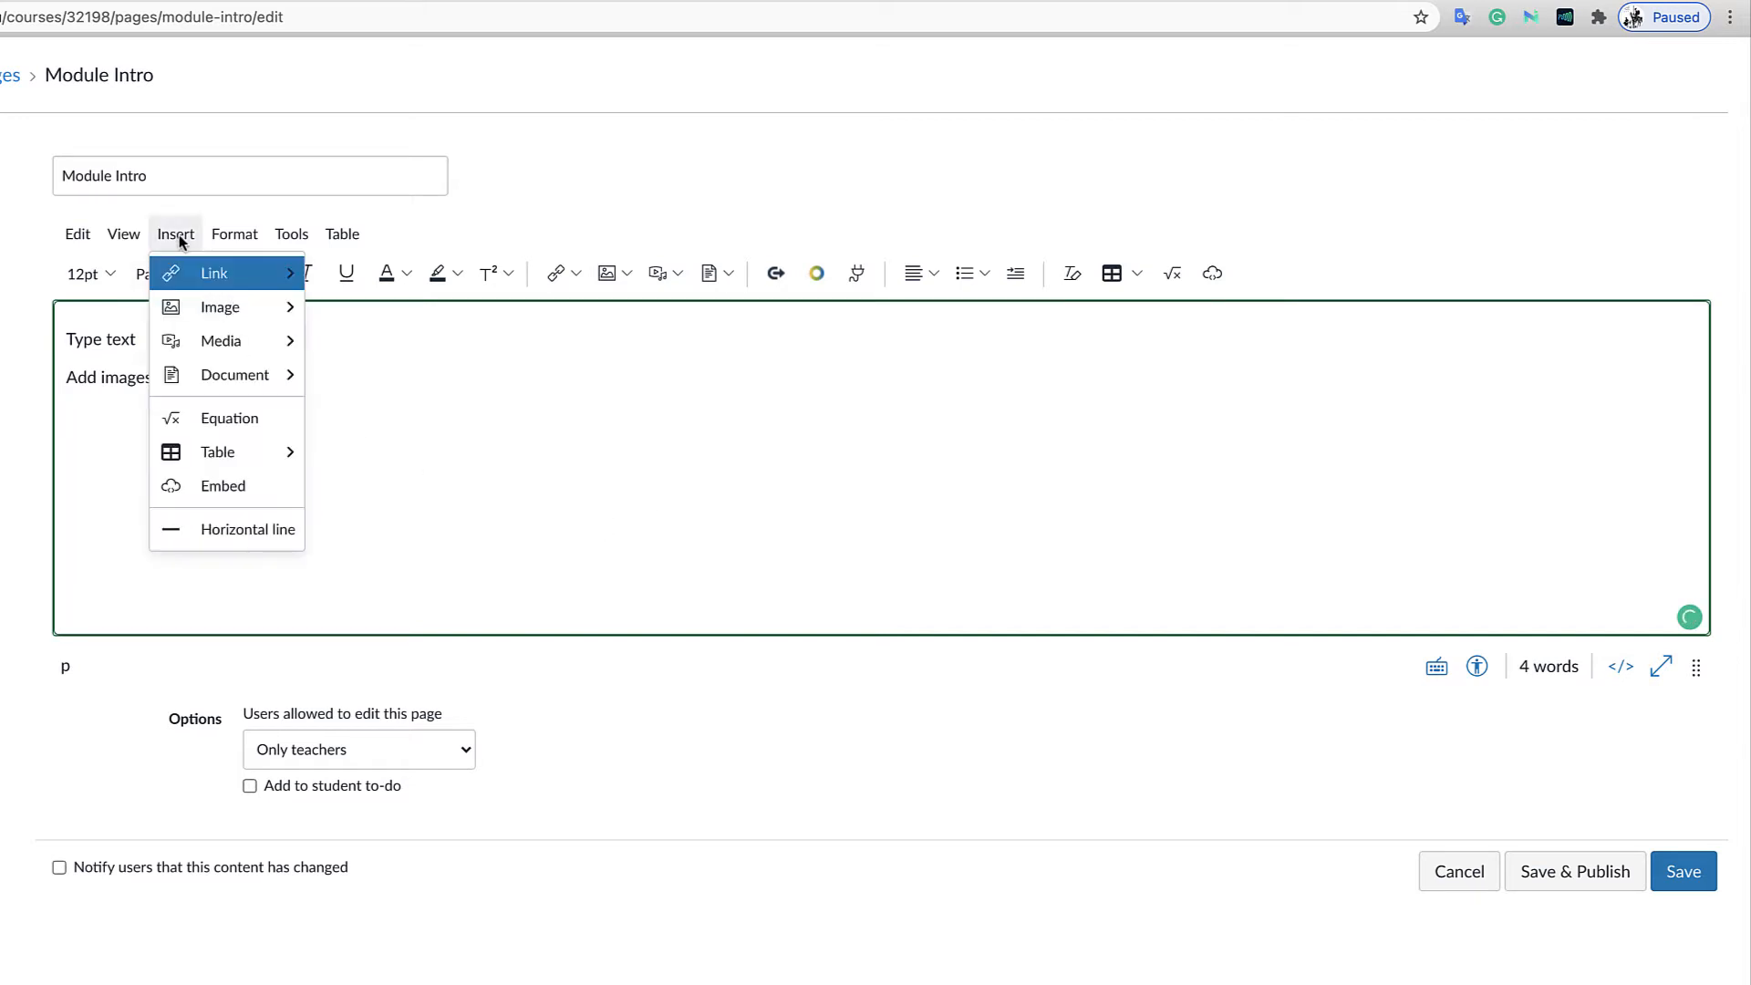
{"action": "mouse_move", "coordinate": [210, 315]}
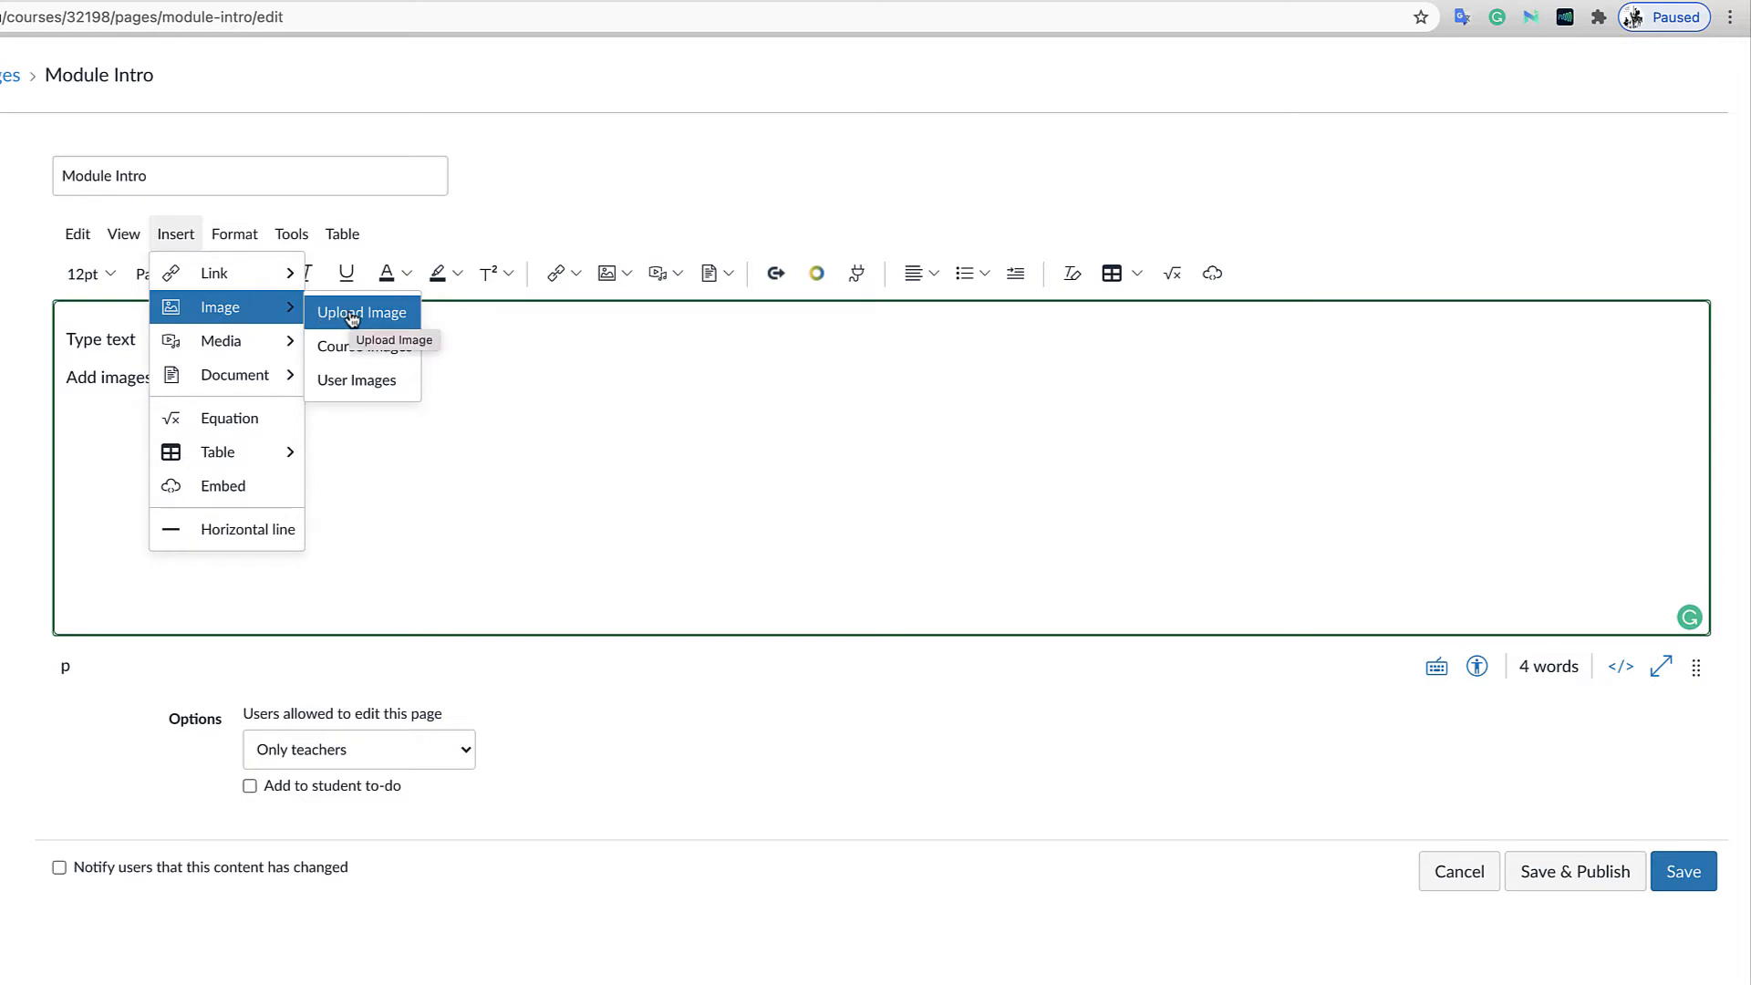
{"action": "left_click", "coordinate": [629, 339]}
{"action": "left_click", "coordinate": [628, 276]}
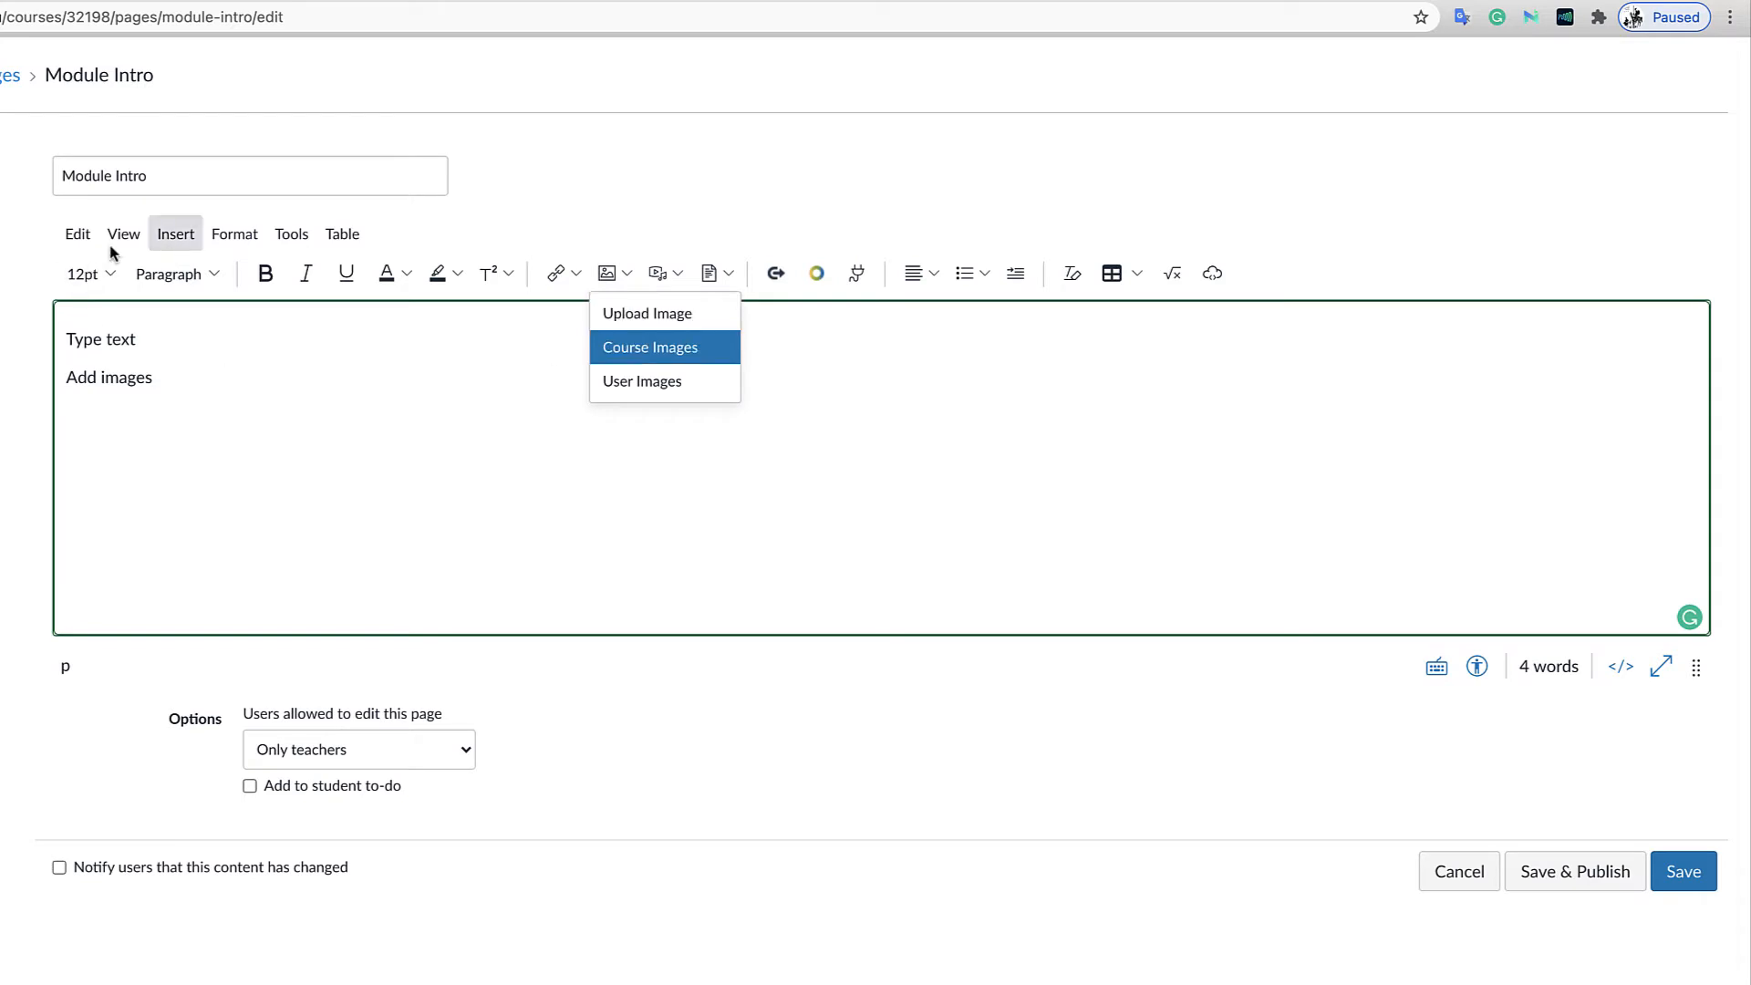
Begin an image upload for the page with Unsplash as the source and search it for "microscope".
{"action": "left_click", "coordinate": [183, 238]}
{"action": "mouse_move", "coordinate": [219, 304]}
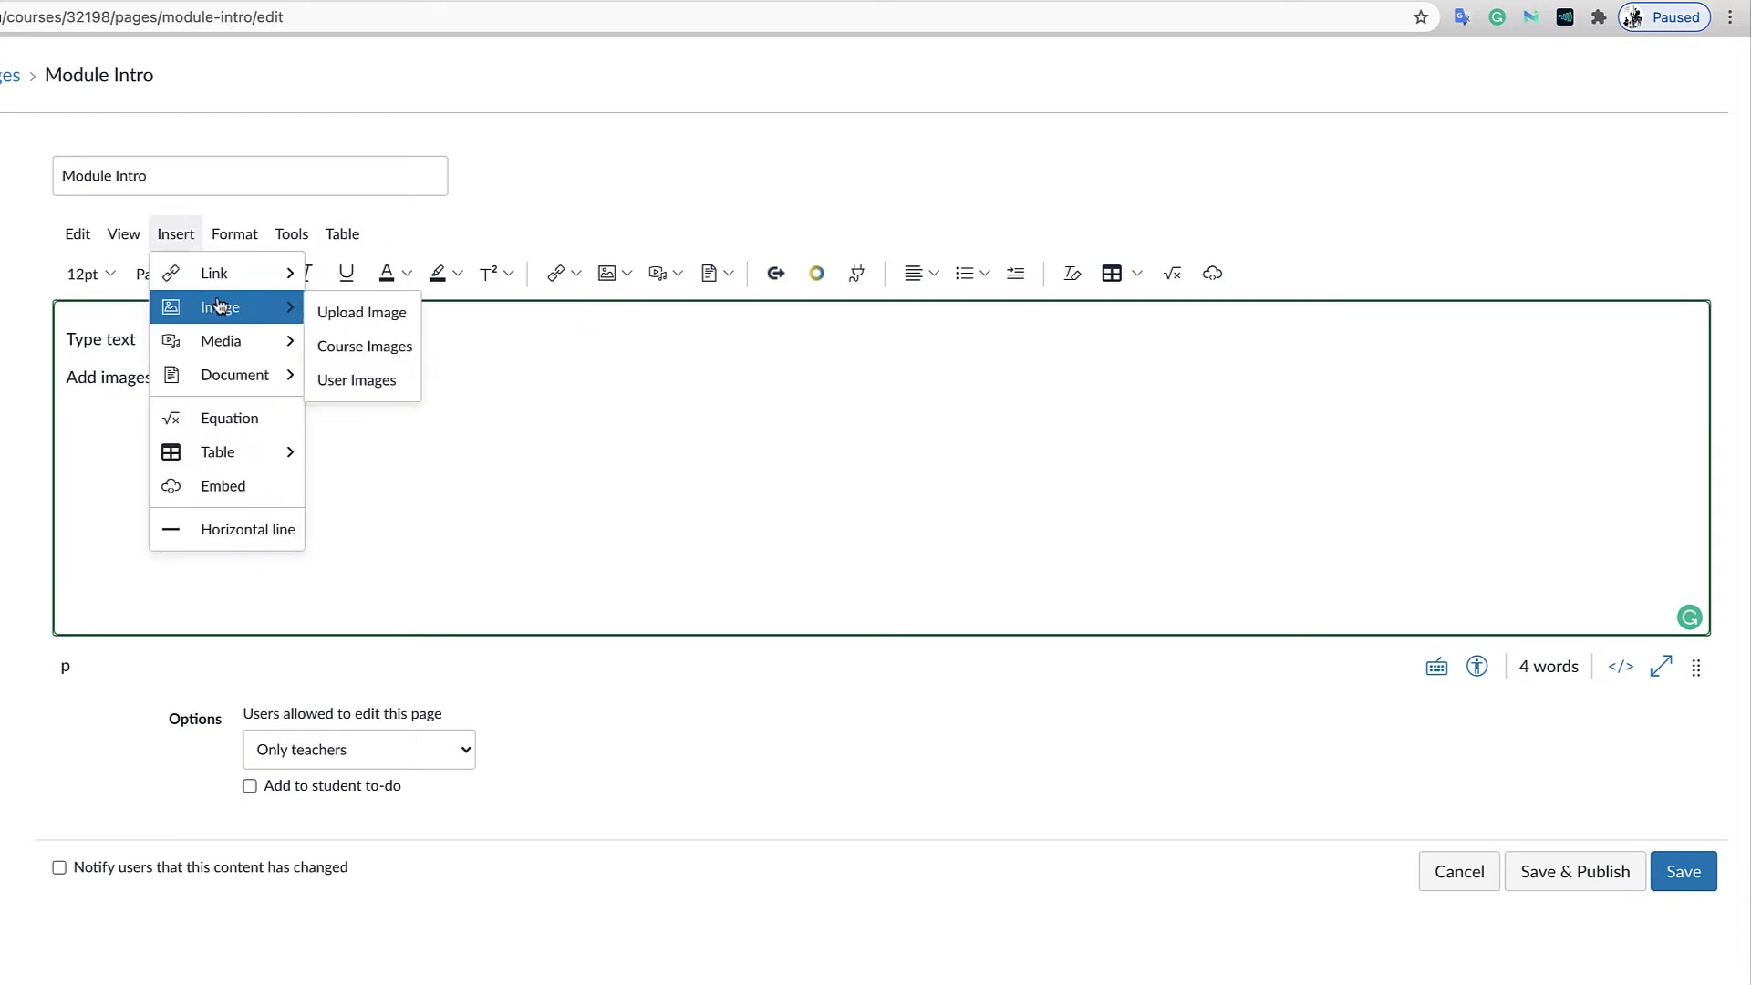
{"action": "left_click", "coordinate": [358, 312]}
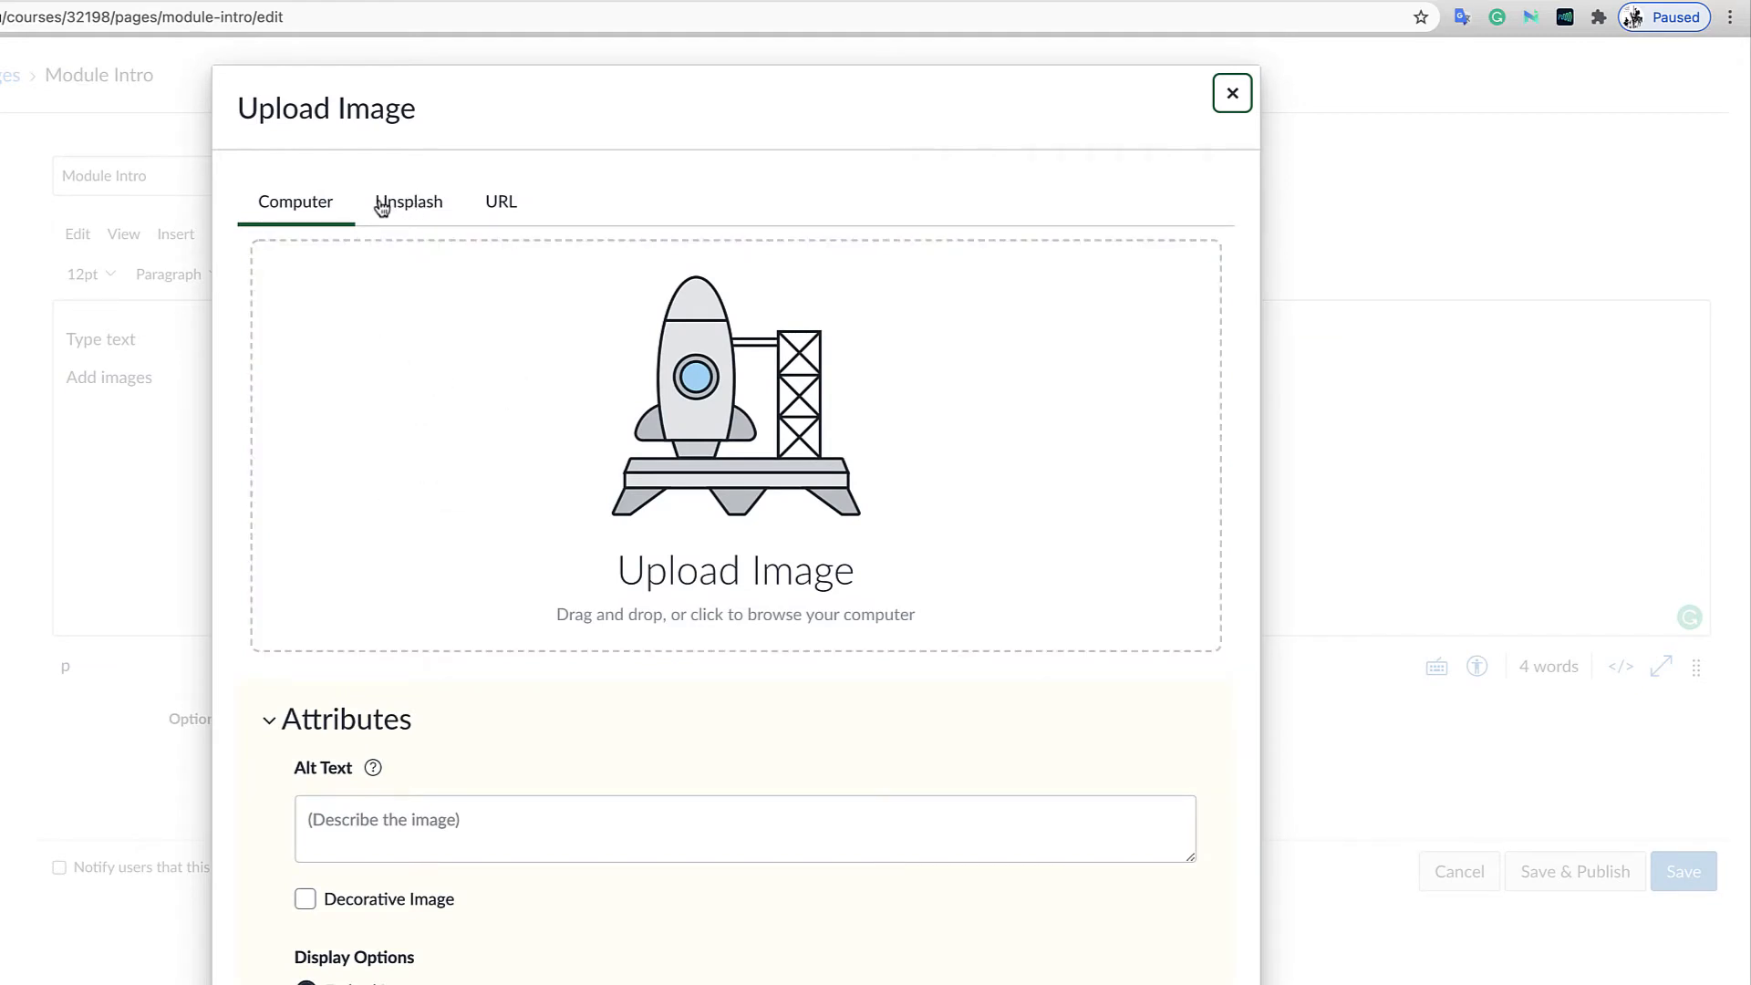
{"action": "left_click", "coordinate": [409, 206]}
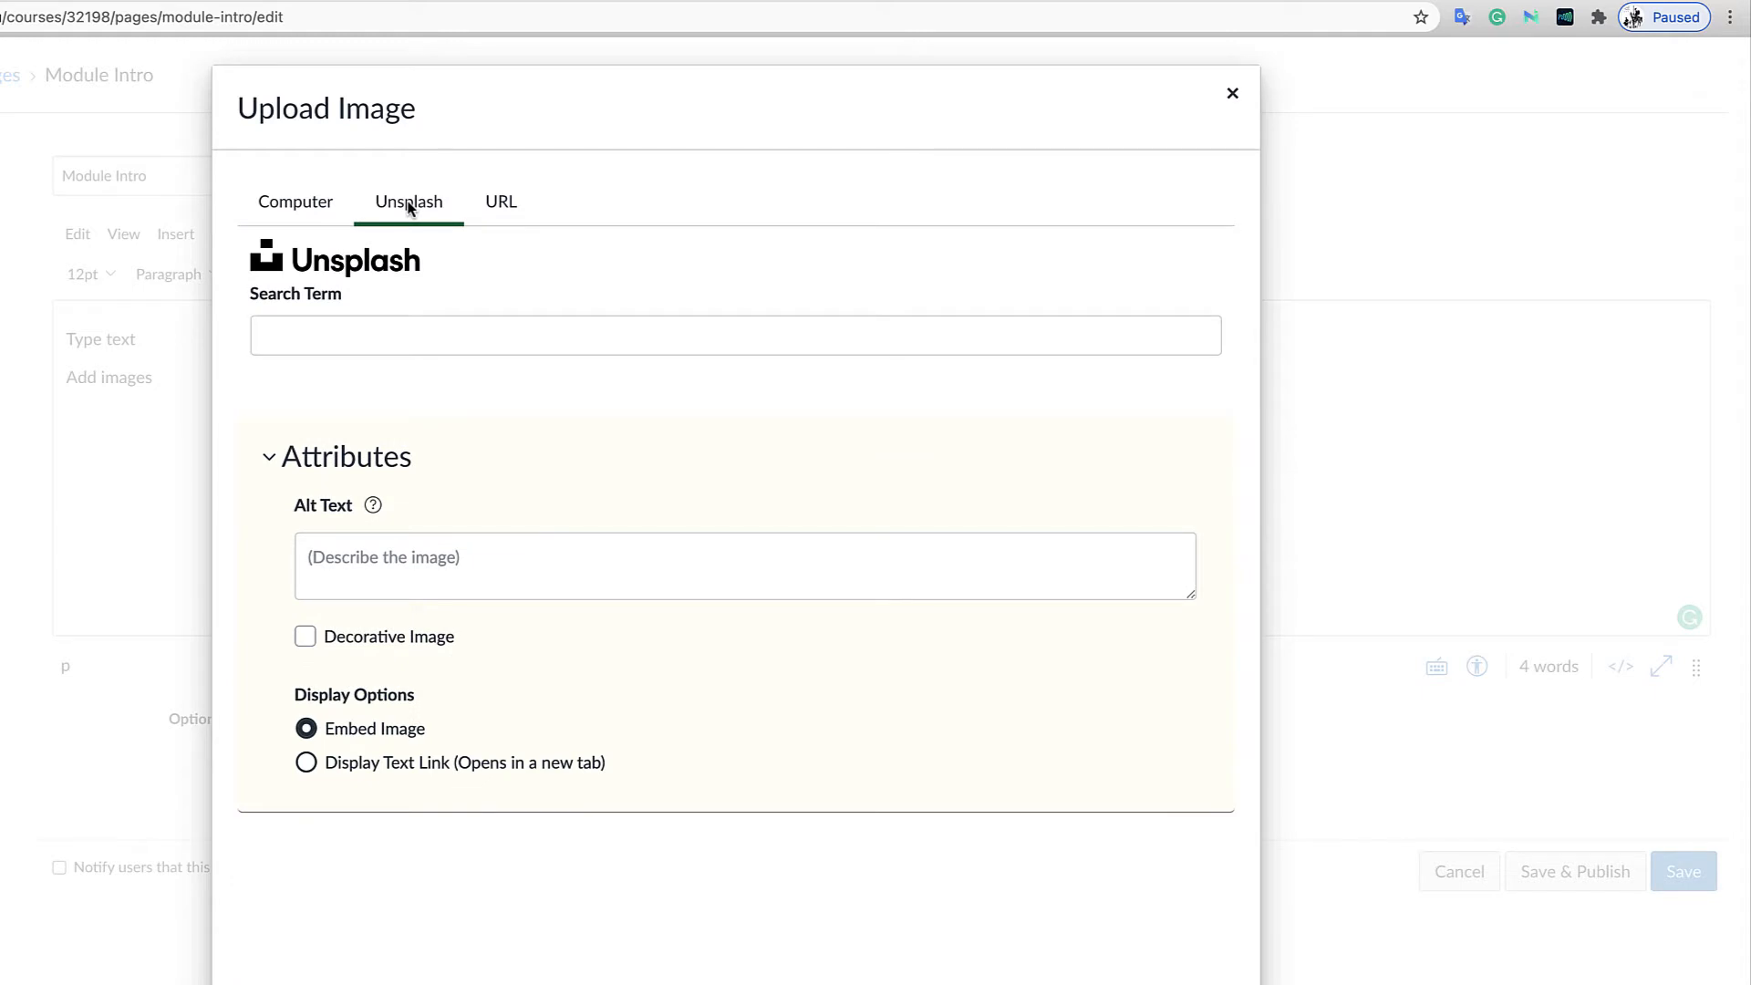
{"action": "left_click", "coordinate": [344, 336]}
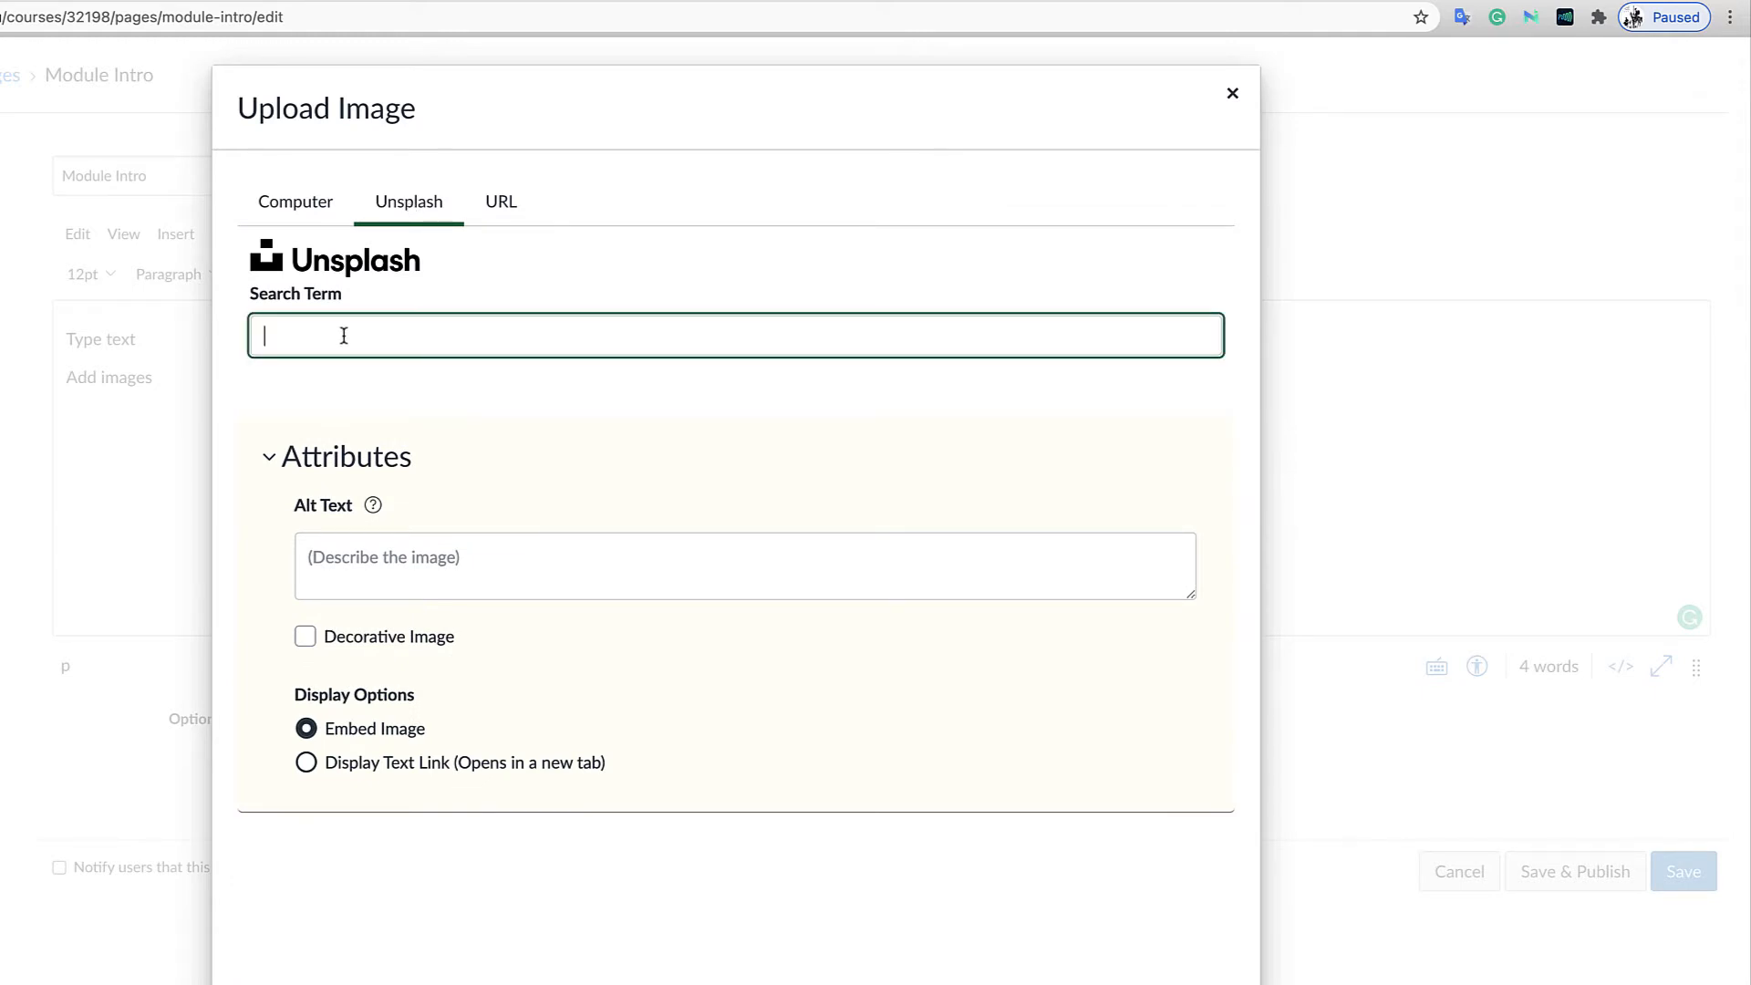
{"action": "type", "text": "mi"}
{"action": "key", "text": "BackSpace"}
{"action": "key", "text": "BackSpace"}
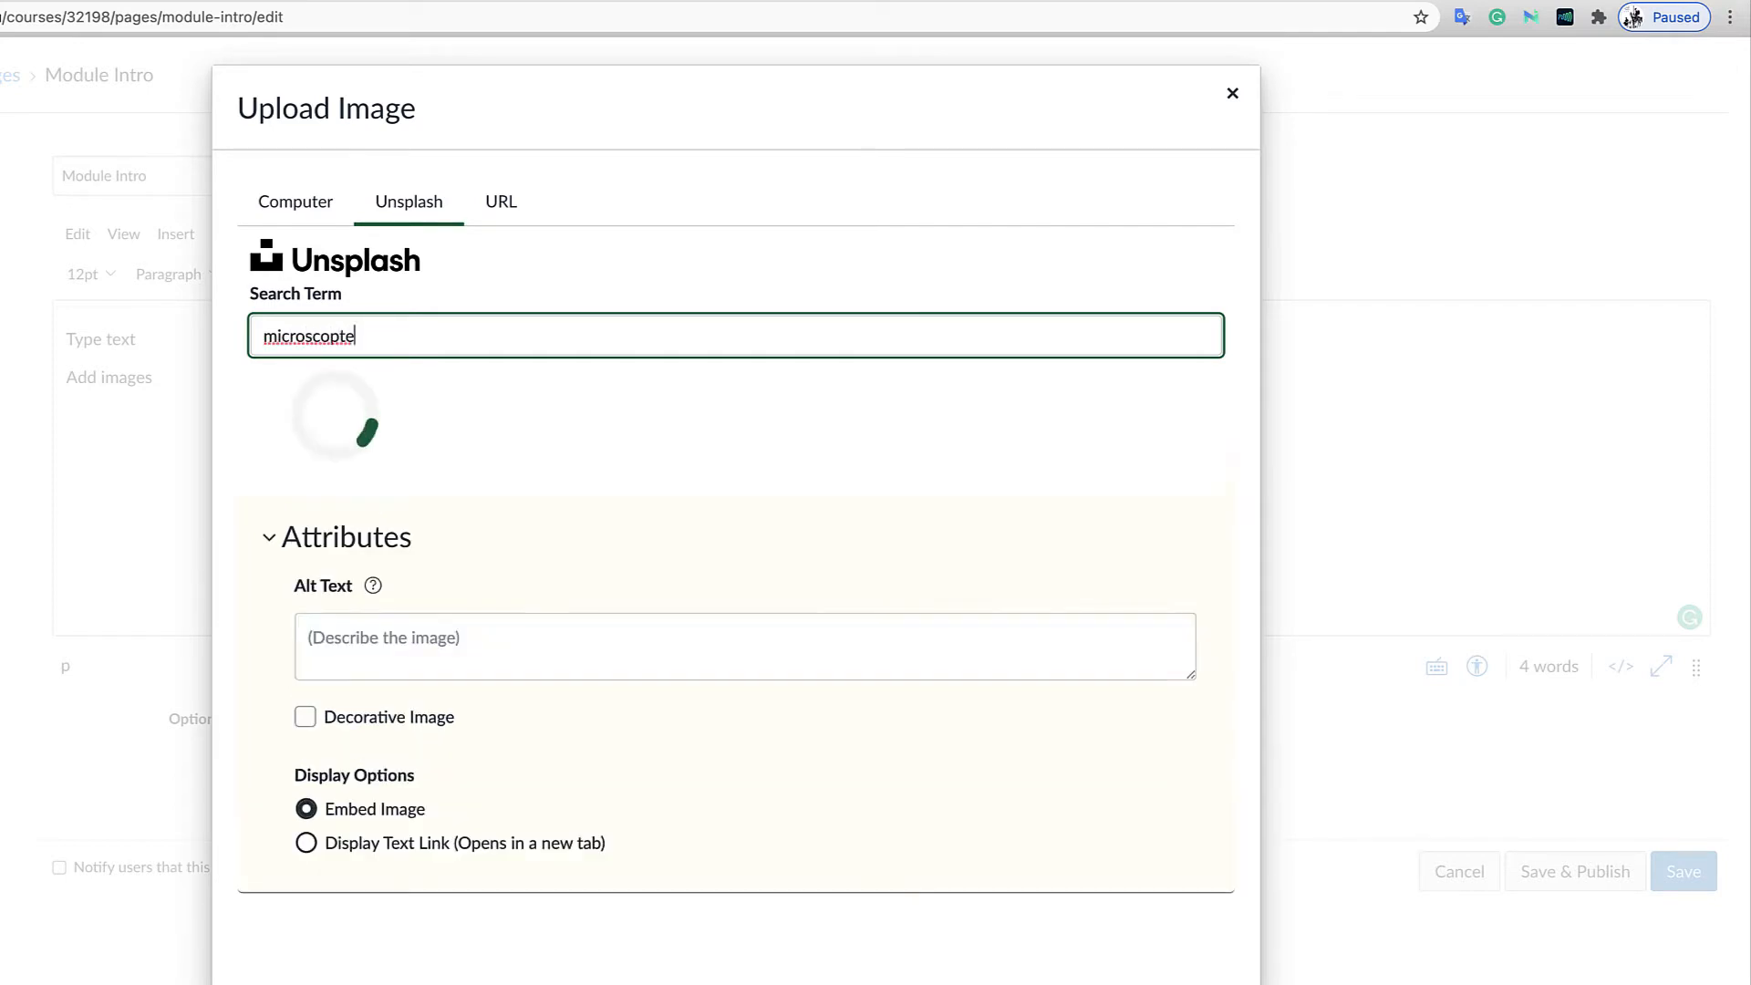
{"action": "type", "text": "e"}
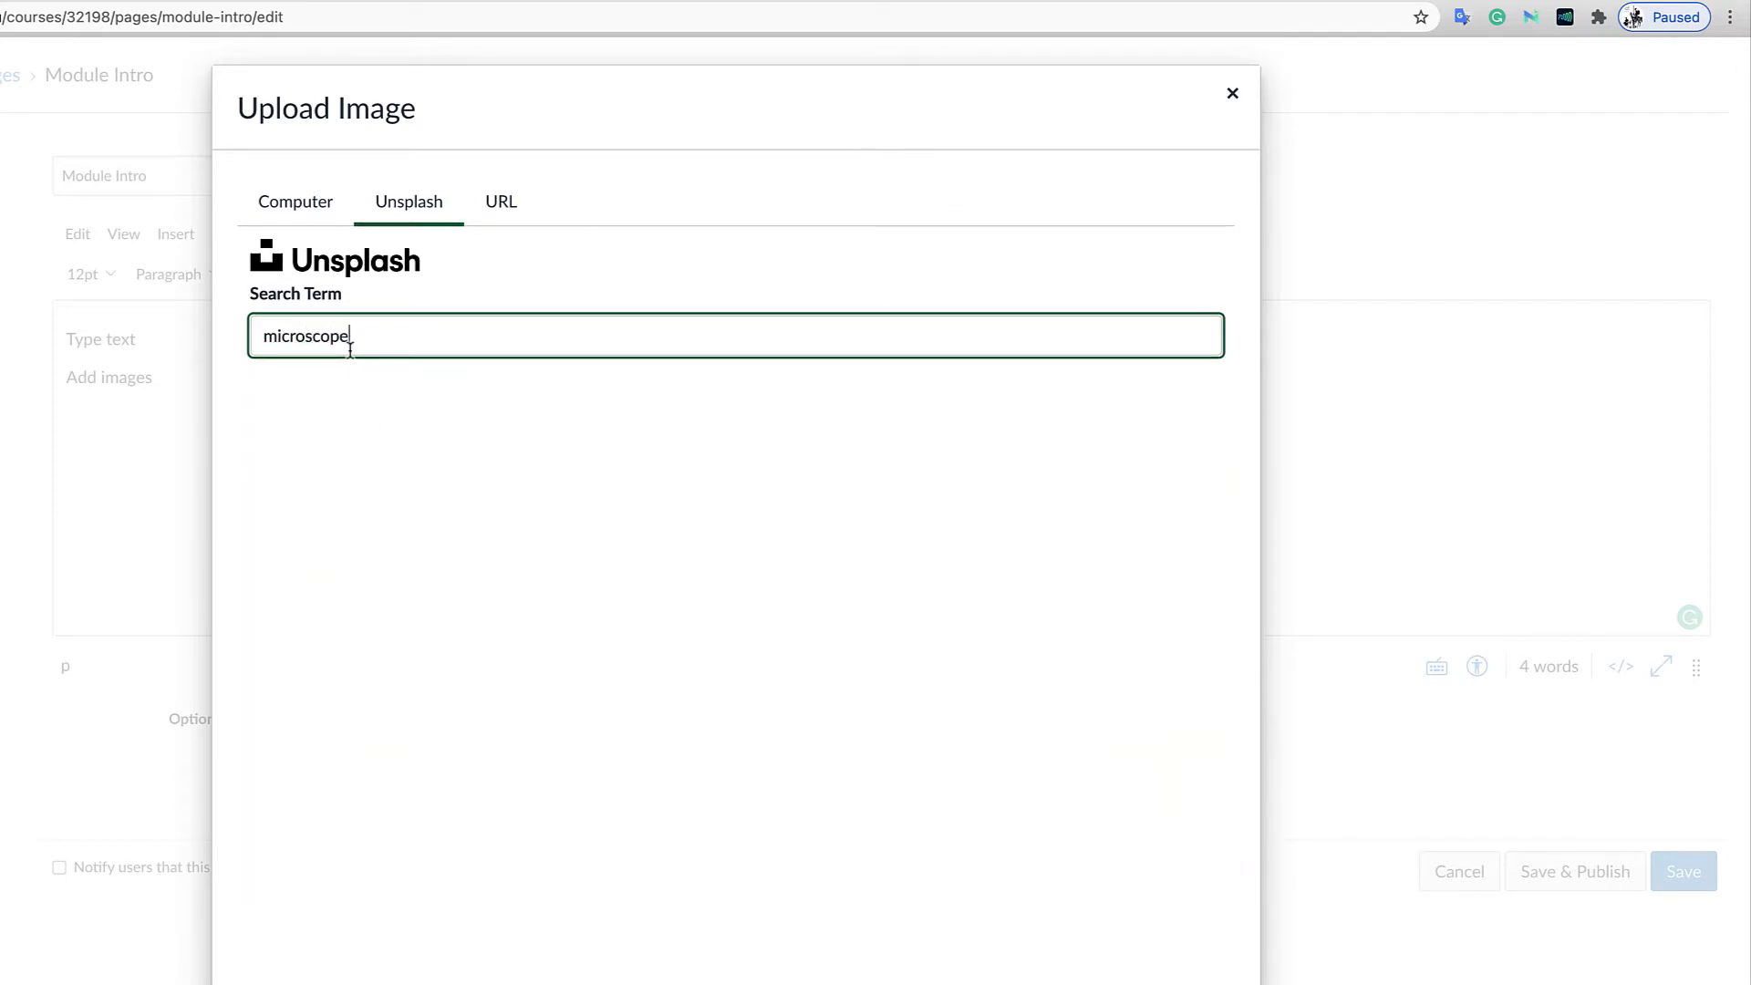
Insert the microscope close-up from the Unsplash results into the page and shrink it to a small thumbnail.
{"action": "left_click", "coordinate": [764, 511]}
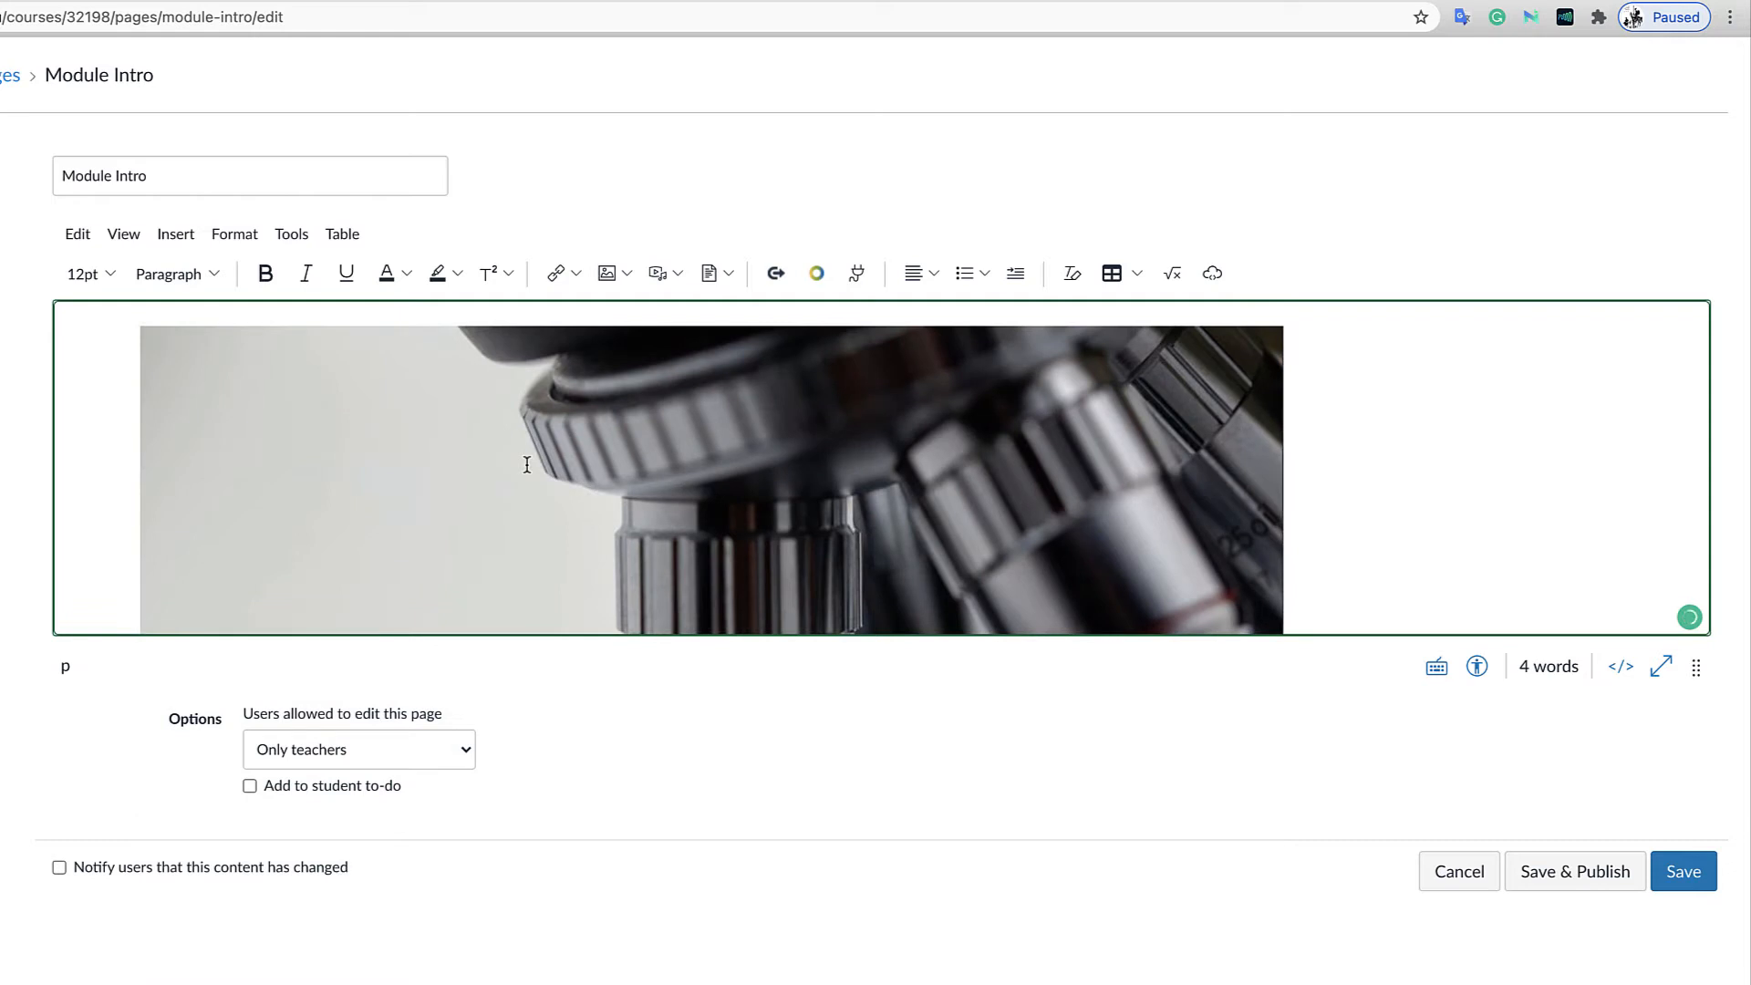
{"action": "left_click", "coordinate": [639, 475]}
{"action": "left_click_drag", "start_coordinate": [1286, 324], "coordinate": [297, 428]}
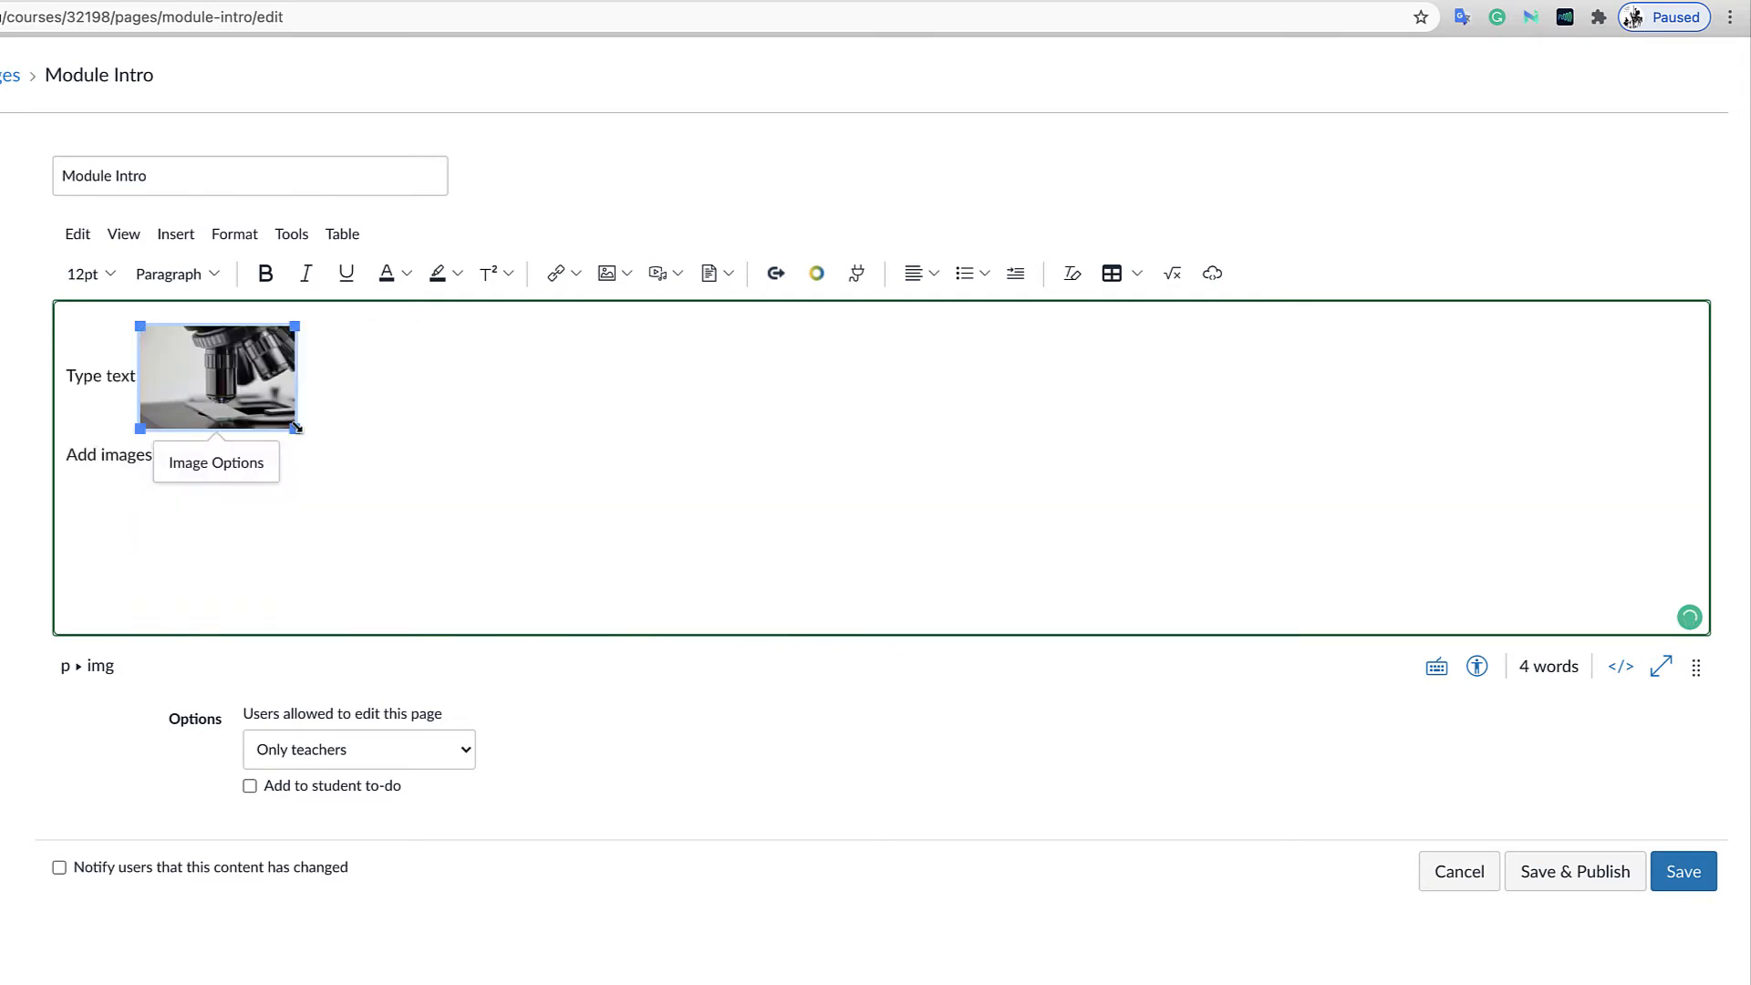
Move the microscope image from beside "Type text" to its own line below "Add images".
{"action": "right_click", "coordinate": [230, 383]}
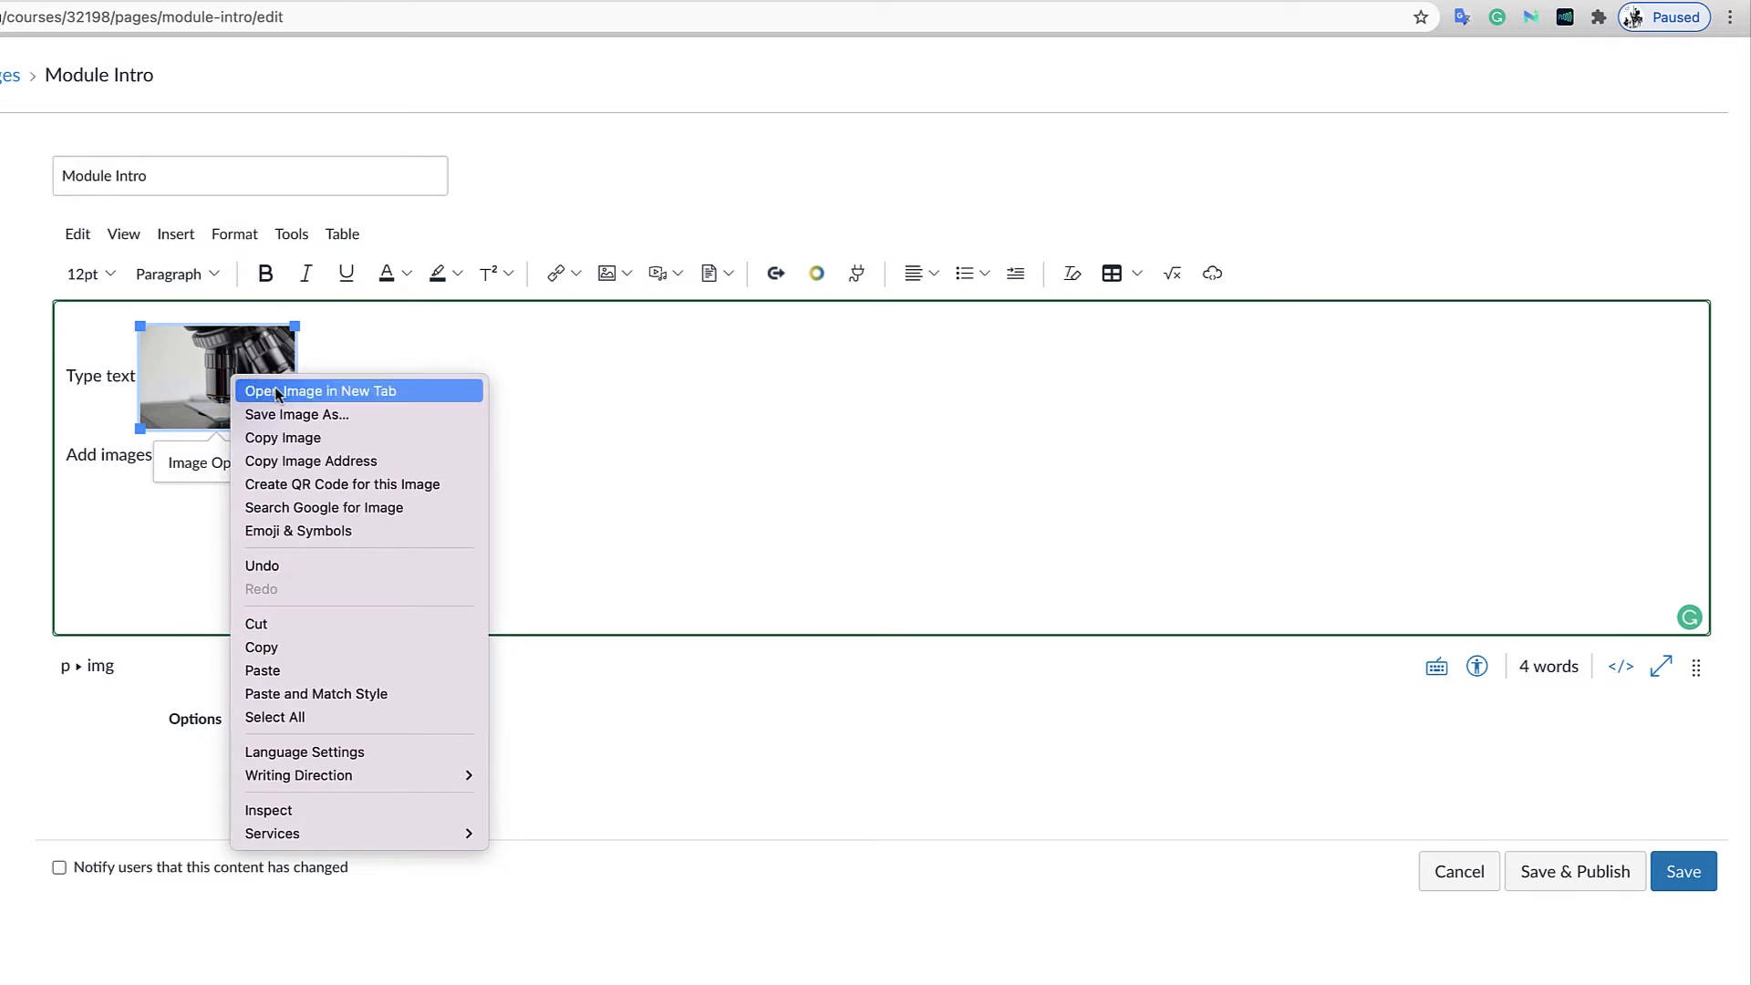
{"action": "left_click", "coordinate": [268, 624]}
{"action": "left_click", "coordinate": [116, 429]}
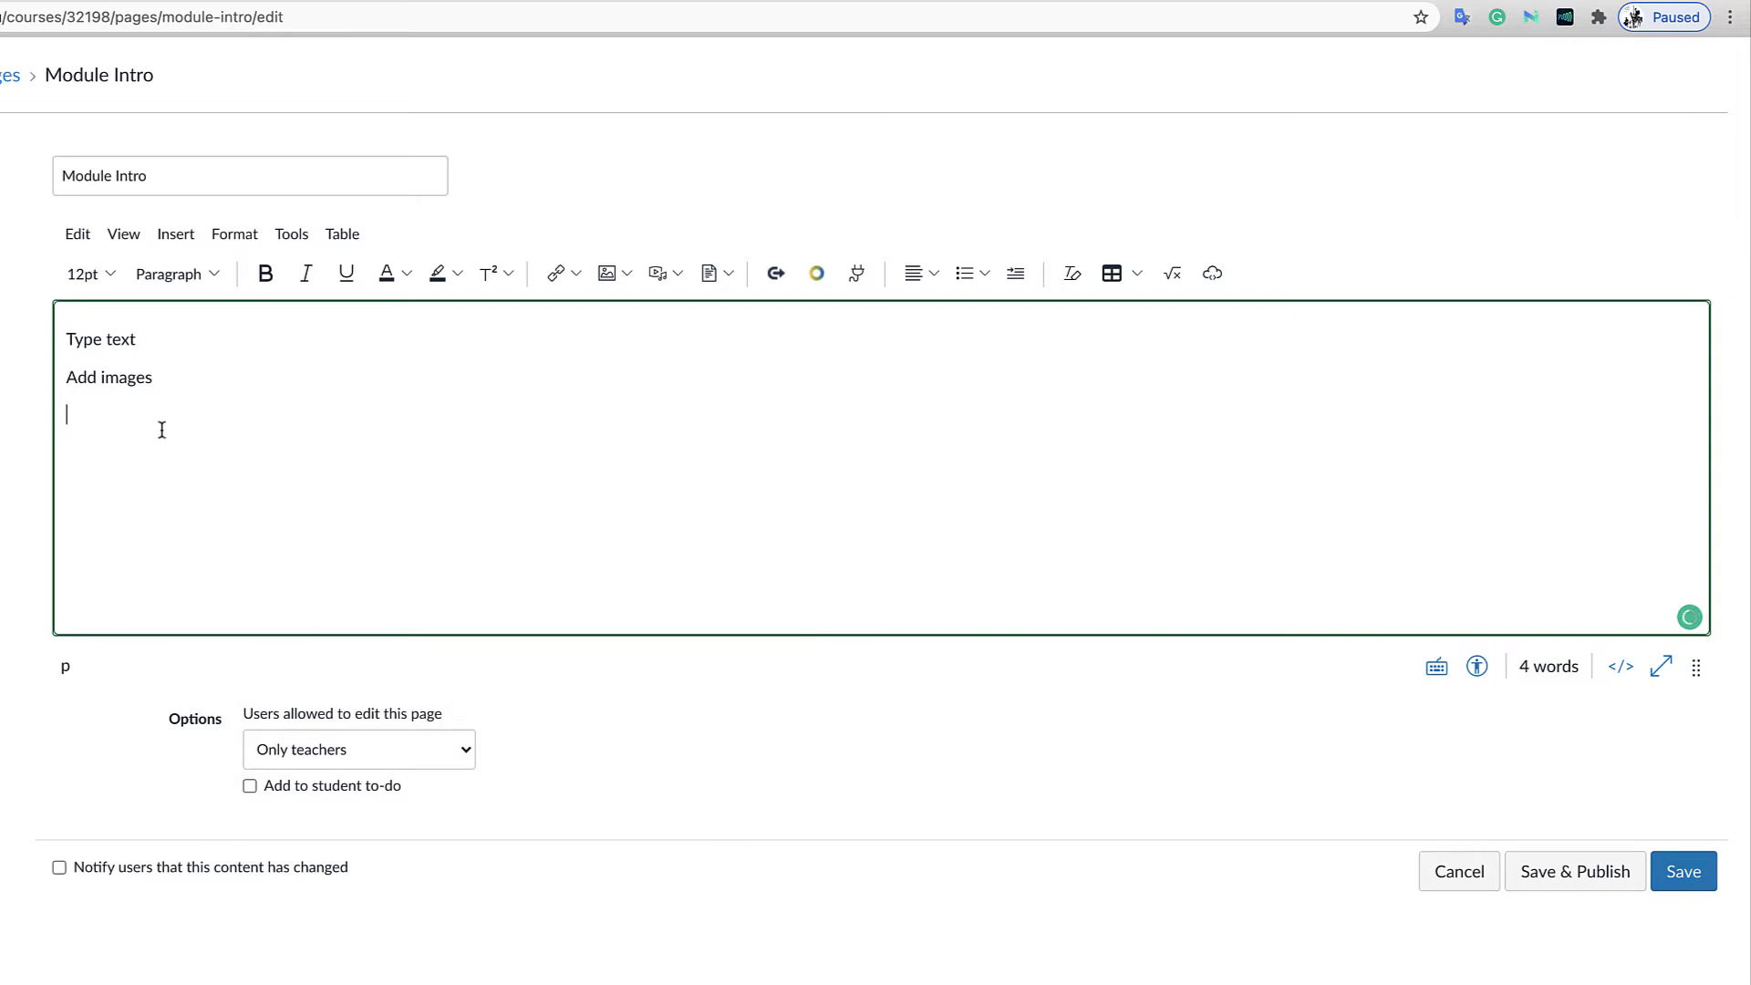
{"action": "right_click", "coordinate": [94, 416]}
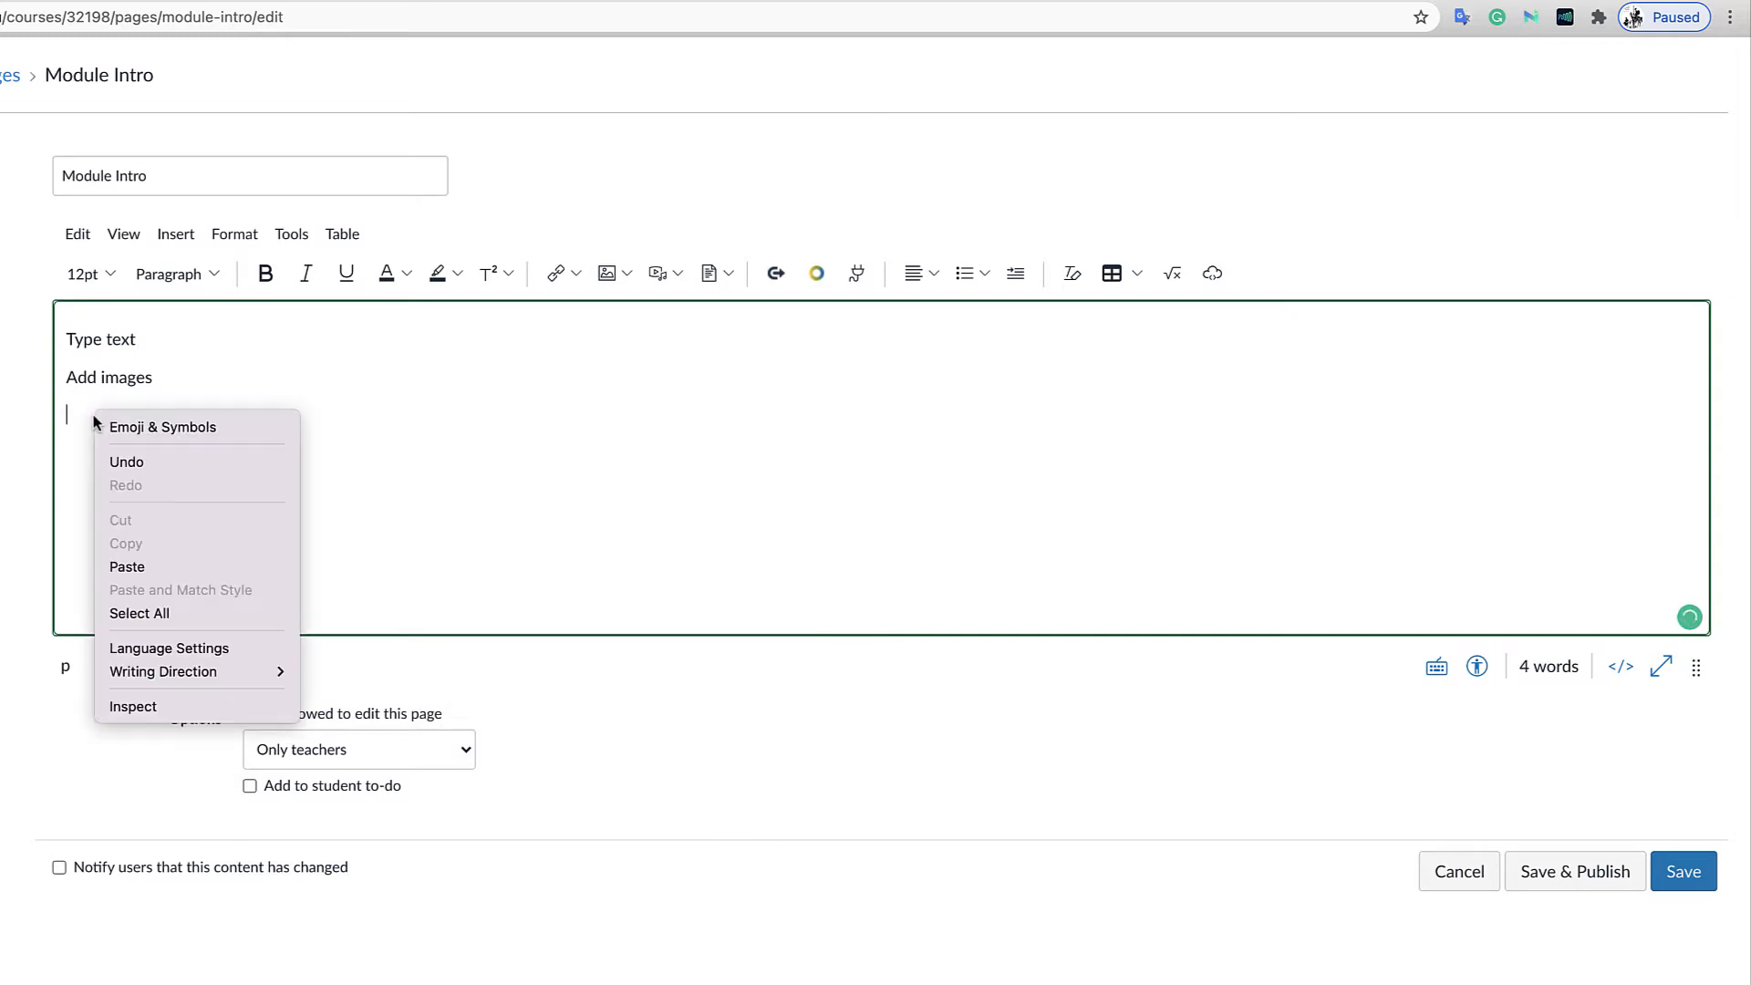
{"action": "left_click", "coordinate": [140, 567]}
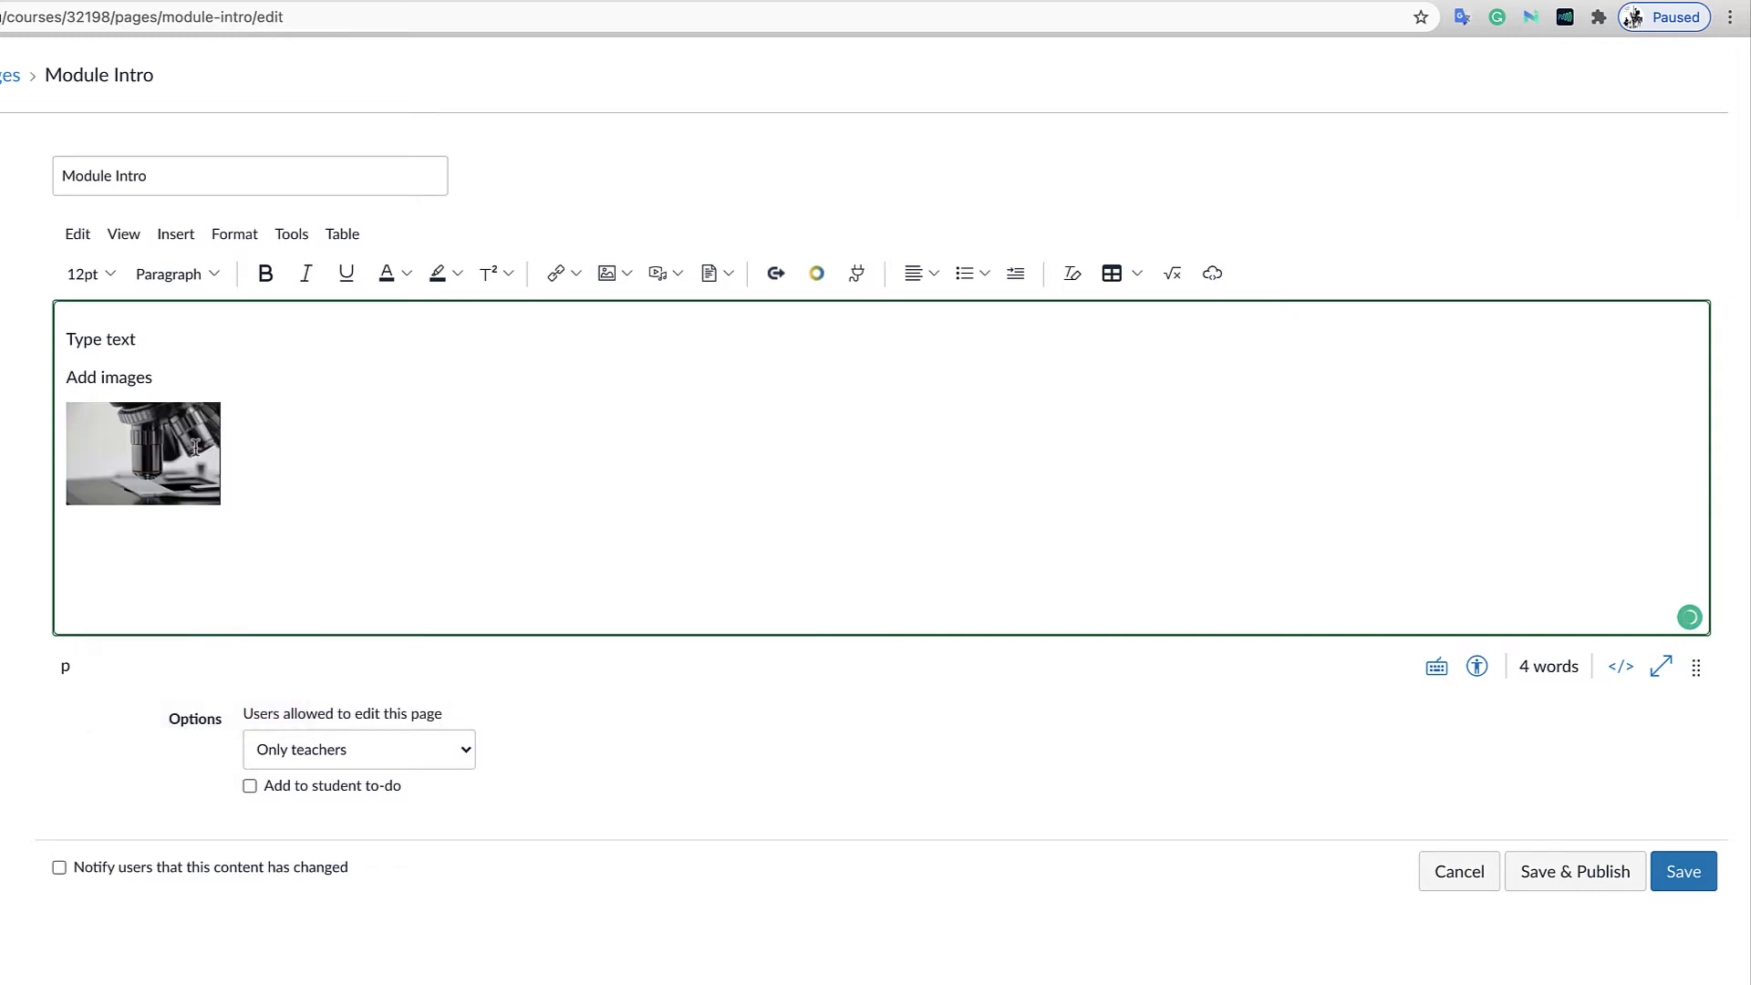
Enlarge the microscope image slightly, keeping it on its line below "Add images".
{"action": "left_click", "coordinate": [164, 443]}
{"action": "left_click_drag", "start_coordinate": [221, 504], "coordinate": [281, 551]}
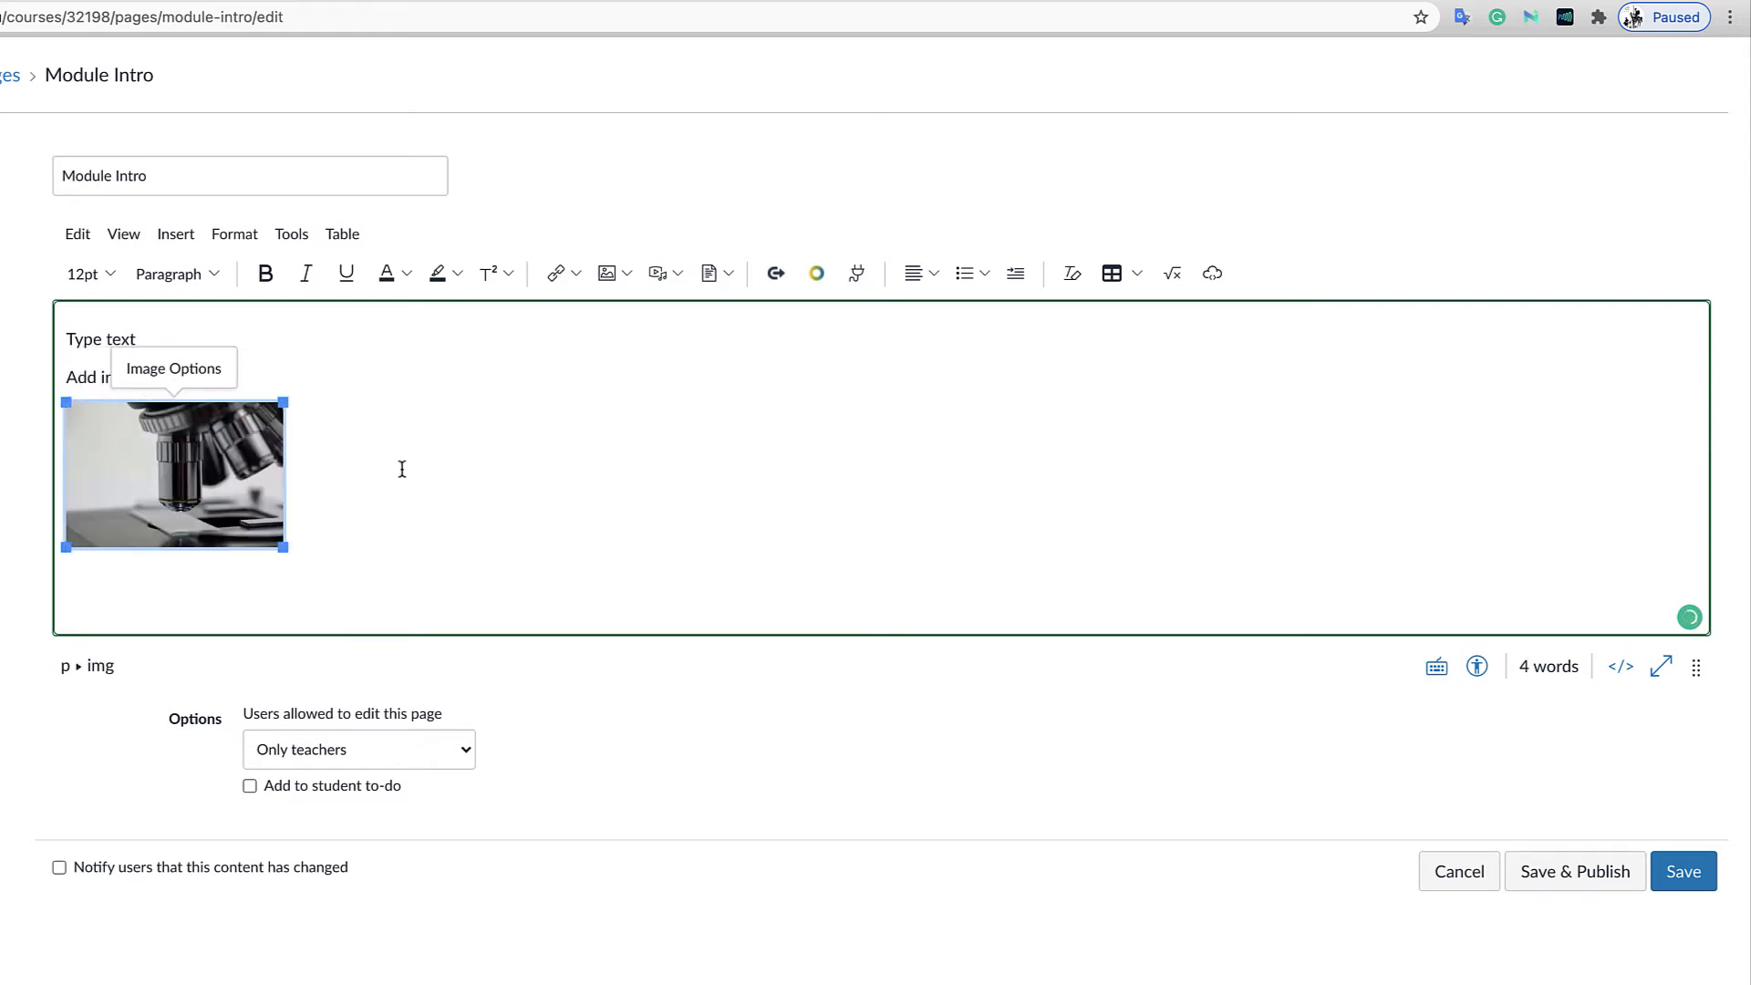
{"action": "left_click", "coordinate": [484, 497]}
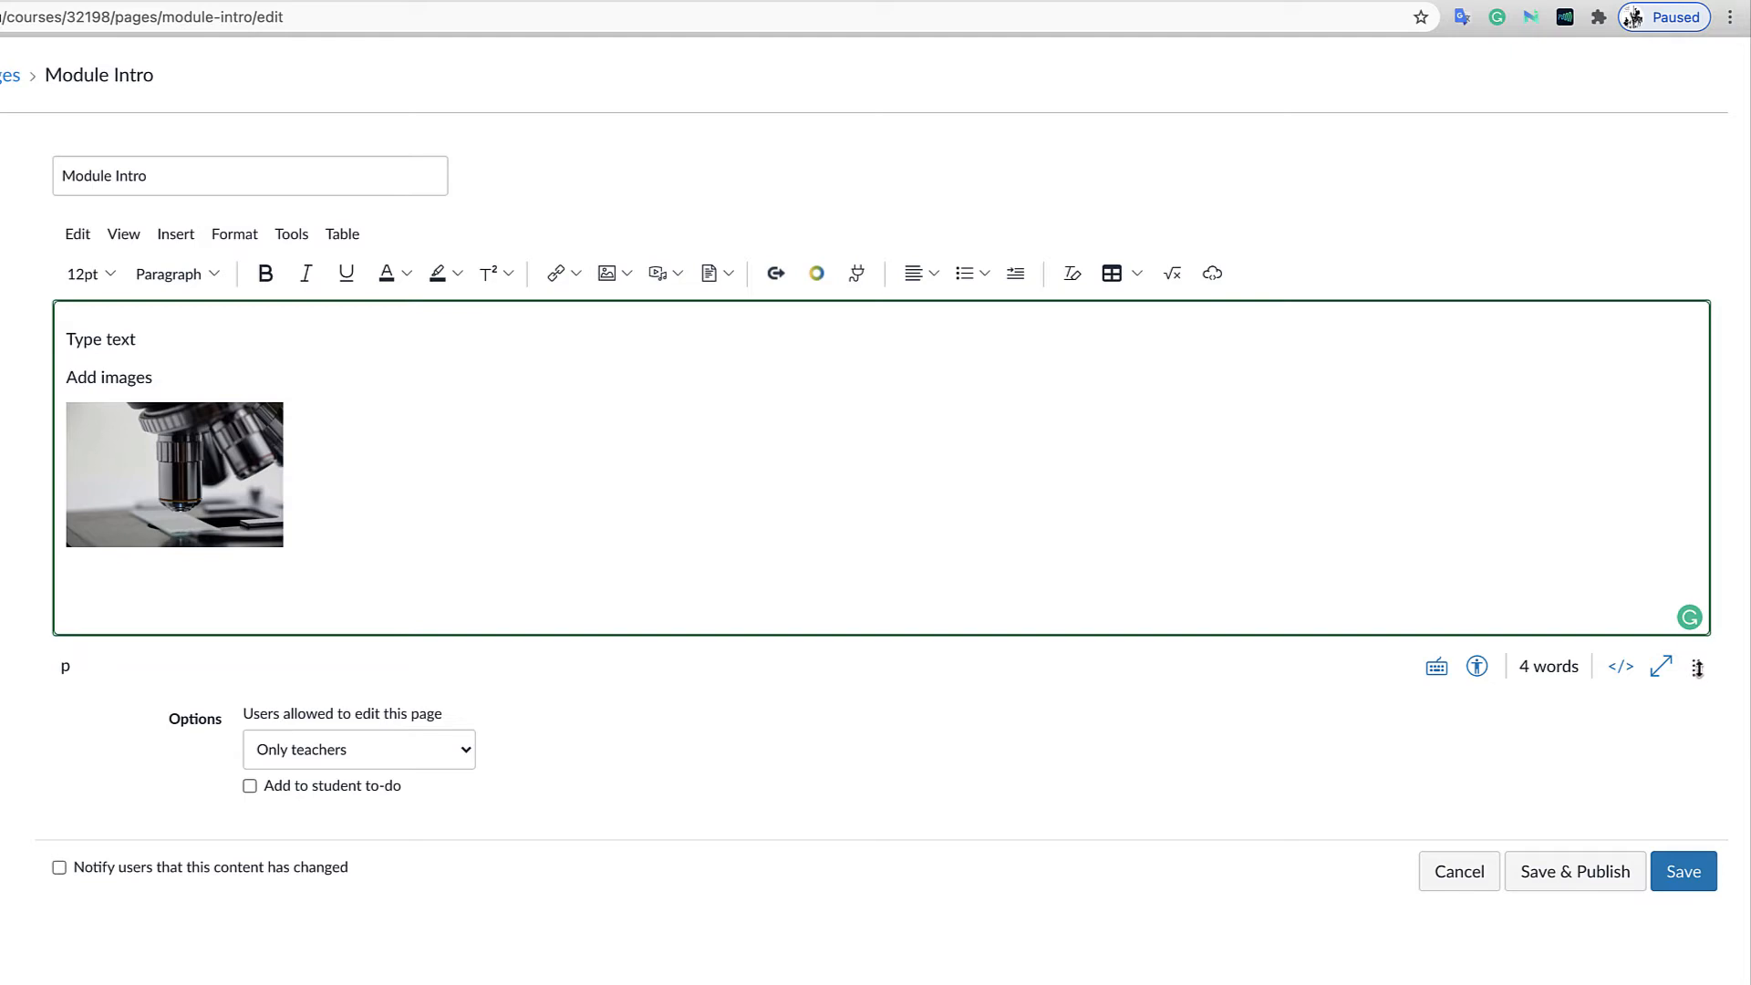
Extend the height of the page's editing area and enter "Add video" on a line below the microscope image.
{"action": "left_click_drag", "start_coordinate": [1697, 669], "coordinate": [1695, 965]}
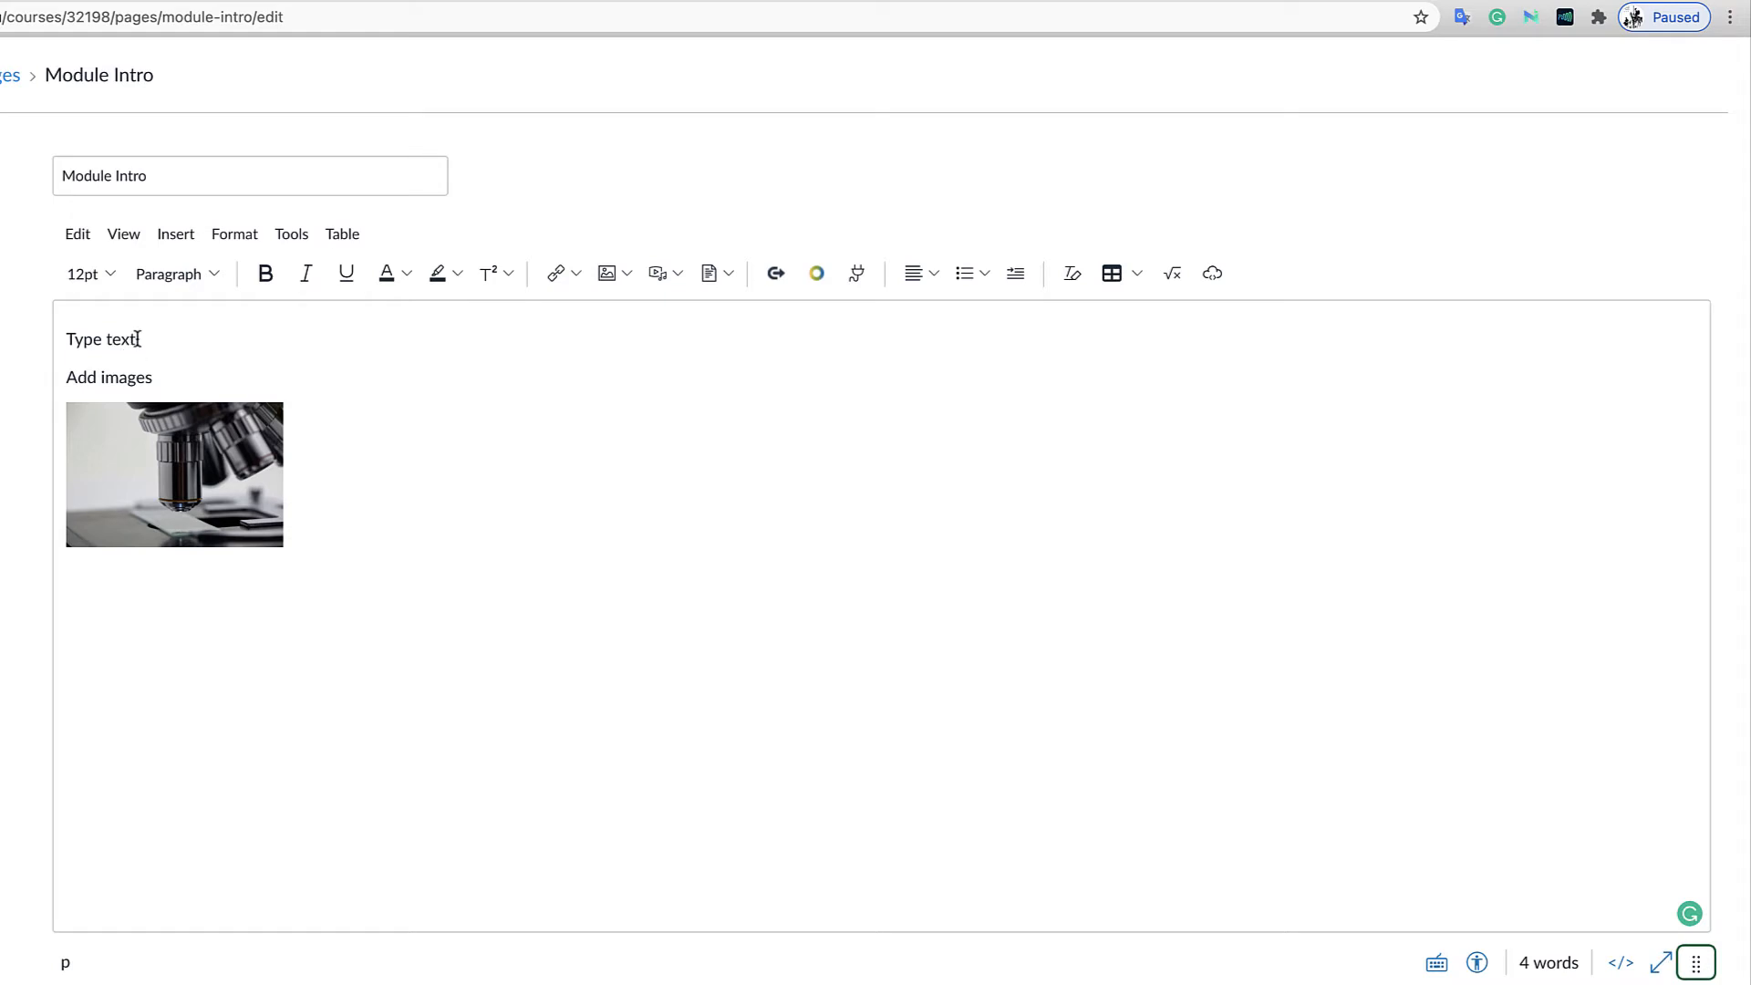
{"action": "left_click", "coordinate": [105, 611]}
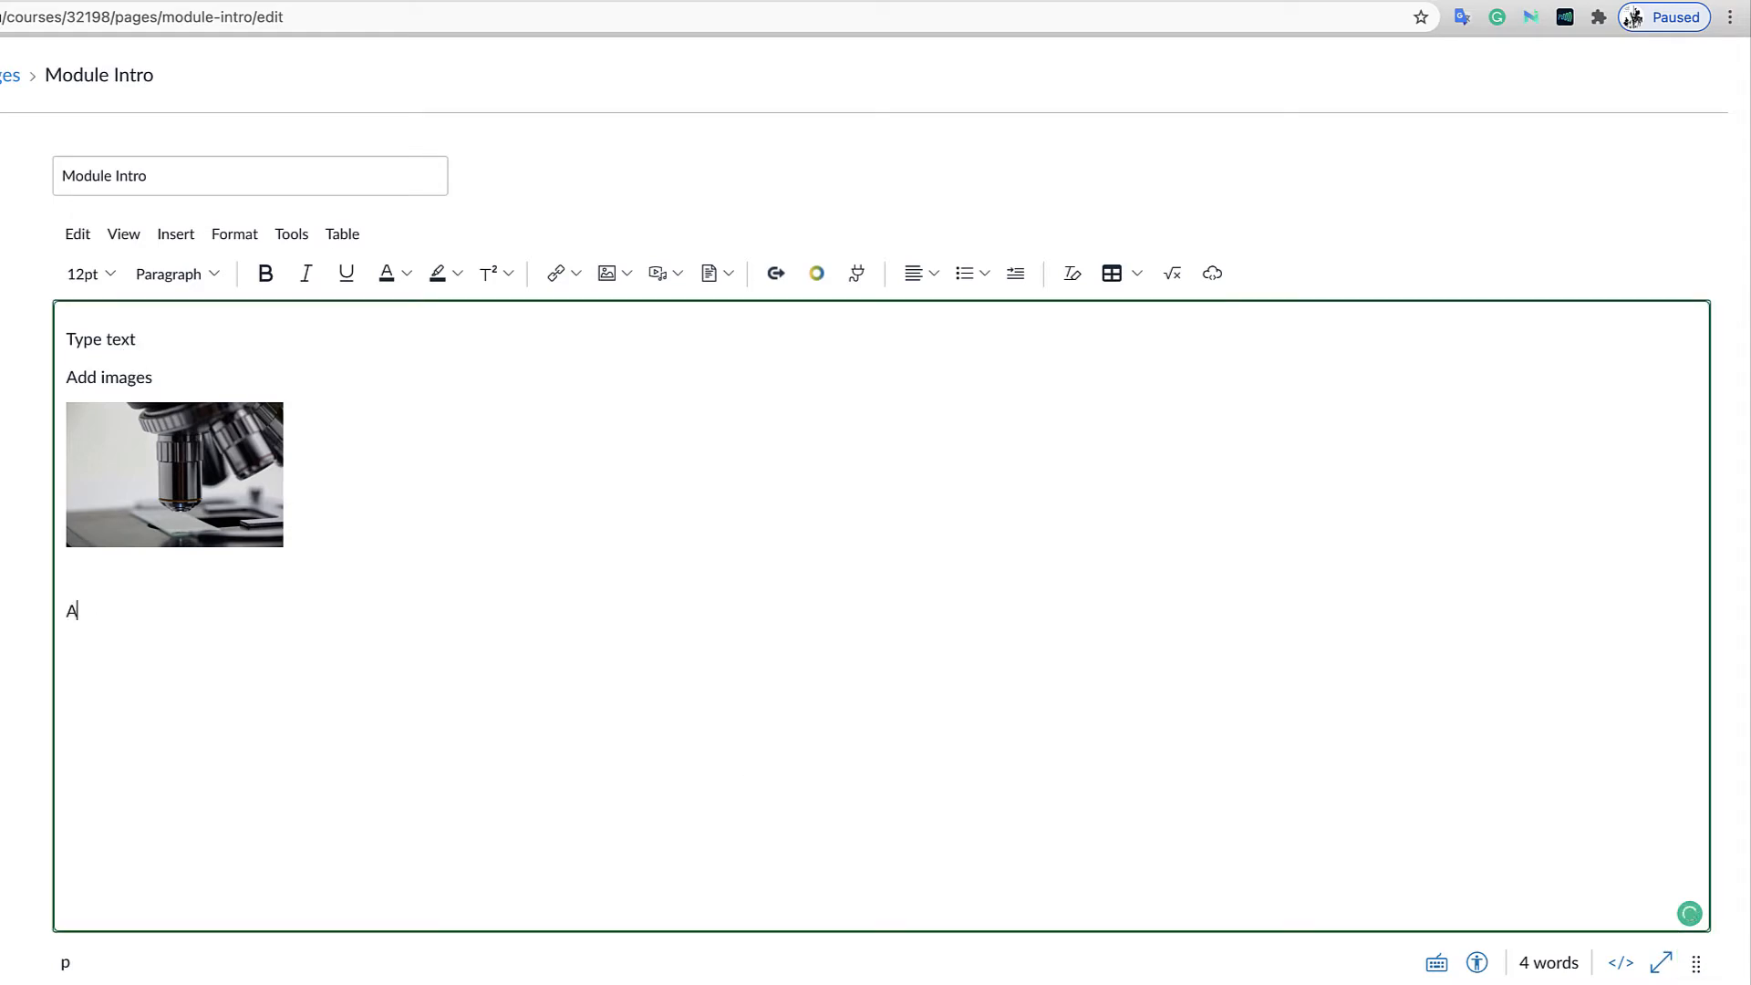
{"action": "type", "text": "Add video"}
Examine the webcam recording option for media uploads on the page, and leave it without recording or submitting anything.
{"action": "left_click", "coordinate": [679, 274]}
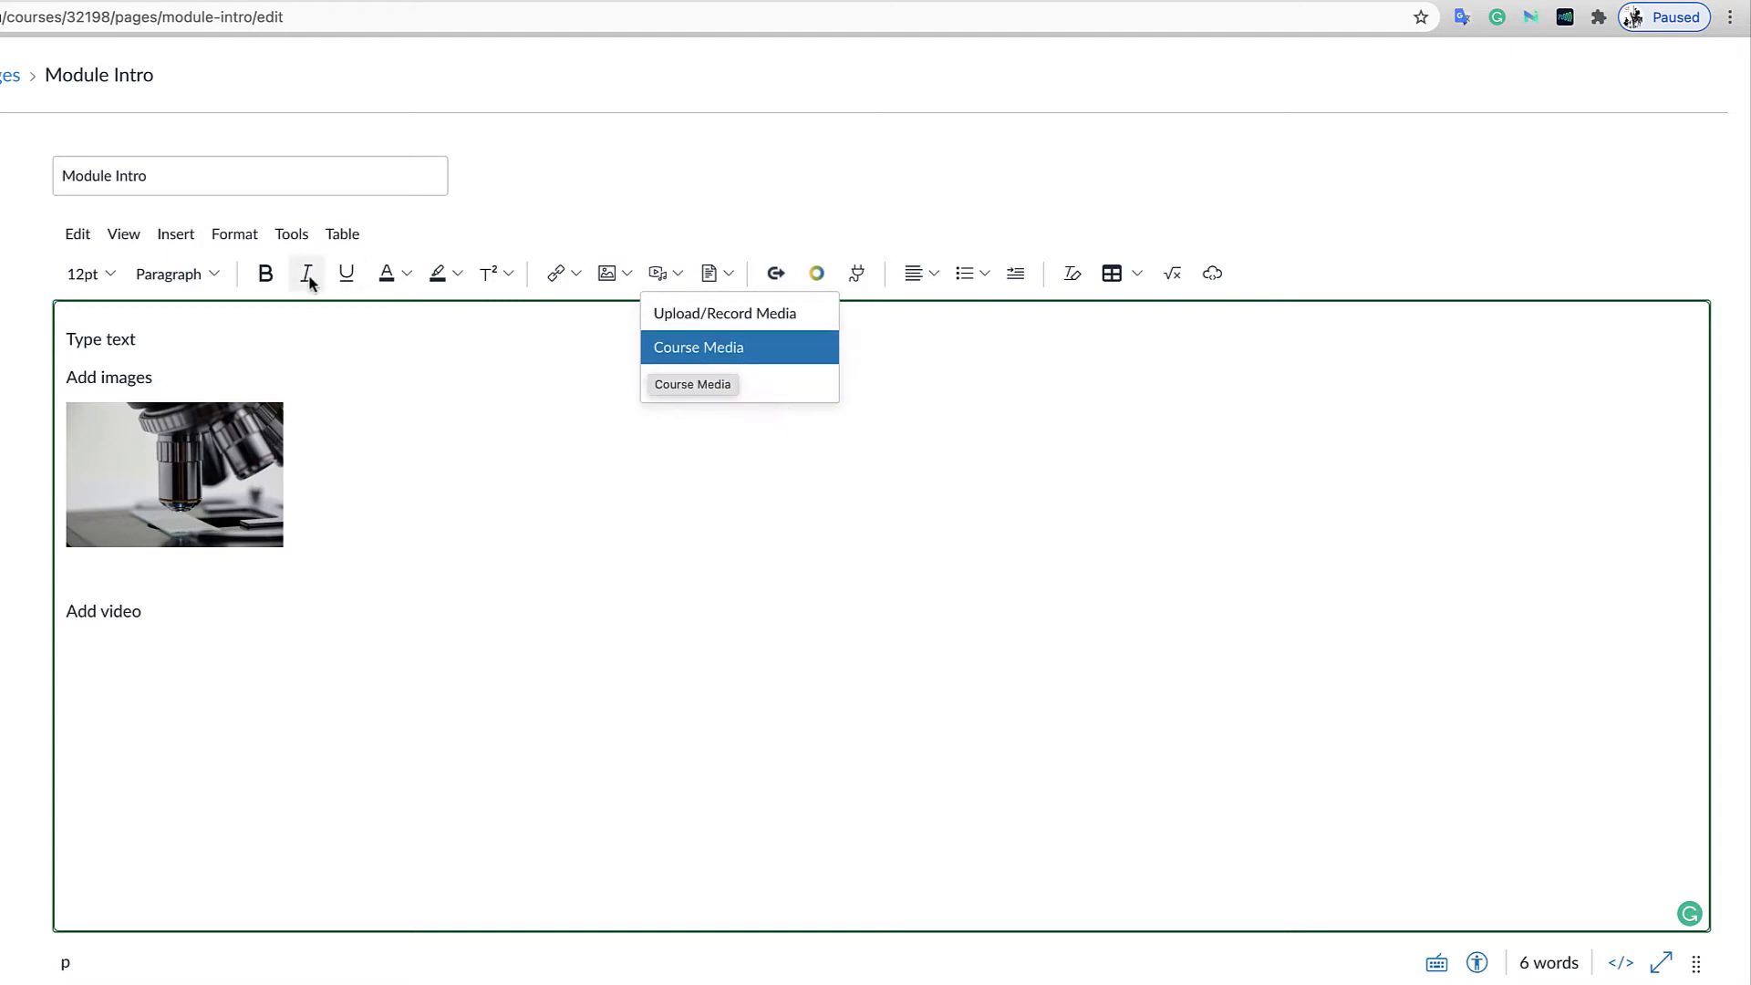
{"action": "left_click", "coordinate": [170, 237]}
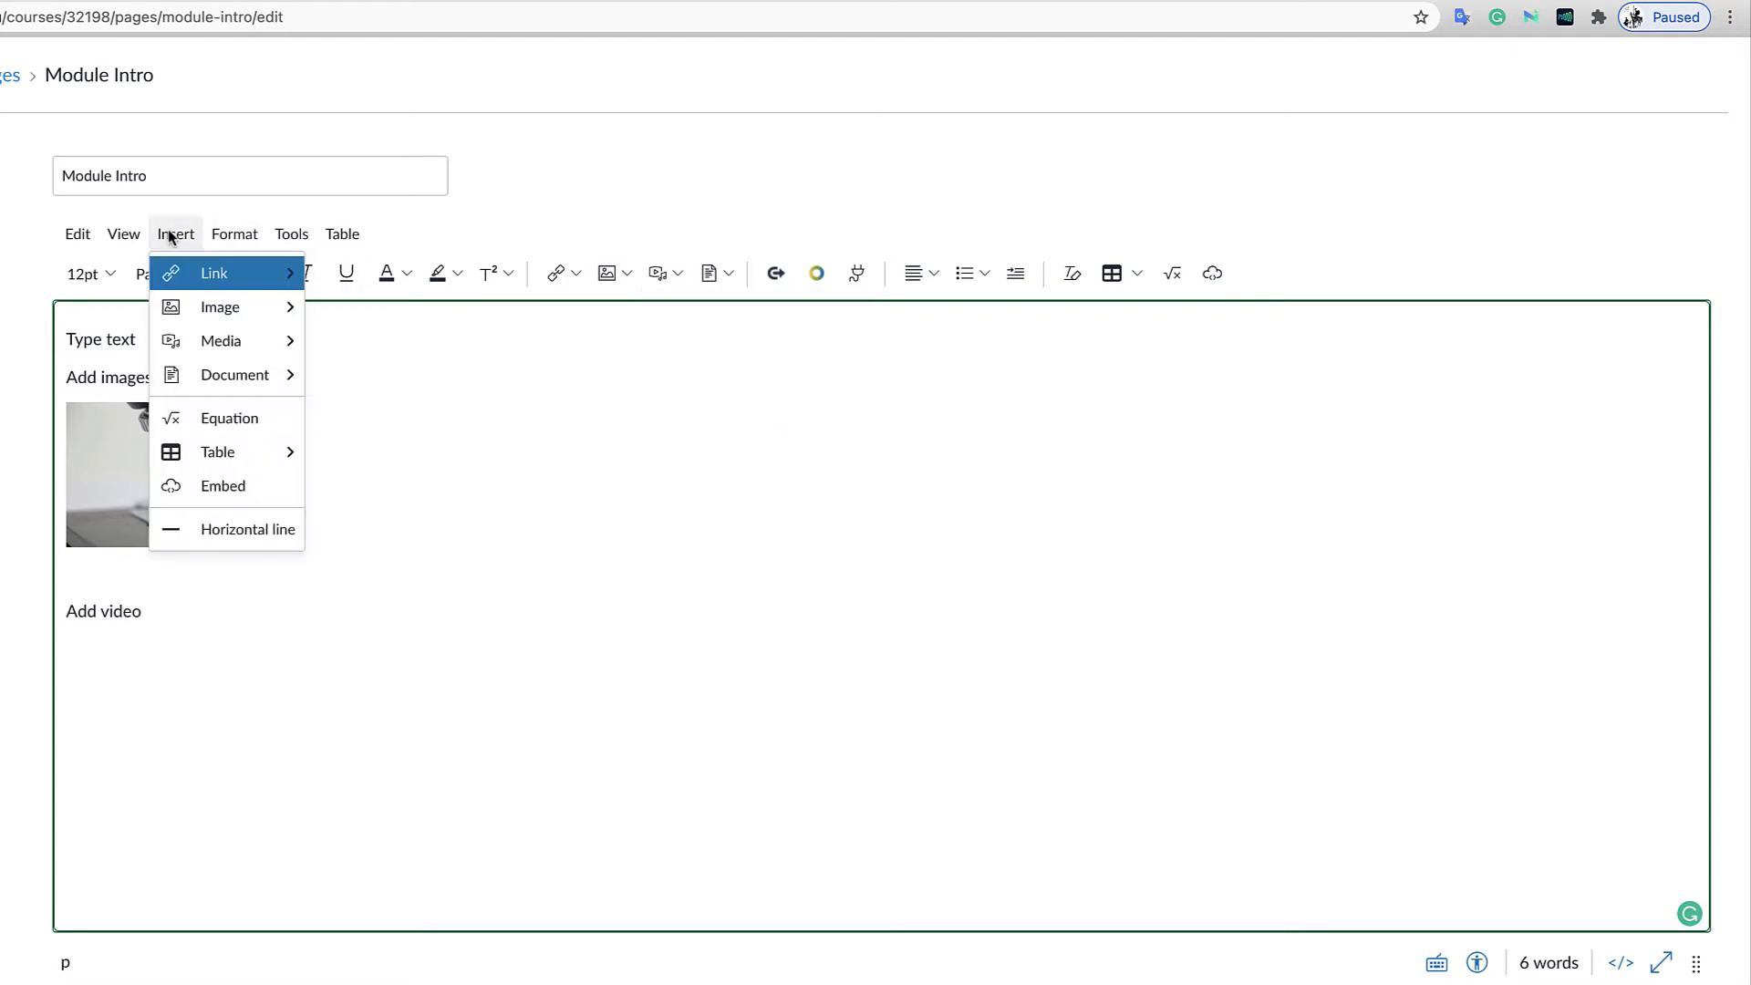
{"action": "mouse_move", "coordinate": [207, 341]}
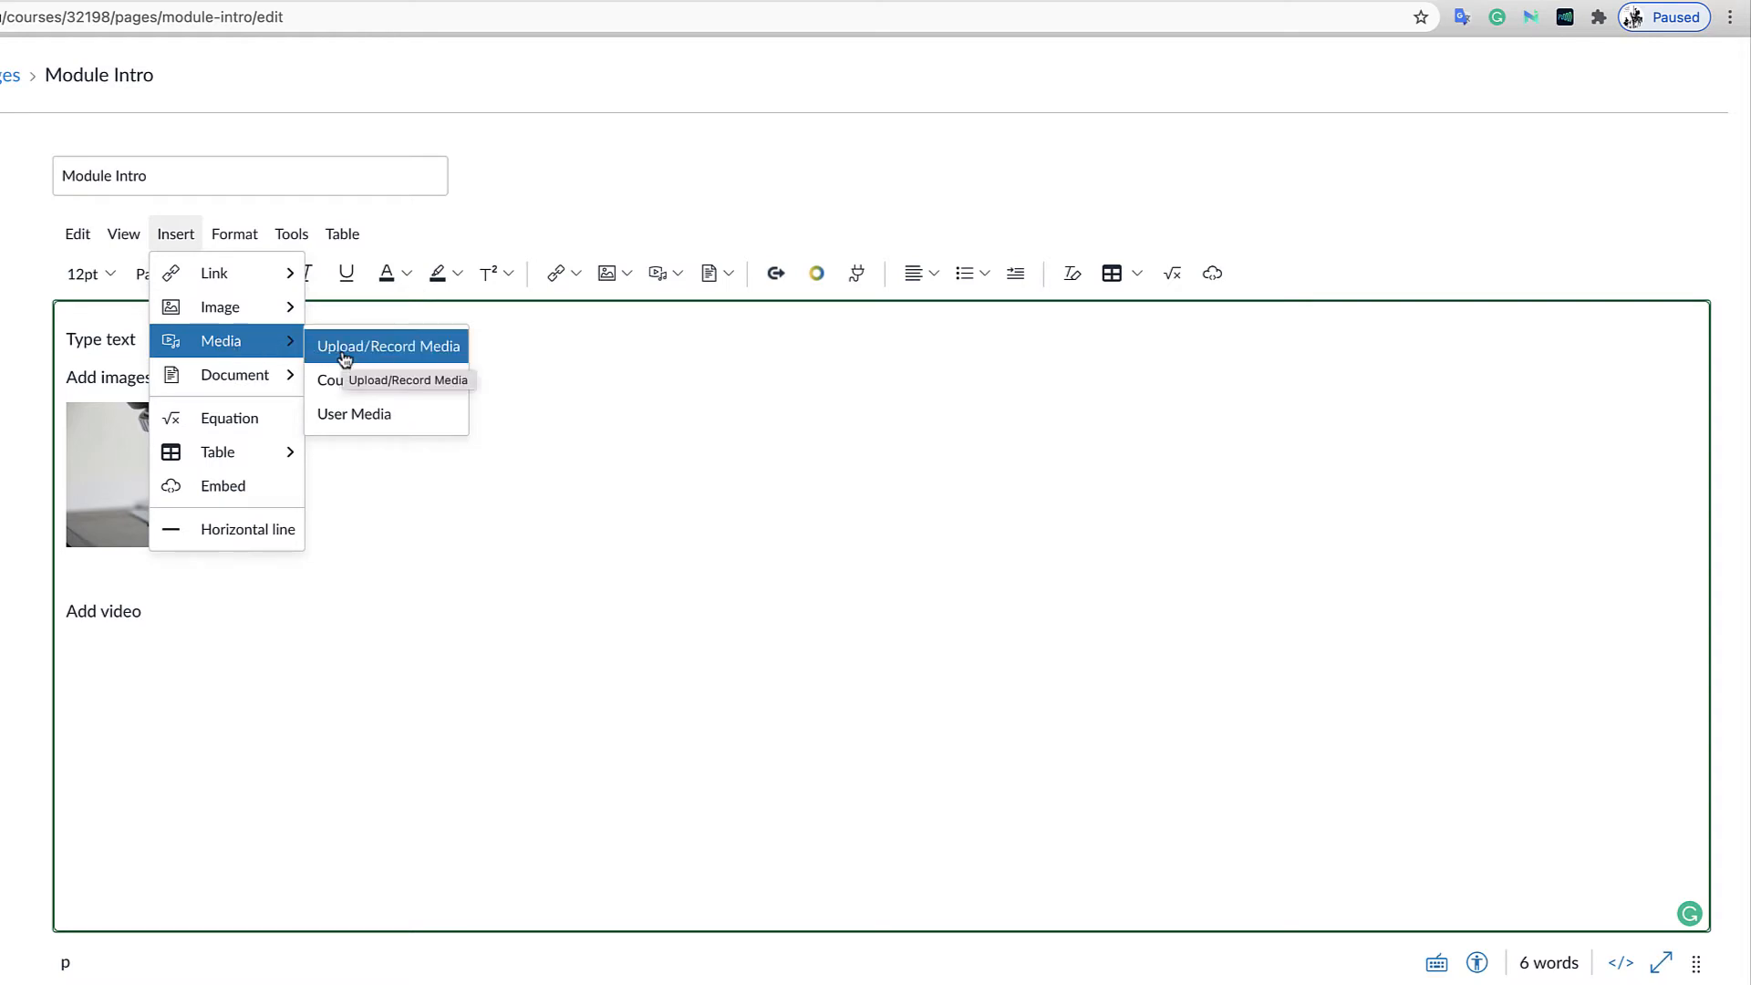
{"action": "left_click", "coordinate": [407, 353]}
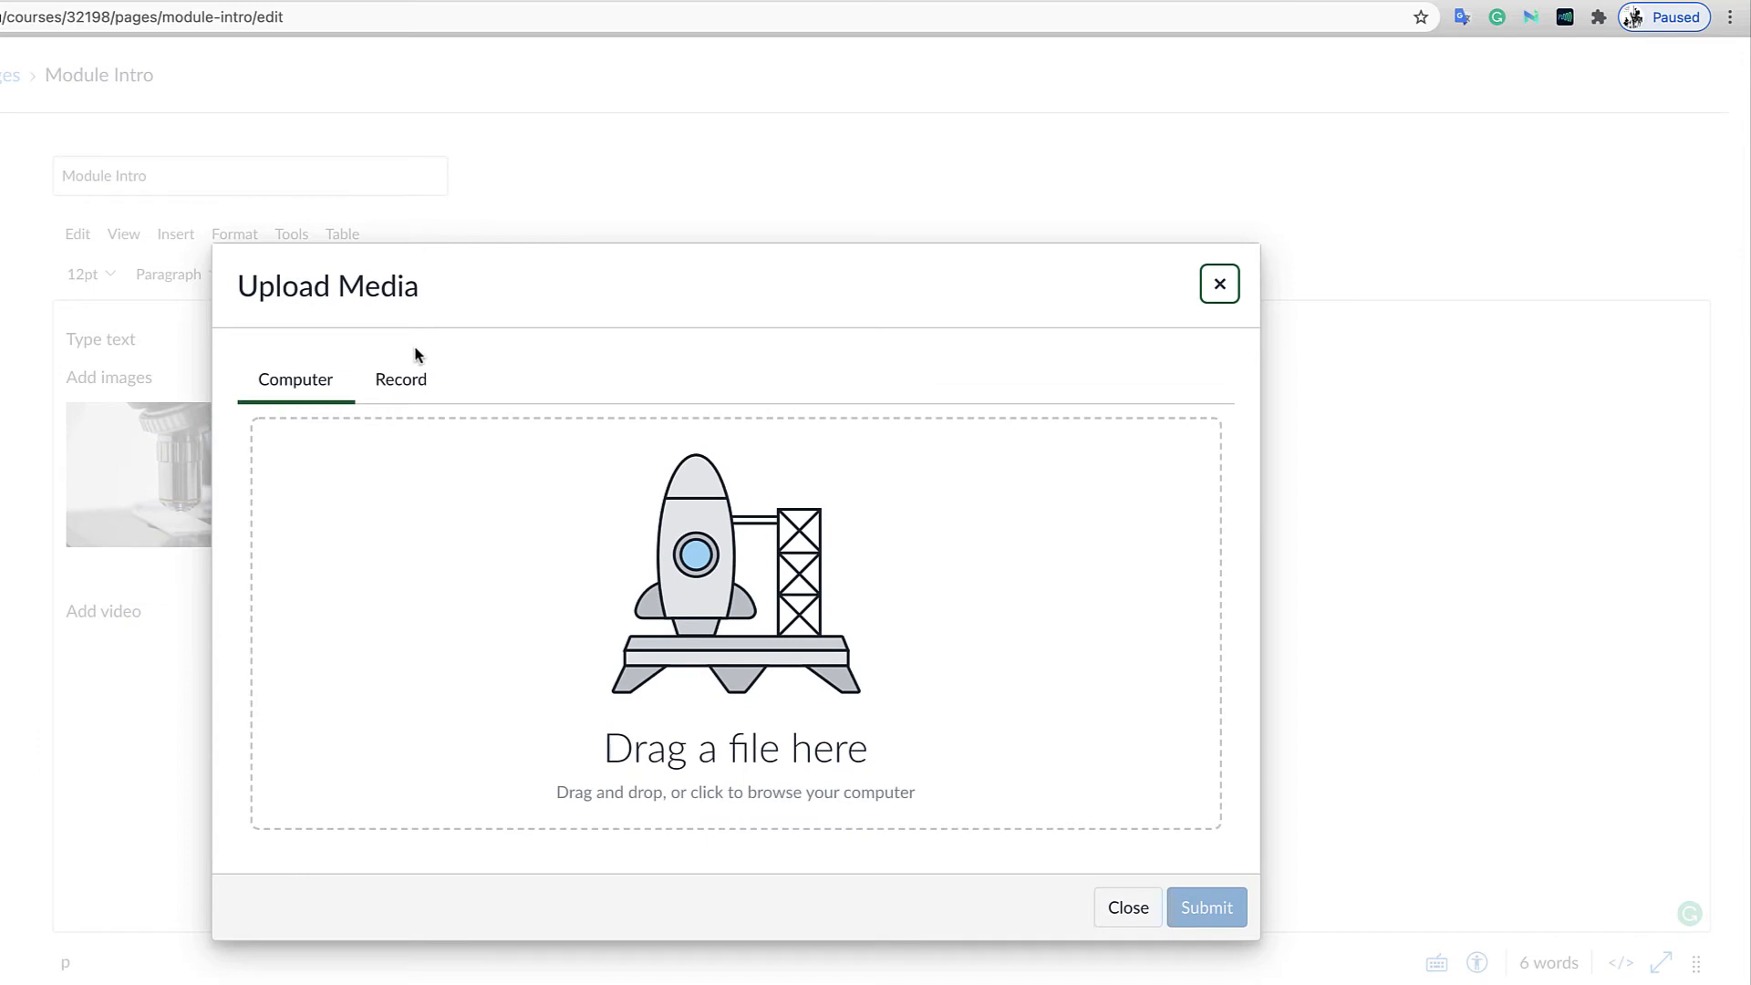
{"action": "left_click", "coordinate": [402, 381]}
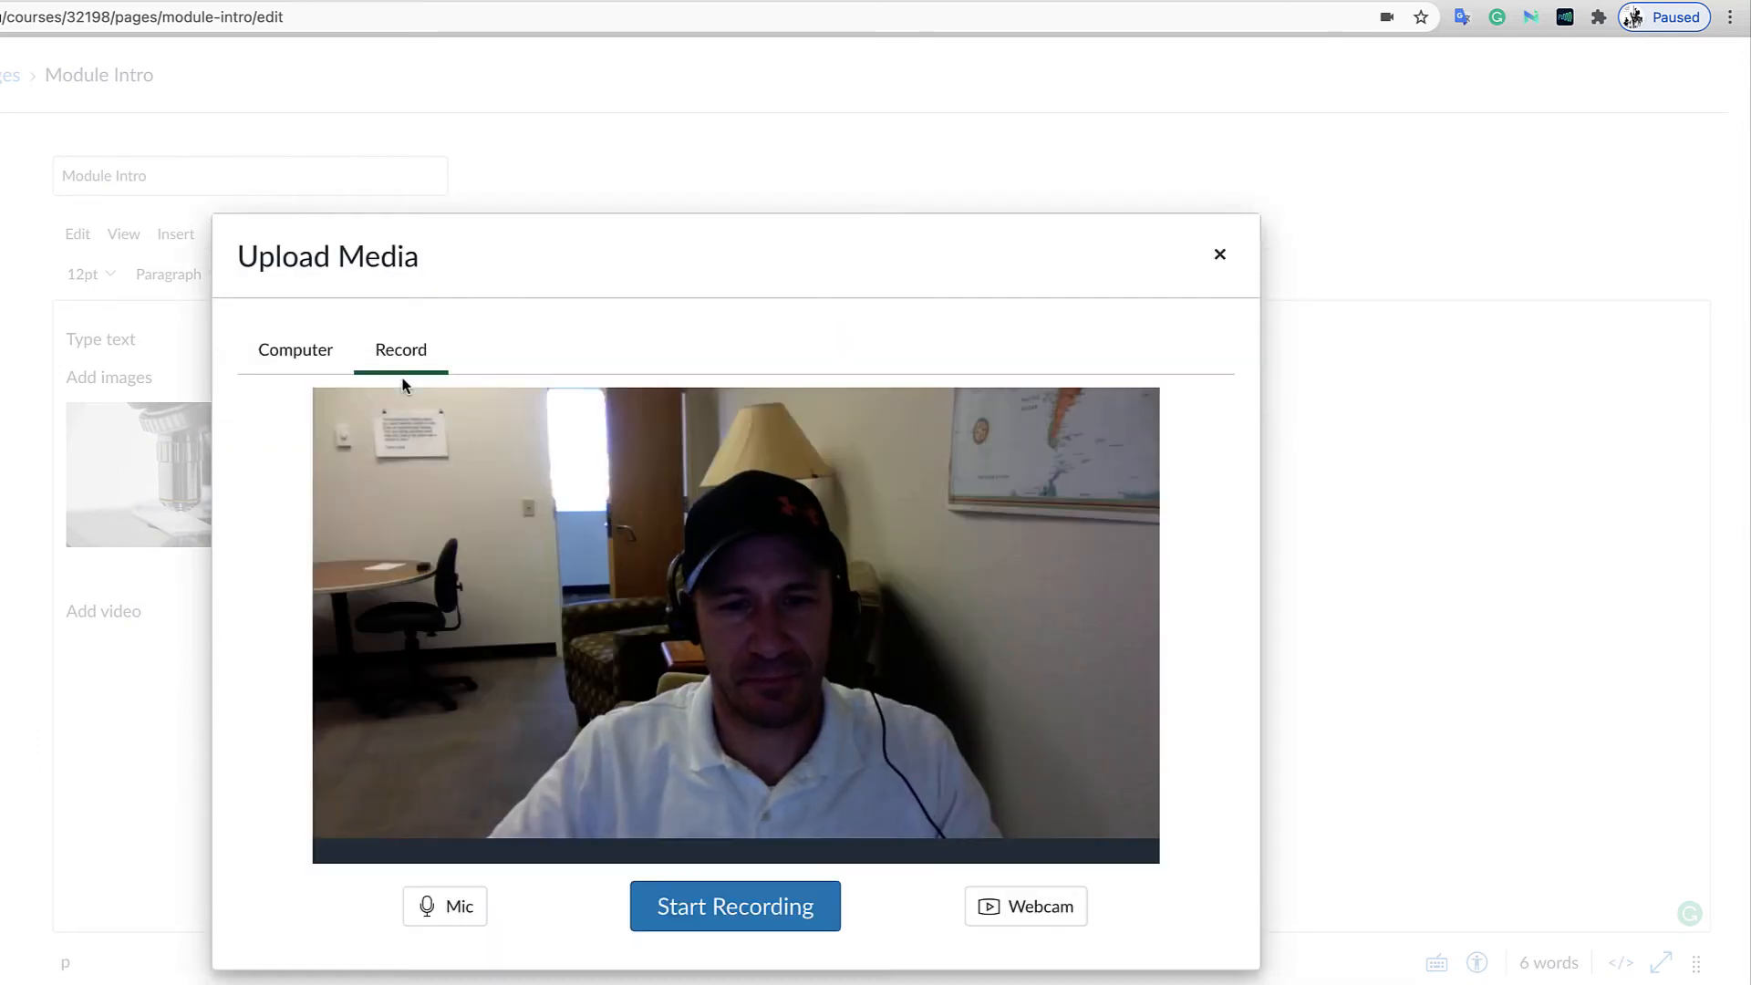
{"action": "left_click", "coordinate": [1220, 253]}
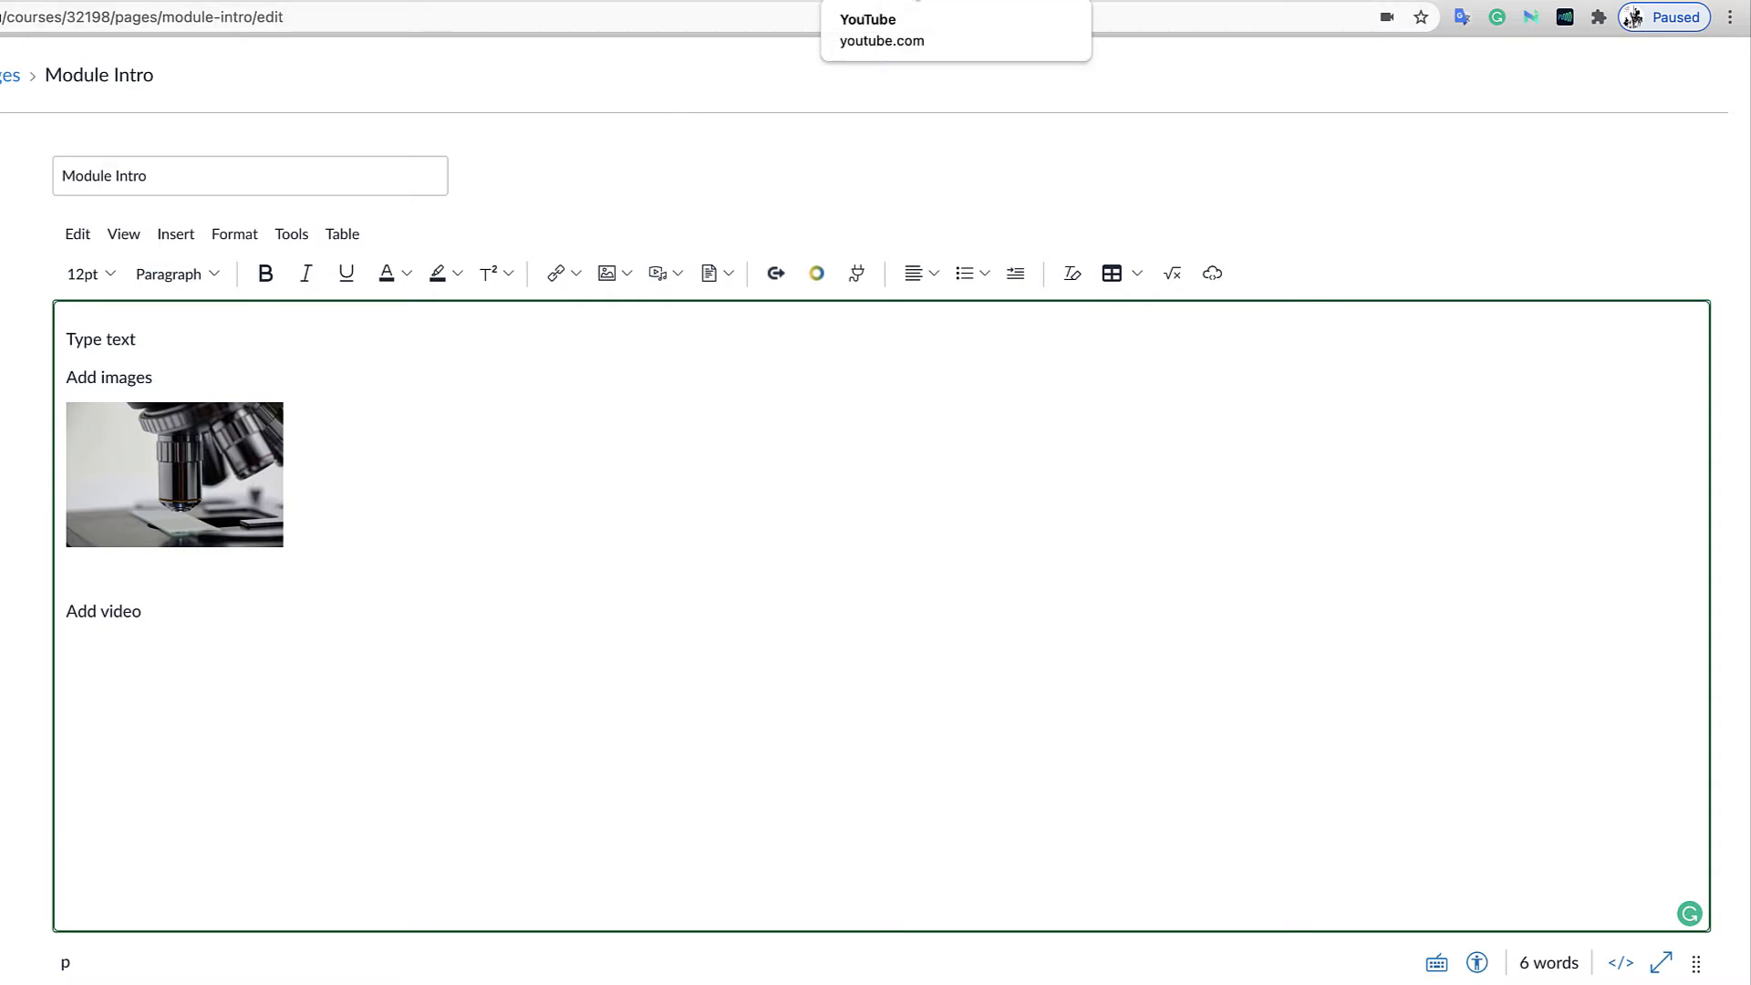
Switch to YouTube, open "Webcam video from May 28, 2015 08:52 PM (UTC)" and pause its playback.
{"action": "left_click", "coordinate": [876, 2]}
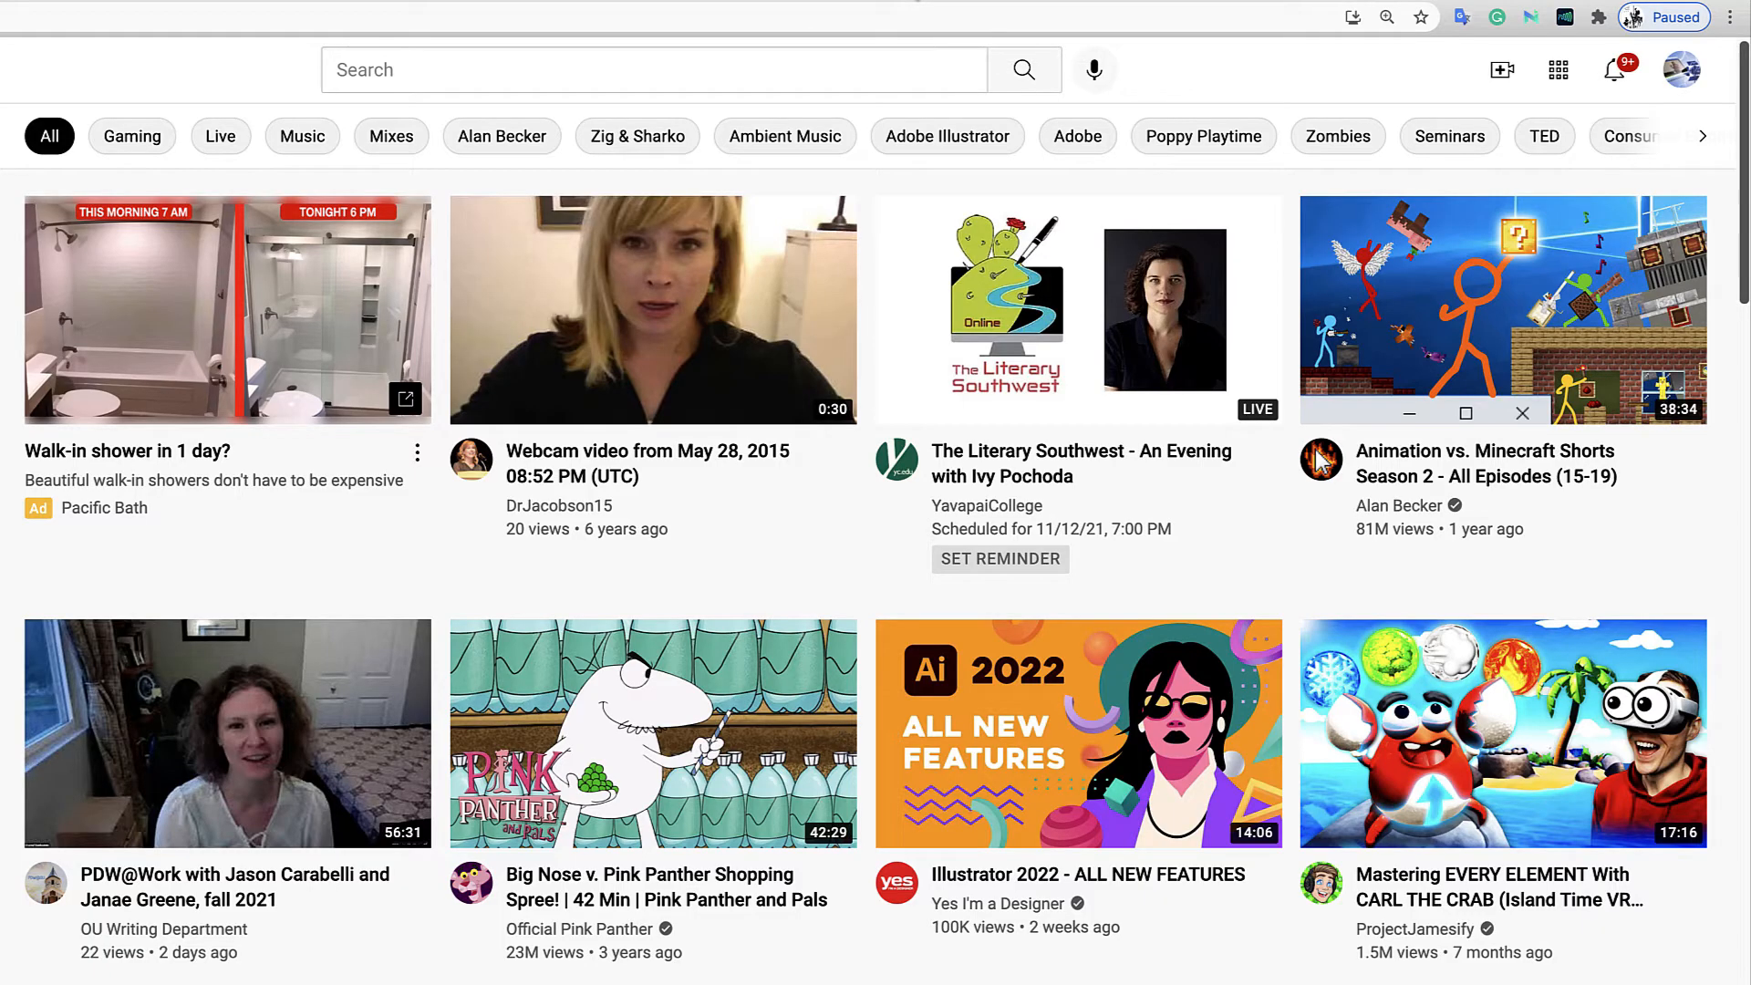
{"action": "left_click", "coordinate": [595, 342]}
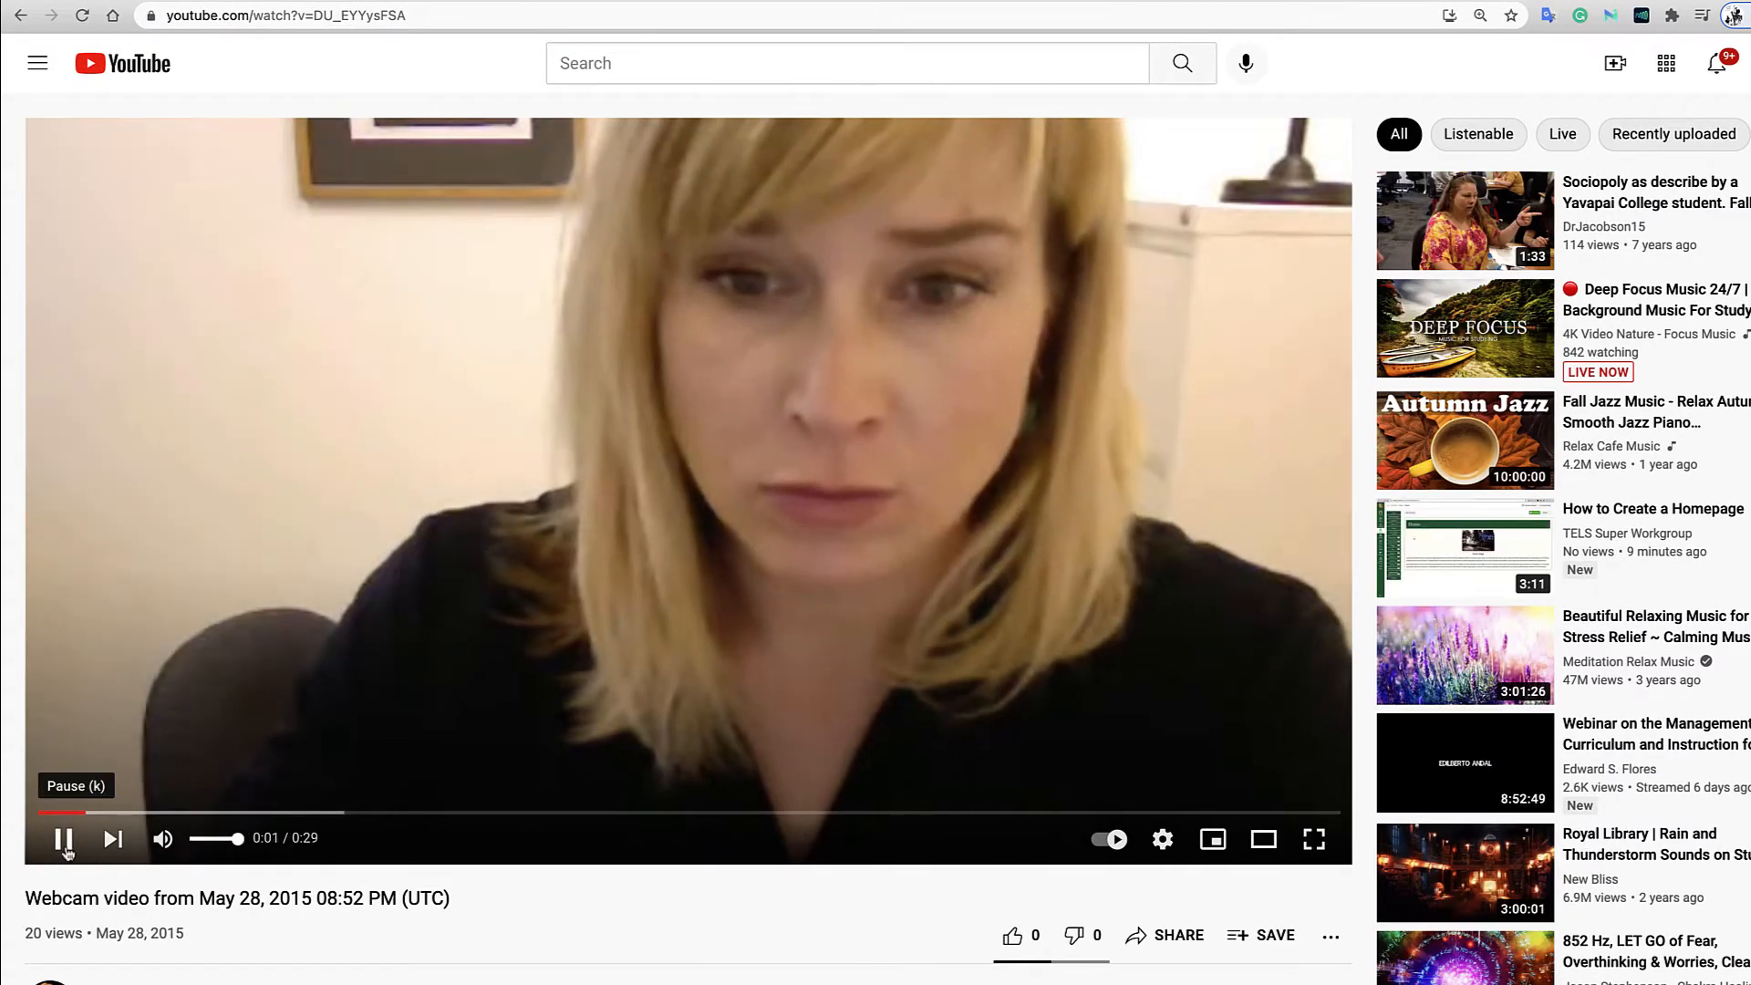
{"action": "left_click", "coordinate": [60, 839]}
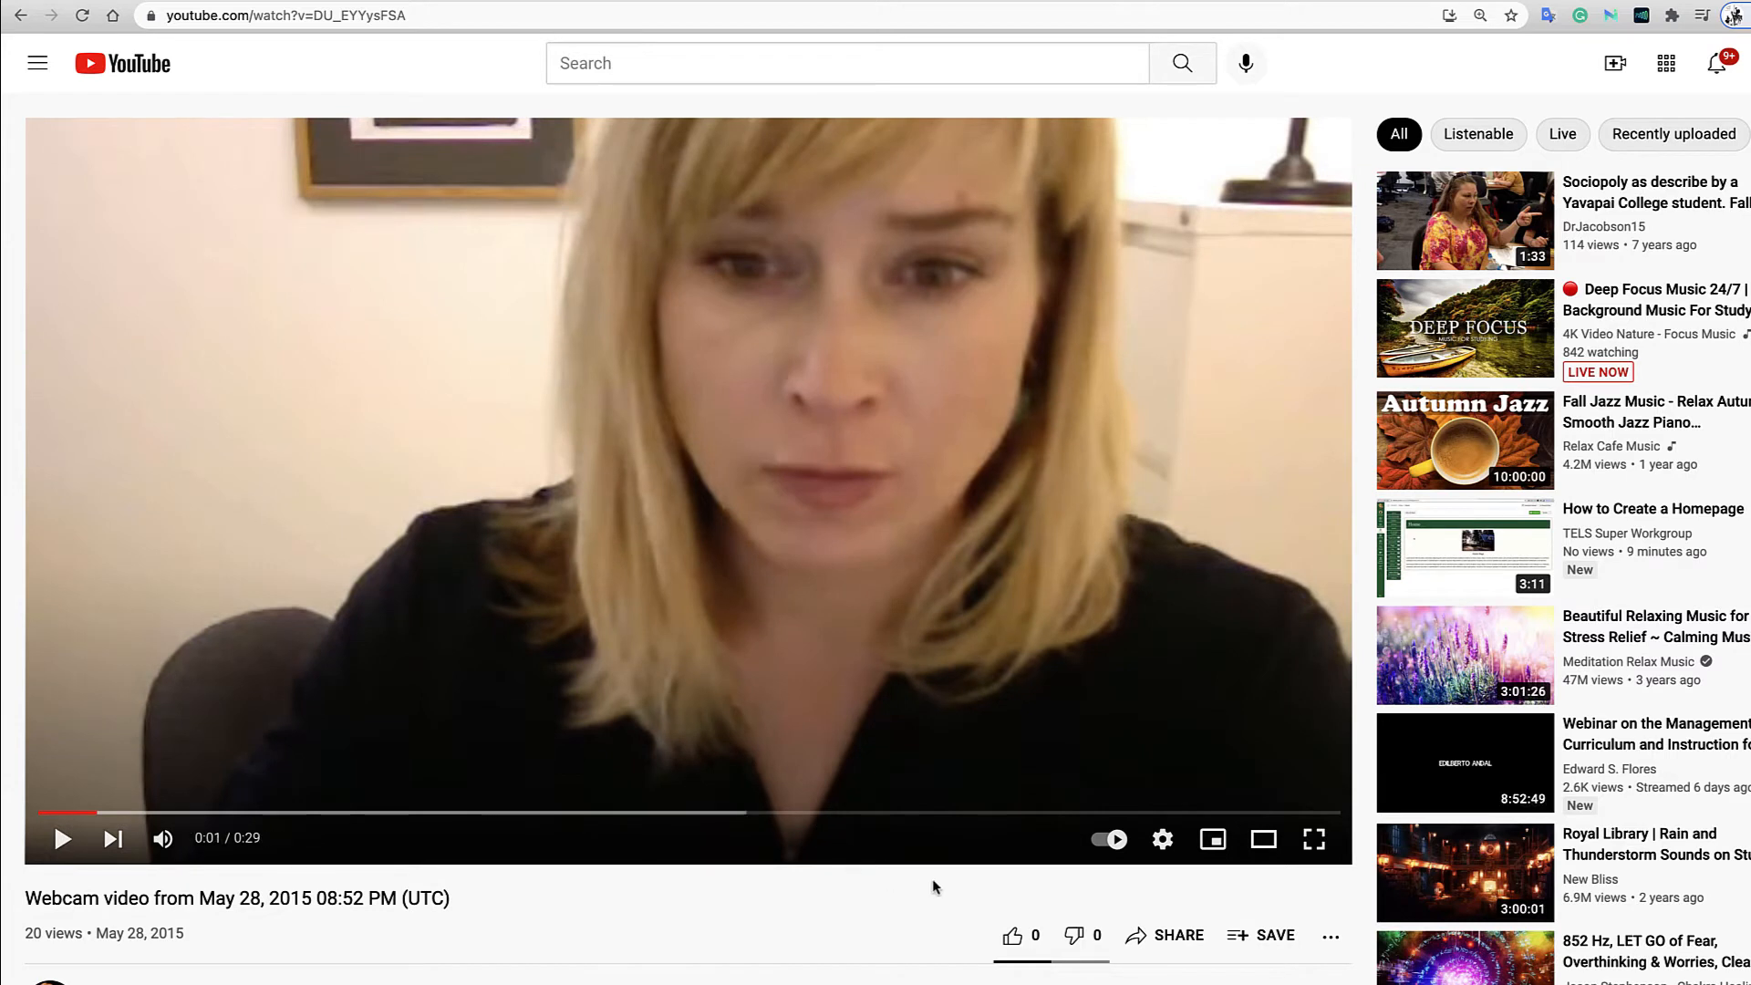
Copy the iframe embed code of the paused video from its sharing options.
{"action": "scroll", "coordinate": [933, 878], "scroll_direction": "down", "scroll_amount": 1}
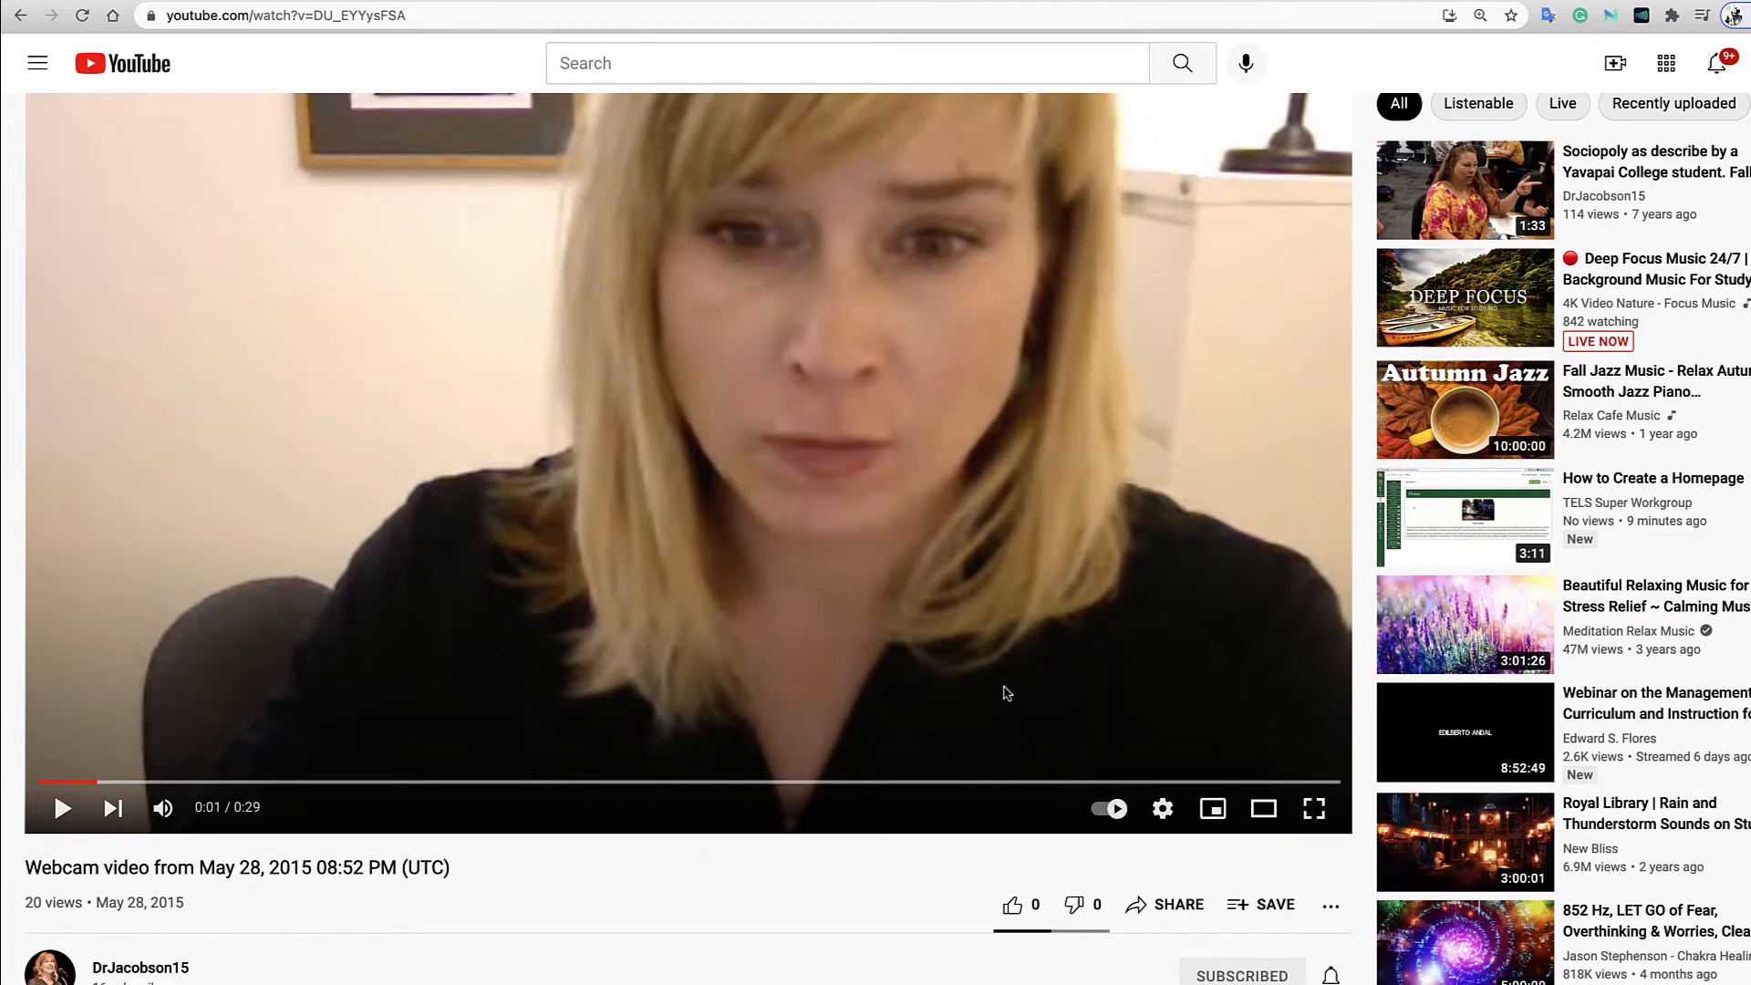
{"action": "left_click", "coordinate": [1175, 906]}
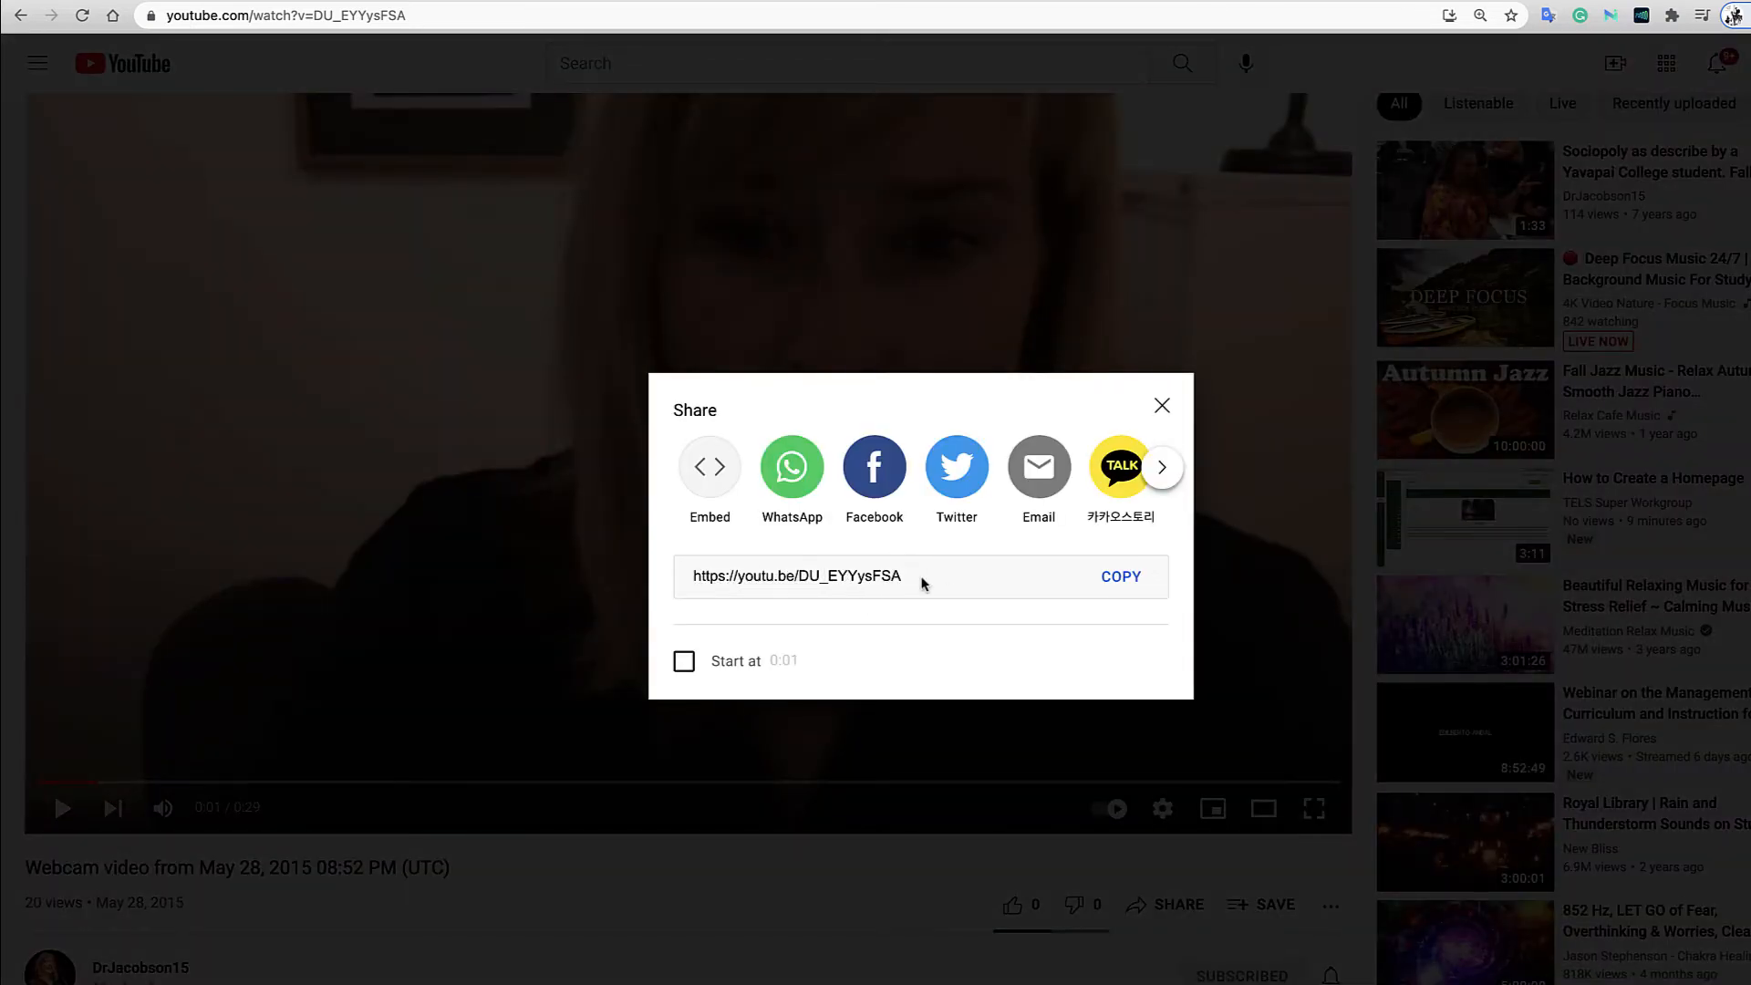
{"action": "left_click", "coordinate": [707, 467]}
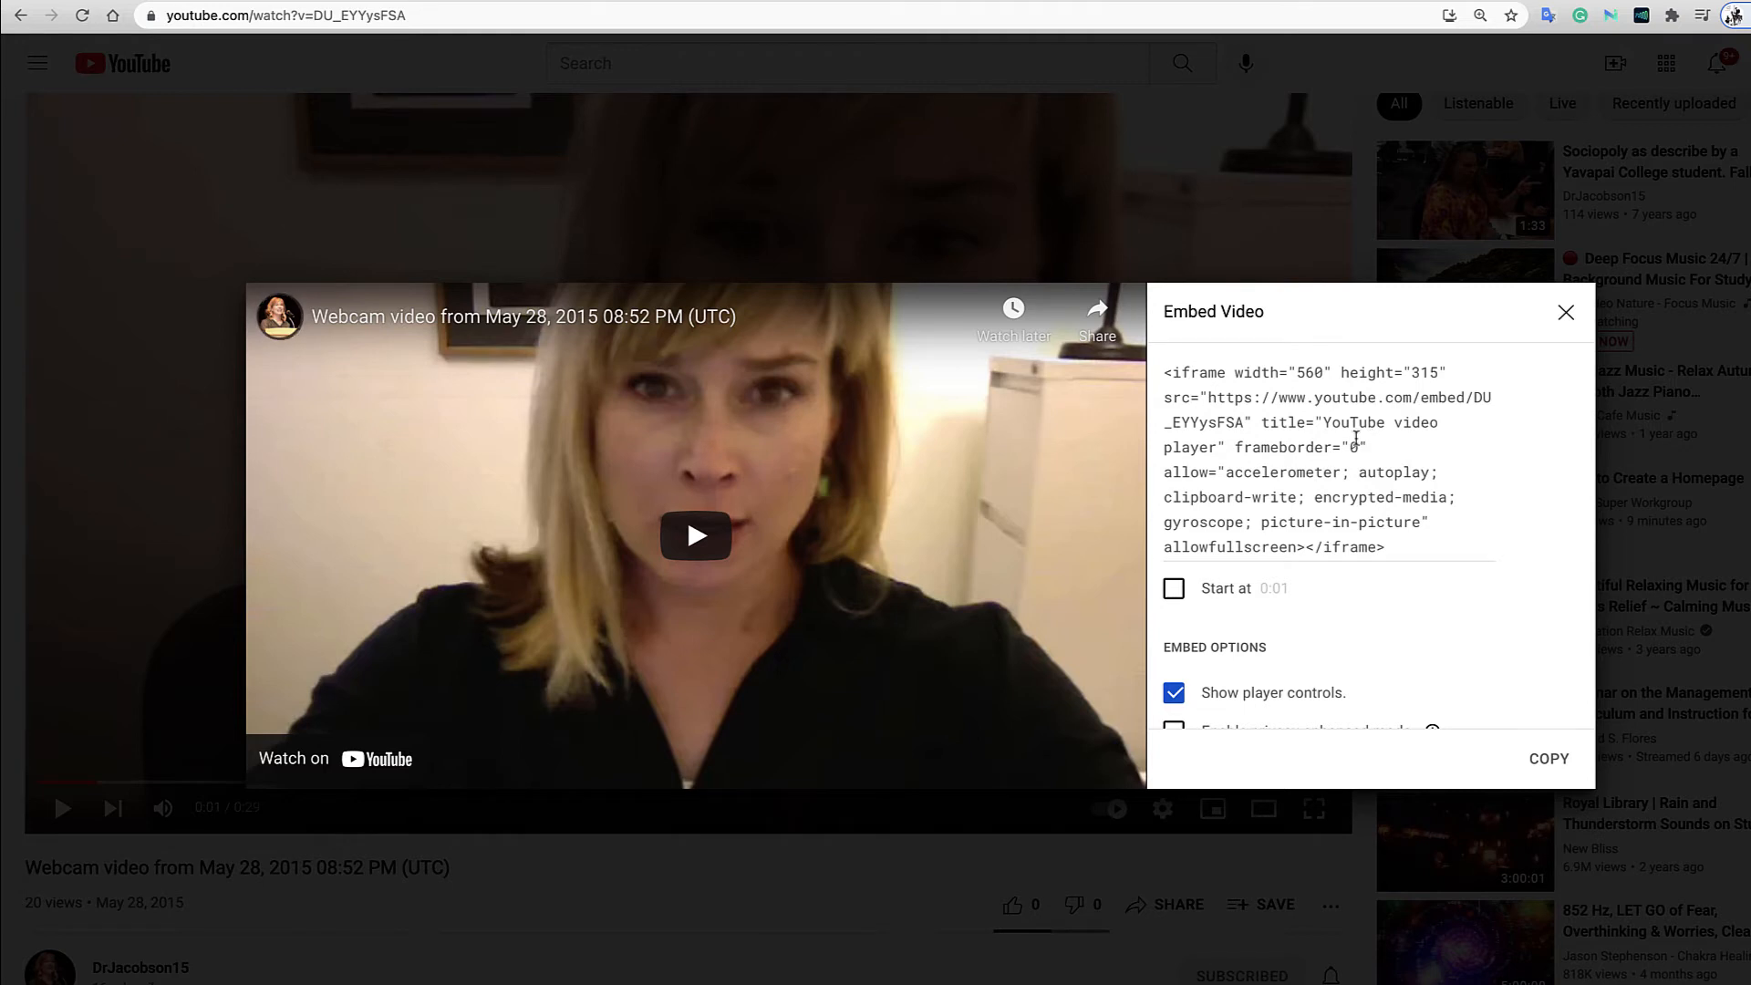
{"action": "left_click", "coordinate": [1555, 762]}
{"action": "key", "text": "ctrl+c"}
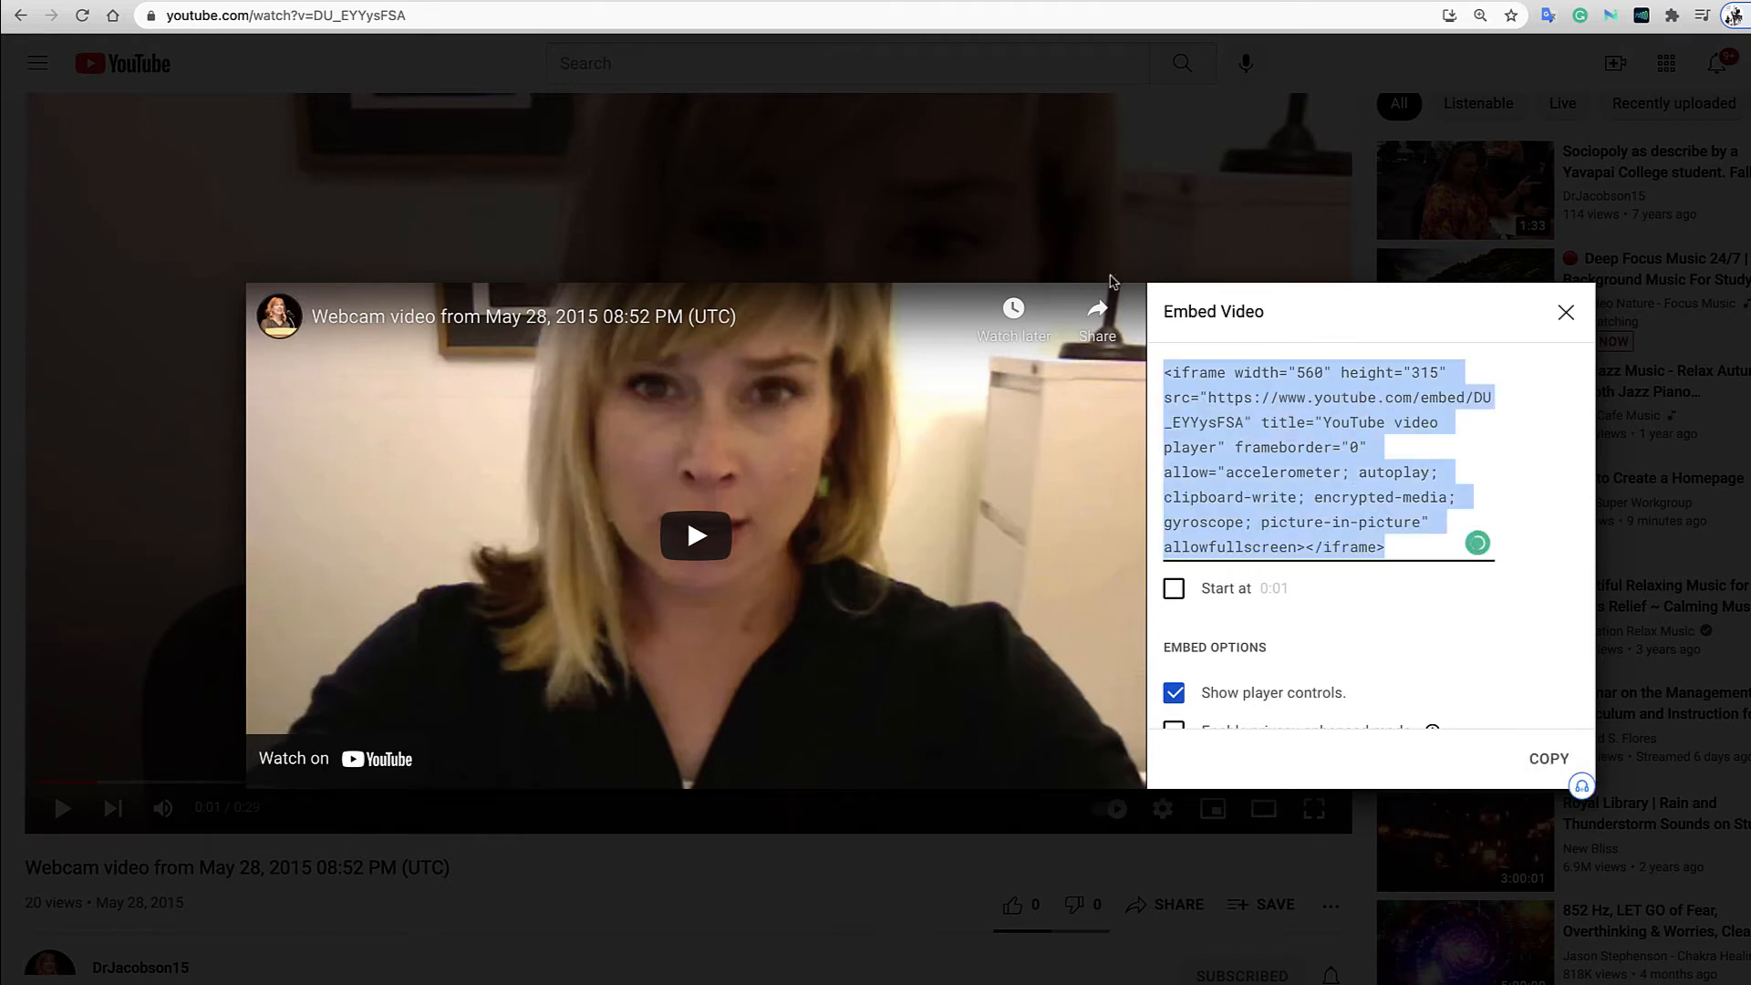
Return to the Canvas page editor and embed the YouTube video below "Add video" using the copied iframe code.
{"action": "left_click", "coordinate": [721, 1]}
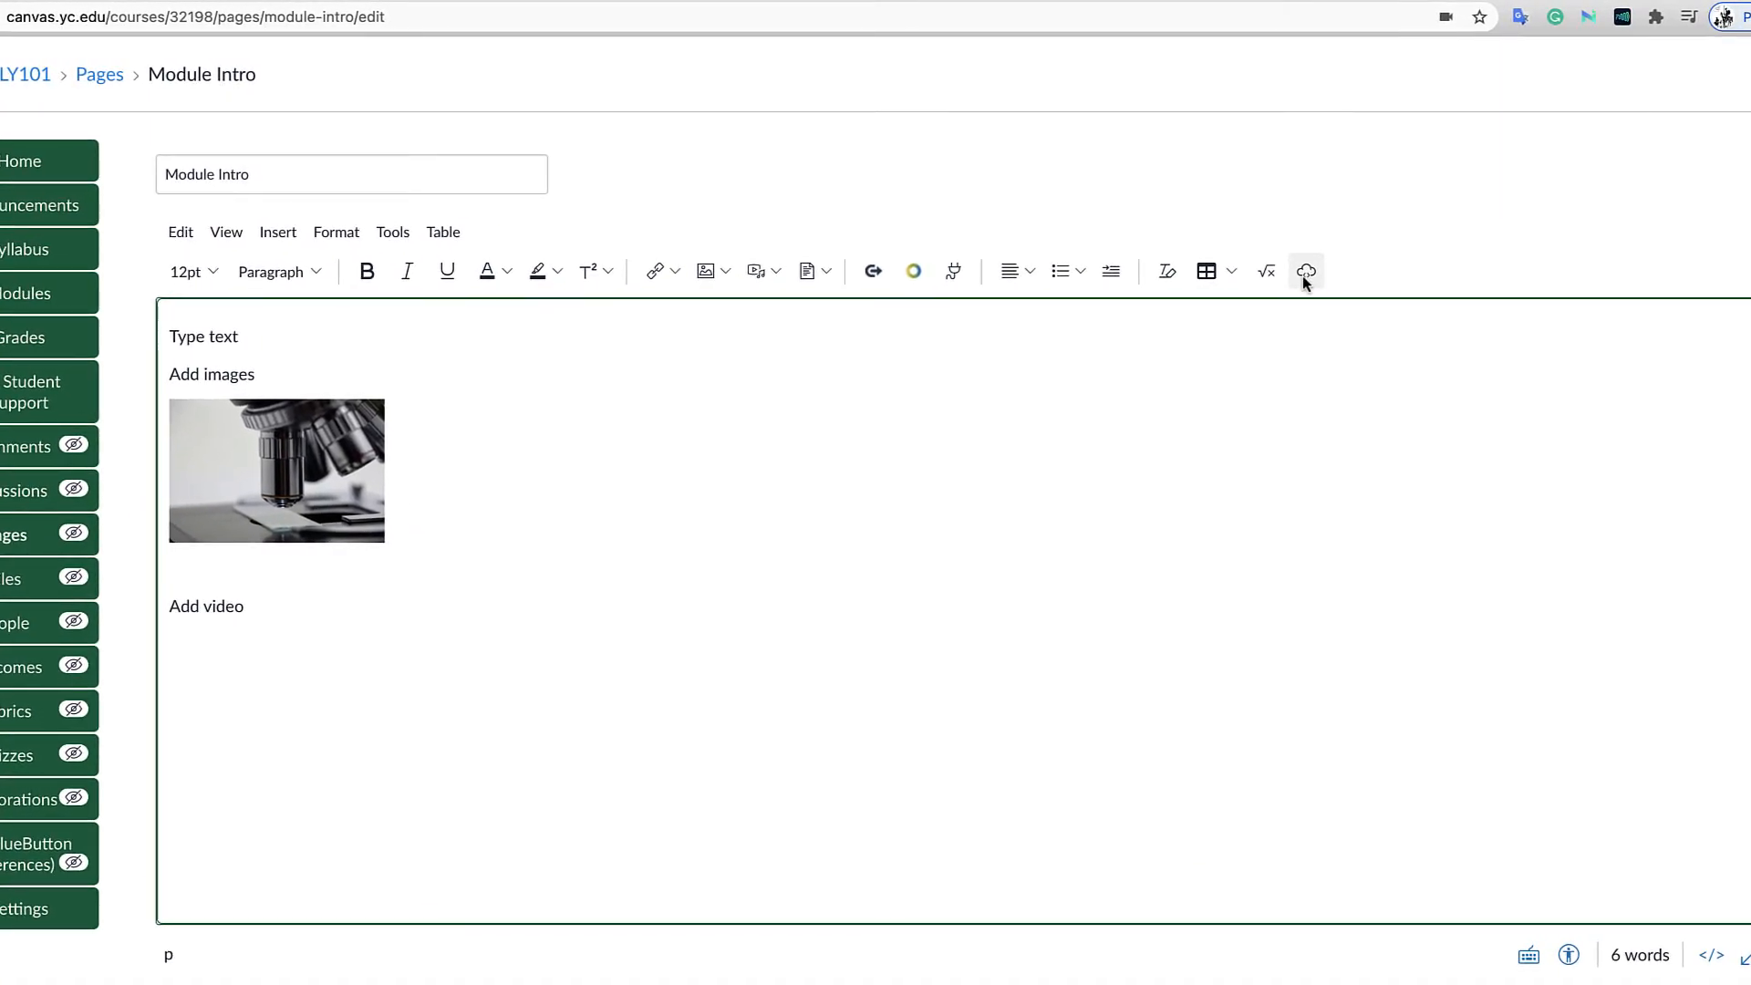
{"action": "left_click", "coordinate": [1307, 277]}
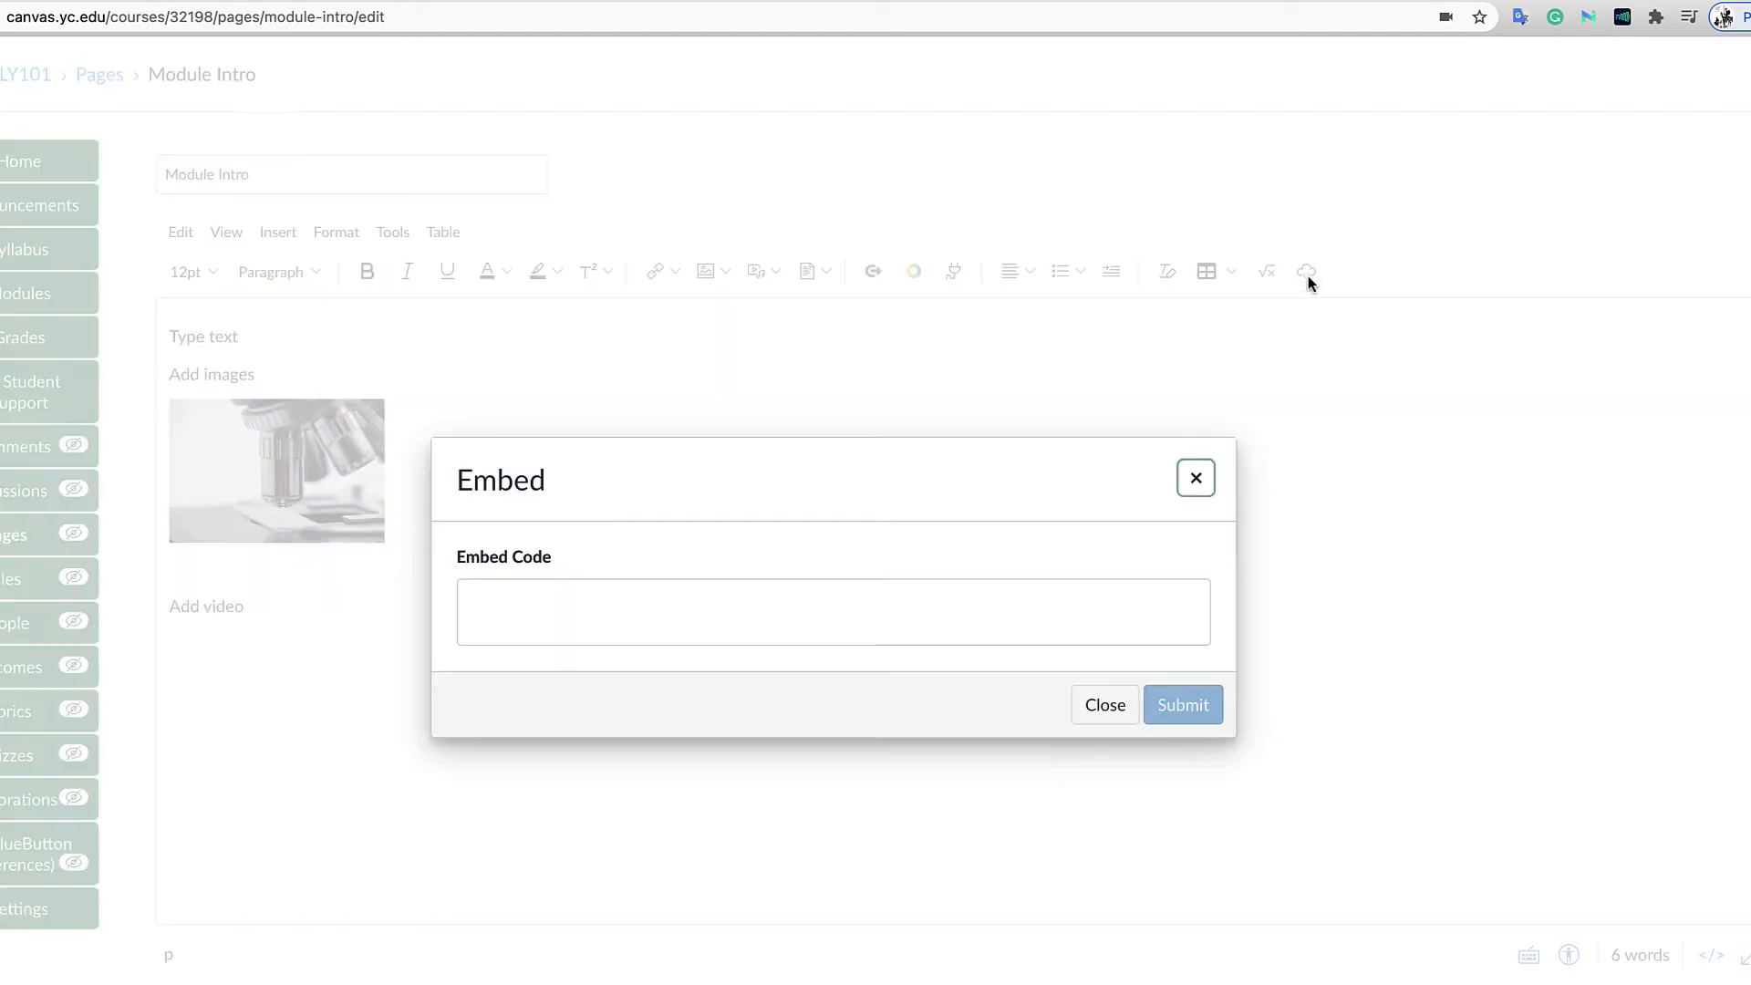
{"action": "left_click", "coordinate": [565, 600]}
{"action": "right_click", "coordinate": [564, 600]}
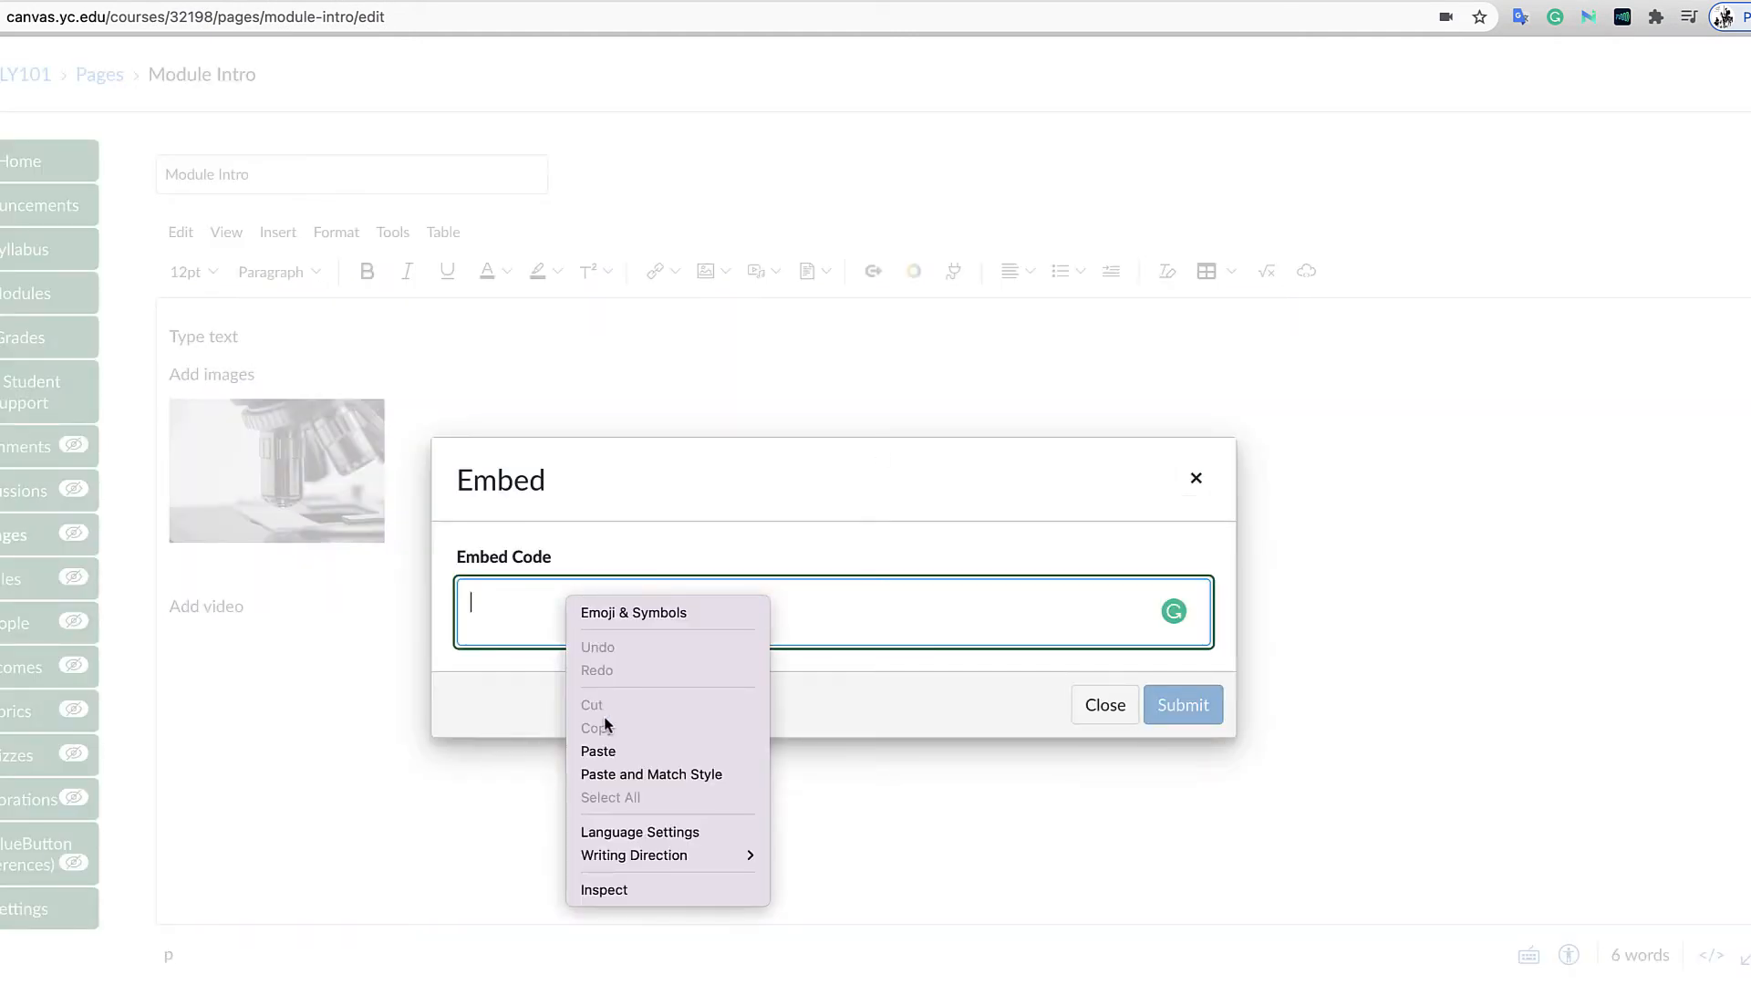
{"action": "left_click", "coordinate": [606, 751]}
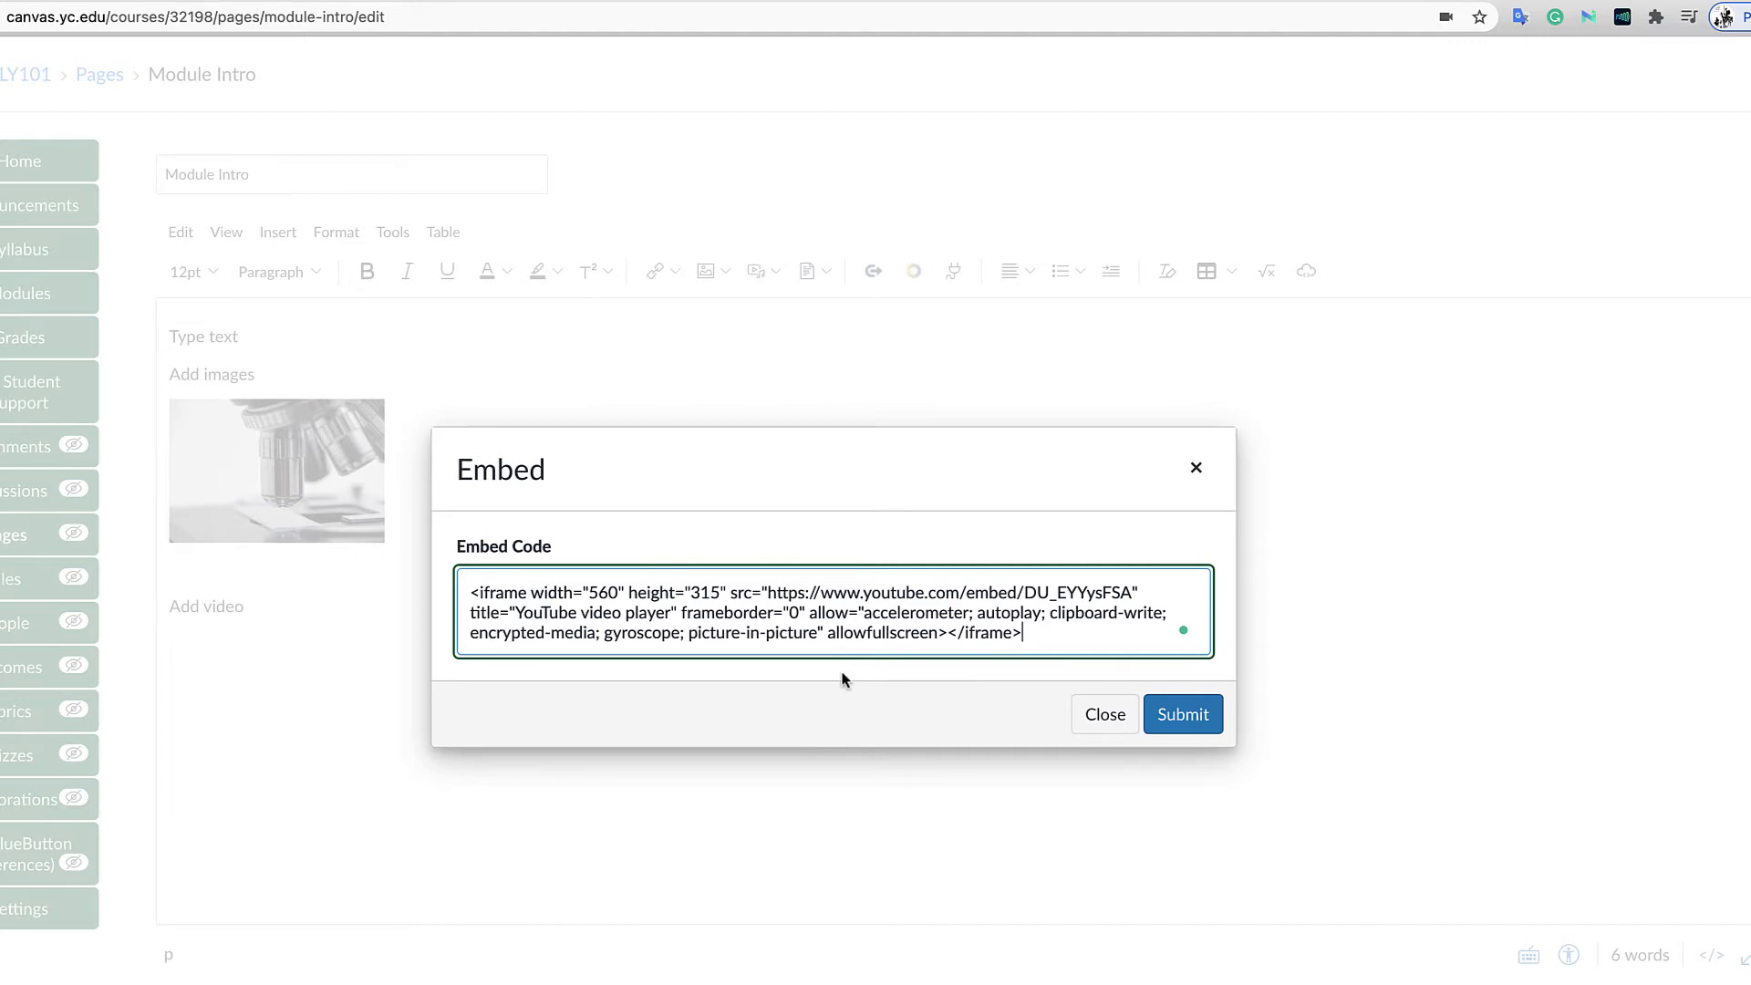
{"action": "left_click", "coordinate": [1181, 715]}
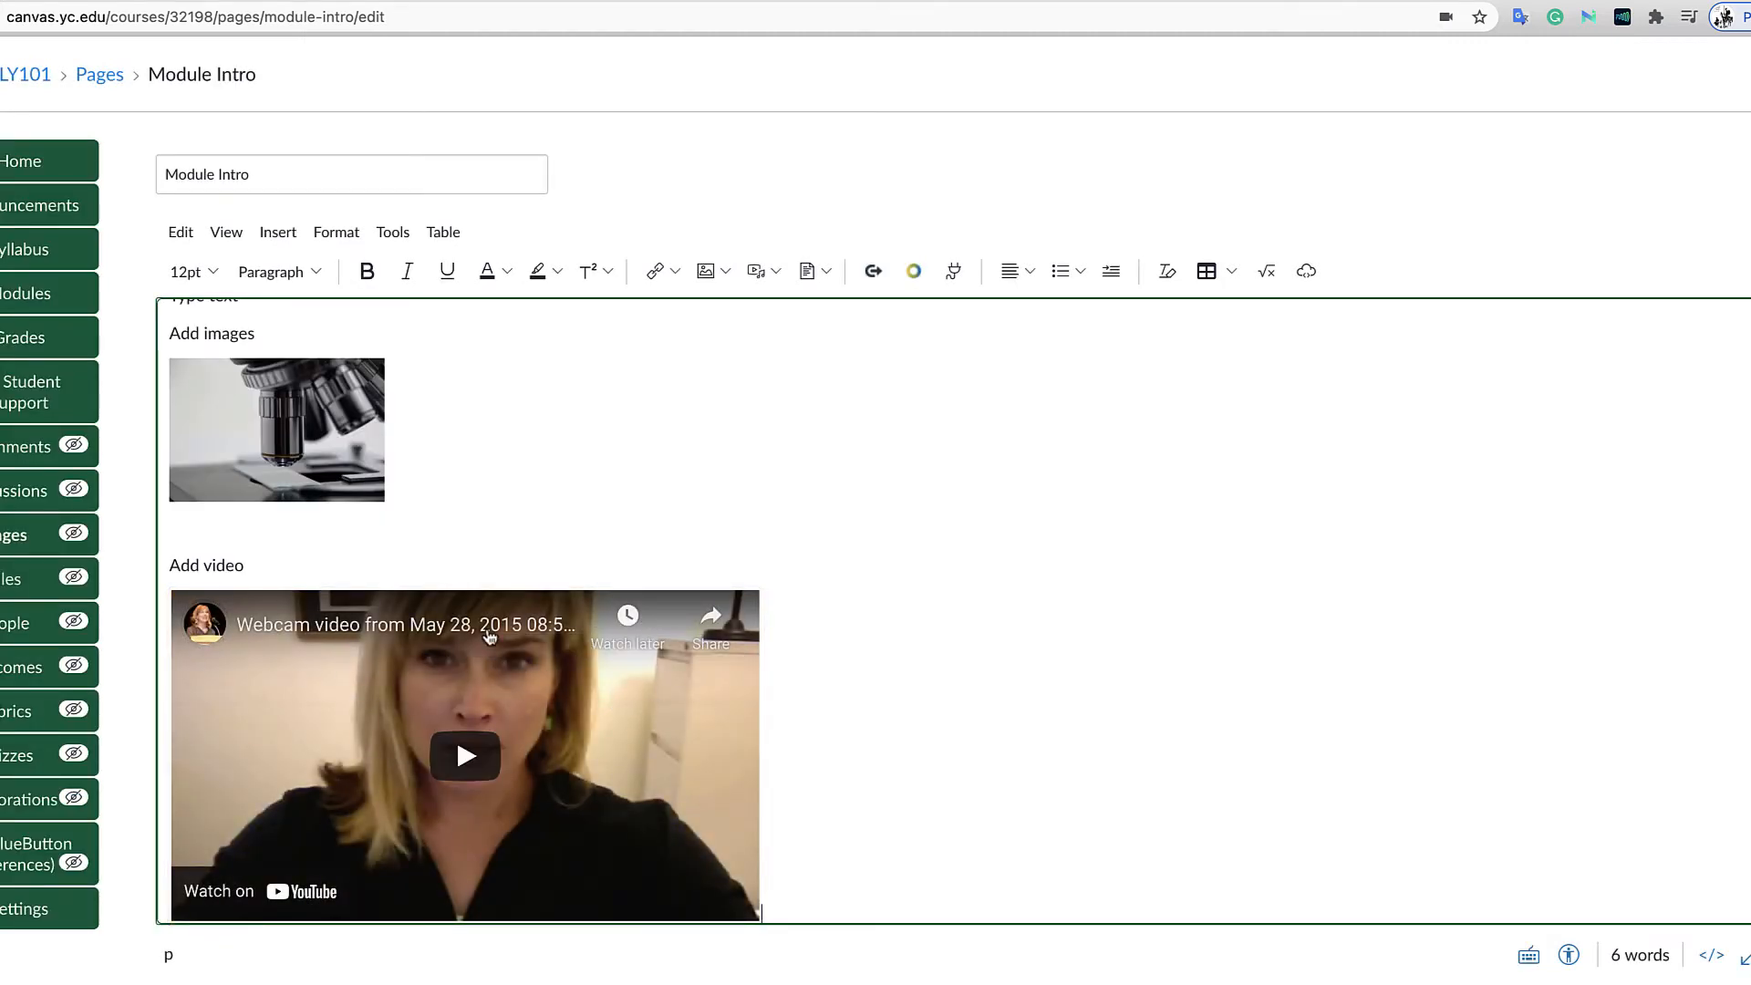
Check the text, image and embedded video on the Module Intro page, and save the page.
{"action": "scroll", "coordinate": [876, 712], "scroll_direction": "down", "scroll_amount": 1}
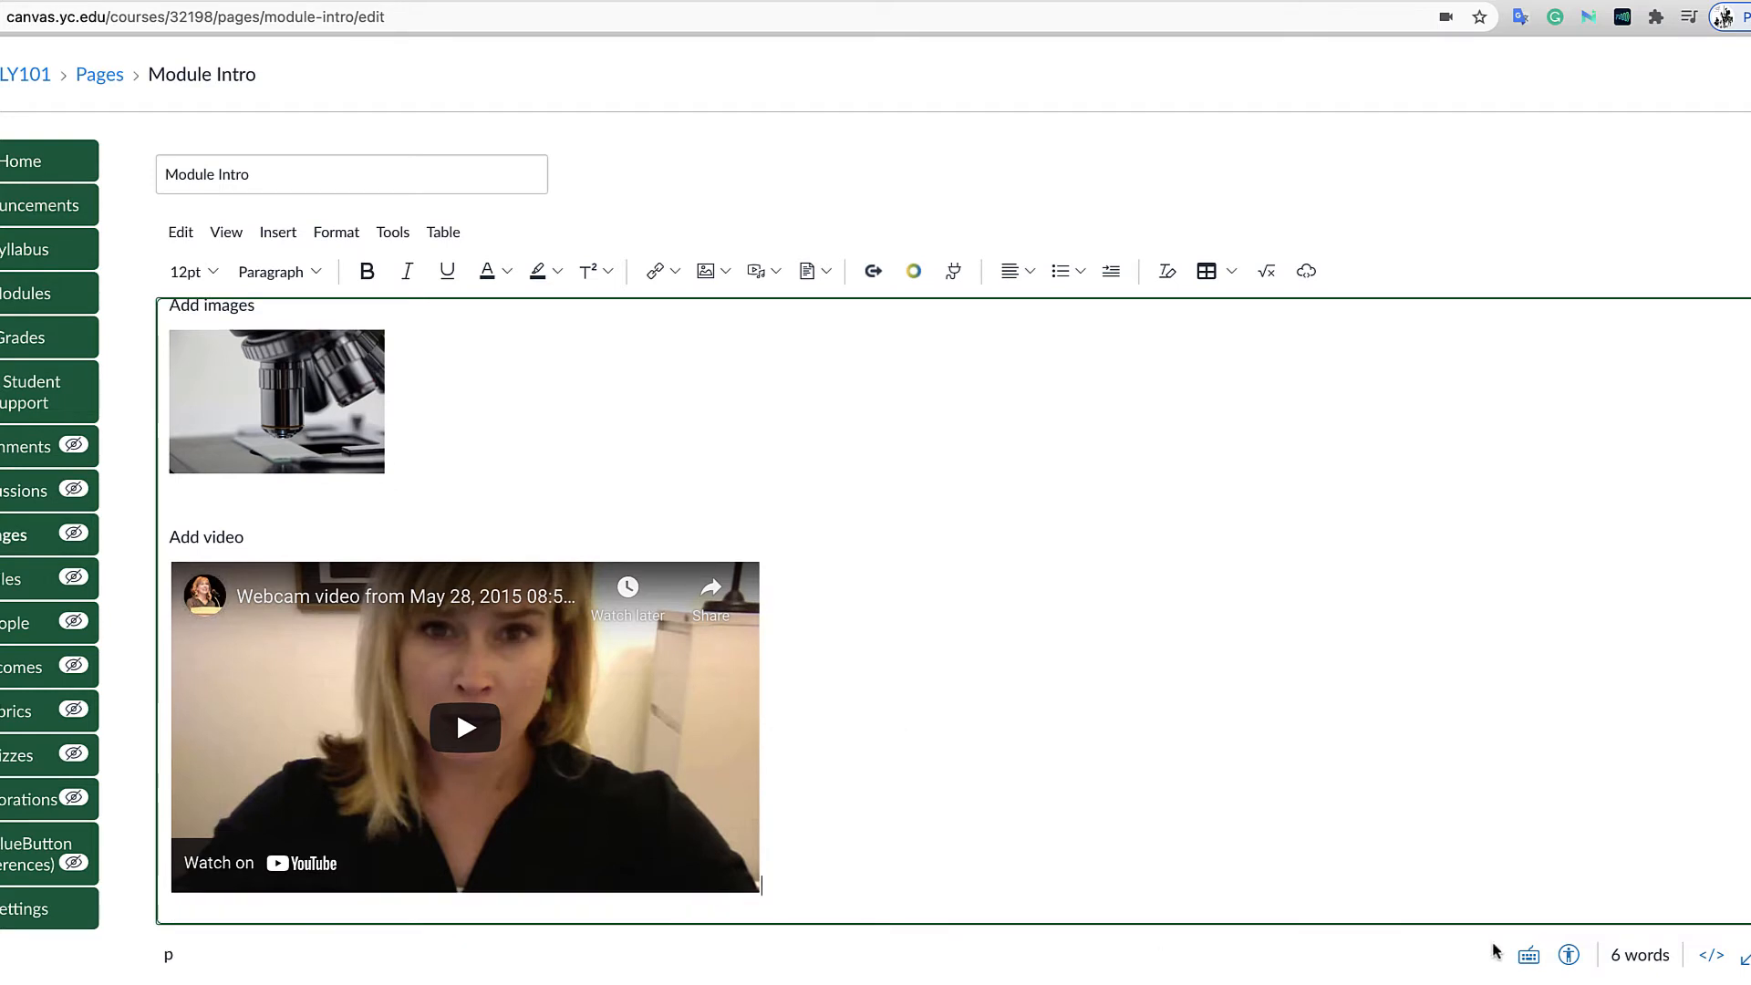
{"action": "scroll", "coordinate": [1142, 717], "scroll_direction": "up", "scroll_amount": 2}
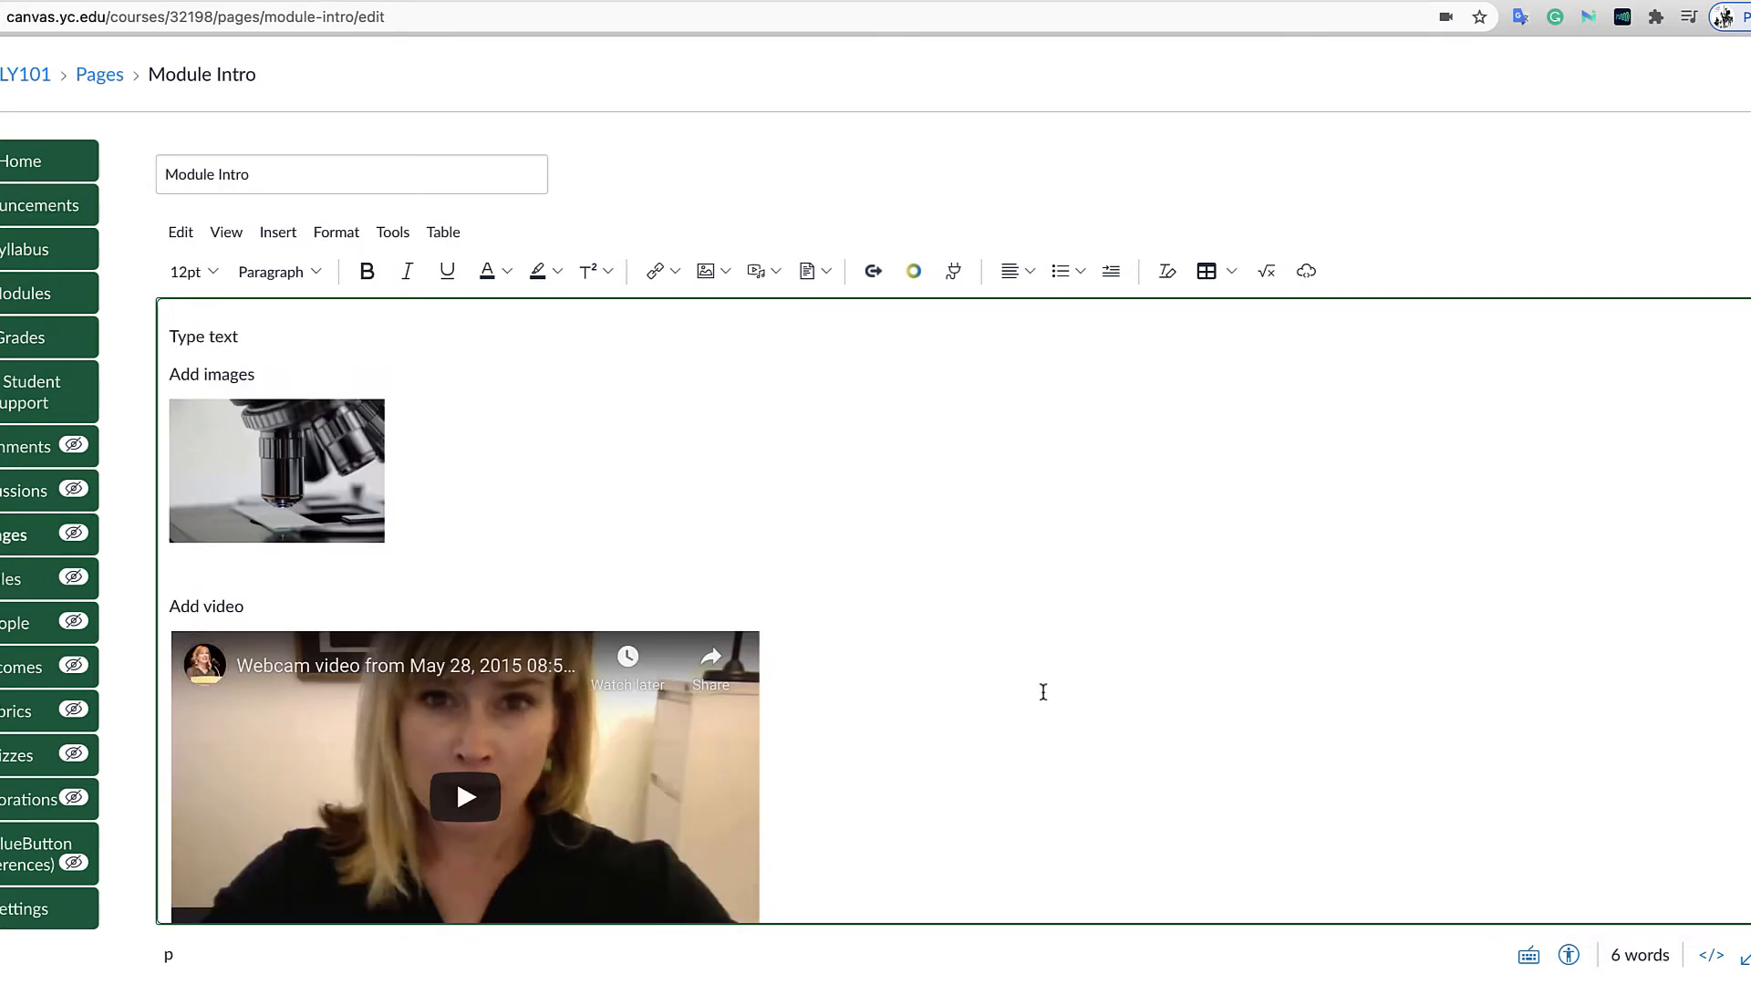
{"action": "scroll", "coordinate": [1043, 692], "scroll_direction": "down", "scroll_amount": 2}
{"action": "scroll", "coordinate": [1010, 639], "scroll_direction": "up", "scroll_amount": 2}
{"action": "left_click", "coordinate": [1693, 939]}
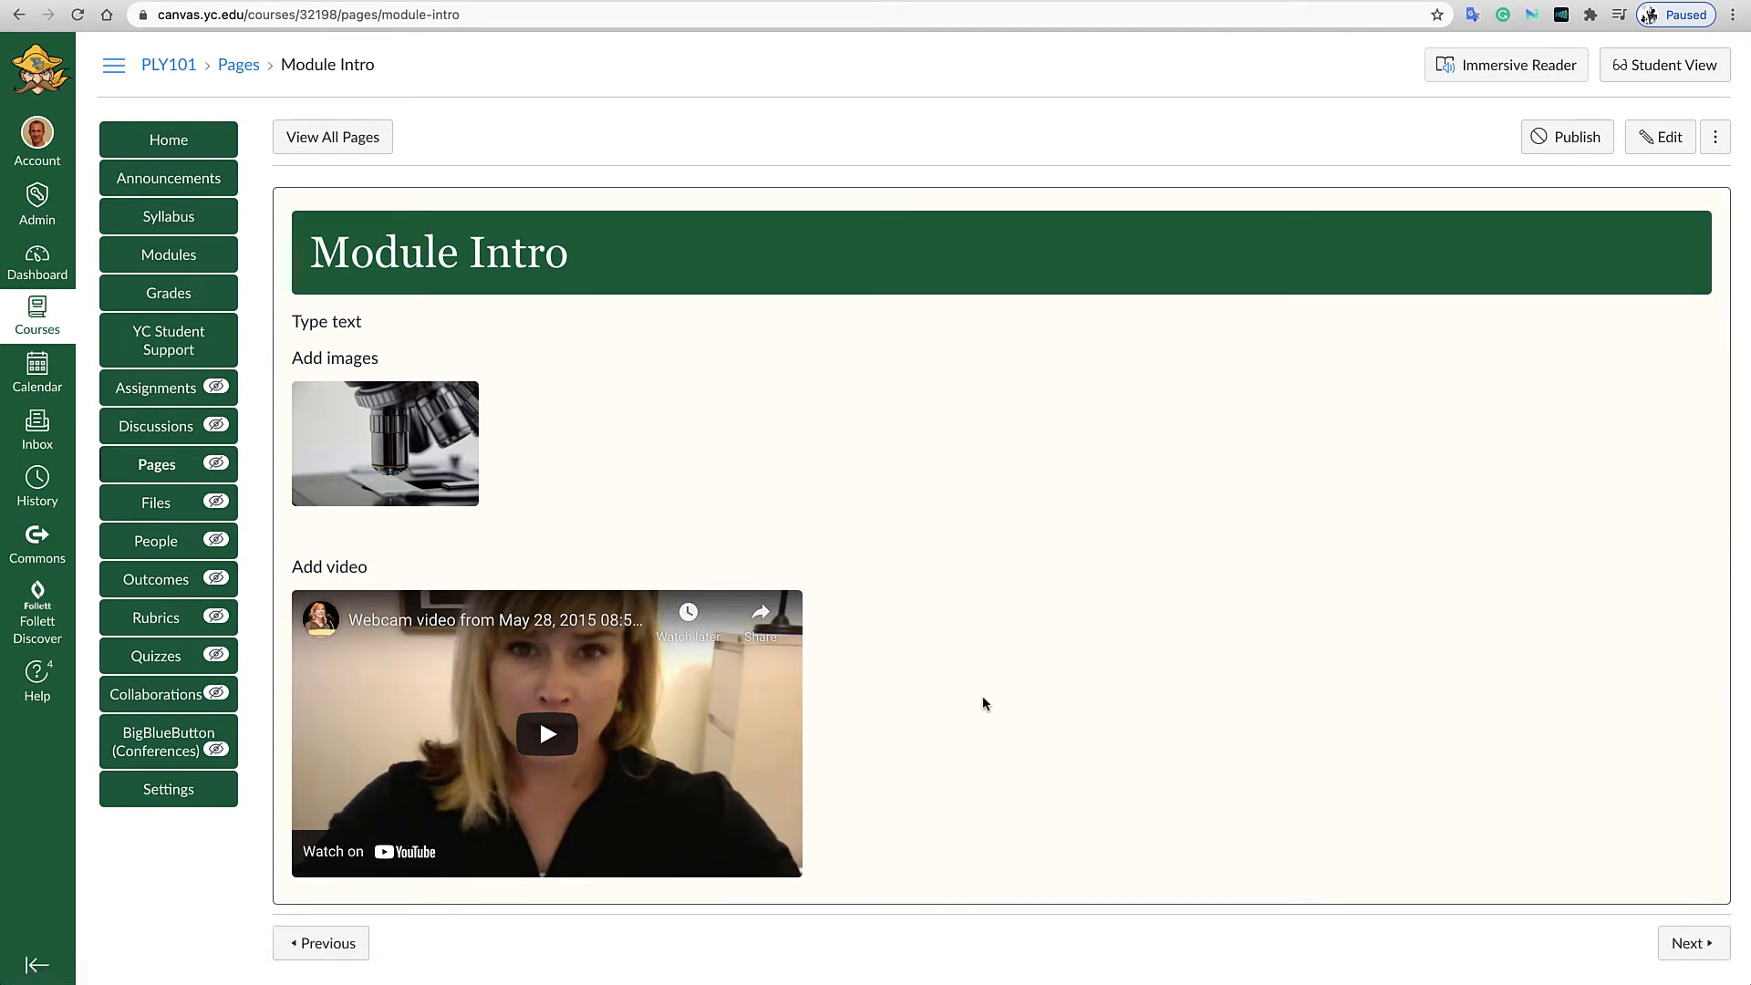
{"action": "scroll", "coordinate": [982, 697], "scroll_direction": "down", "scroll_amount": 1}
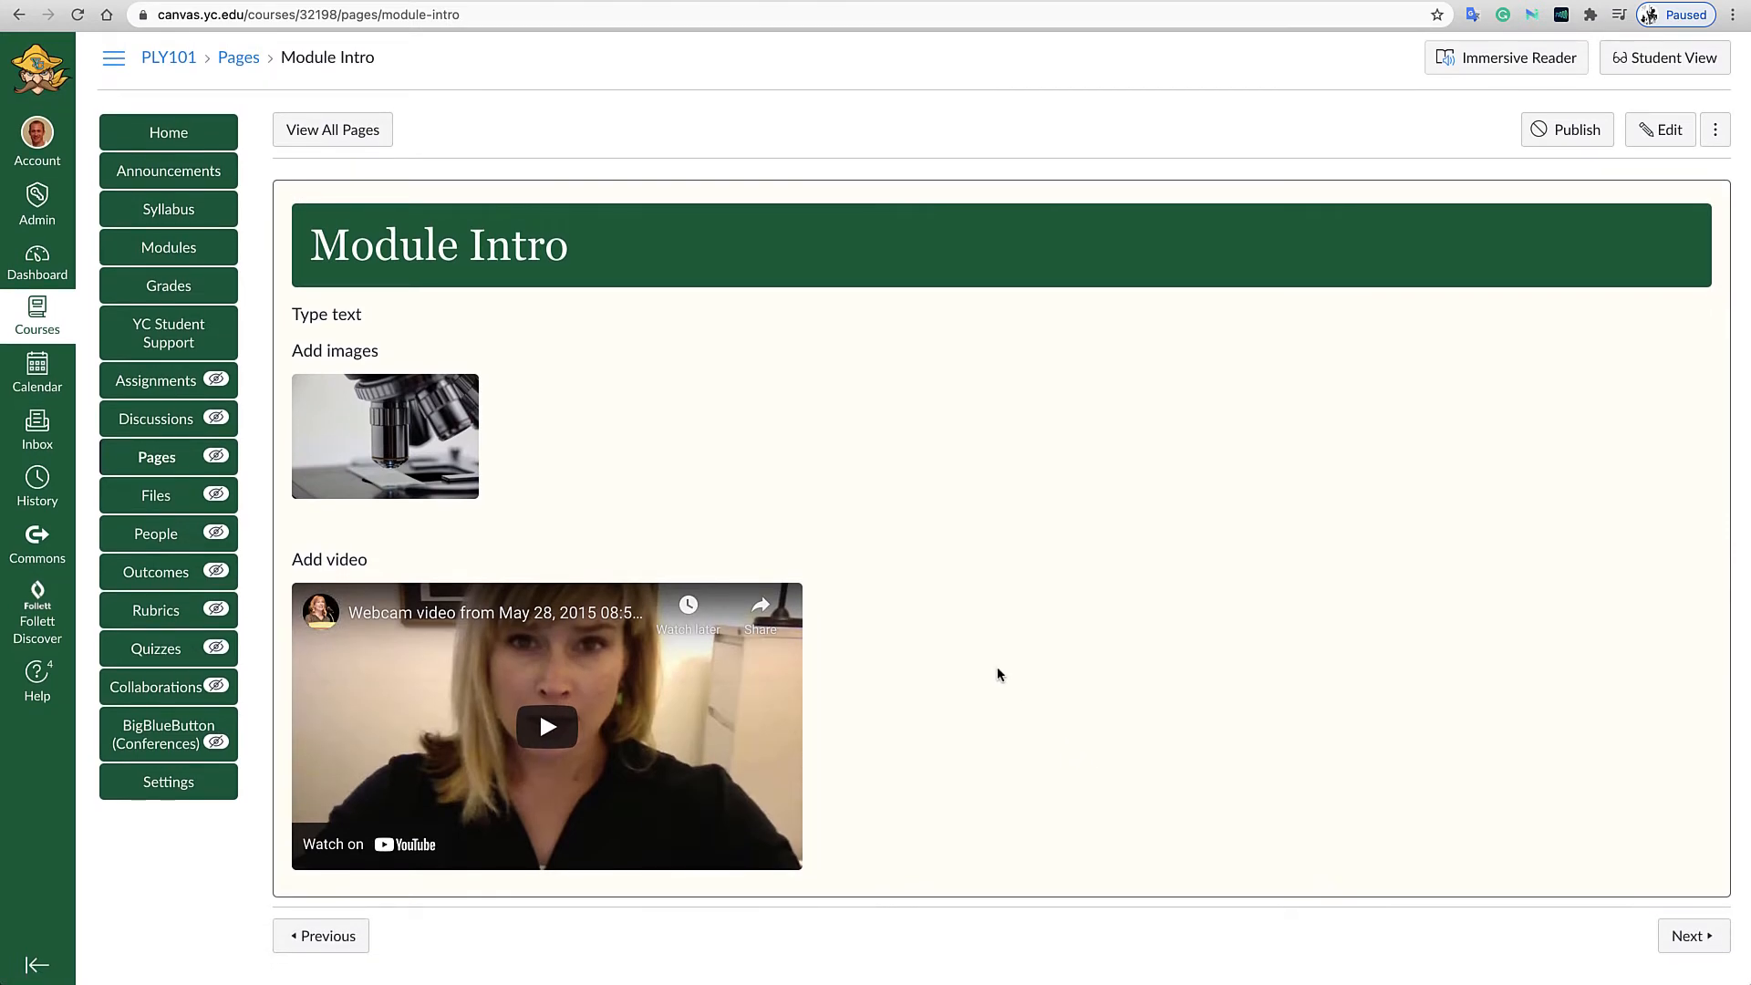
Switch to the Conjuguemos site and open the graded practice for "All spanish tenses conjugation practice".
{"action": "left_click", "coordinate": [1642, 0]}
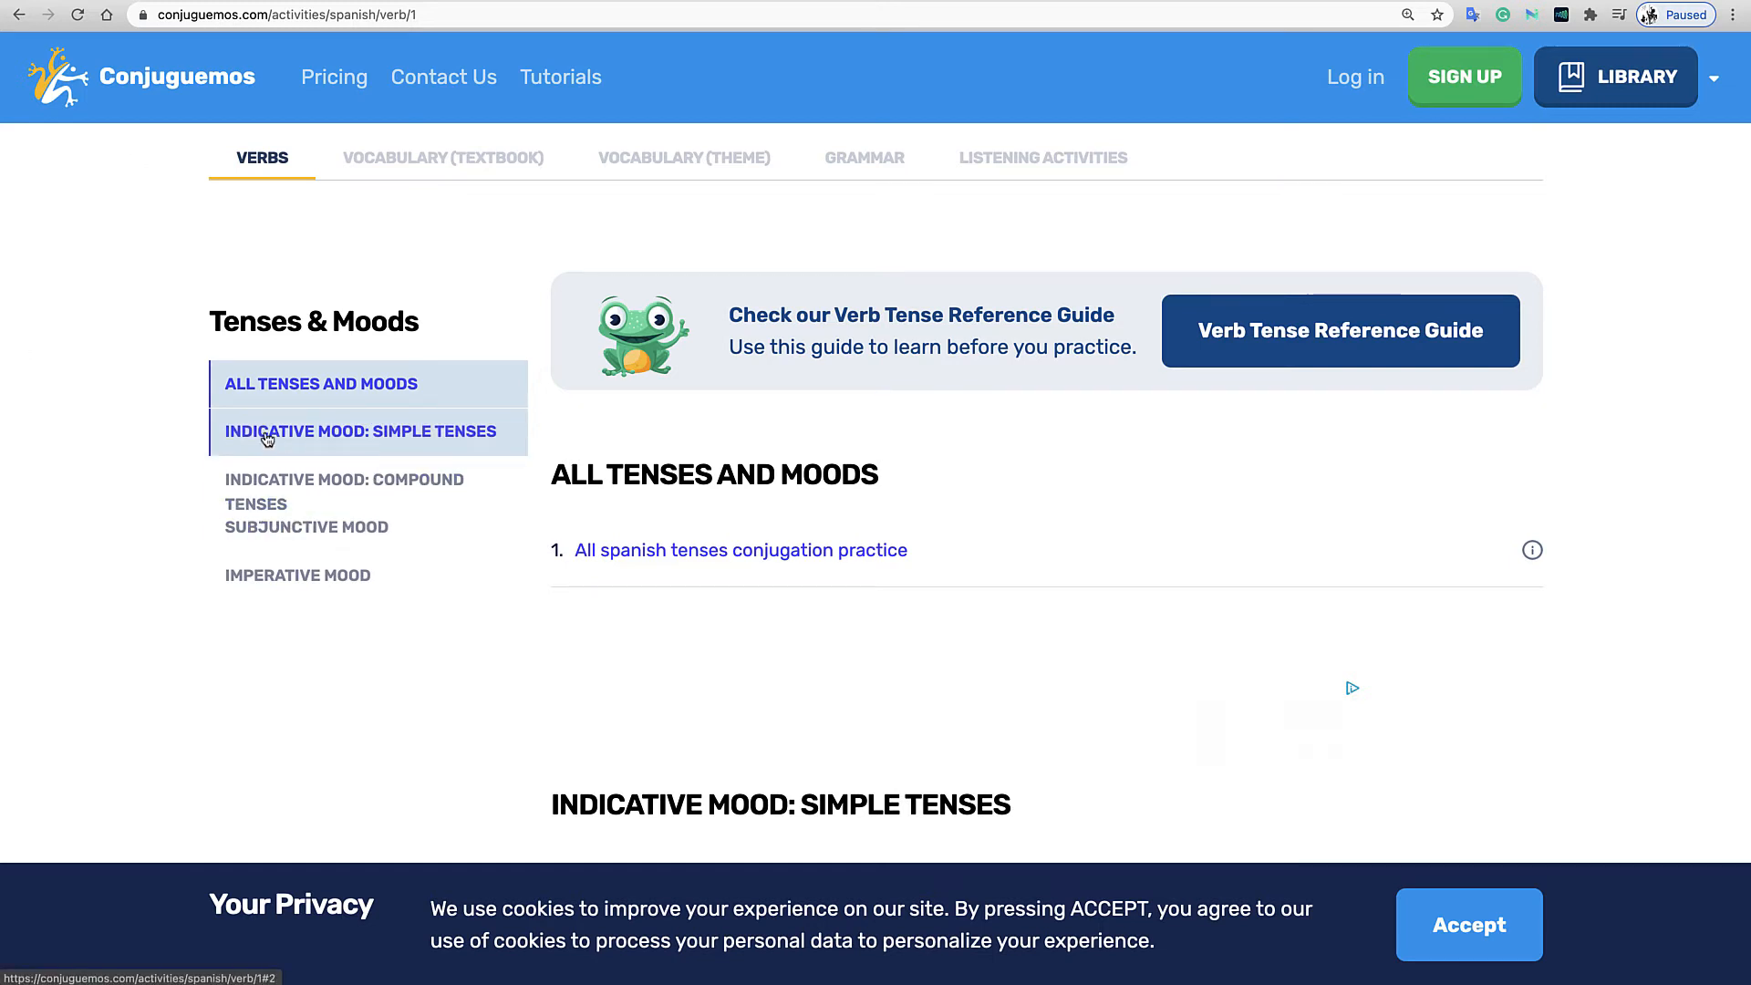
{"action": "left_click", "coordinate": [635, 556]}
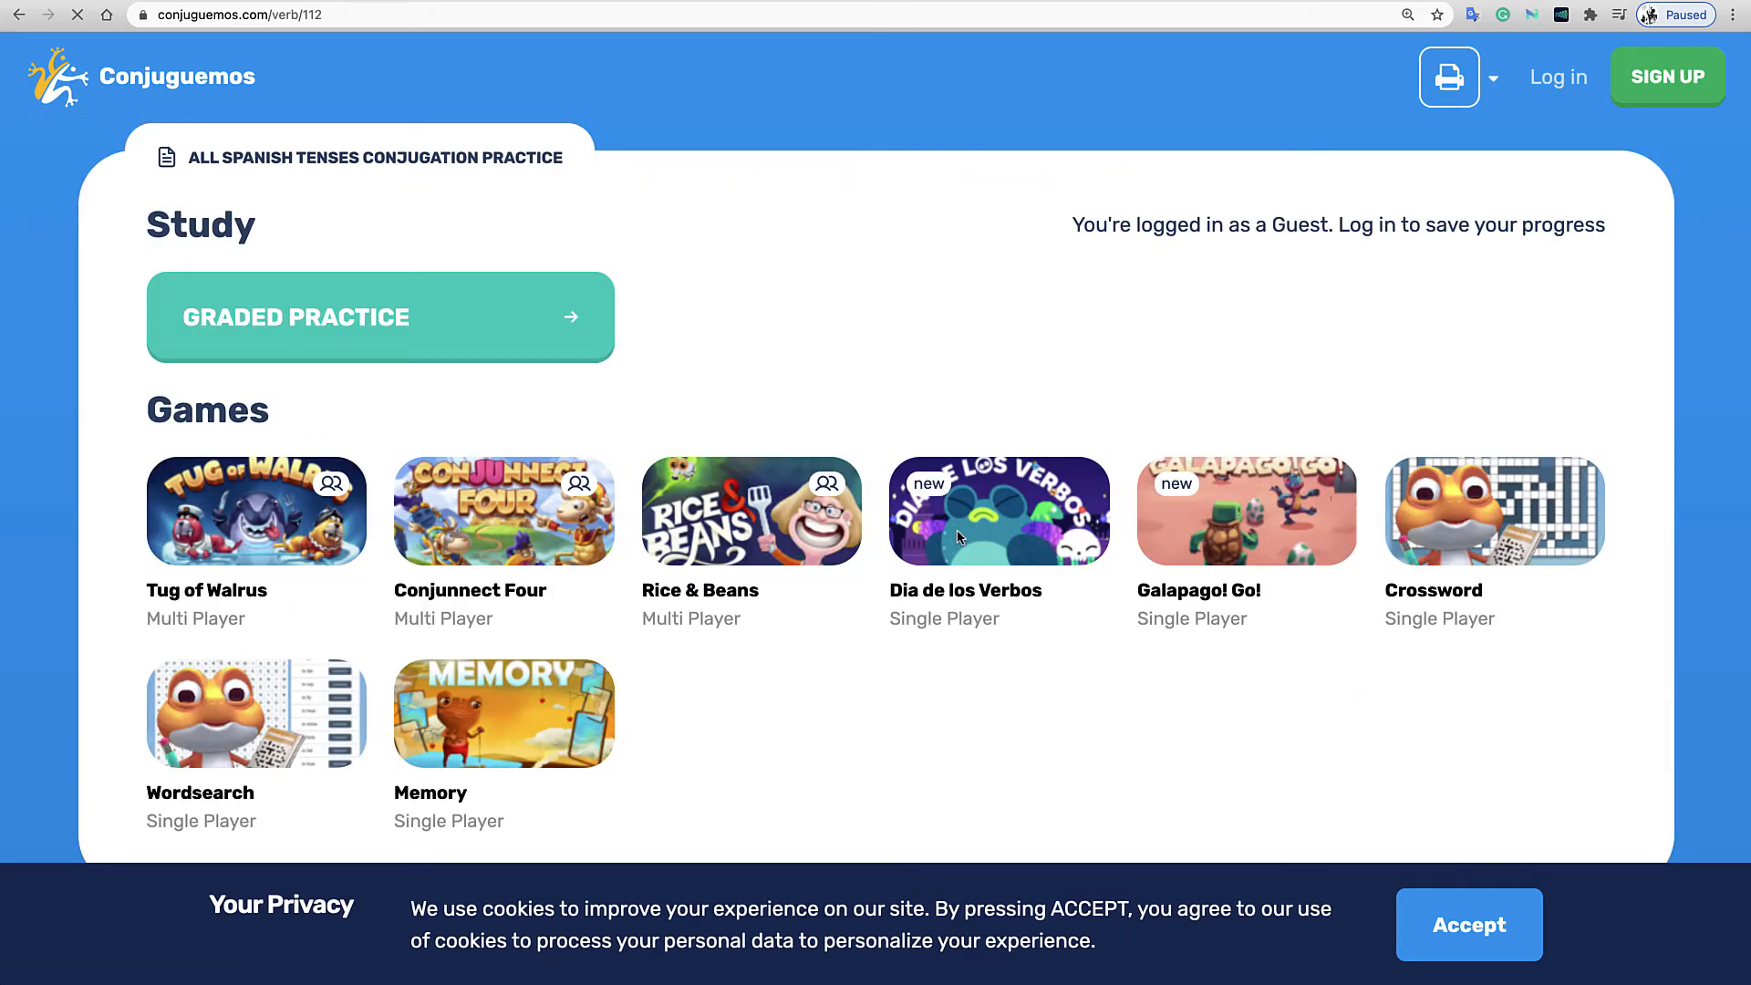
{"action": "left_click", "coordinate": [371, 345]}
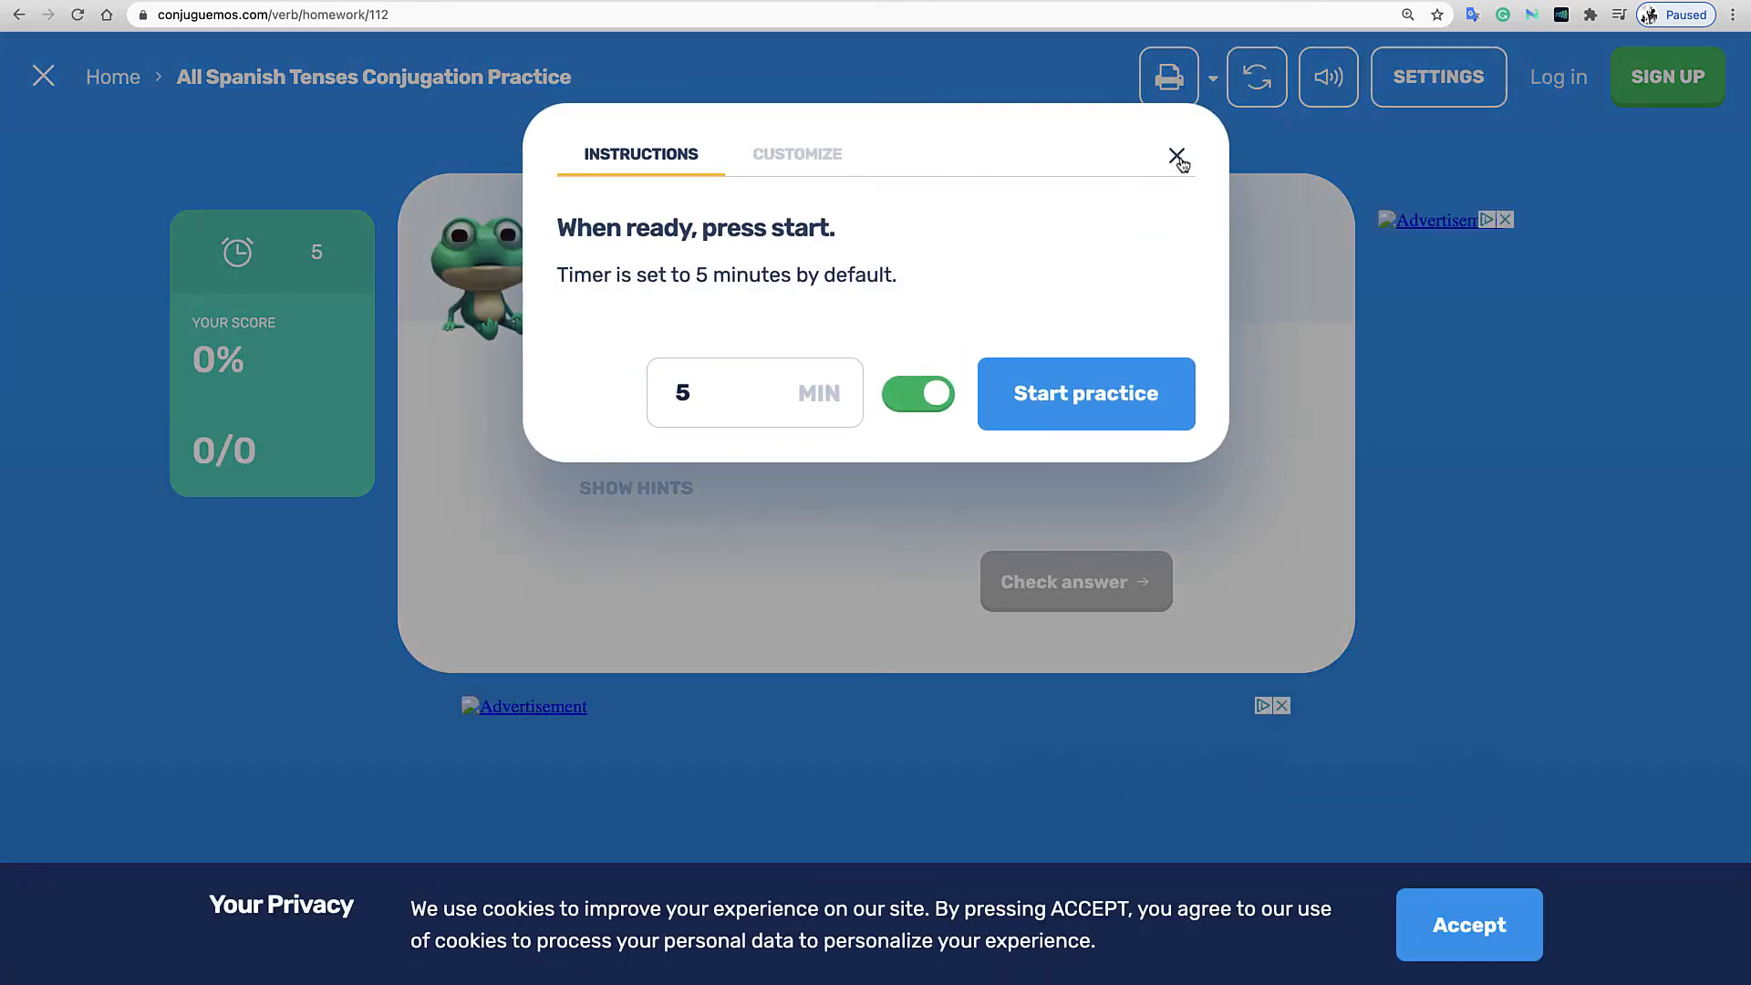
Dismiss the practice instructions and copy the web address of the Conjuguemos practice page.
{"action": "left_click", "coordinate": [1177, 158]}
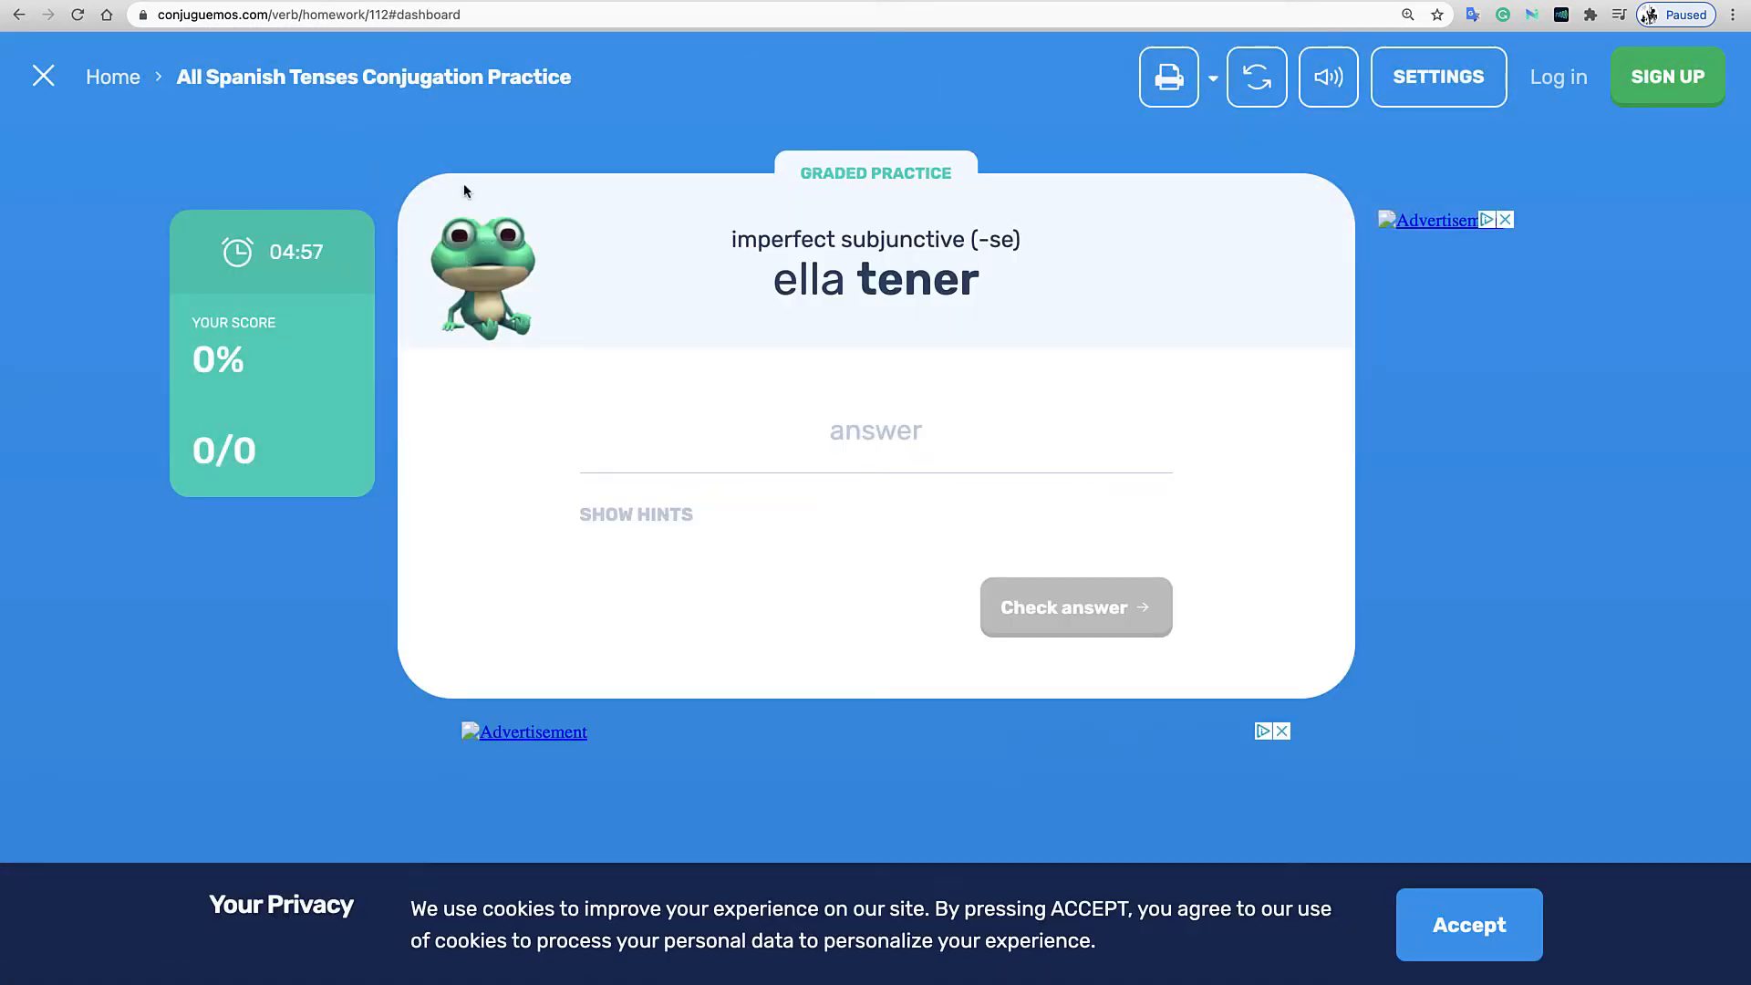
{"action": "left_click", "coordinate": [474, 13]}
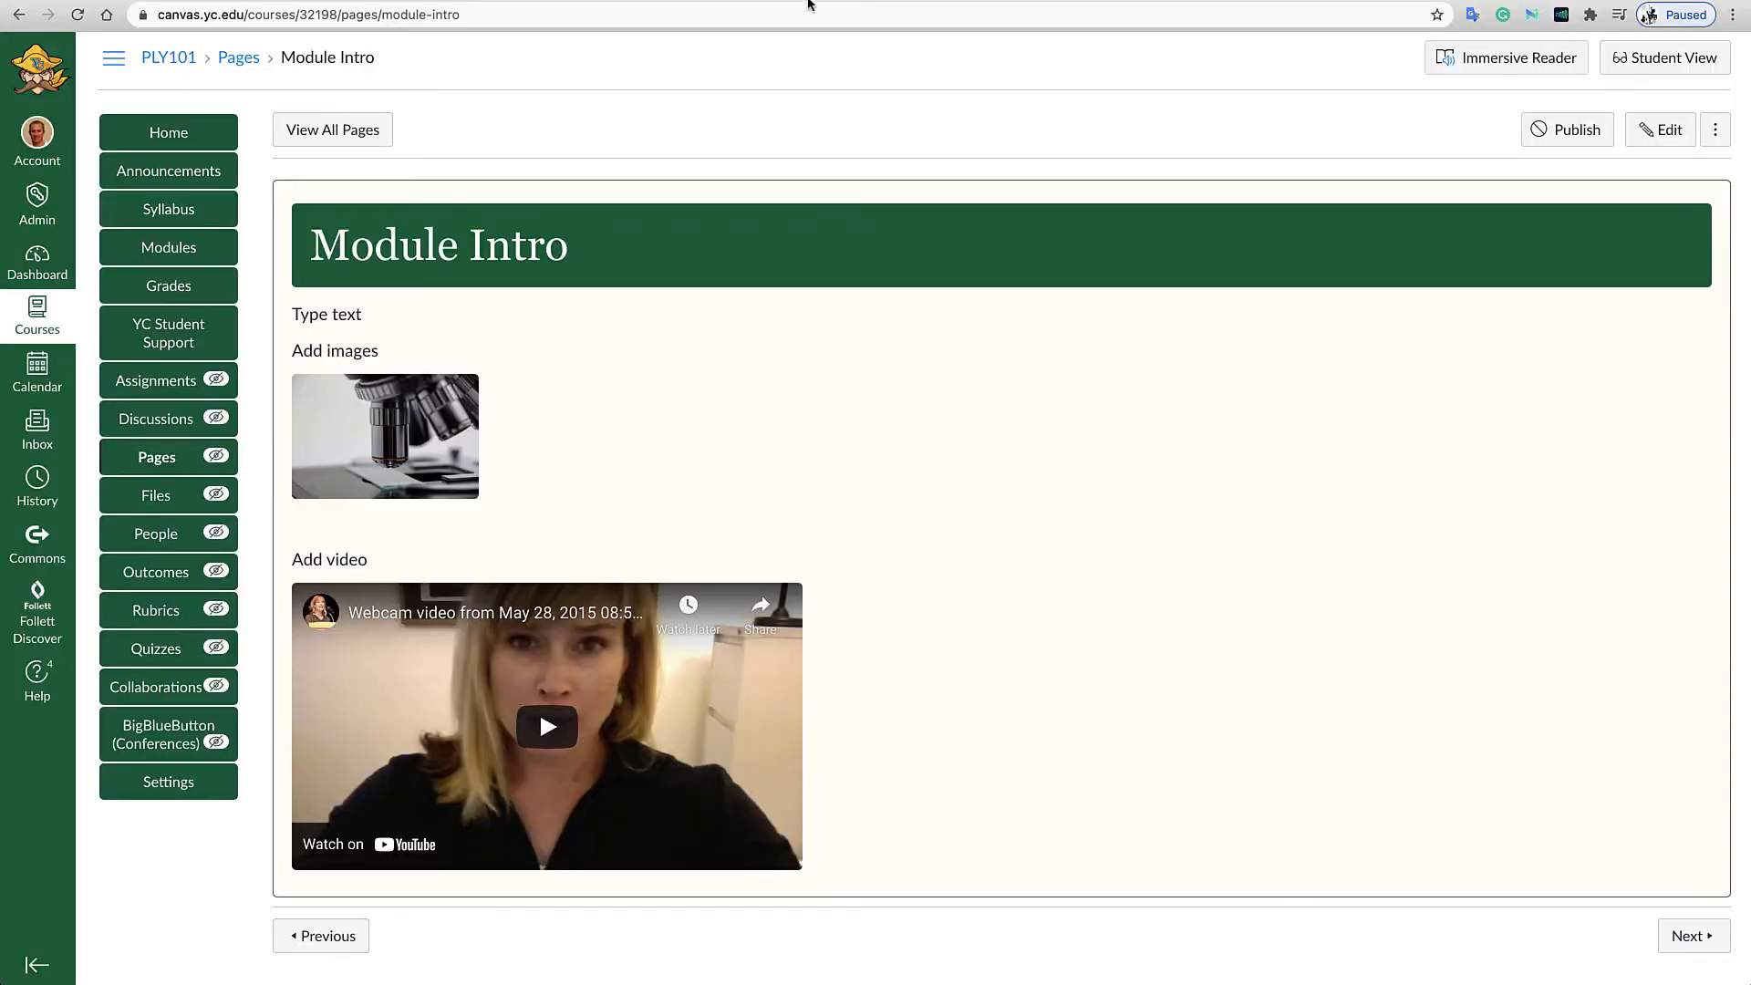
Return to the Canvas course modules, add the copied address to Week 1 as an External URL named "Practice", and publish it.
{"action": "left_click", "coordinate": [175, 259]}
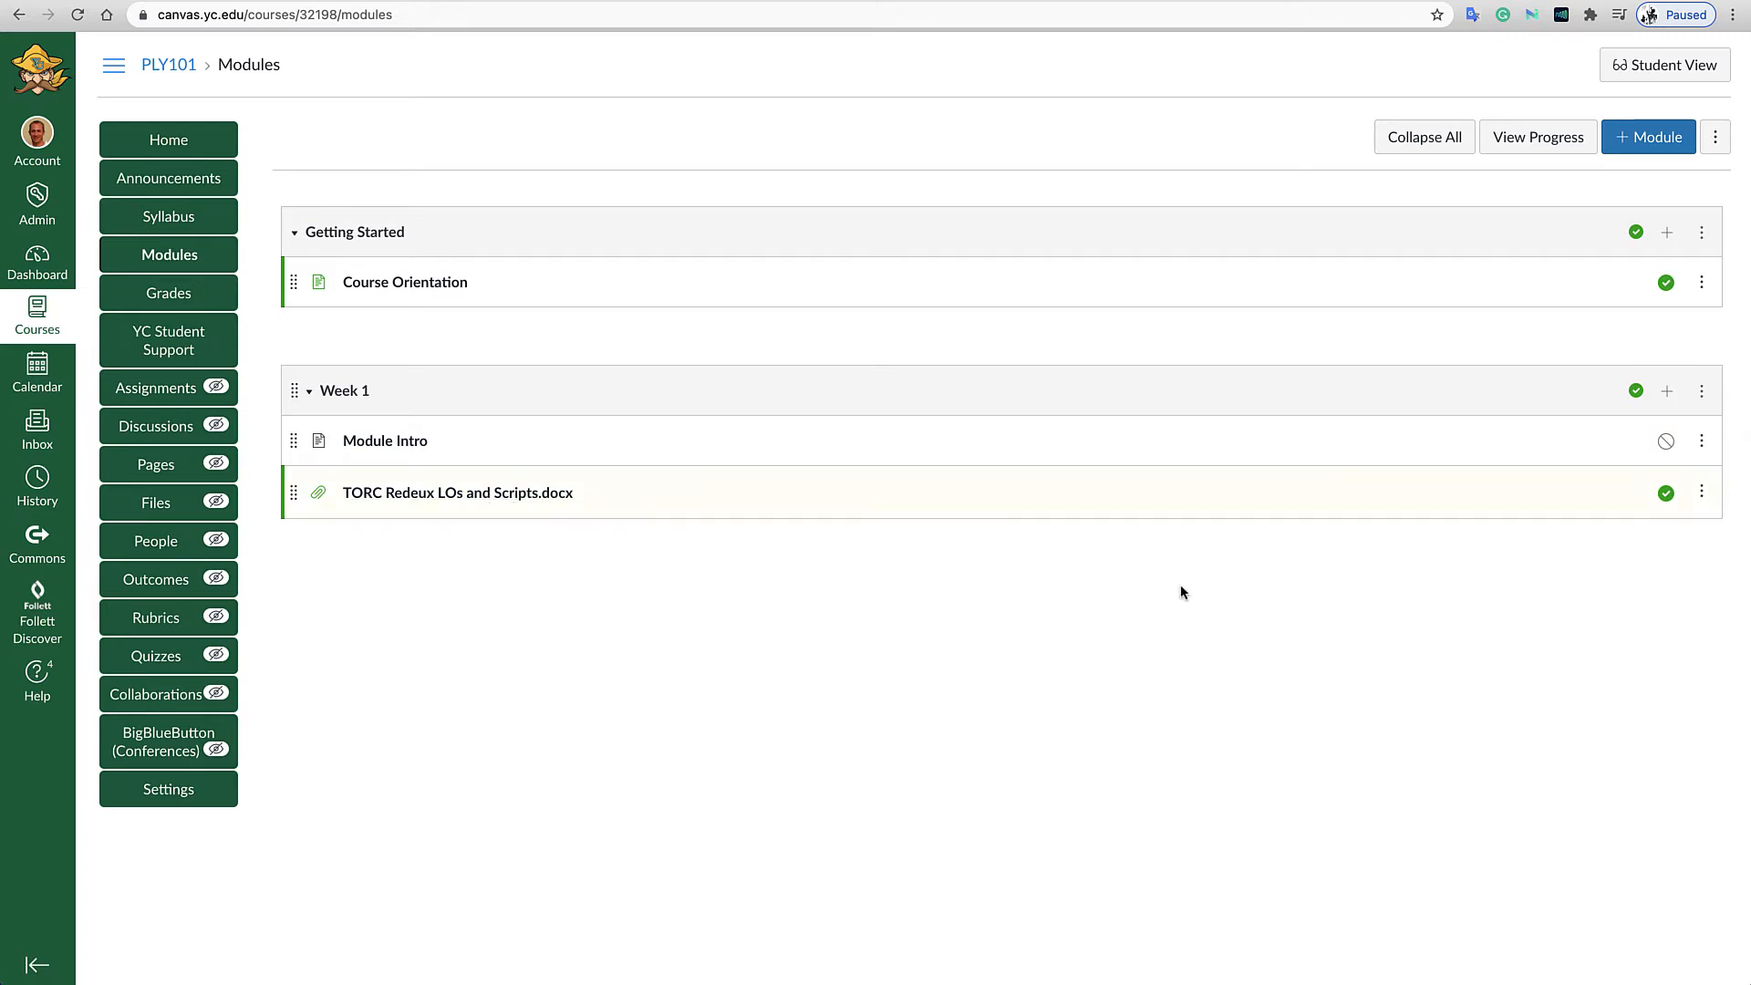
{"action": "left_click", "coordinate": [1668, 390]}
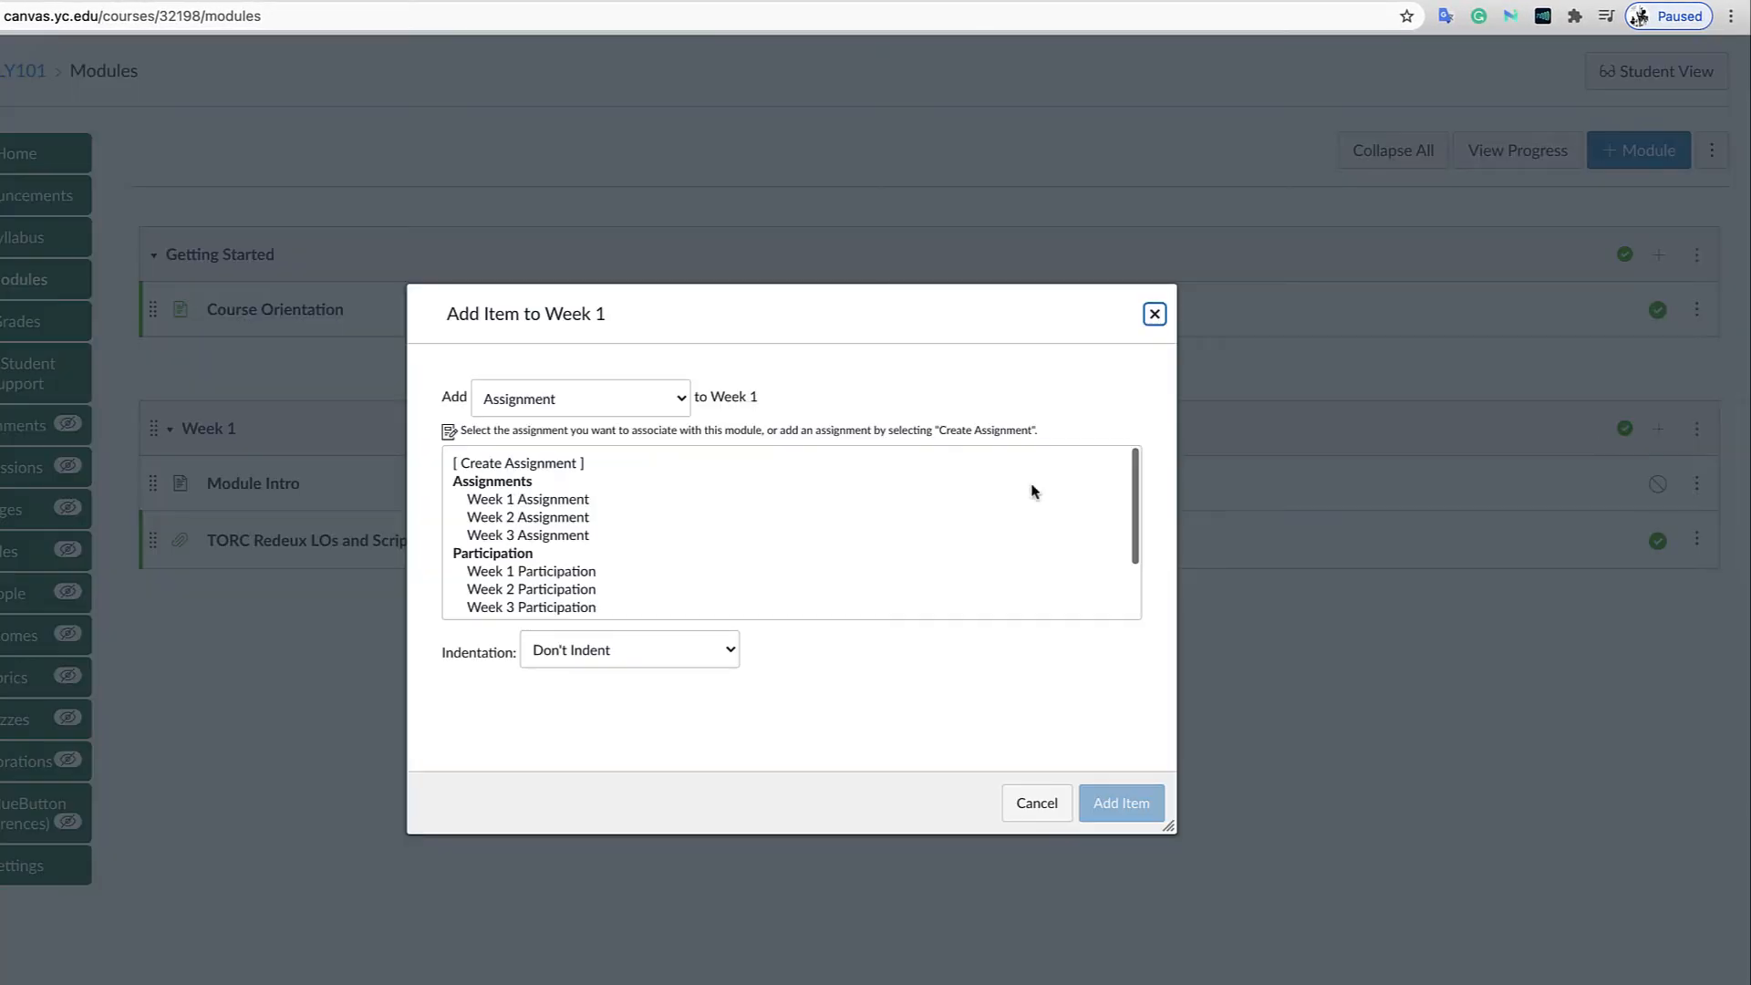
{"action": "left_click", "coordinate": [551, 399]}
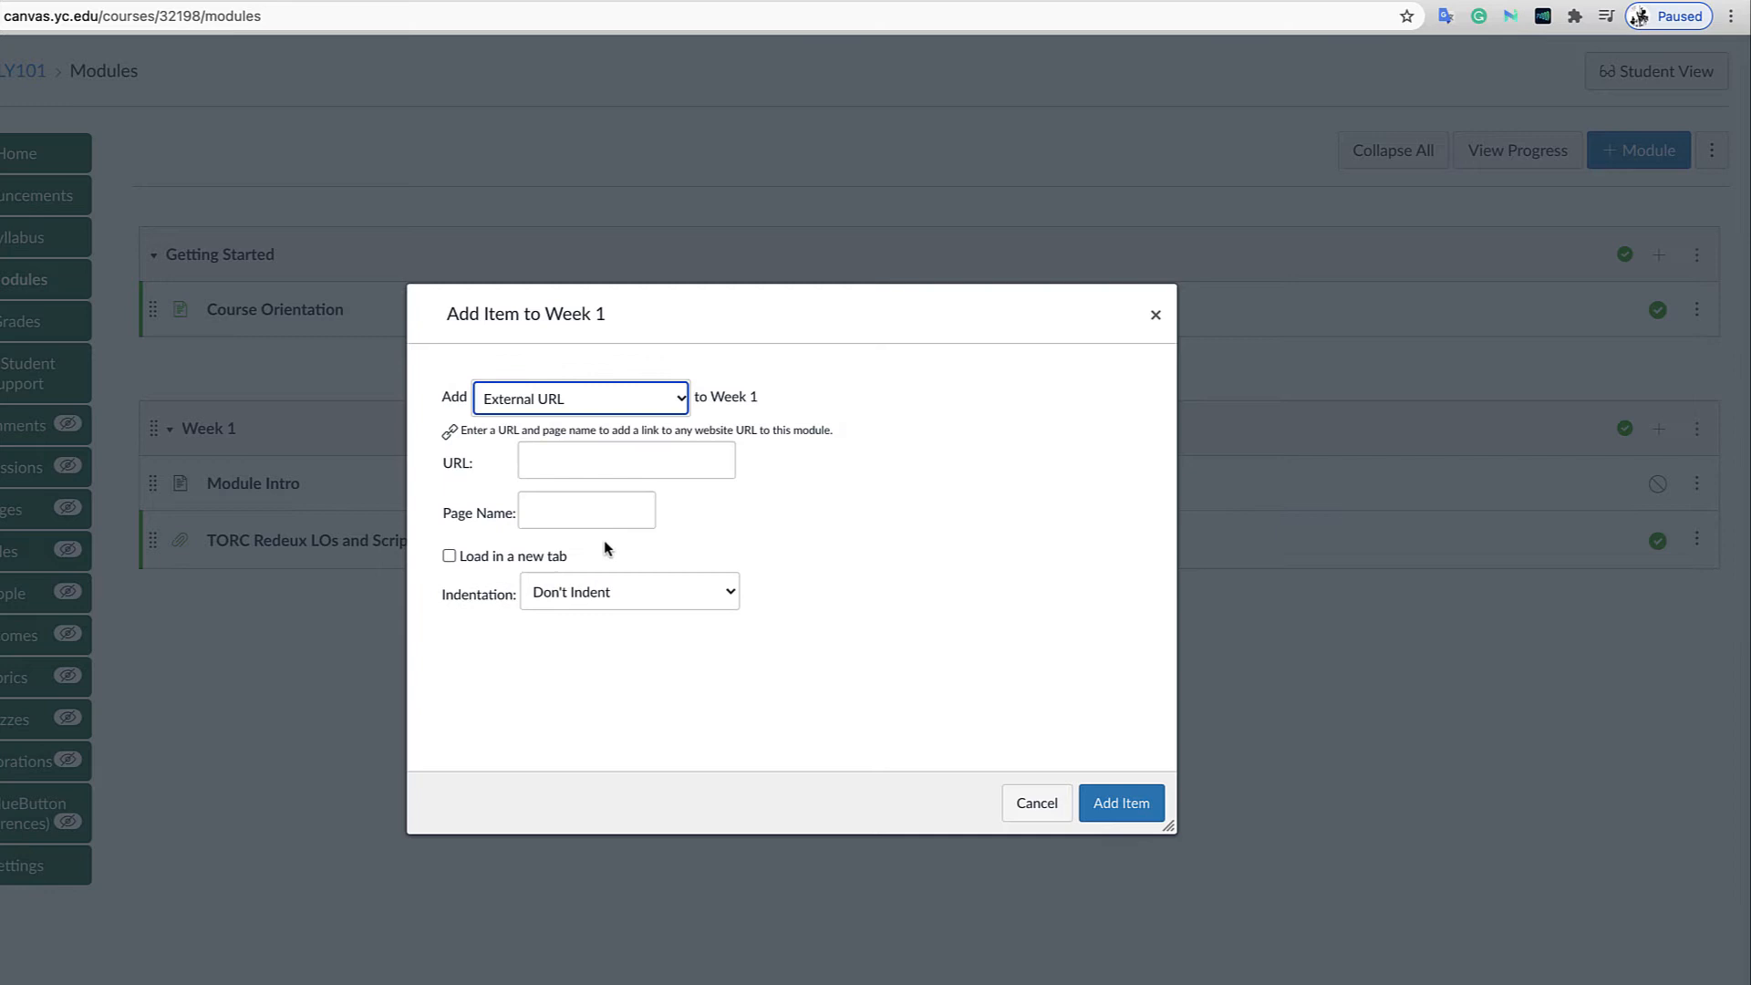
{"action": "left_click", "coordinate": [573, 465]}
{"action": "key", "text": "ctrl+v"}
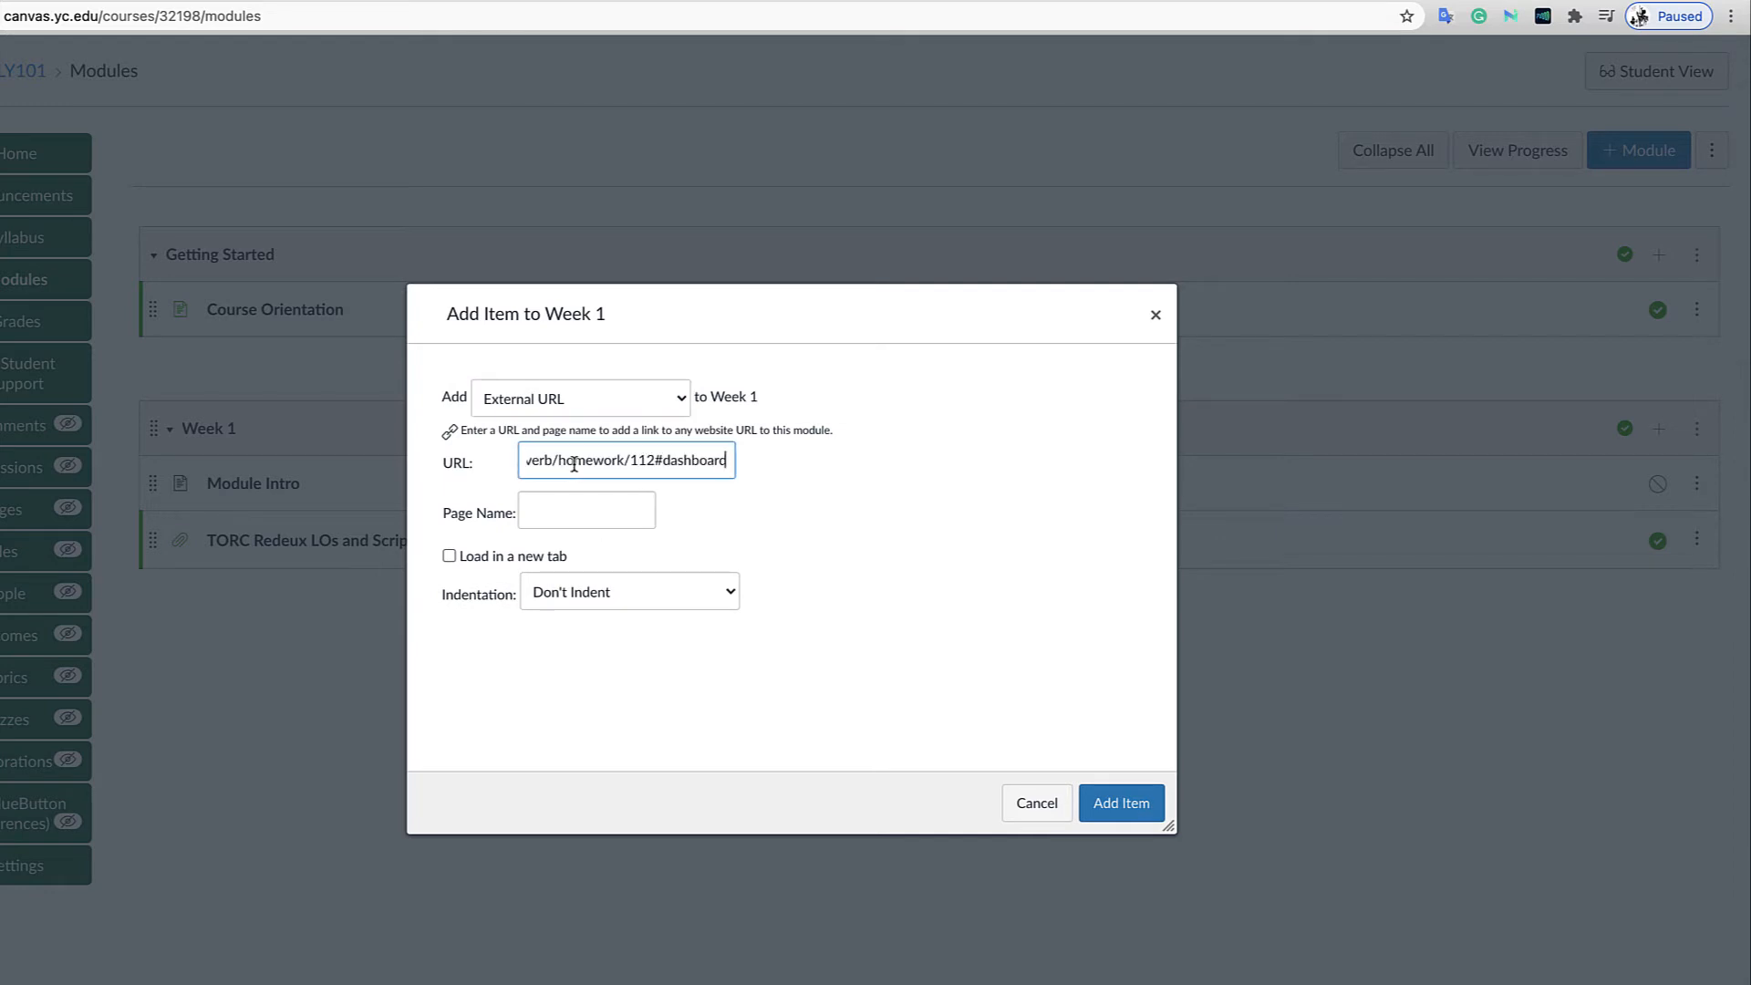
{"action": "left_click", "coordinate": [551, 518]}
{"action": "type", "text": "Practice"}
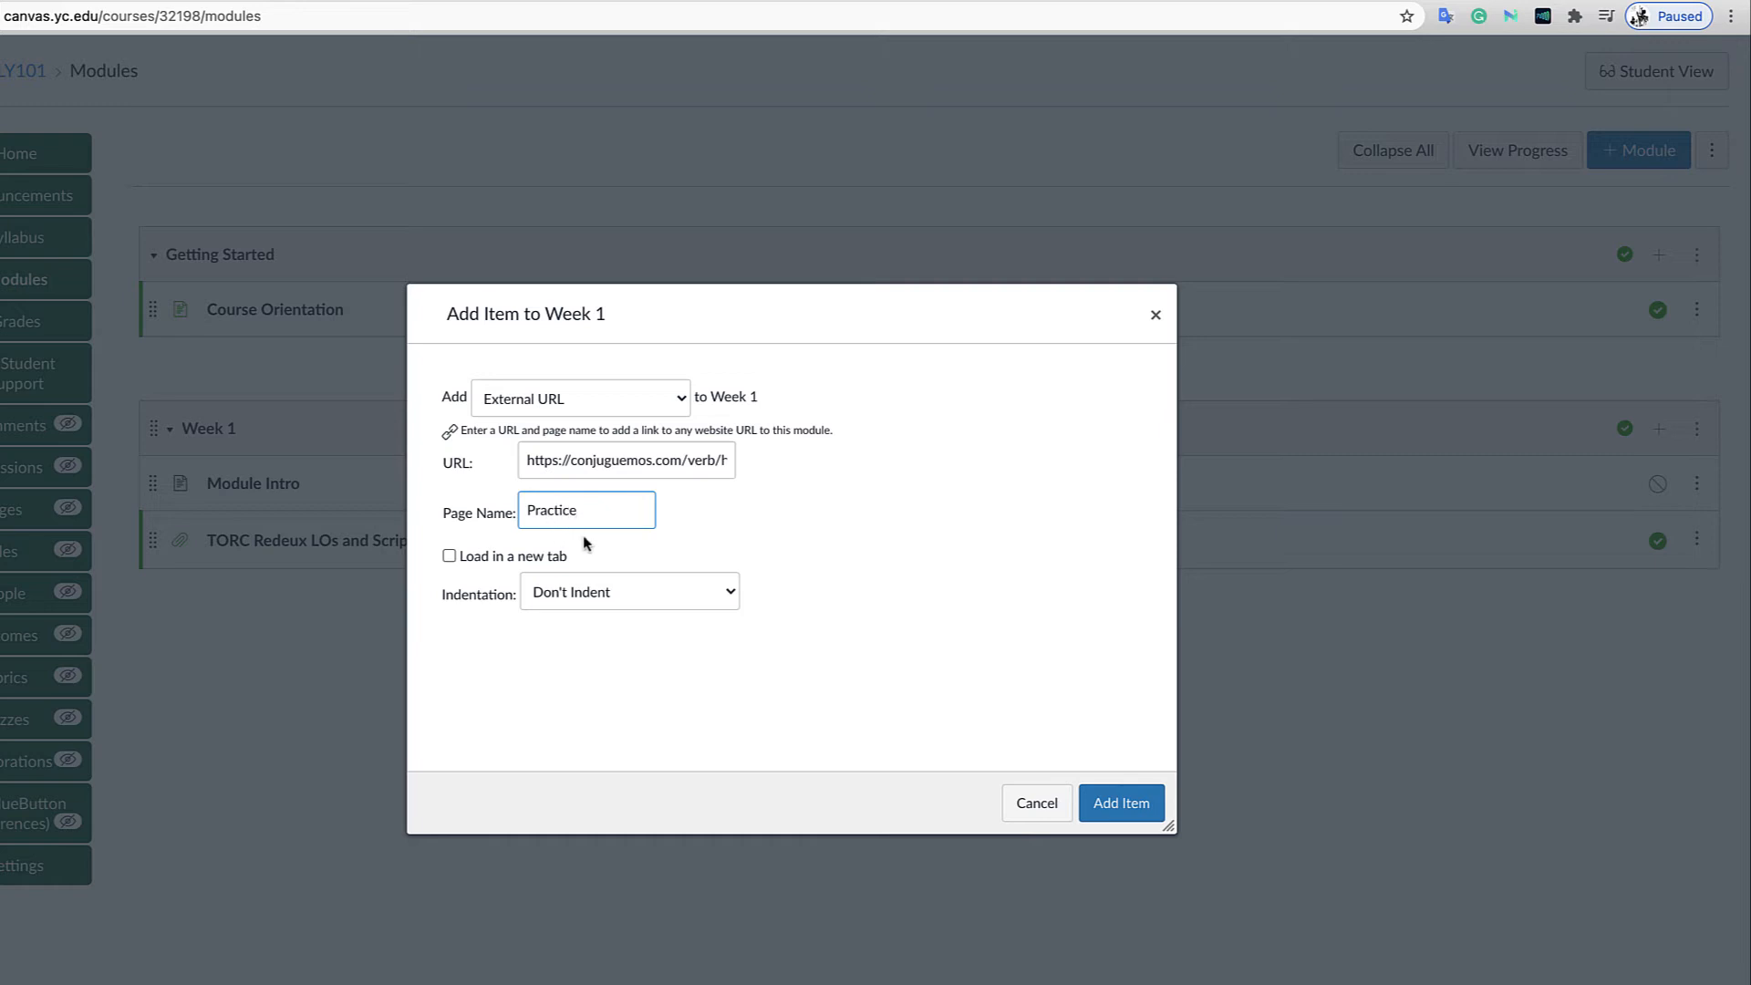
{"action": "left_click", "coordinate": [1130, 810]}
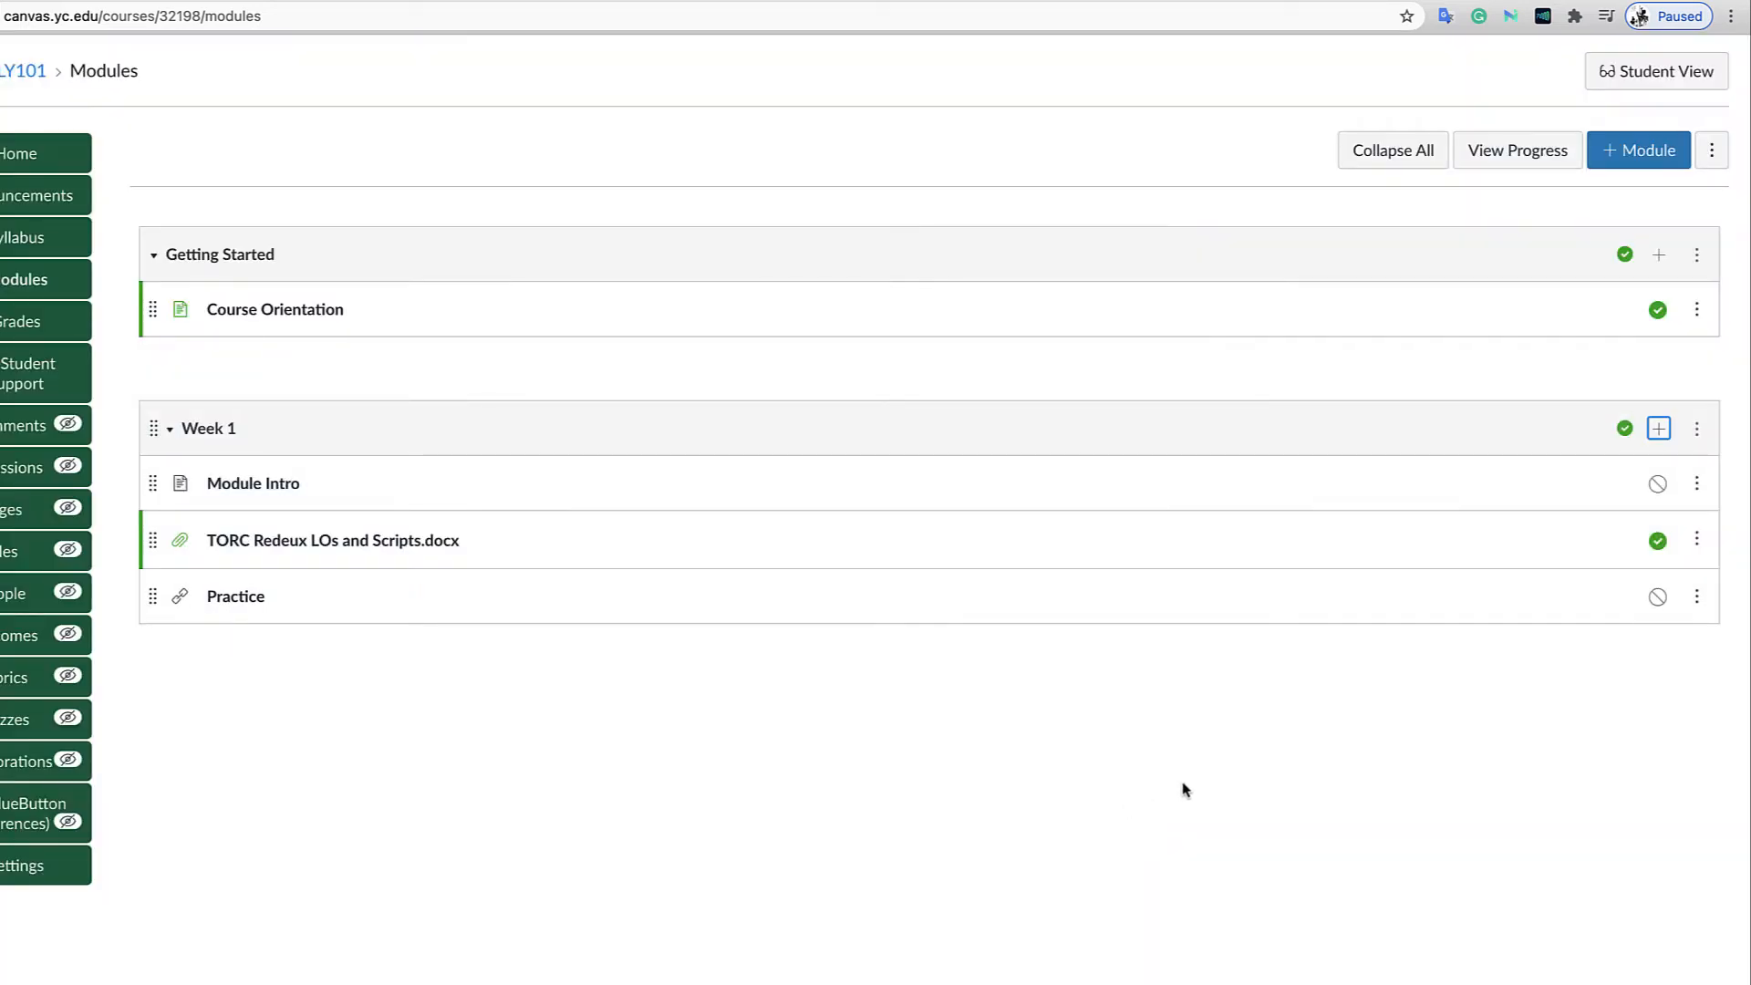
{"action": "left_click", "coordinate": [1658, 600]}
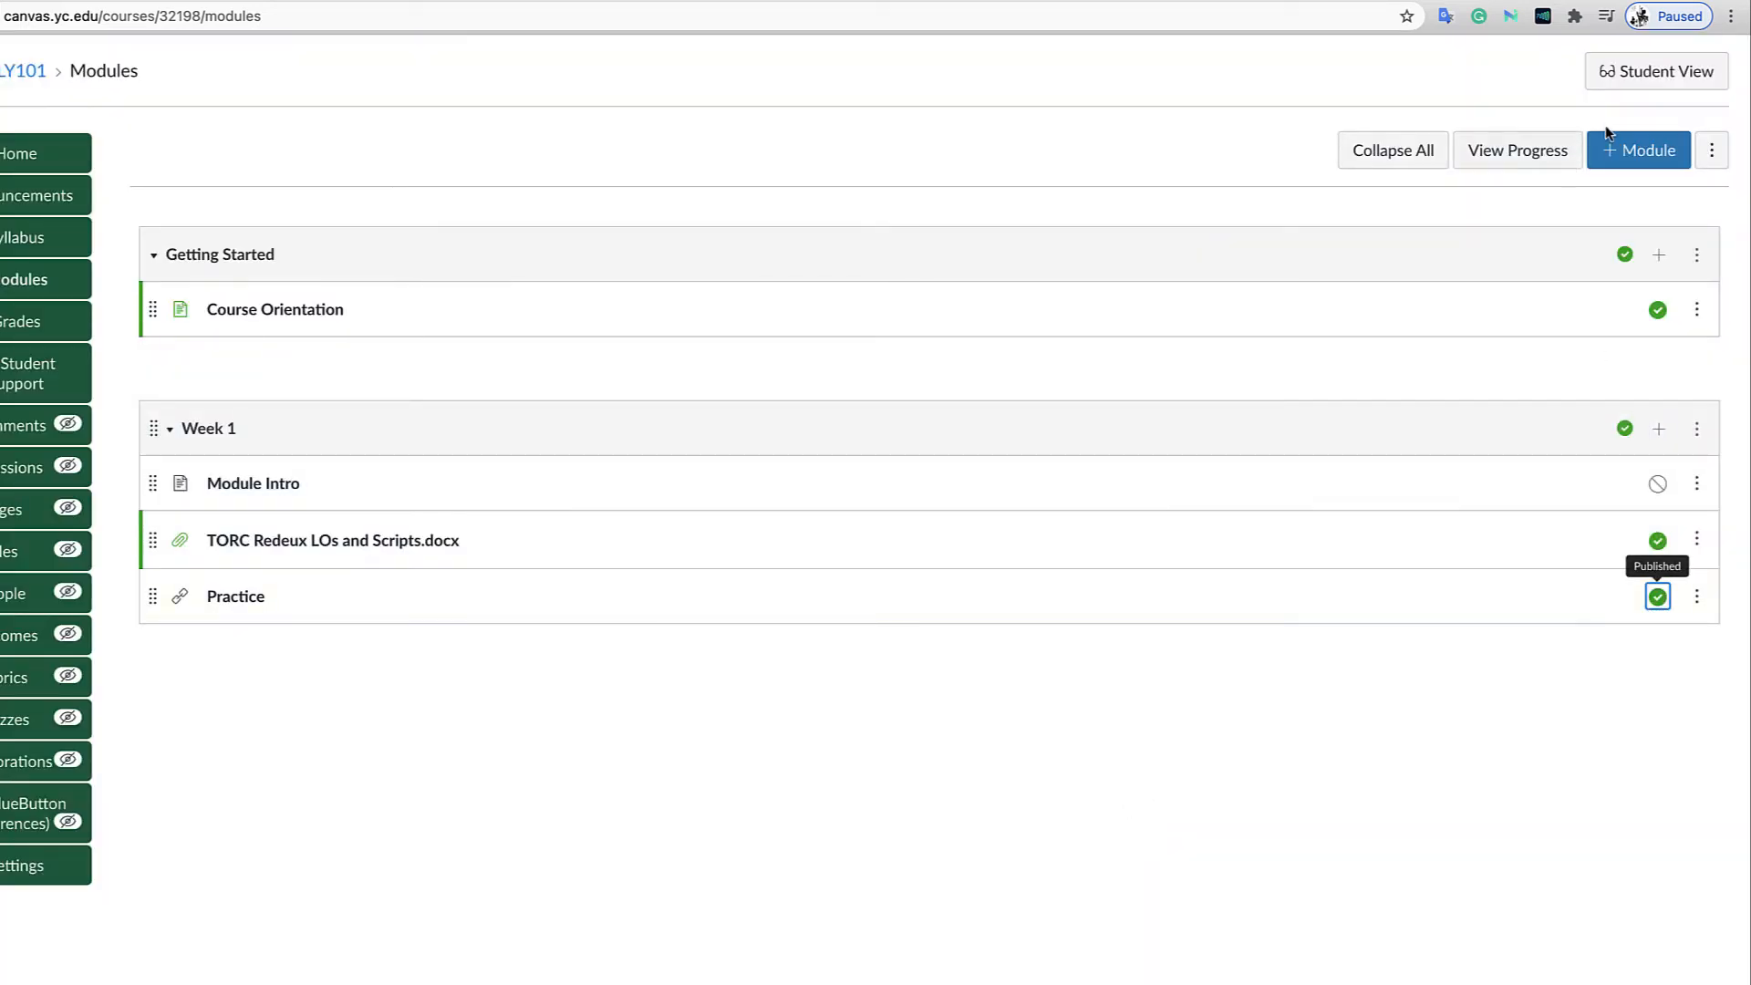
Check the Practice item as a student by starting the embedded exercise and accepting its cookies, and leave the student view.
{"action": "left_click", "coordinate": [1644, 82]}
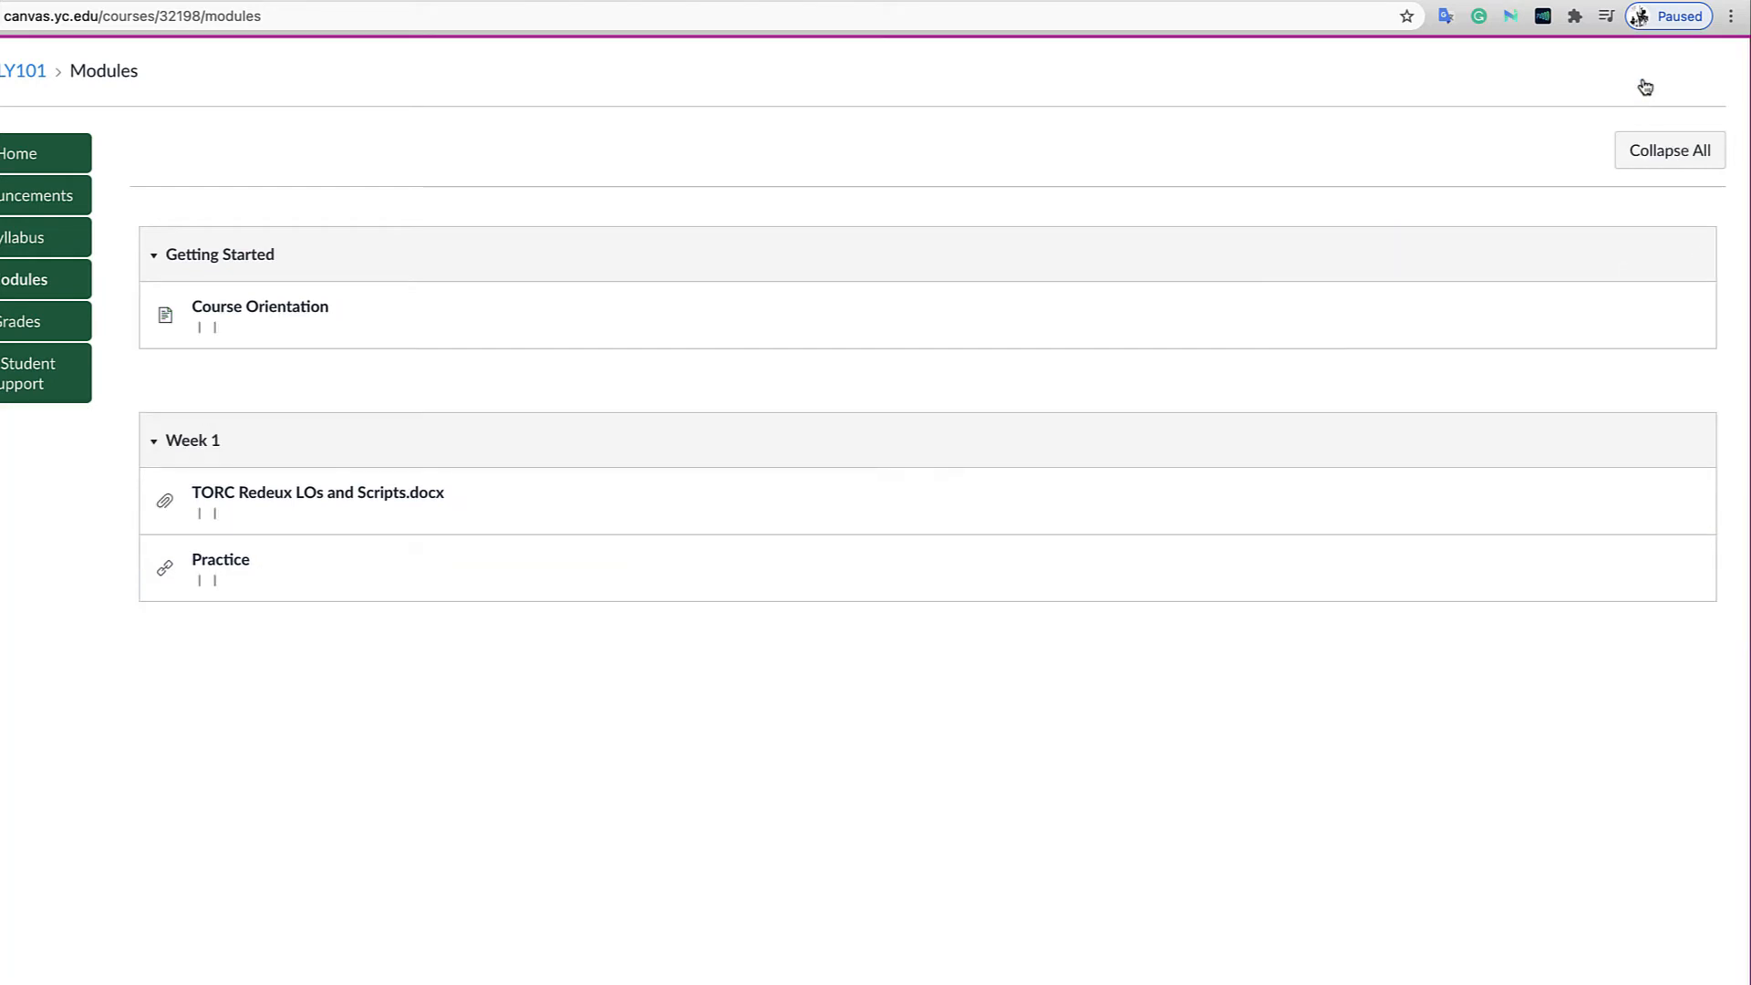
{"action": "left_click", "coordinate": [216, 540]}
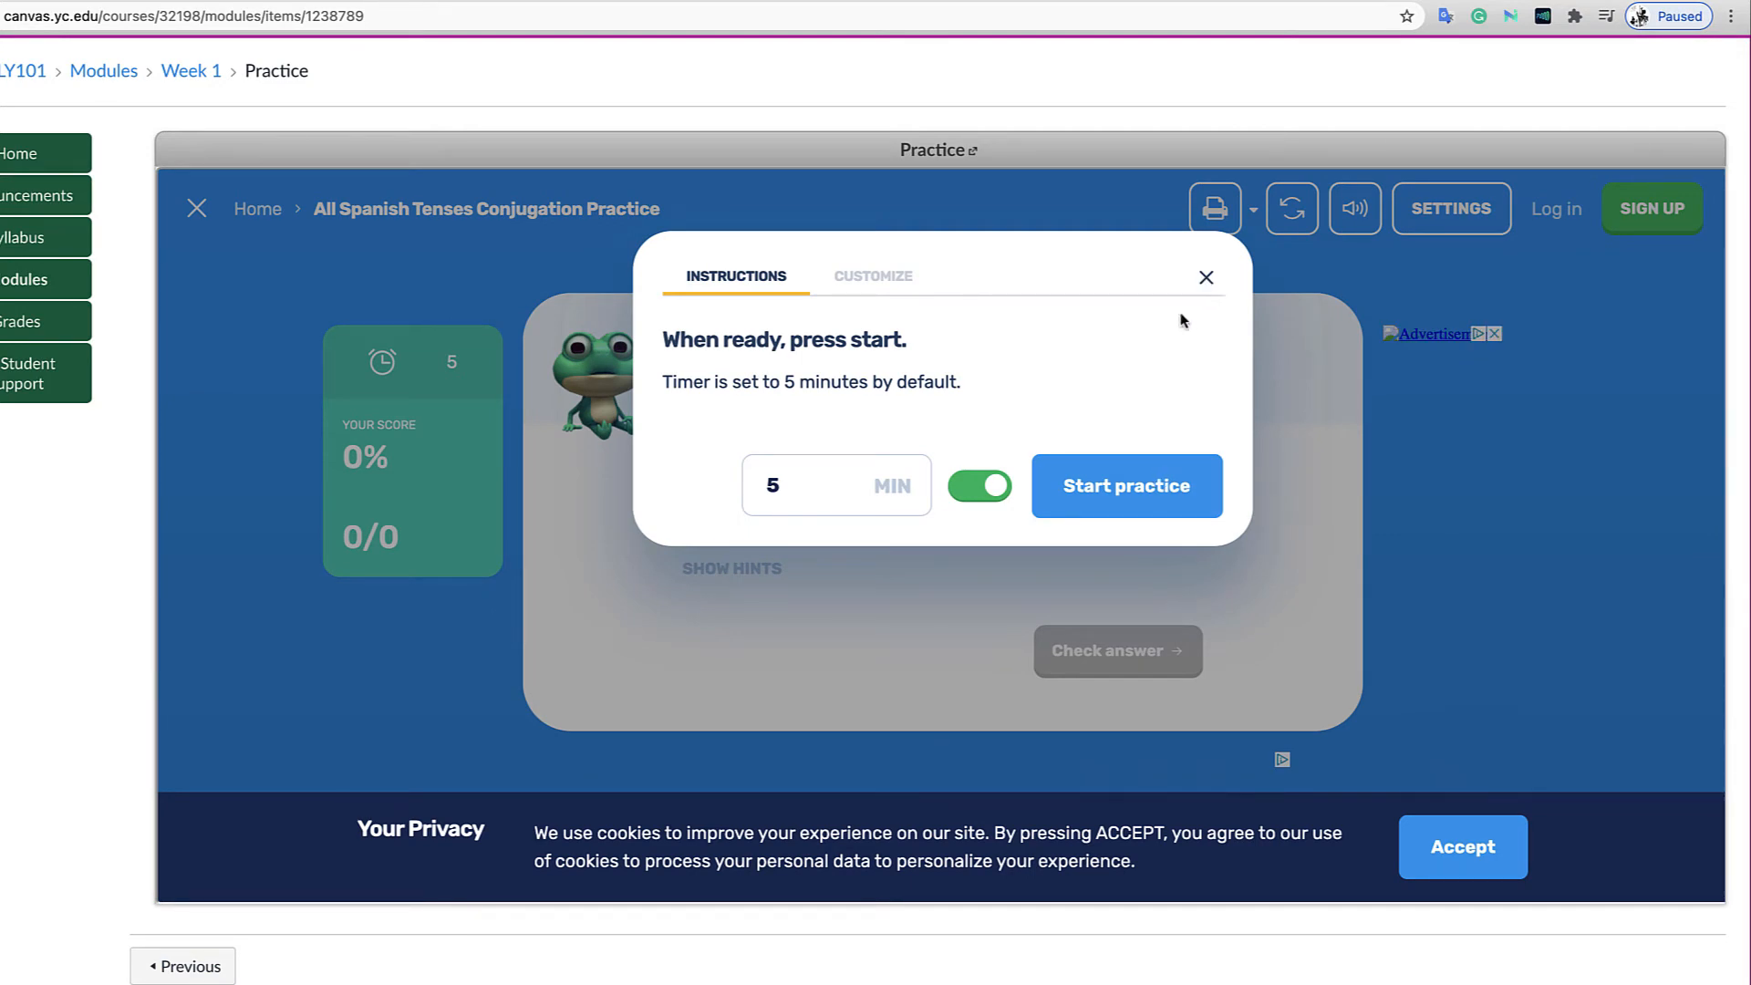
{"action": "left_click", "coordinate": [1129, 497]}
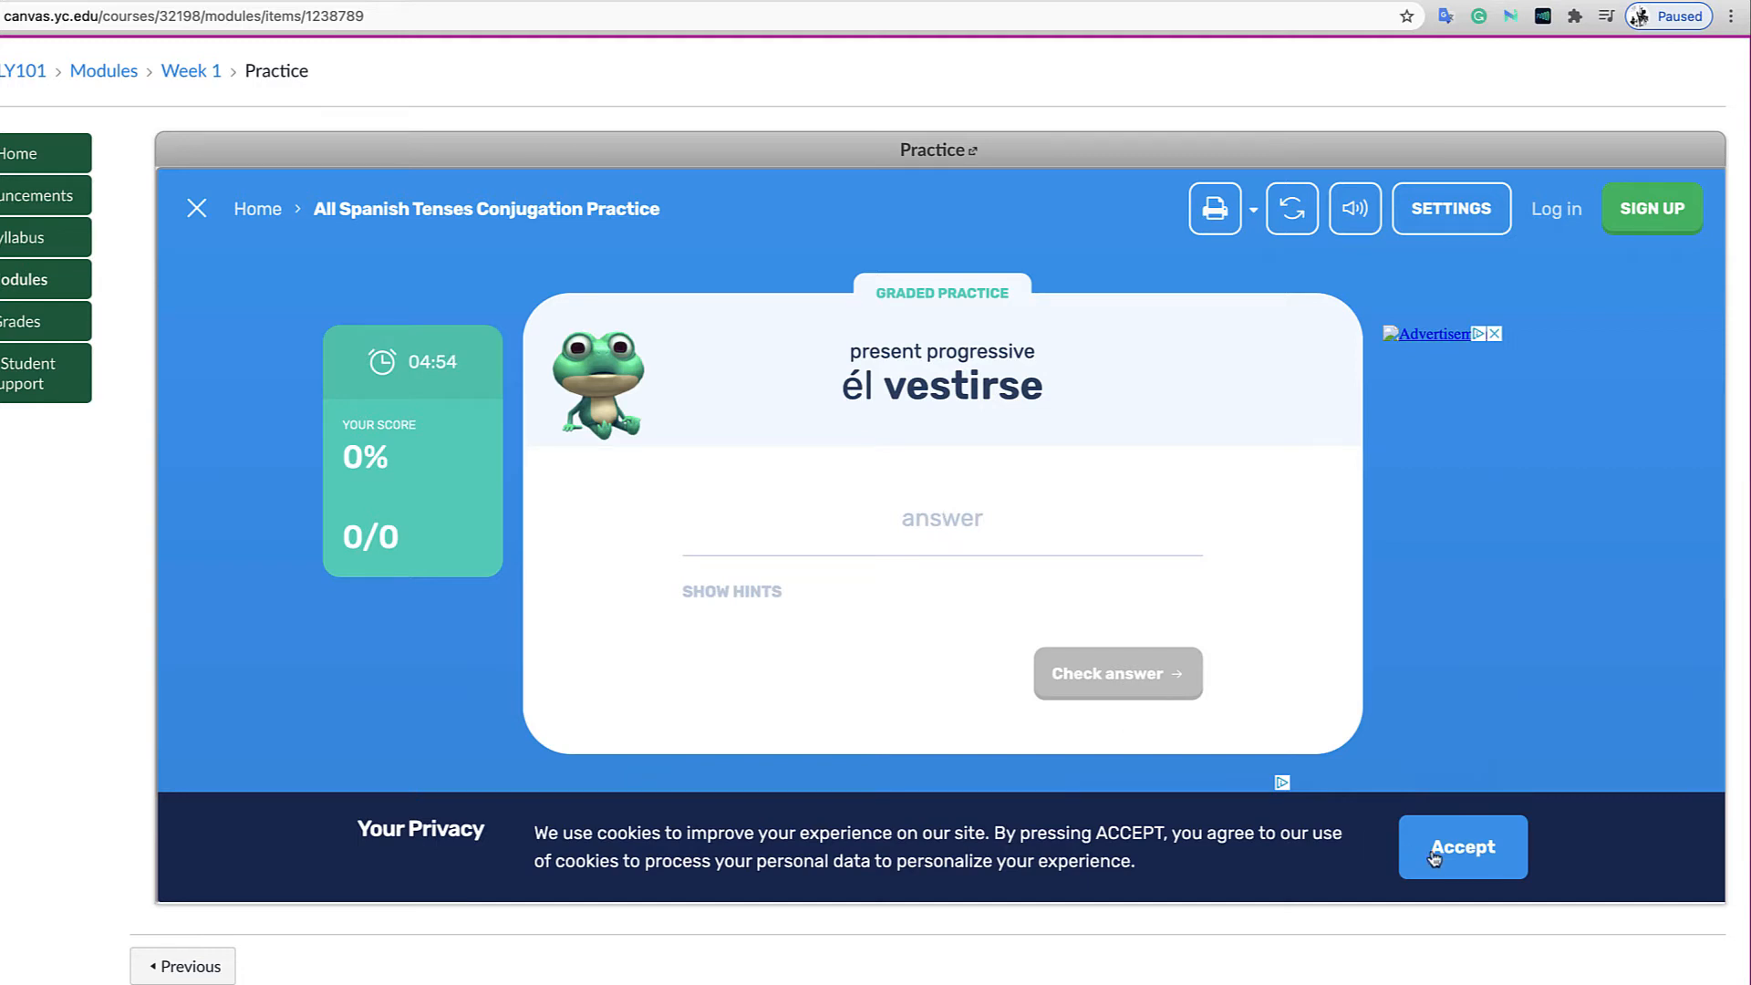
{"action": "left_click", "coordinate": [1464, 862]}
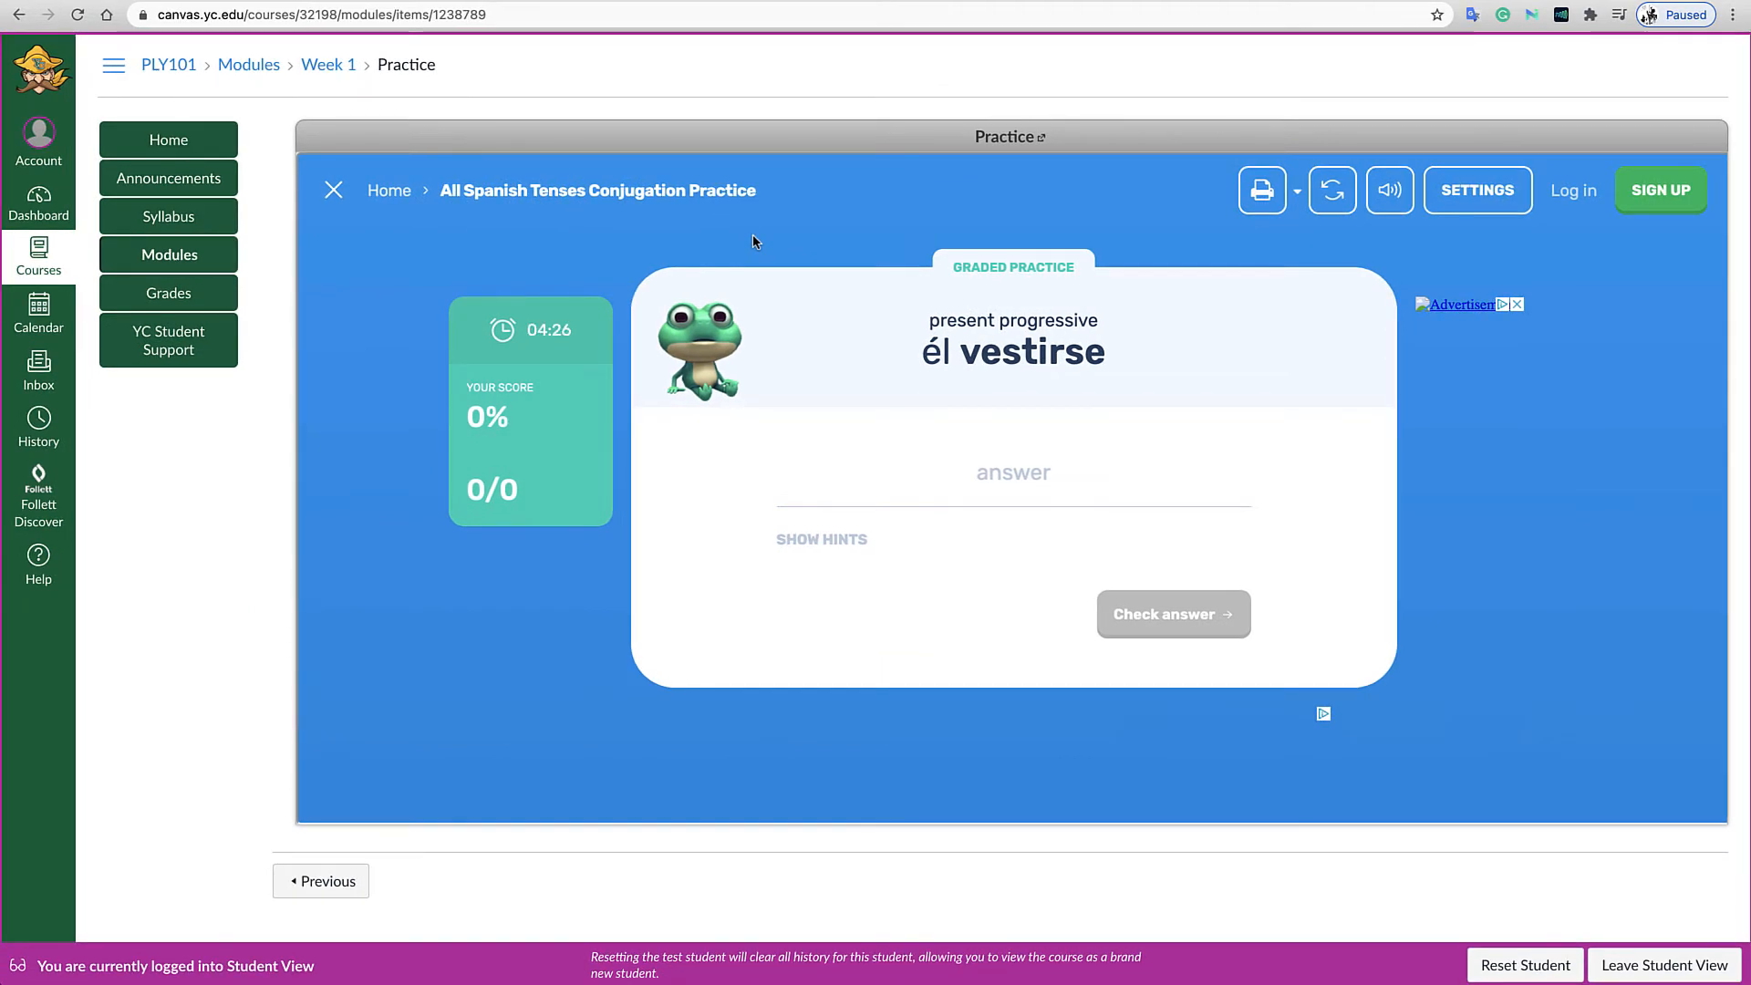
{"action": "left_click", "coordinate": [194, 262]}
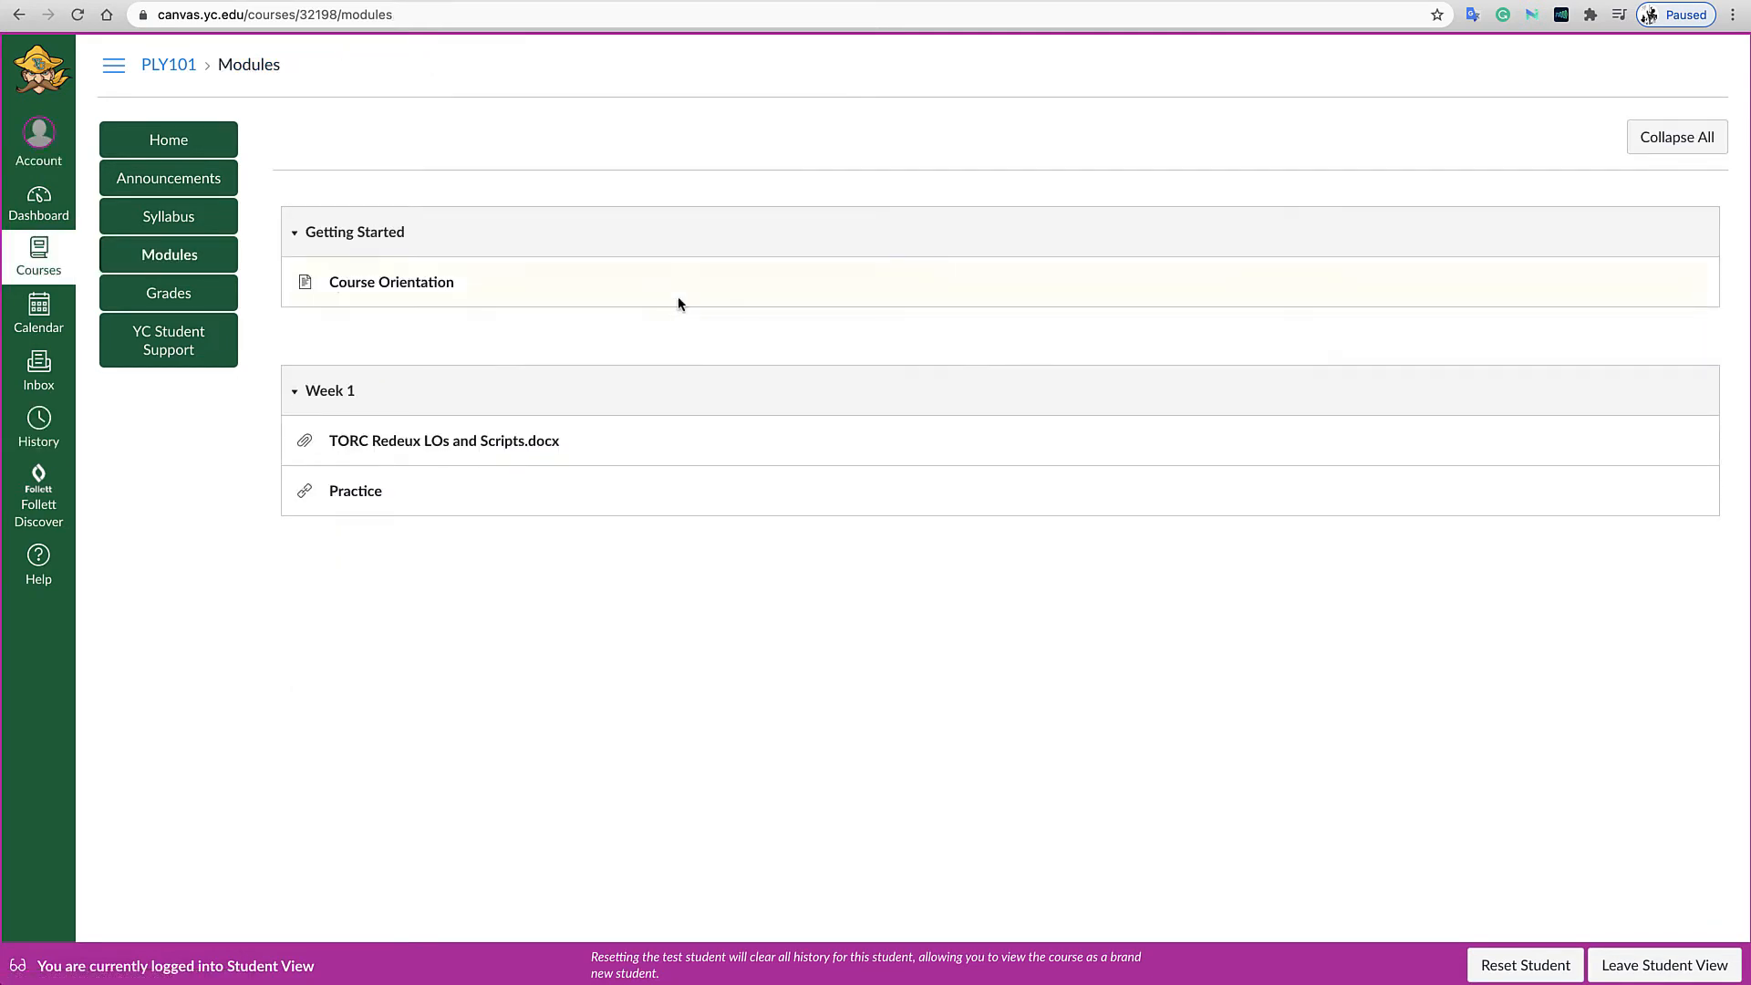
{"action": "left_click", "coordinate": [1662, 965]}
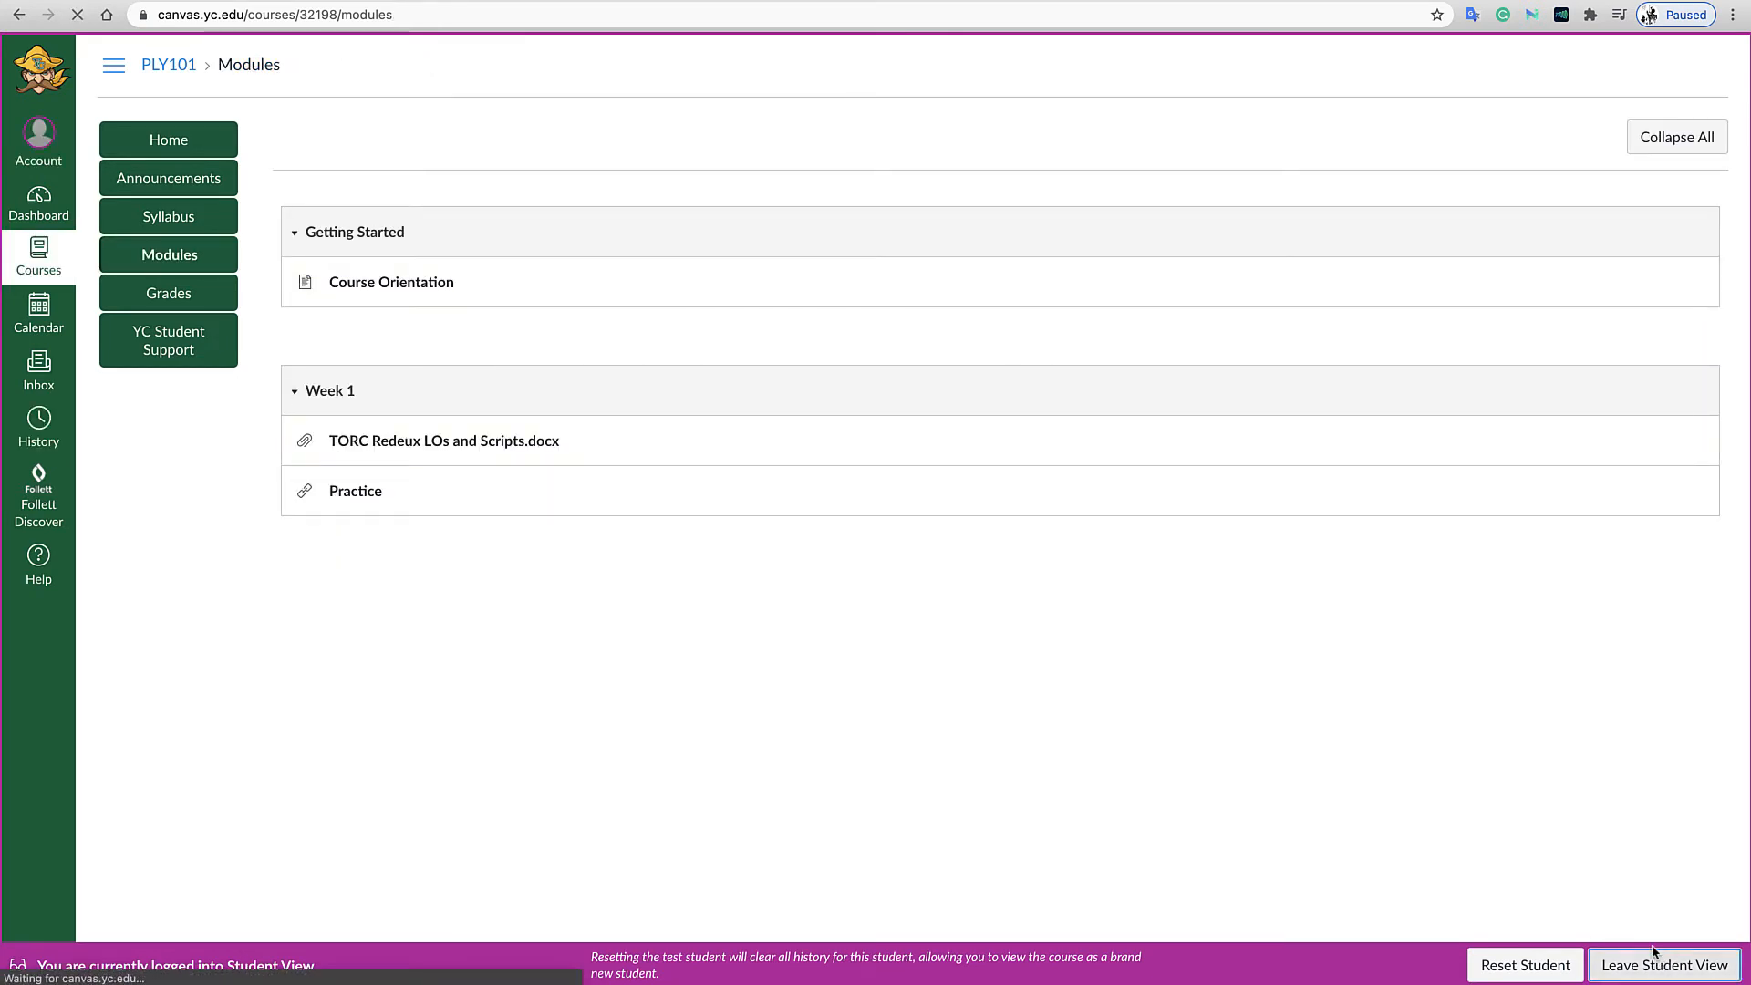
Set the Practice item in Week 1 to load in a new tab.
{"action": "left_click", "coordinate": [1702, 544]}
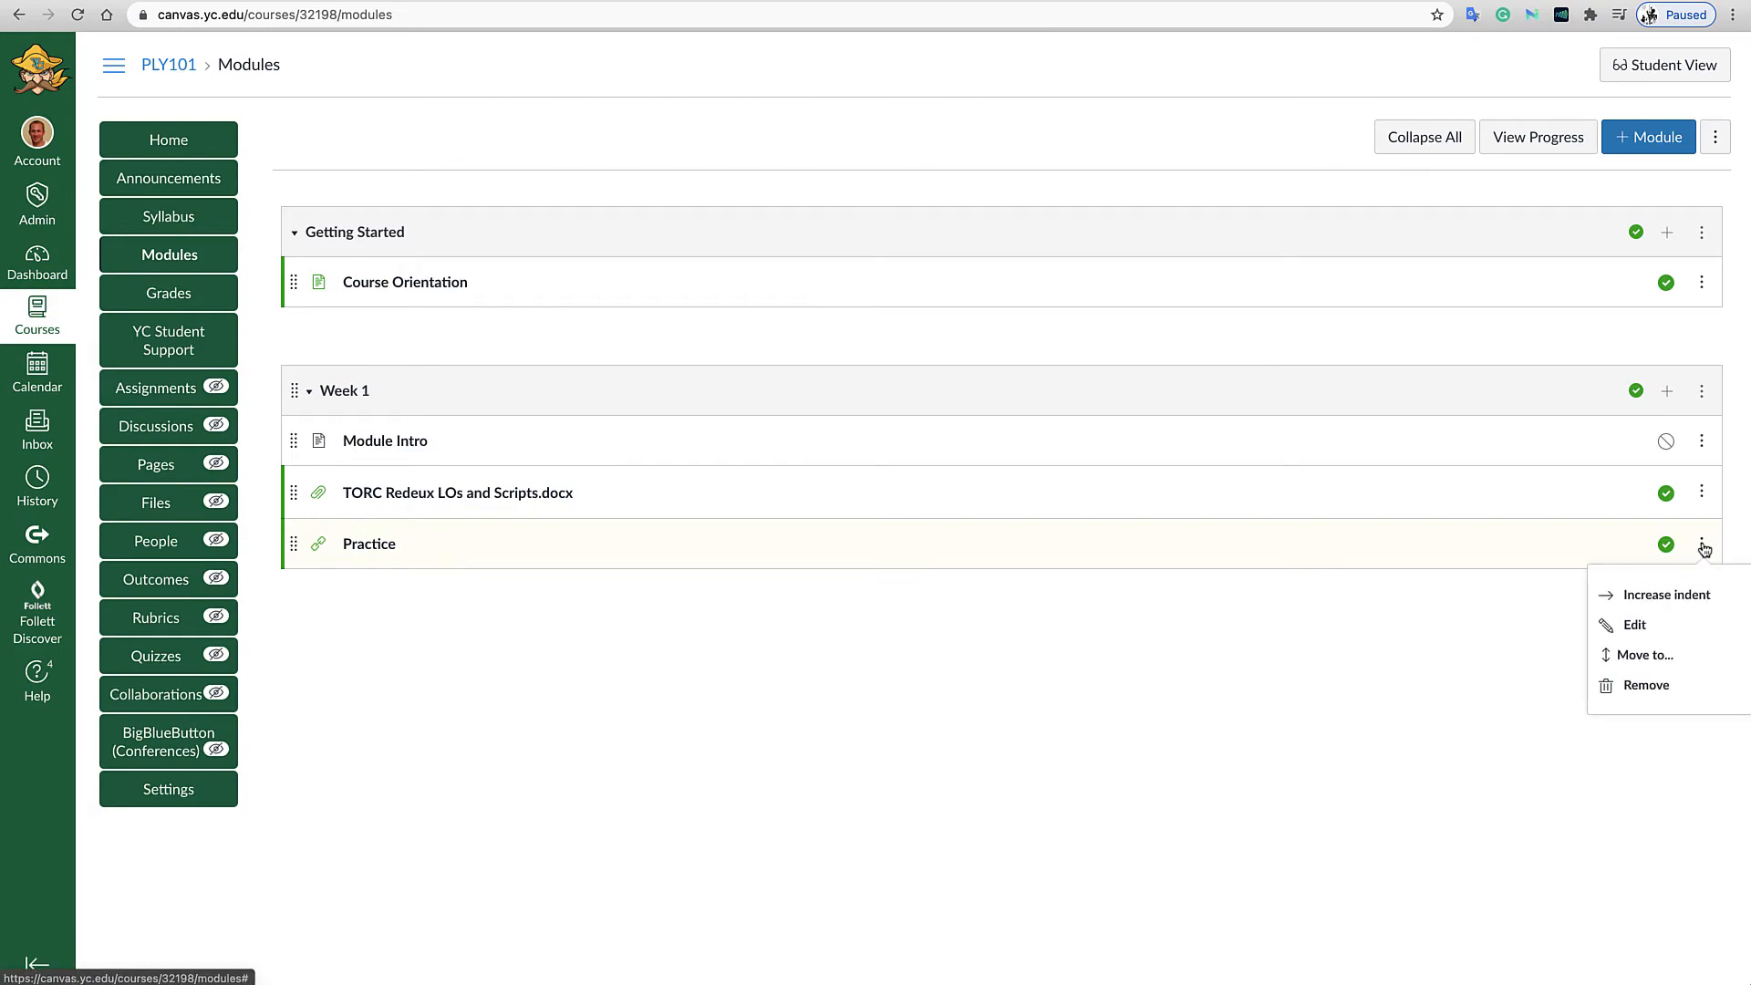
{"action": "left_click", "coordinate": [1634, 624]}
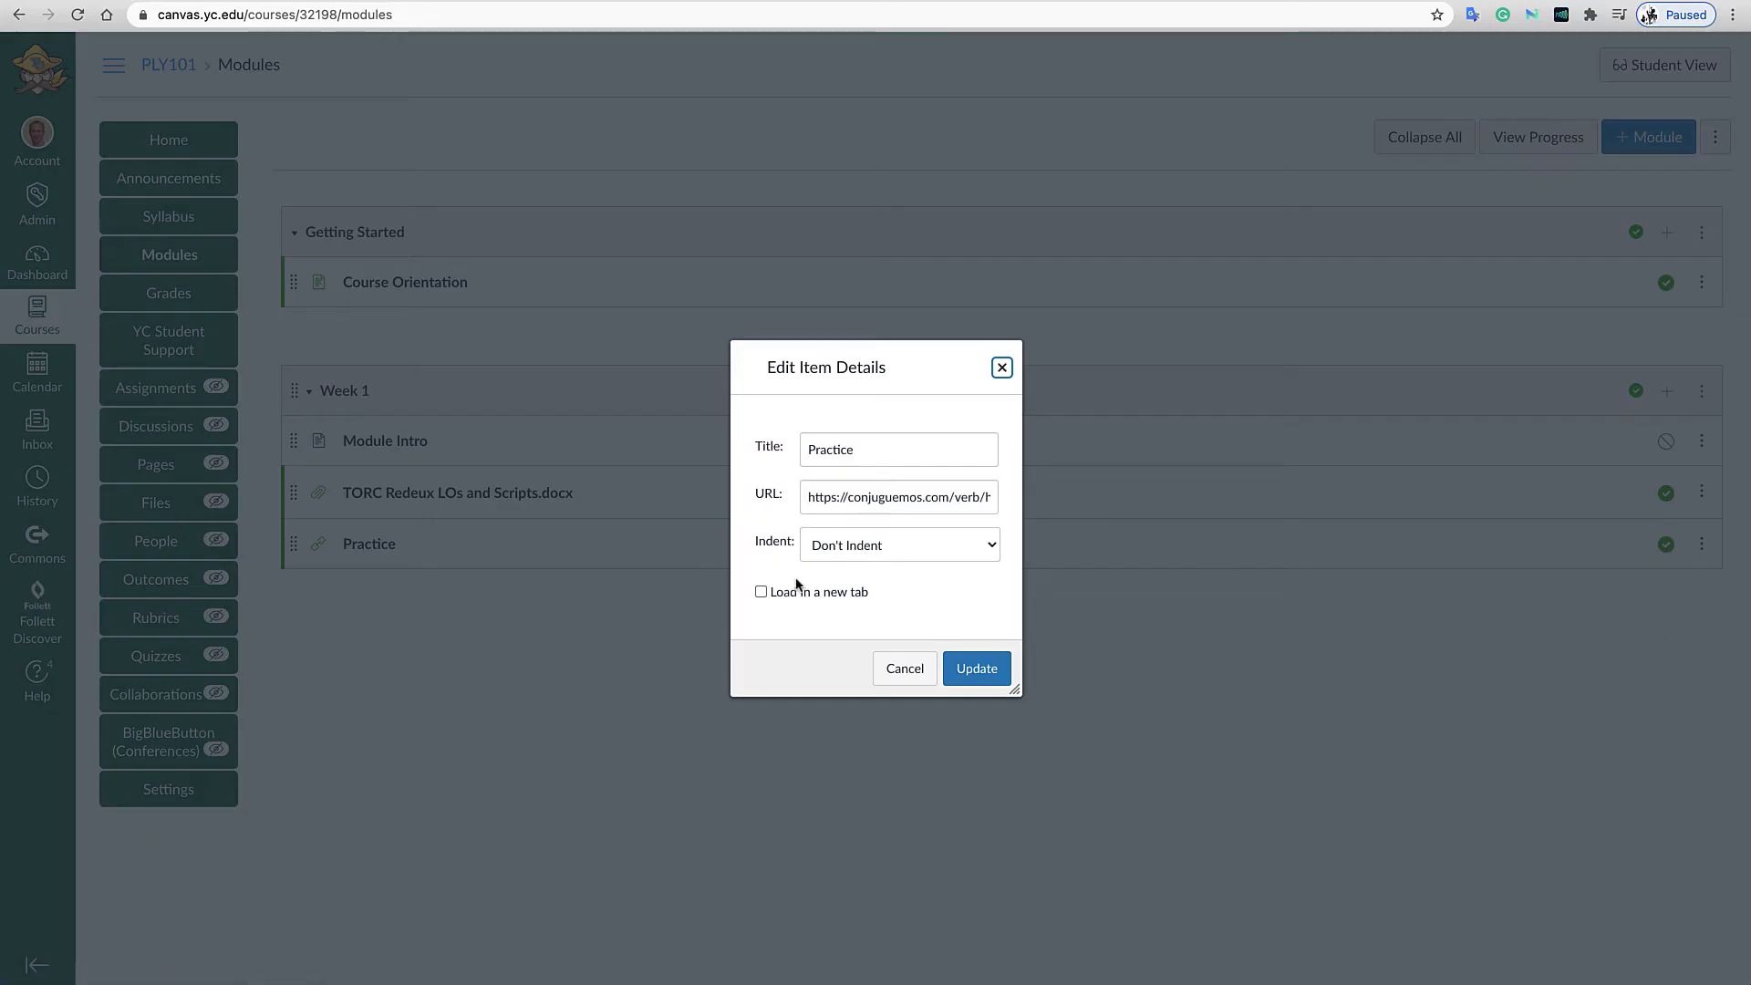
{"action": "left_click", "coordinate": [762, 593]}
{"action": "left_click", "coordinate": [984, 675]}
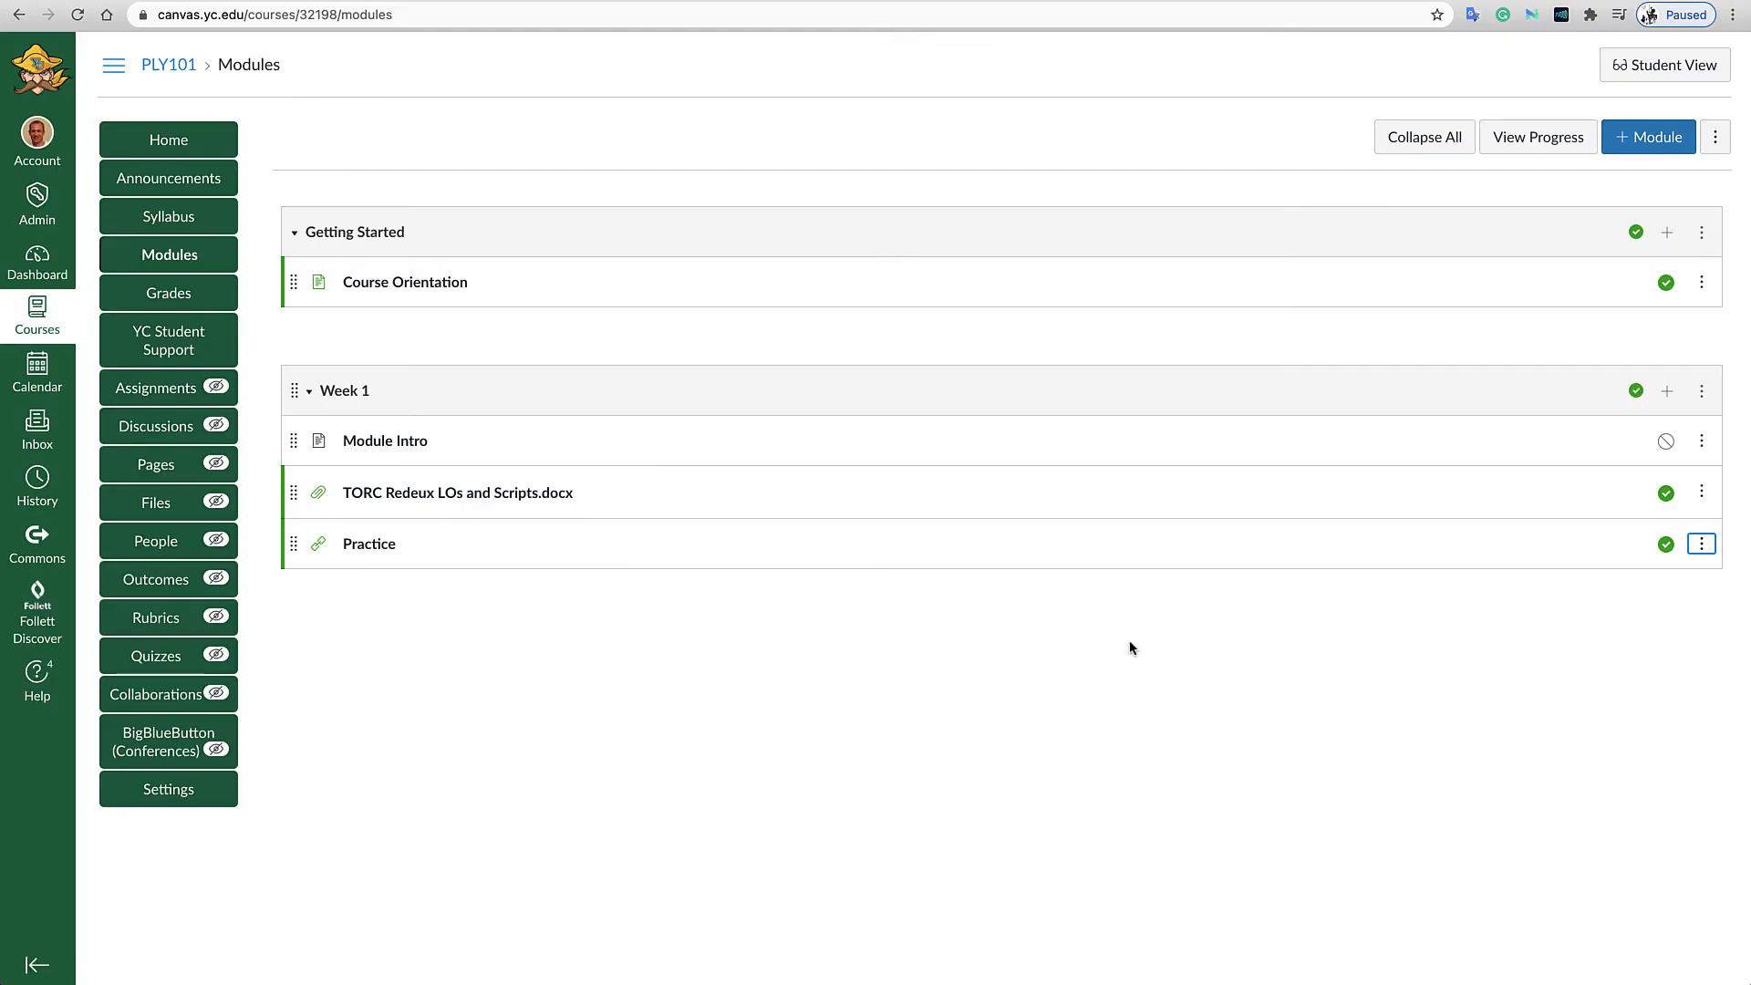
Check as a student how the Practice link opens, close the opened practice tabs, and leave the student view.
{"action": "left_click", "coordinate": [1722, 63]}
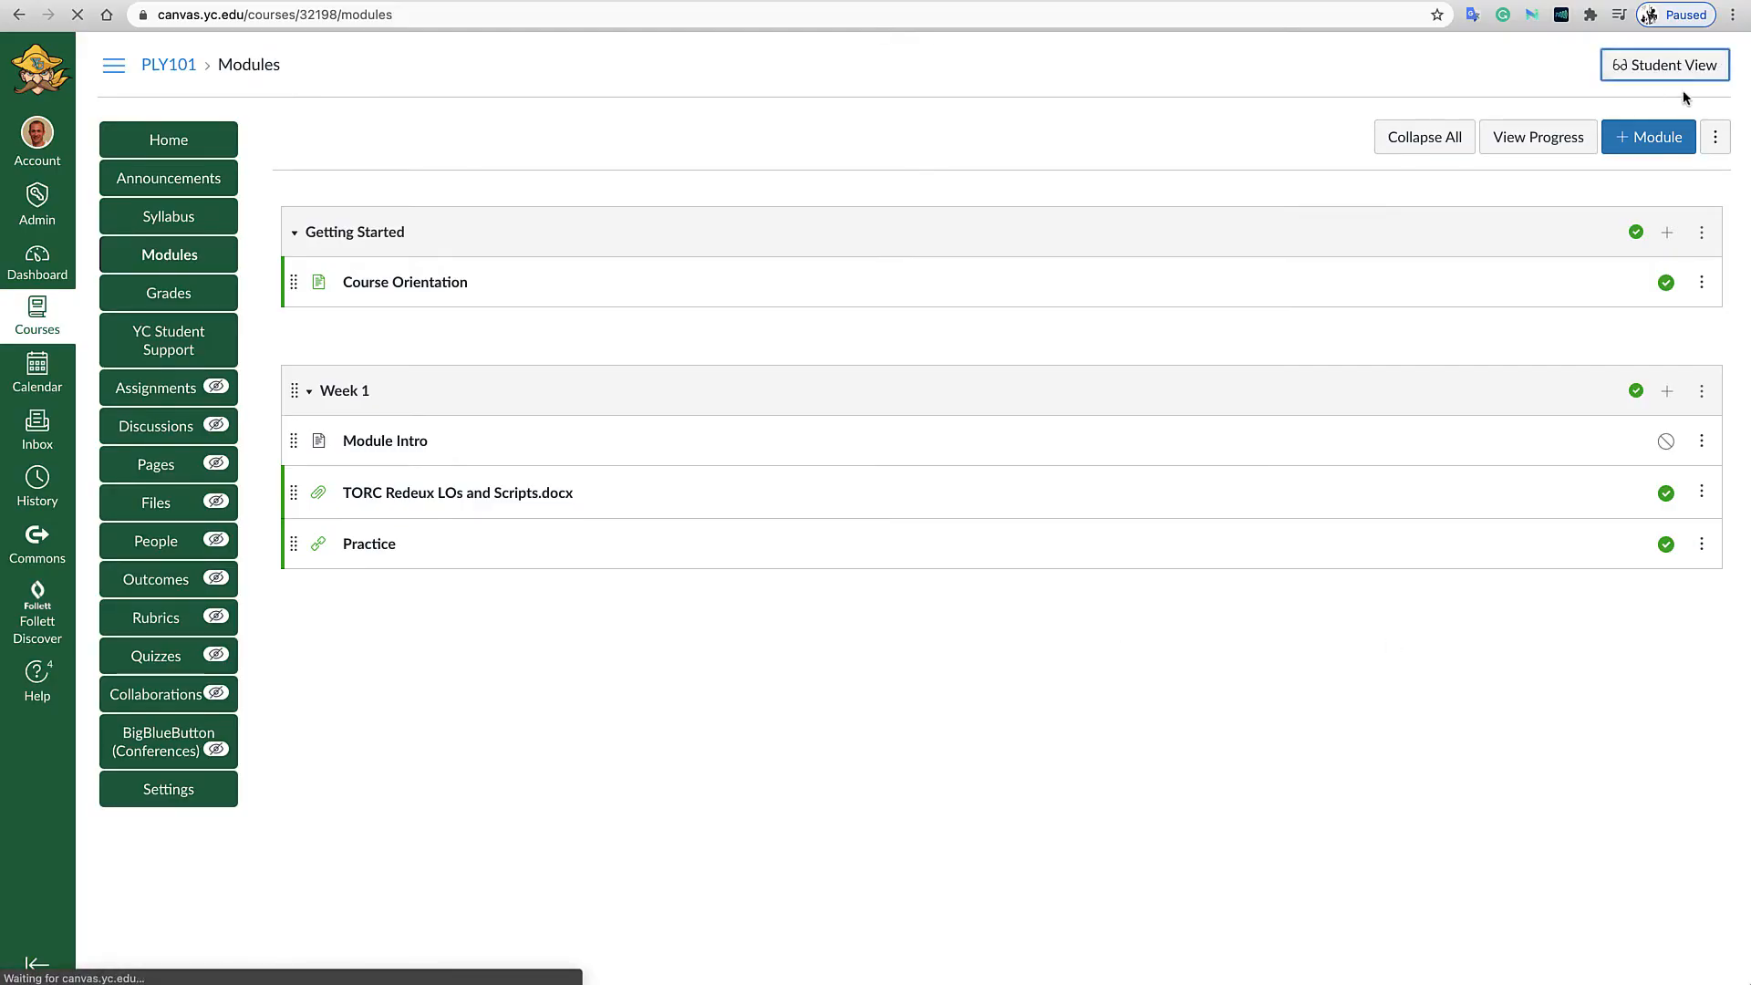
{"action": "left_click", "coordinate": [346, 491]}
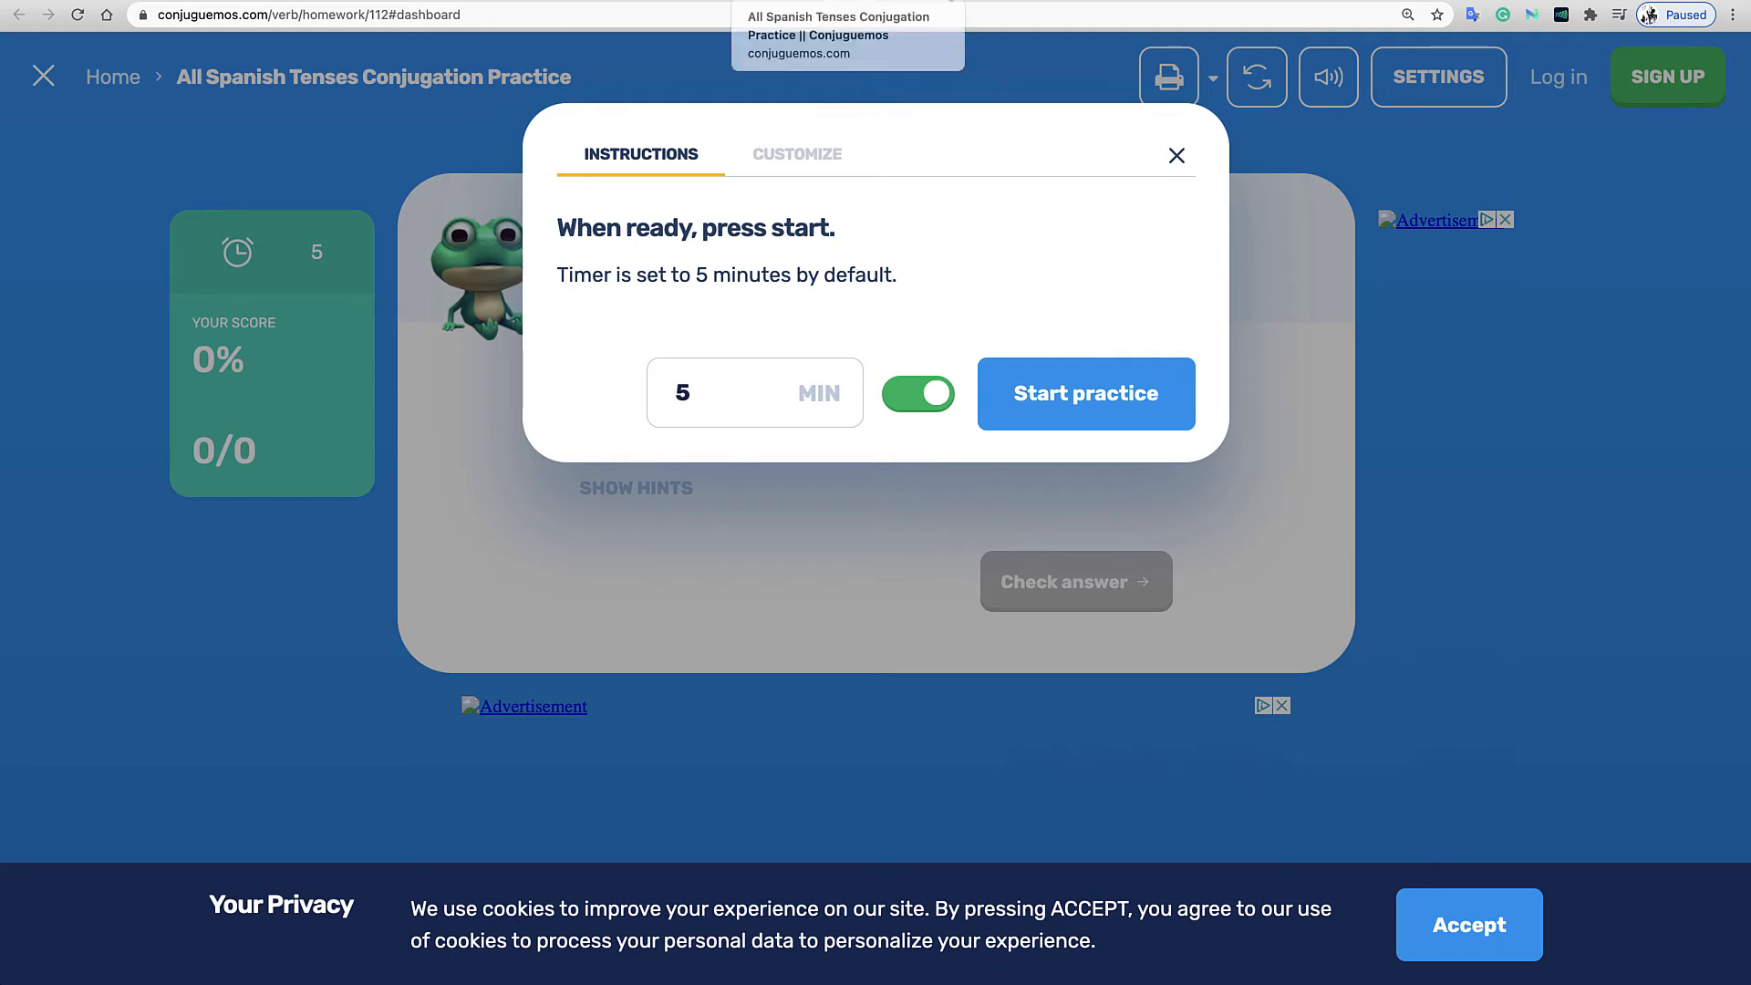
{"action": "left_click", "coordinate": [952, 1]}
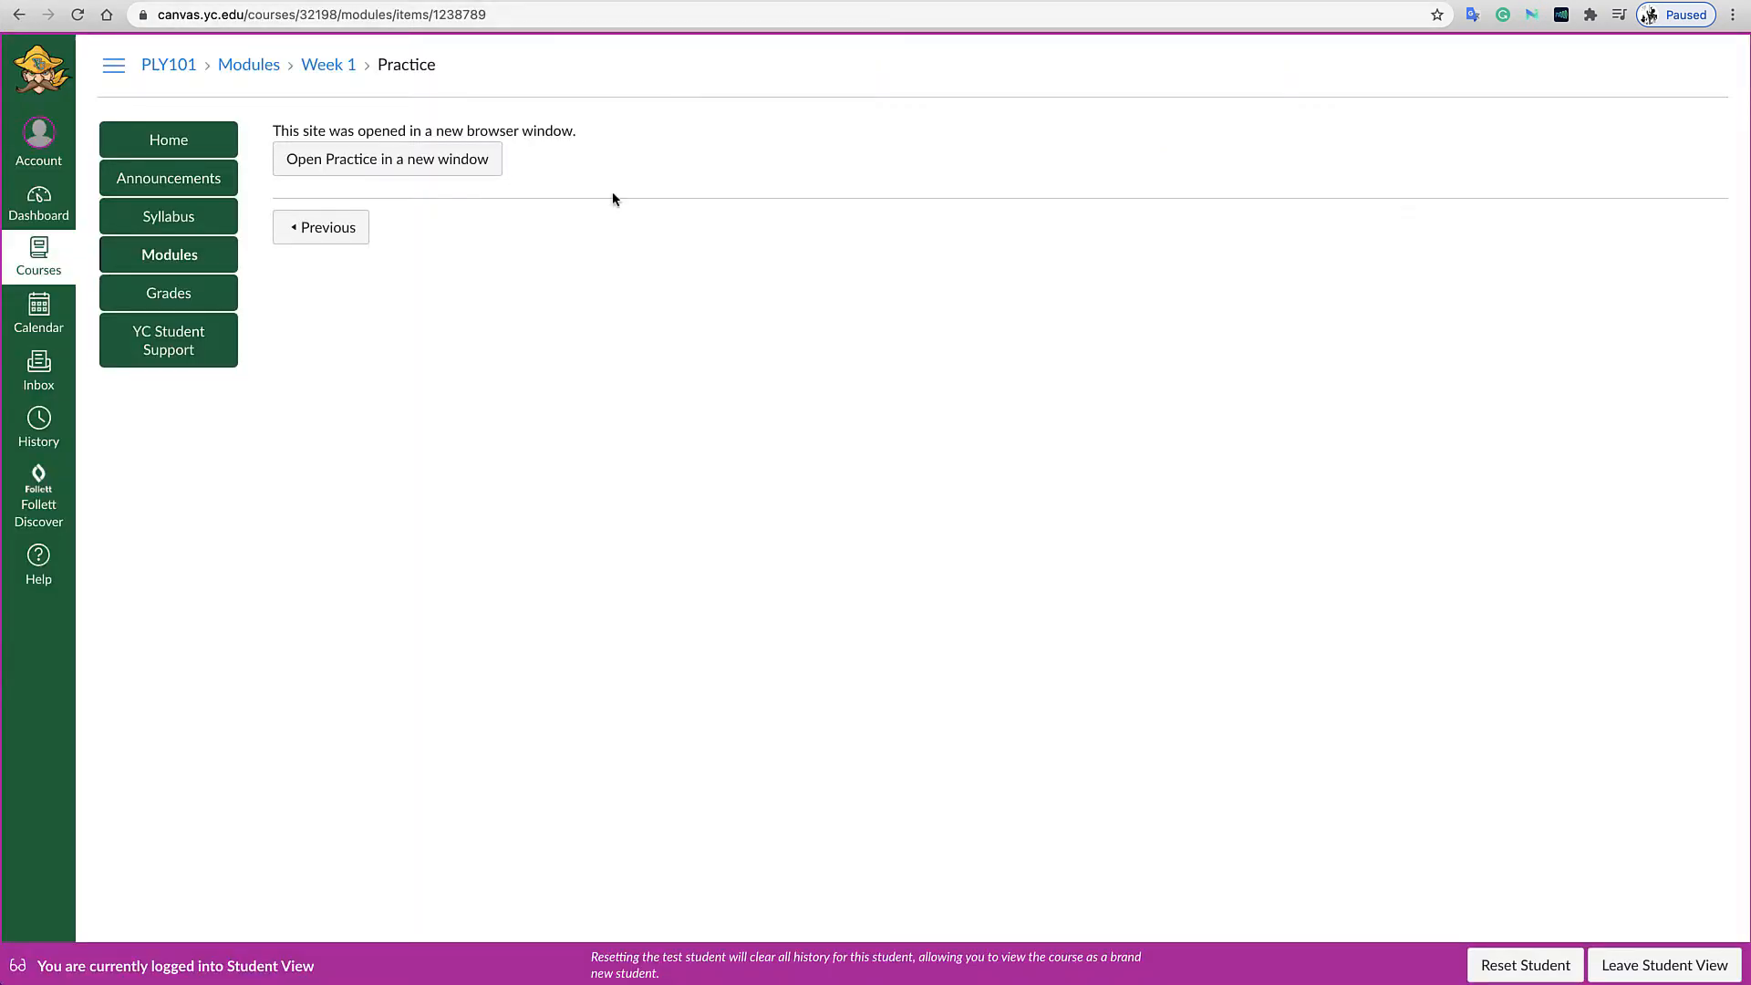
{"action": "left_click", "coordinate": [1676, 975]}
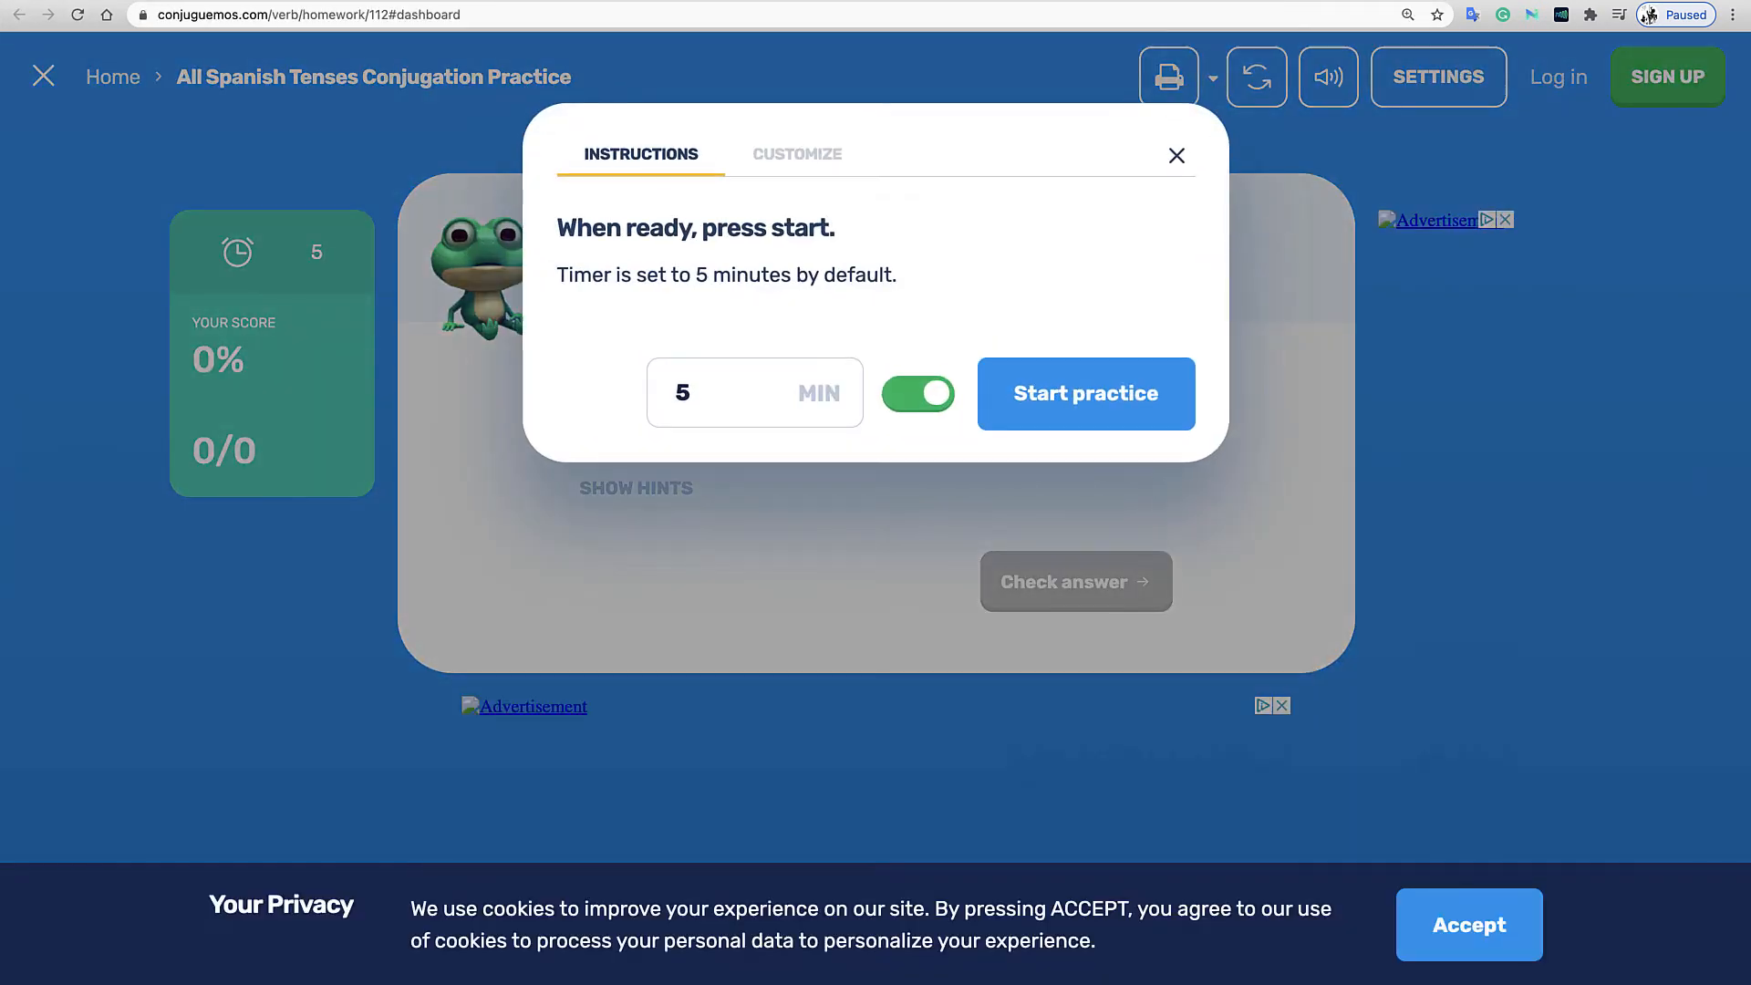
{"action": "left_click", "coordinate": [637, 1]}
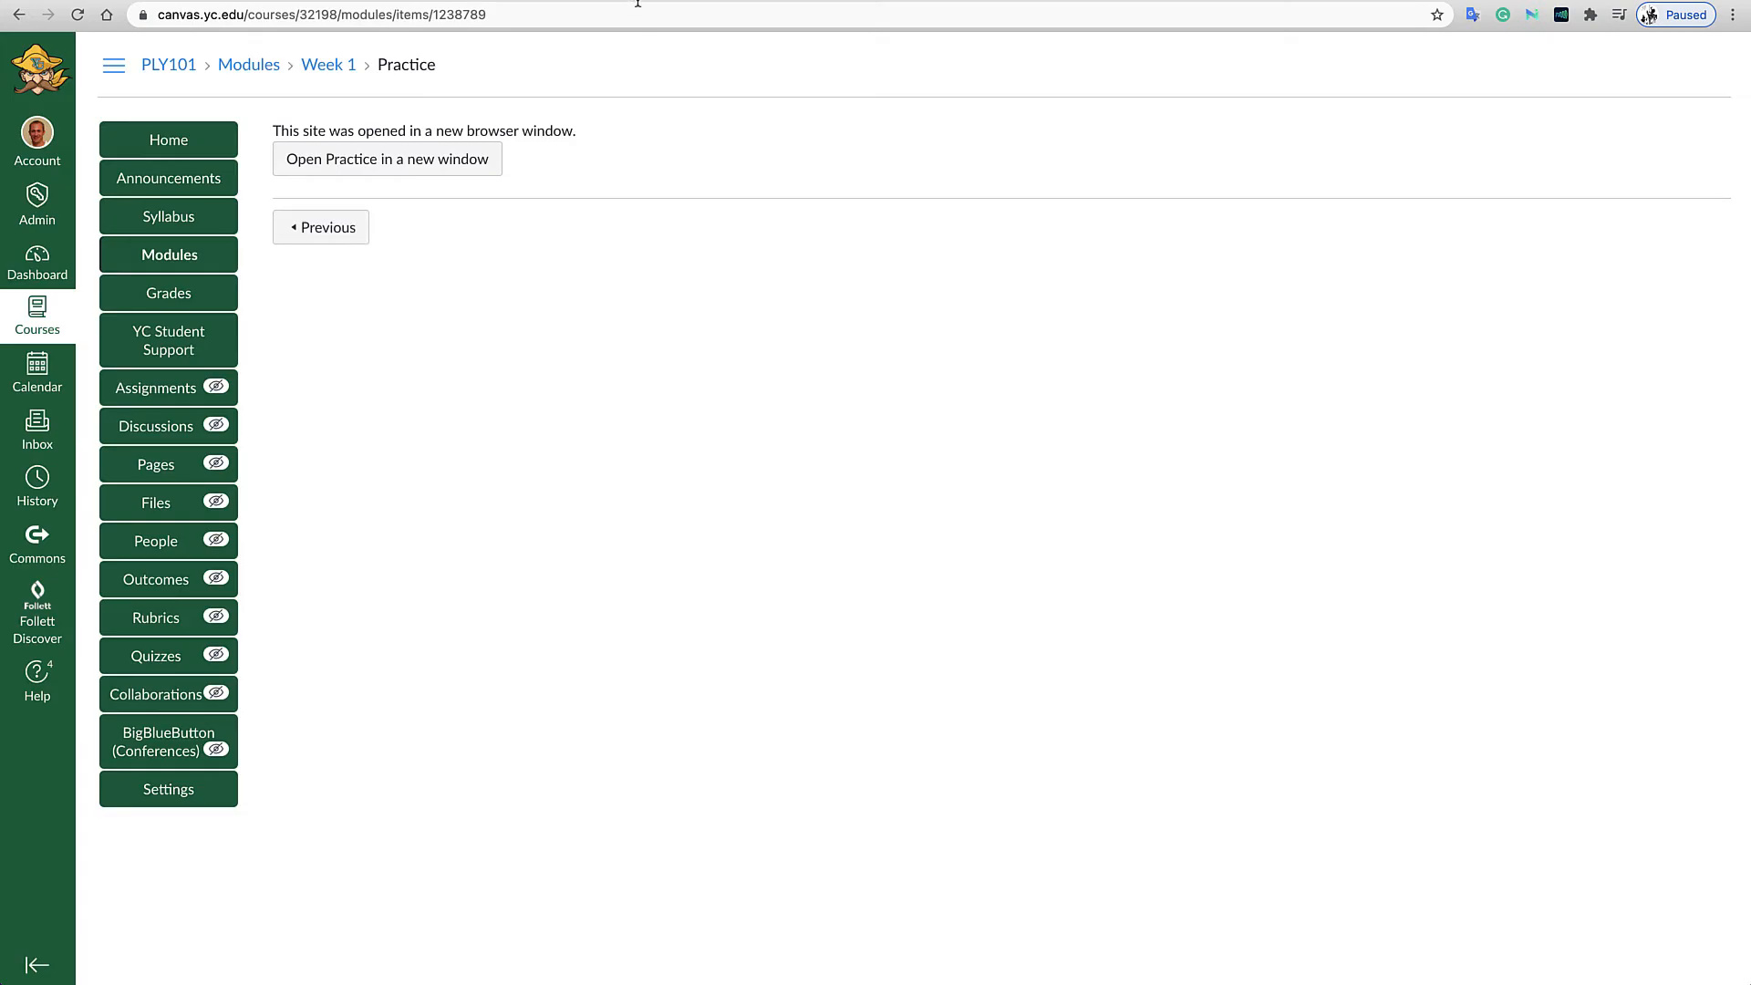
Publish the Module Intro page in Week 1 and add a newly created assignment named "Week 1 Assignment" to the module.
{"action": "left_click", "coordinate": [170, 259]}
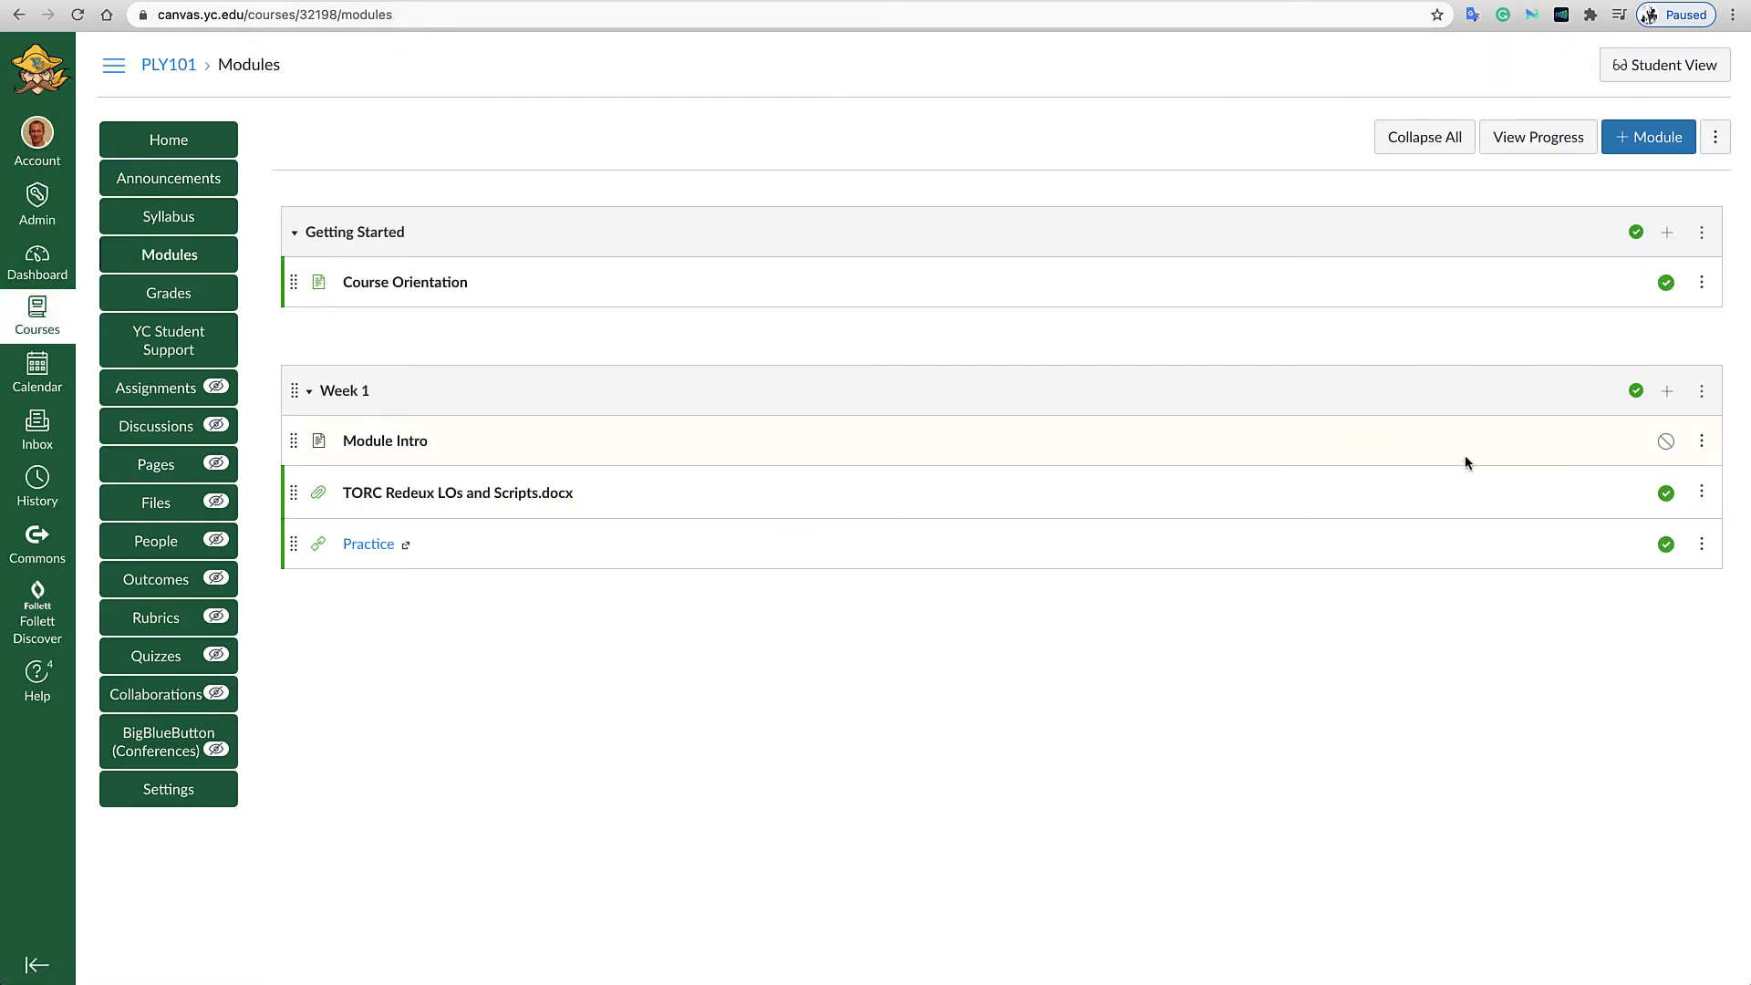
{"action": "left_click", "coordinate": [1666, 390]}
{"action": "left_click", "coordinate": [639, 364]}
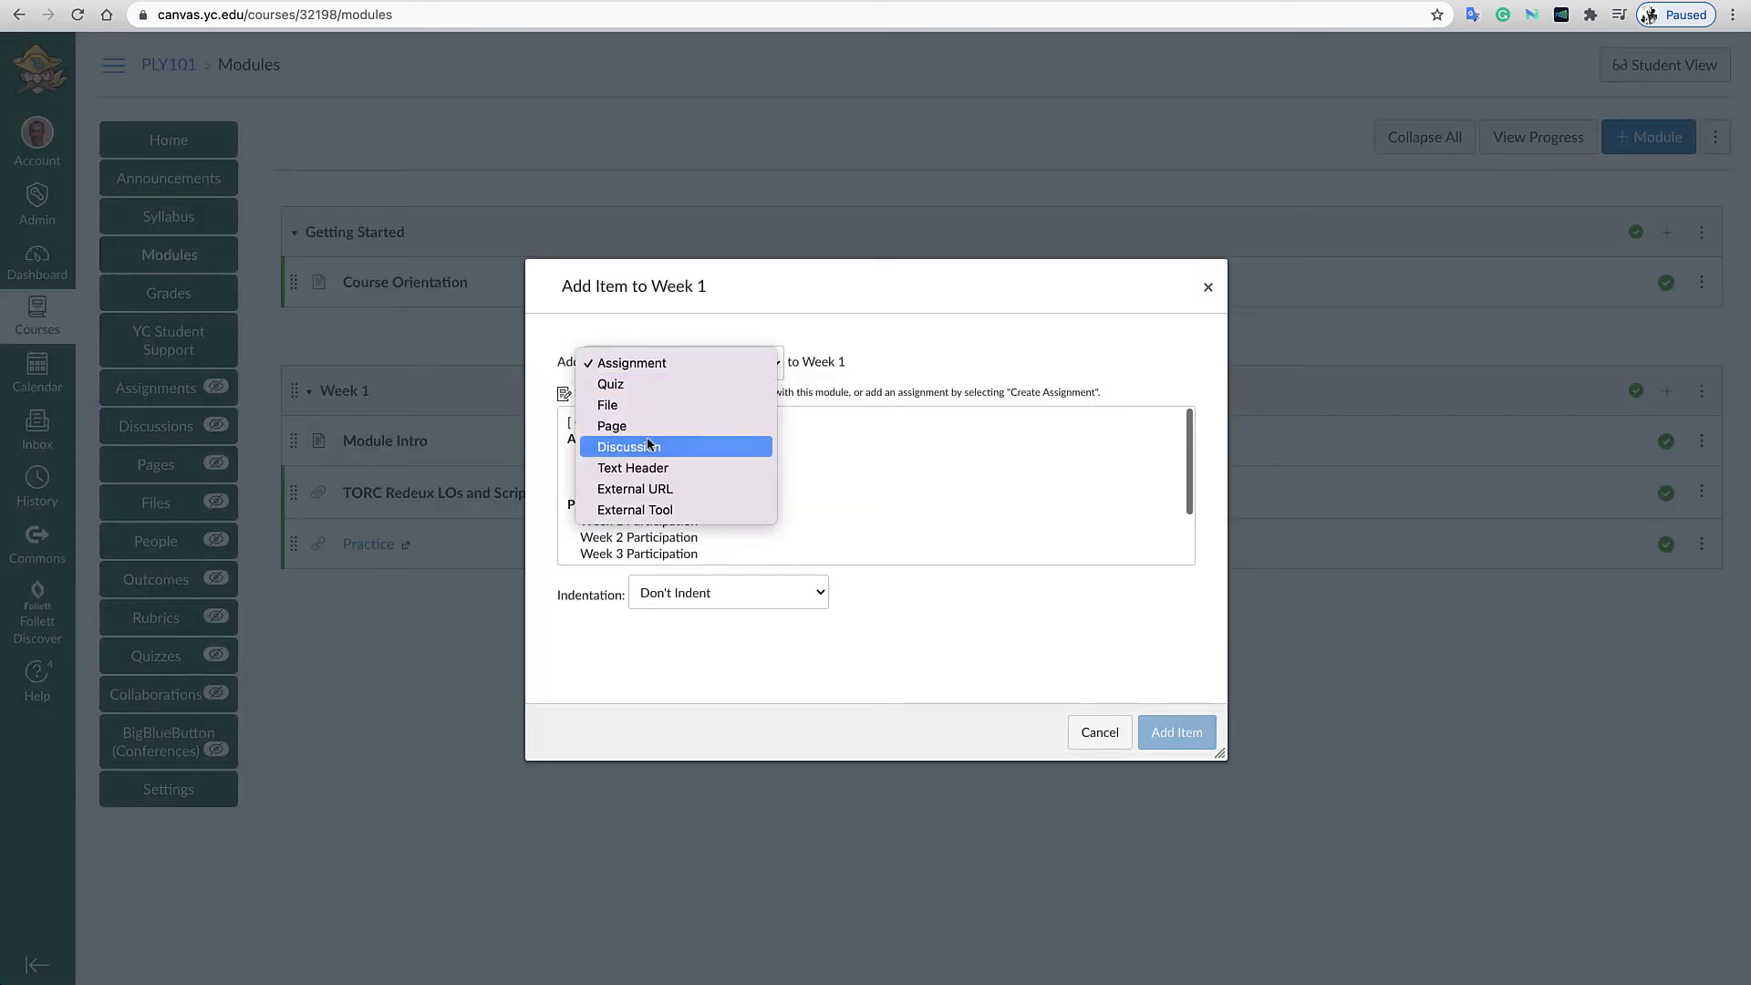
{"action": "left_click", "coordinate": [638, 362]}
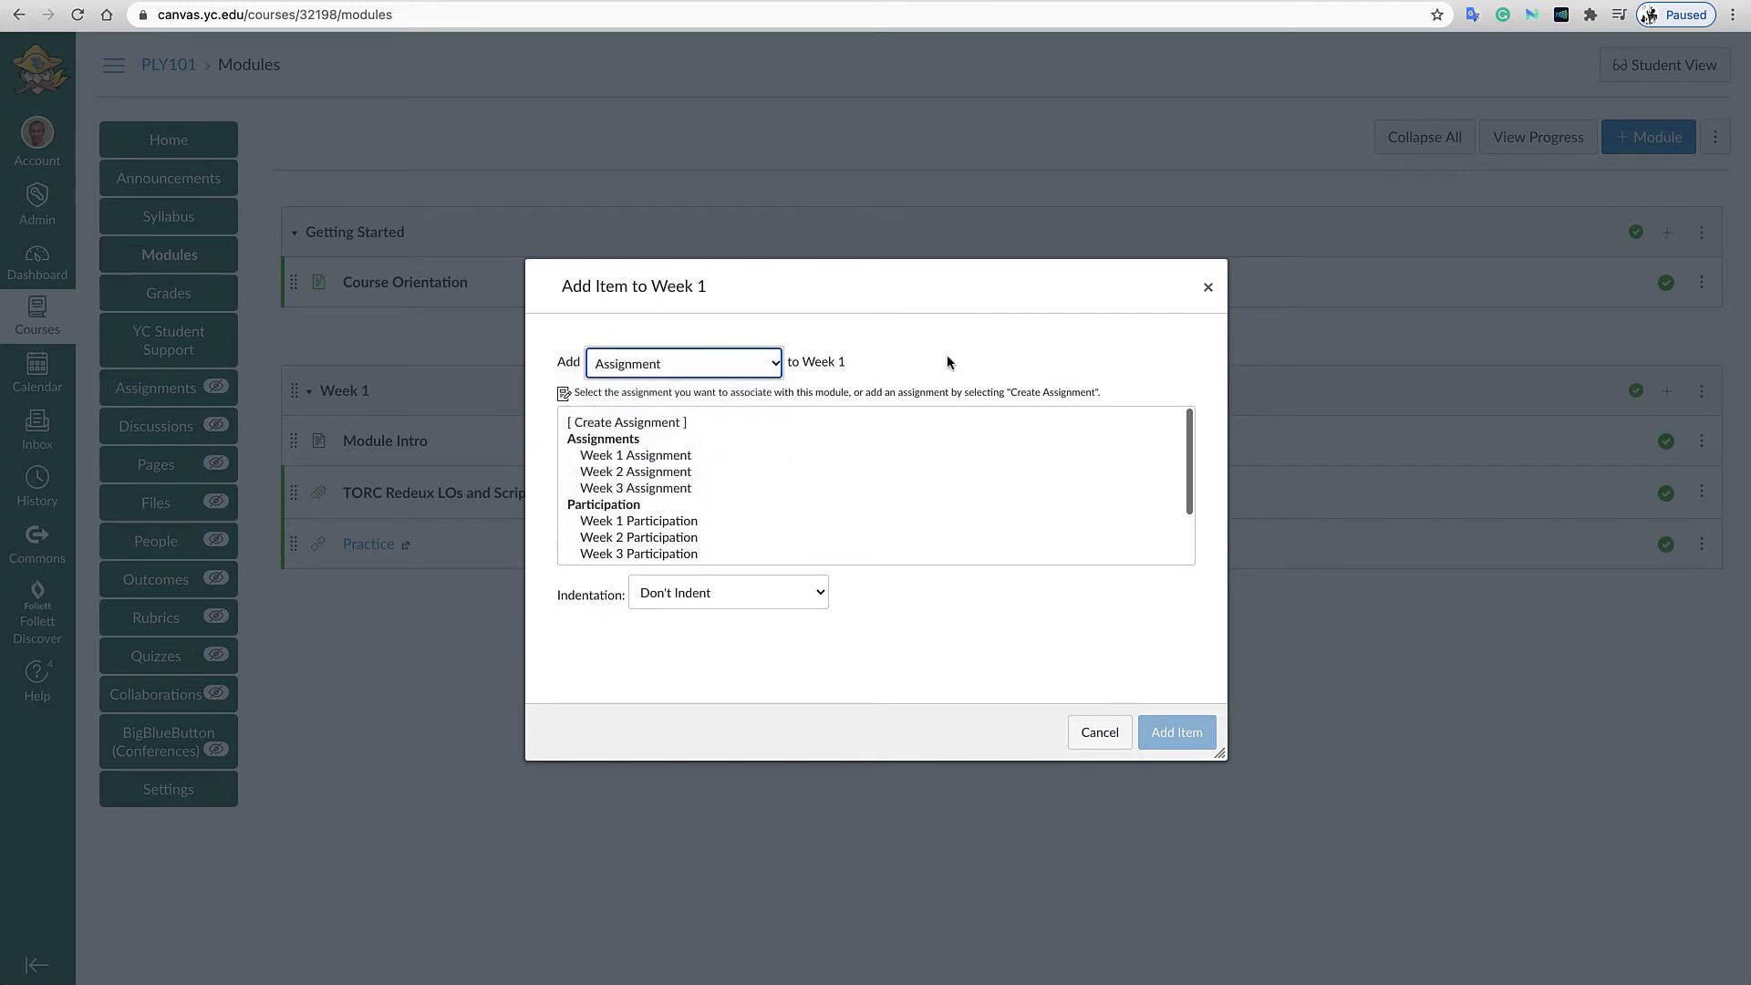
{"action": "left_click", "coordinate": [660, 424]}
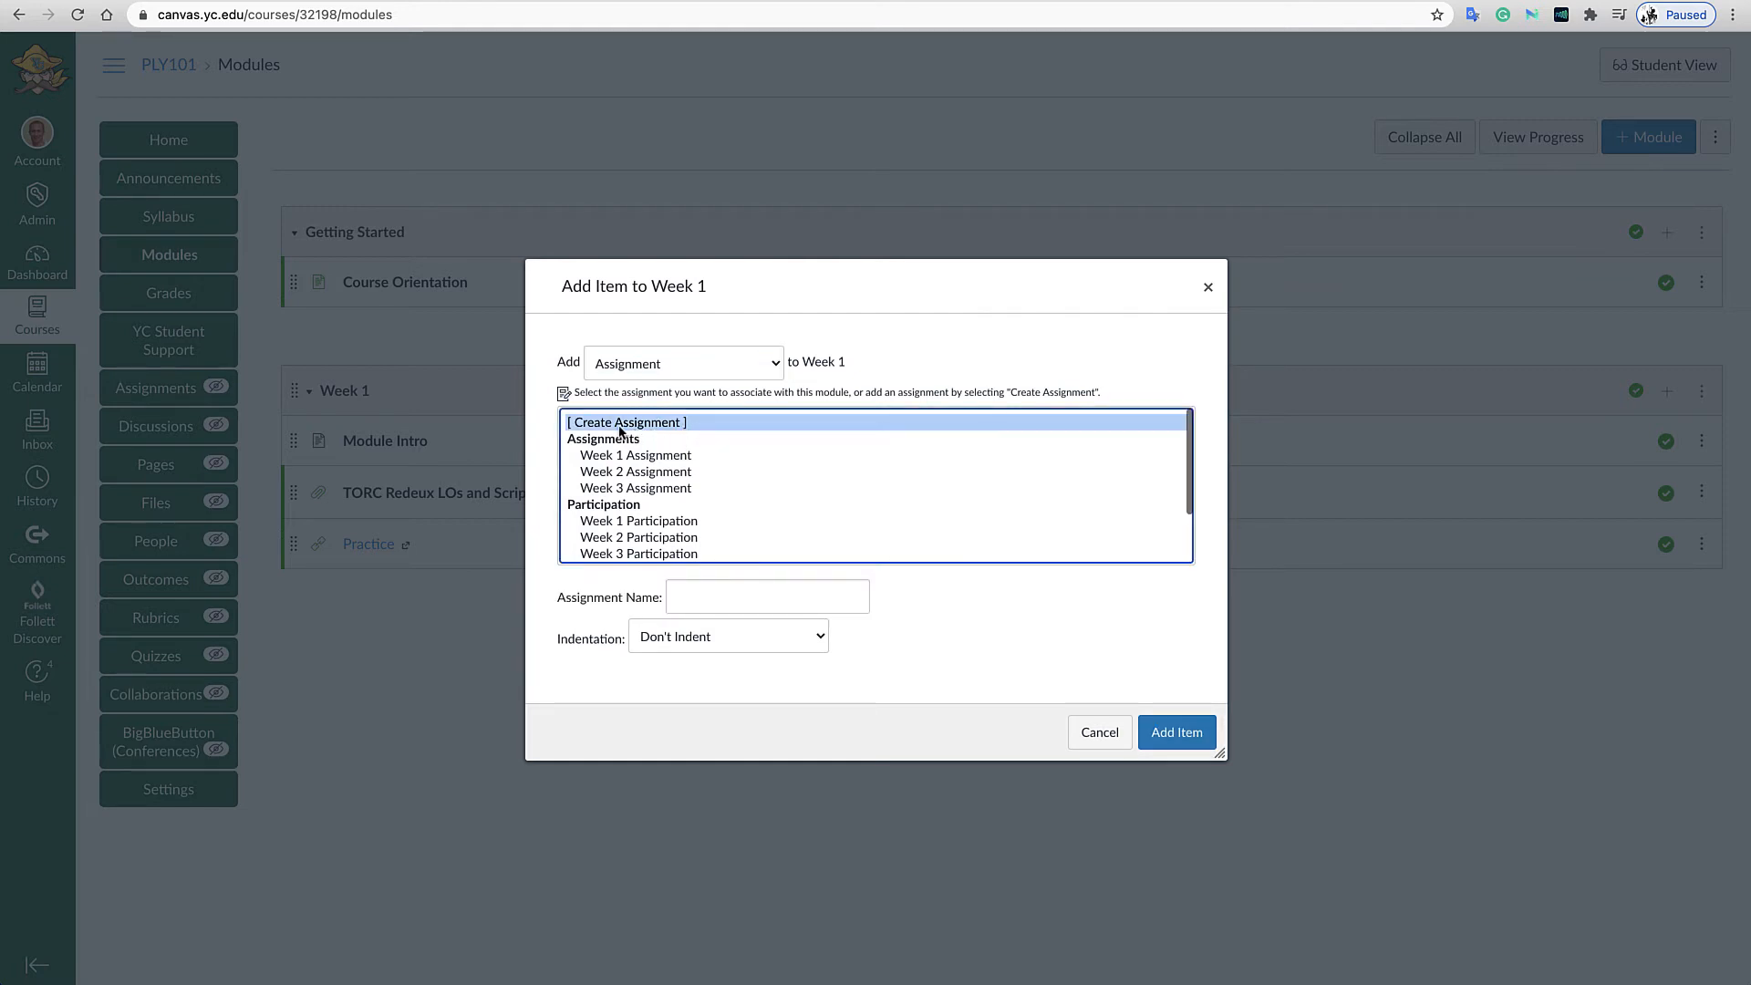
{"action": "left_click", "coordinate": [694, 600]}
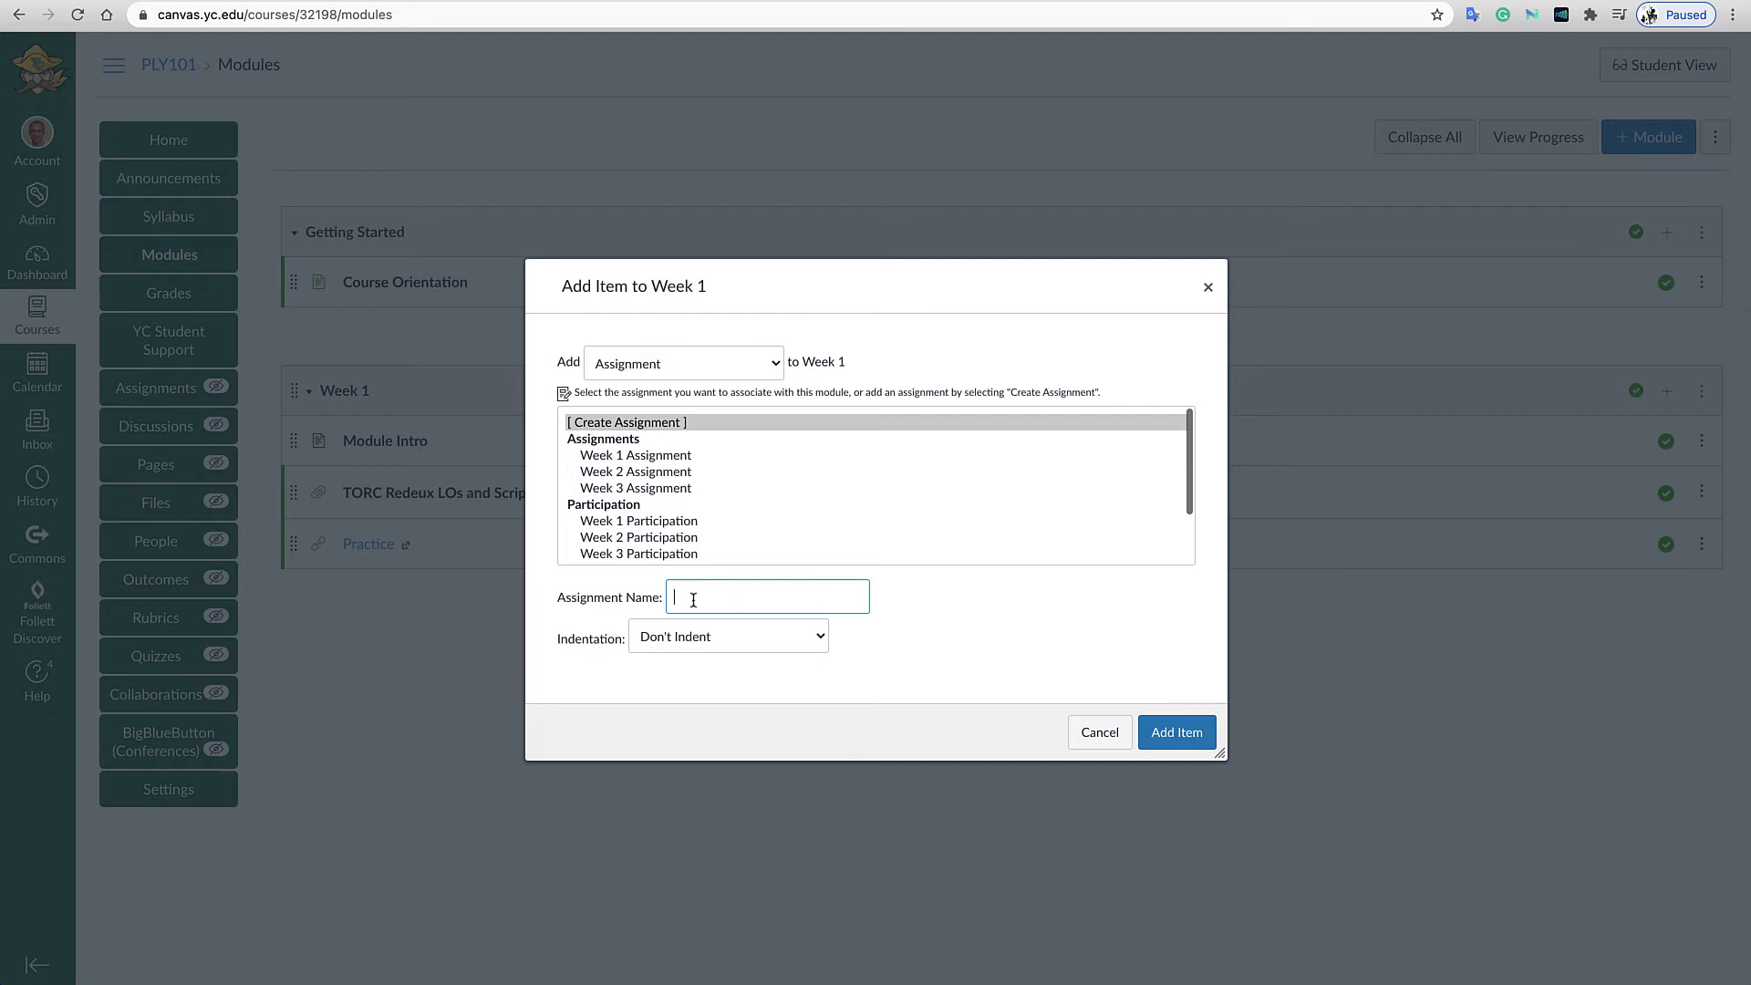
{"action": "type", "text": "Week 1 Assignment"}
{"action": "left_click", "coordinate": [1156, 734]}
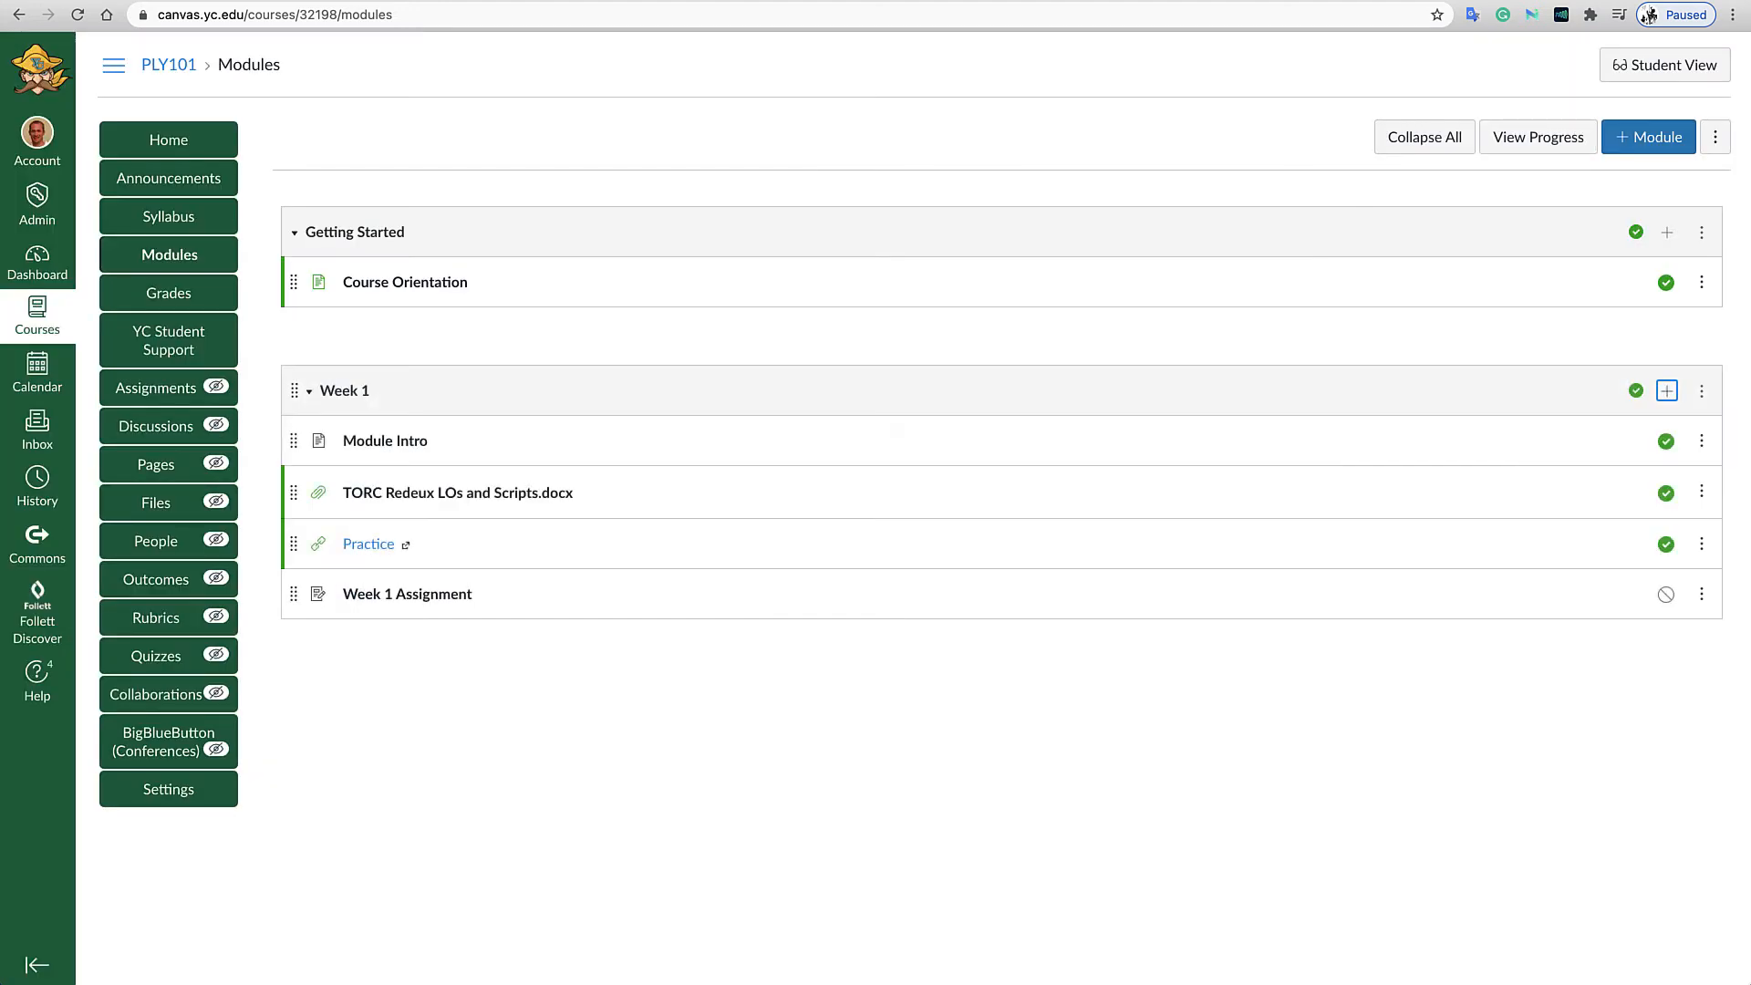
Publish the new Week 1 Assignment and enter "Instructions" as its description.
{"action": "left_click", "coordinate": [1666, 596]}
{"action": "left_click", "coordinate": [436, 598]}
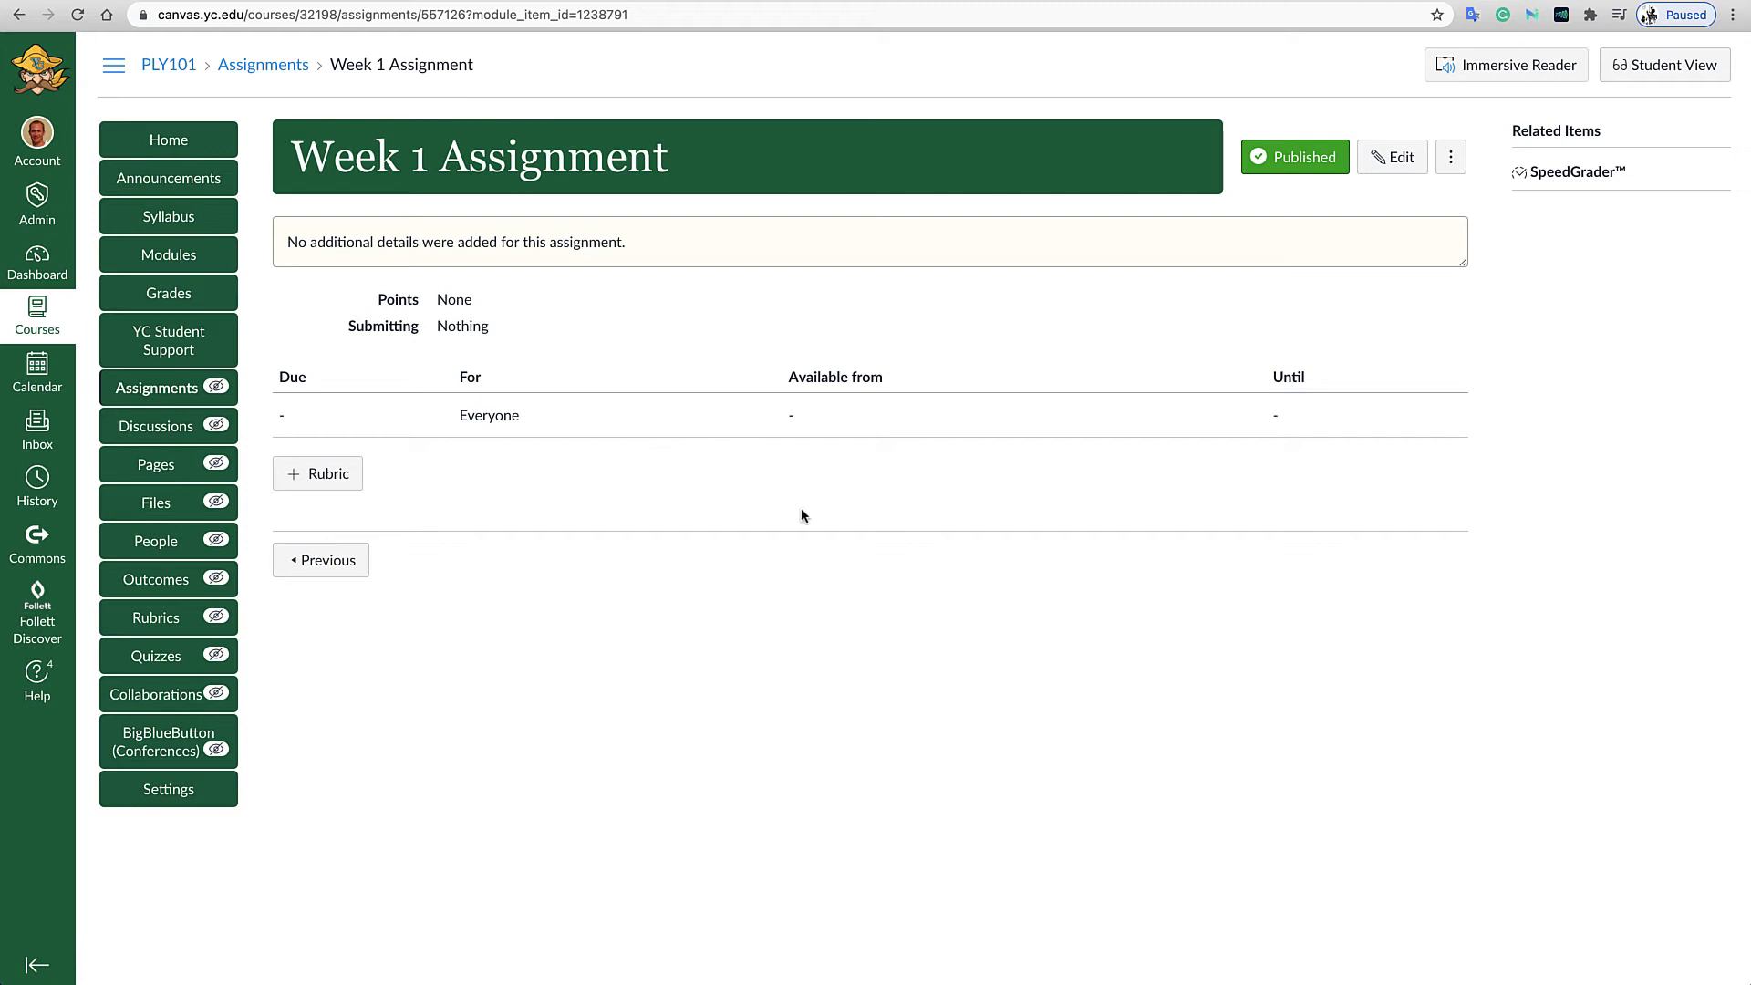
{"action": "left_click", "coordinate": [1405, 161]}
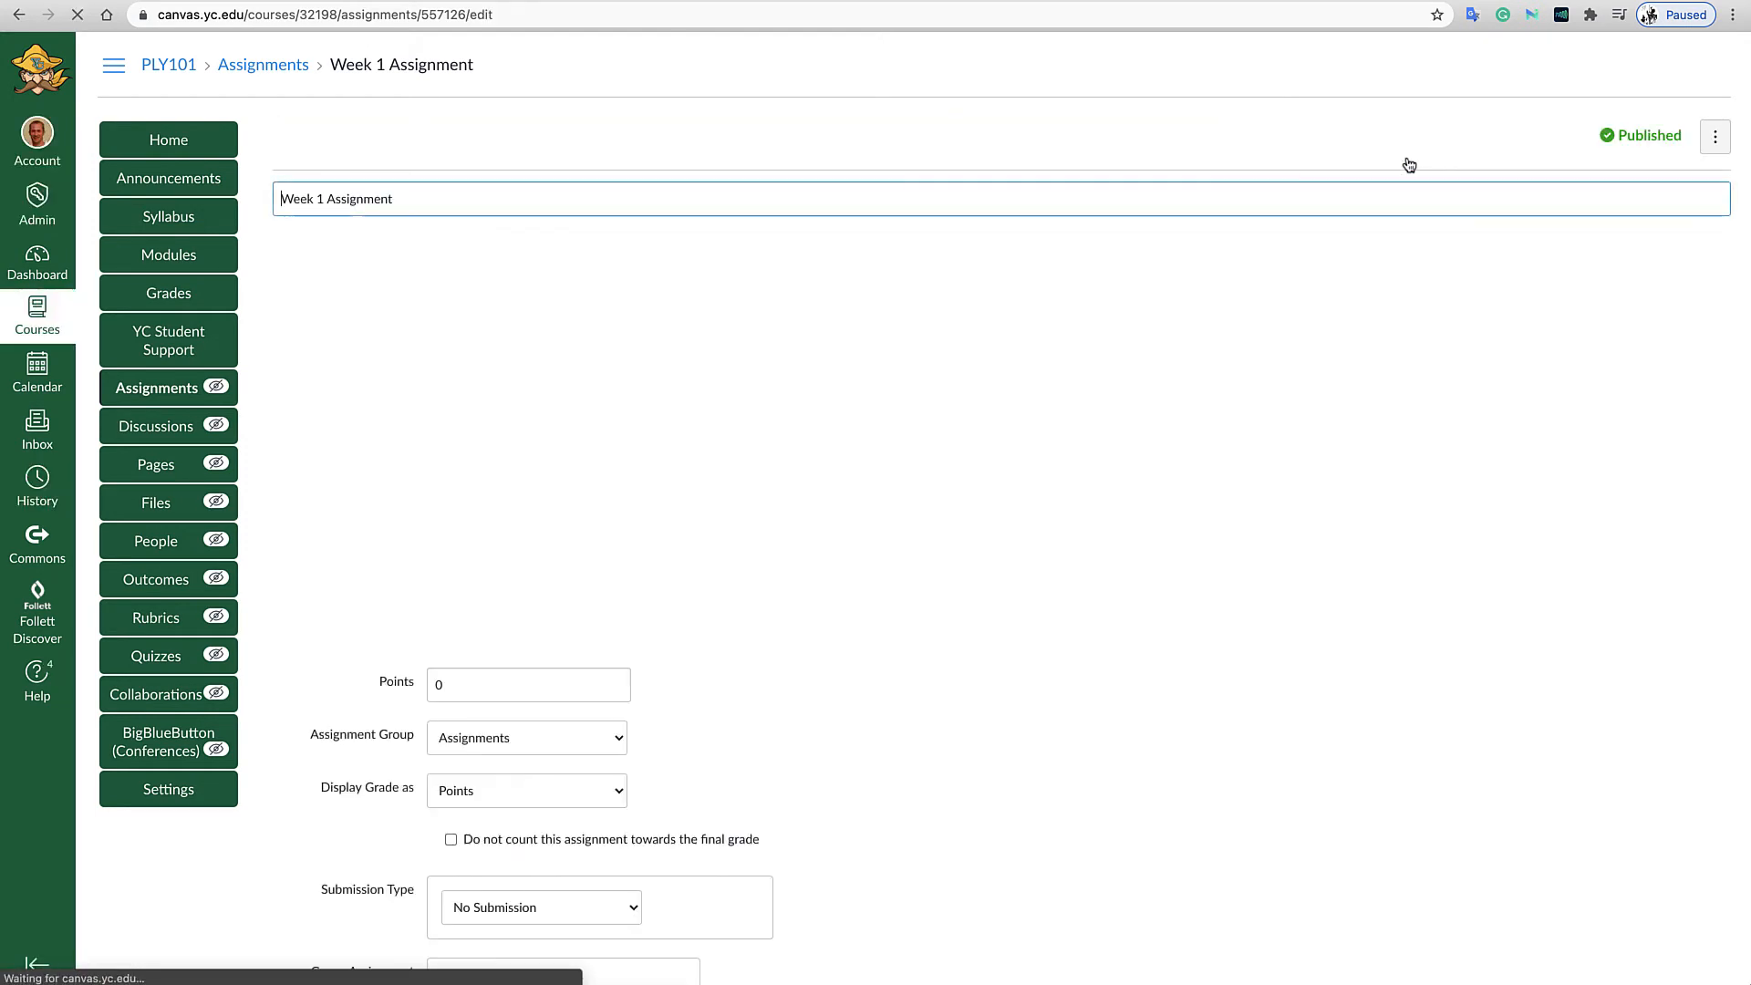
{"action": "left_click", "coordinate": [604, 378]}
{"action": "type", "text": "I"}
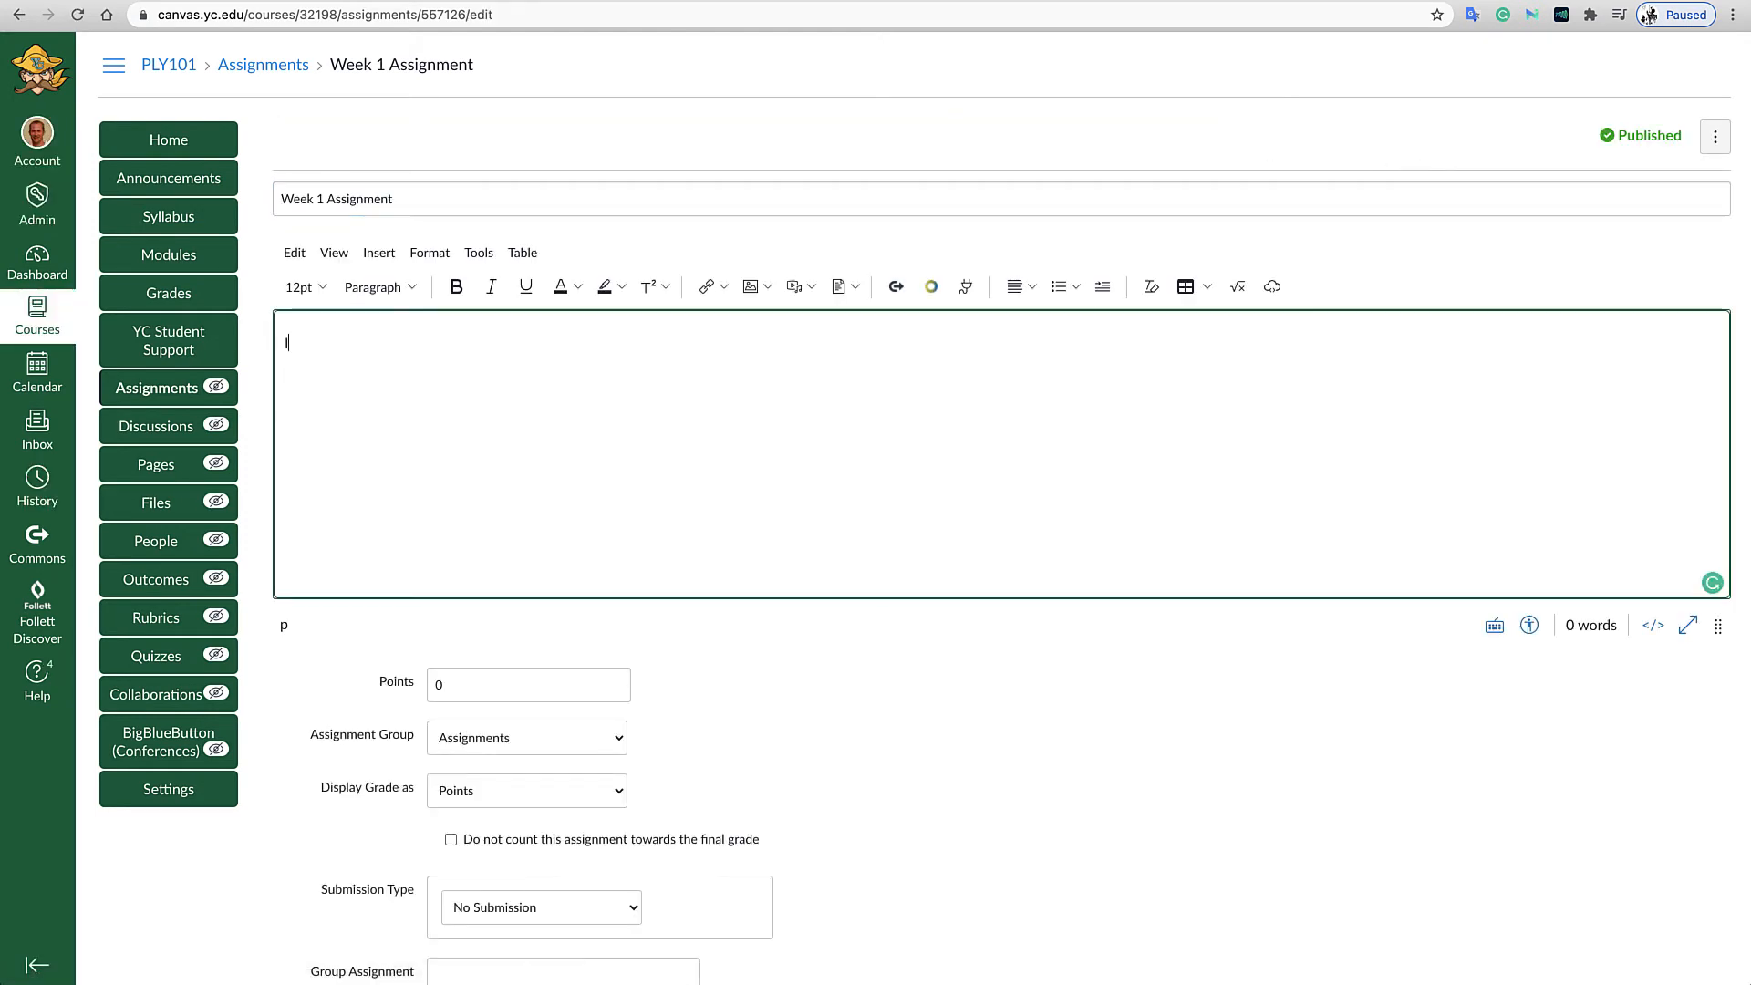
{"action": "type", "text": "nstructions"}
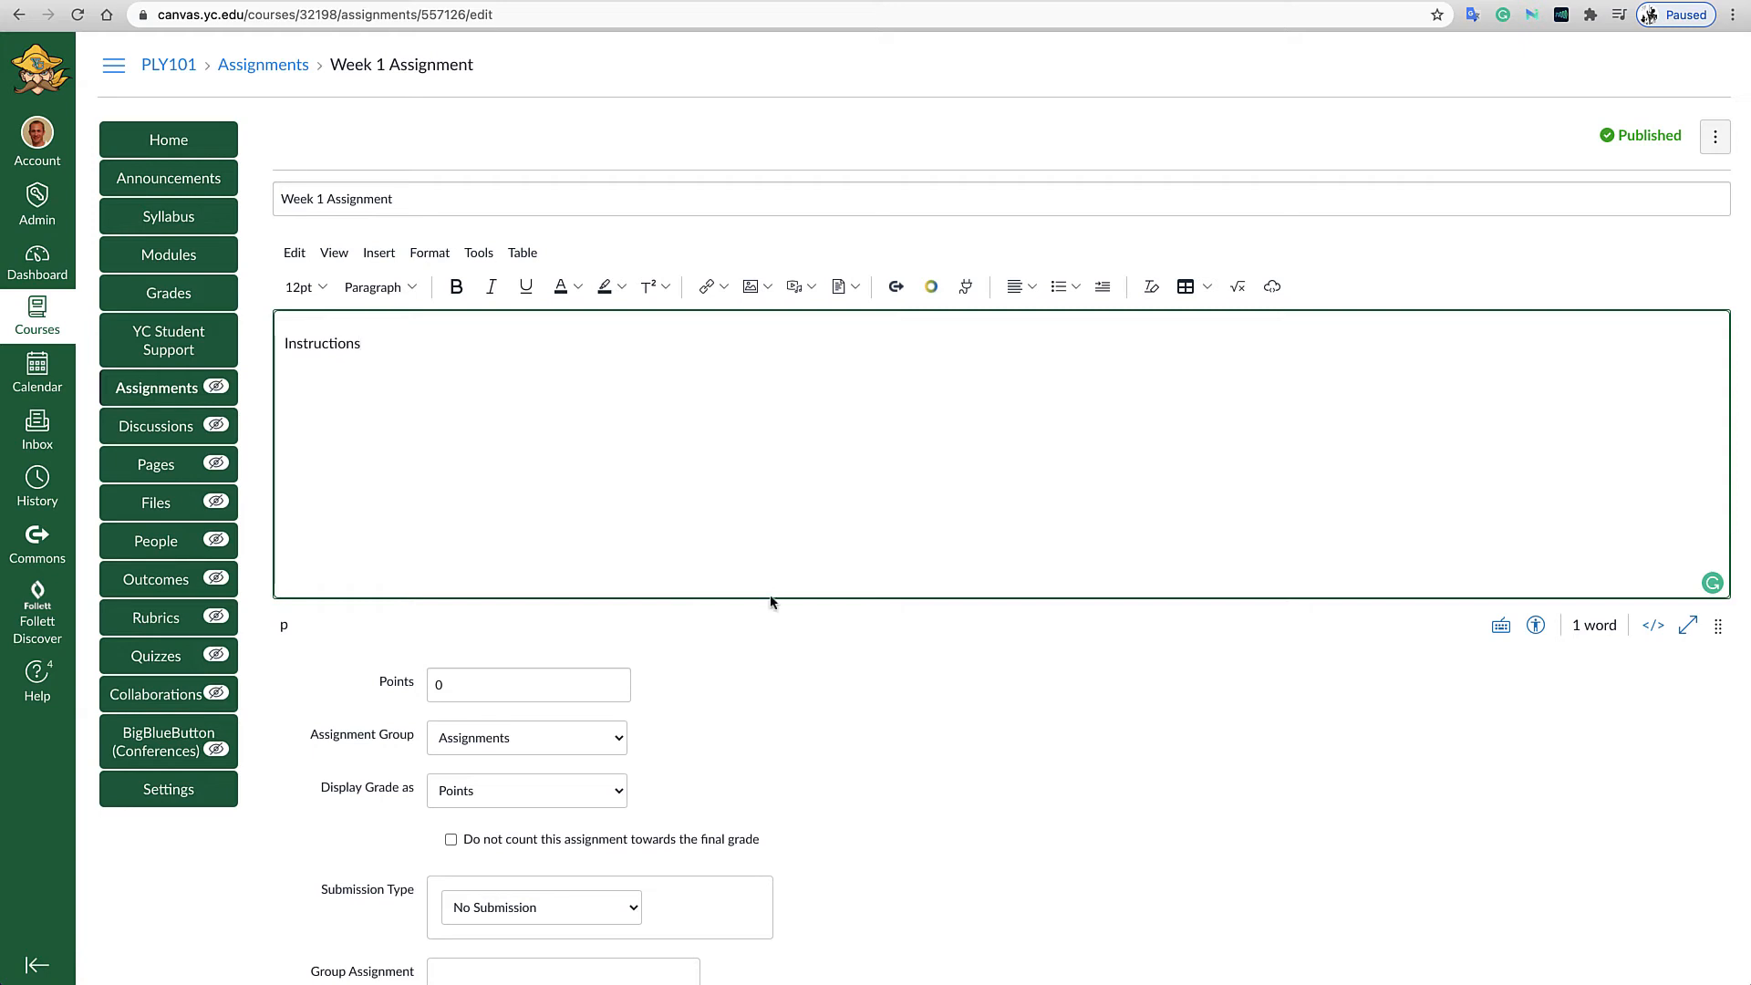
Set the points for the Week 1 Assignment to 10.
{"action": "double_click", "coordinate": [446, 691]}
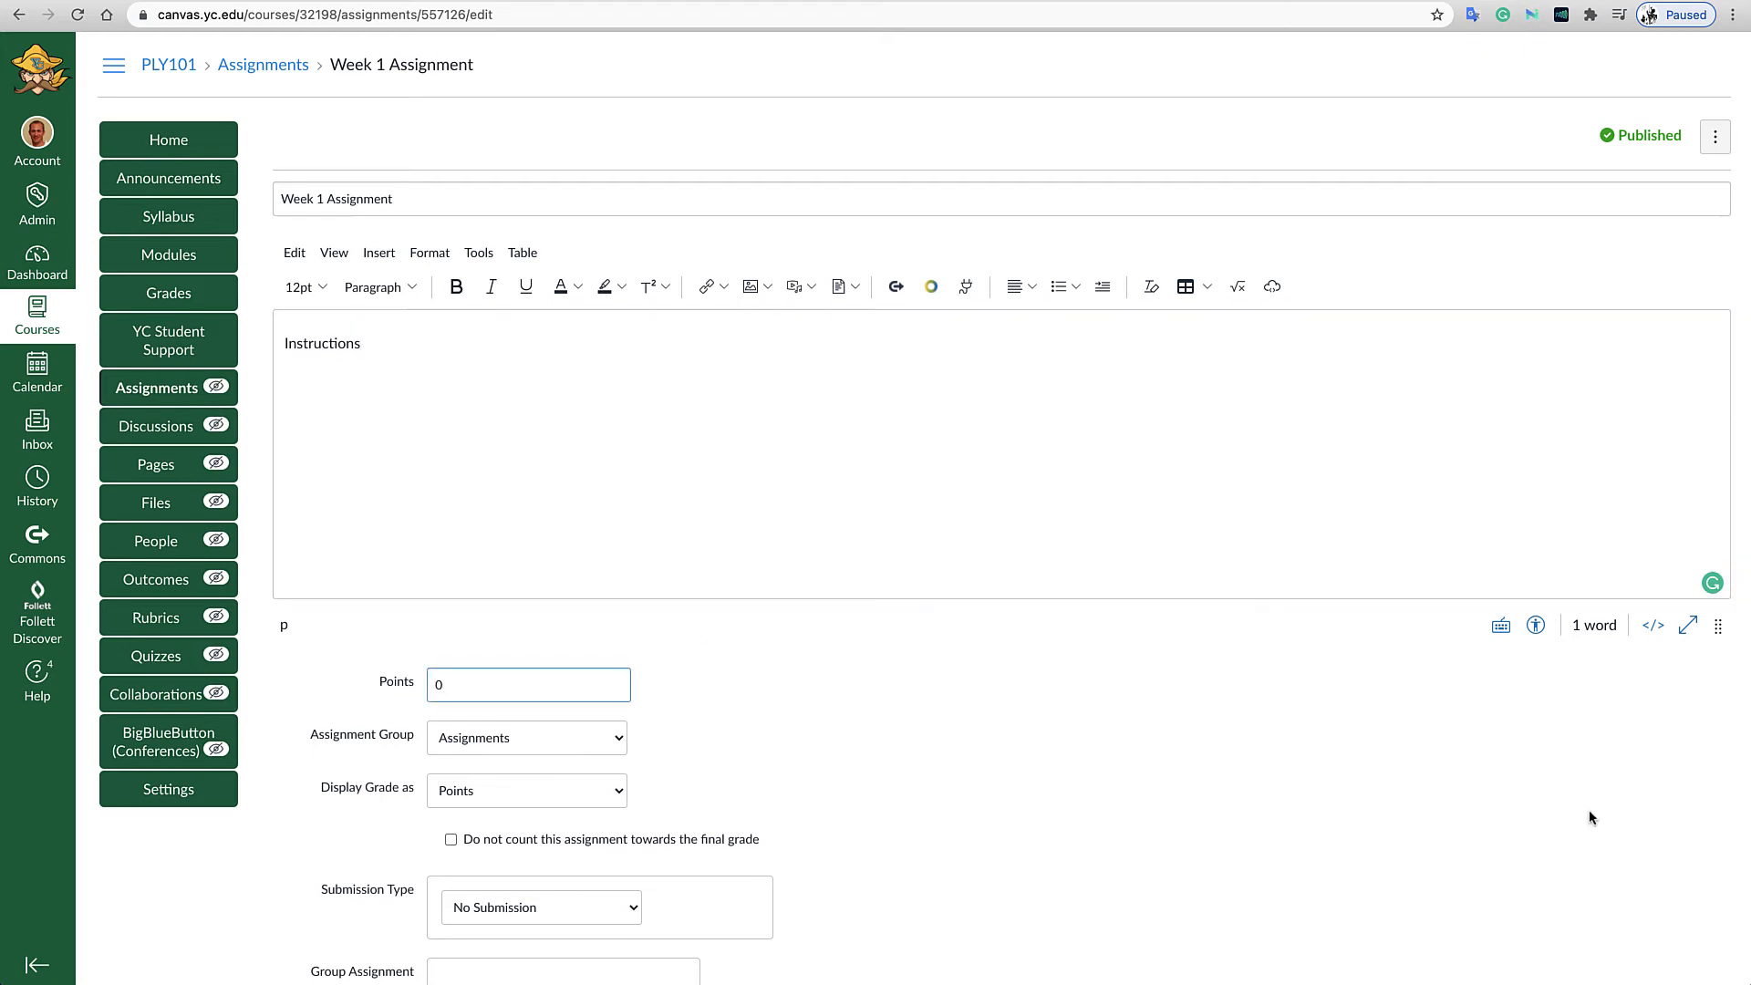
{"action": "type", "text": "10"}
{"action": "scroll", "coordinate": [1153, 828], "scroll_direction": "down", "scroll_amount": 3}
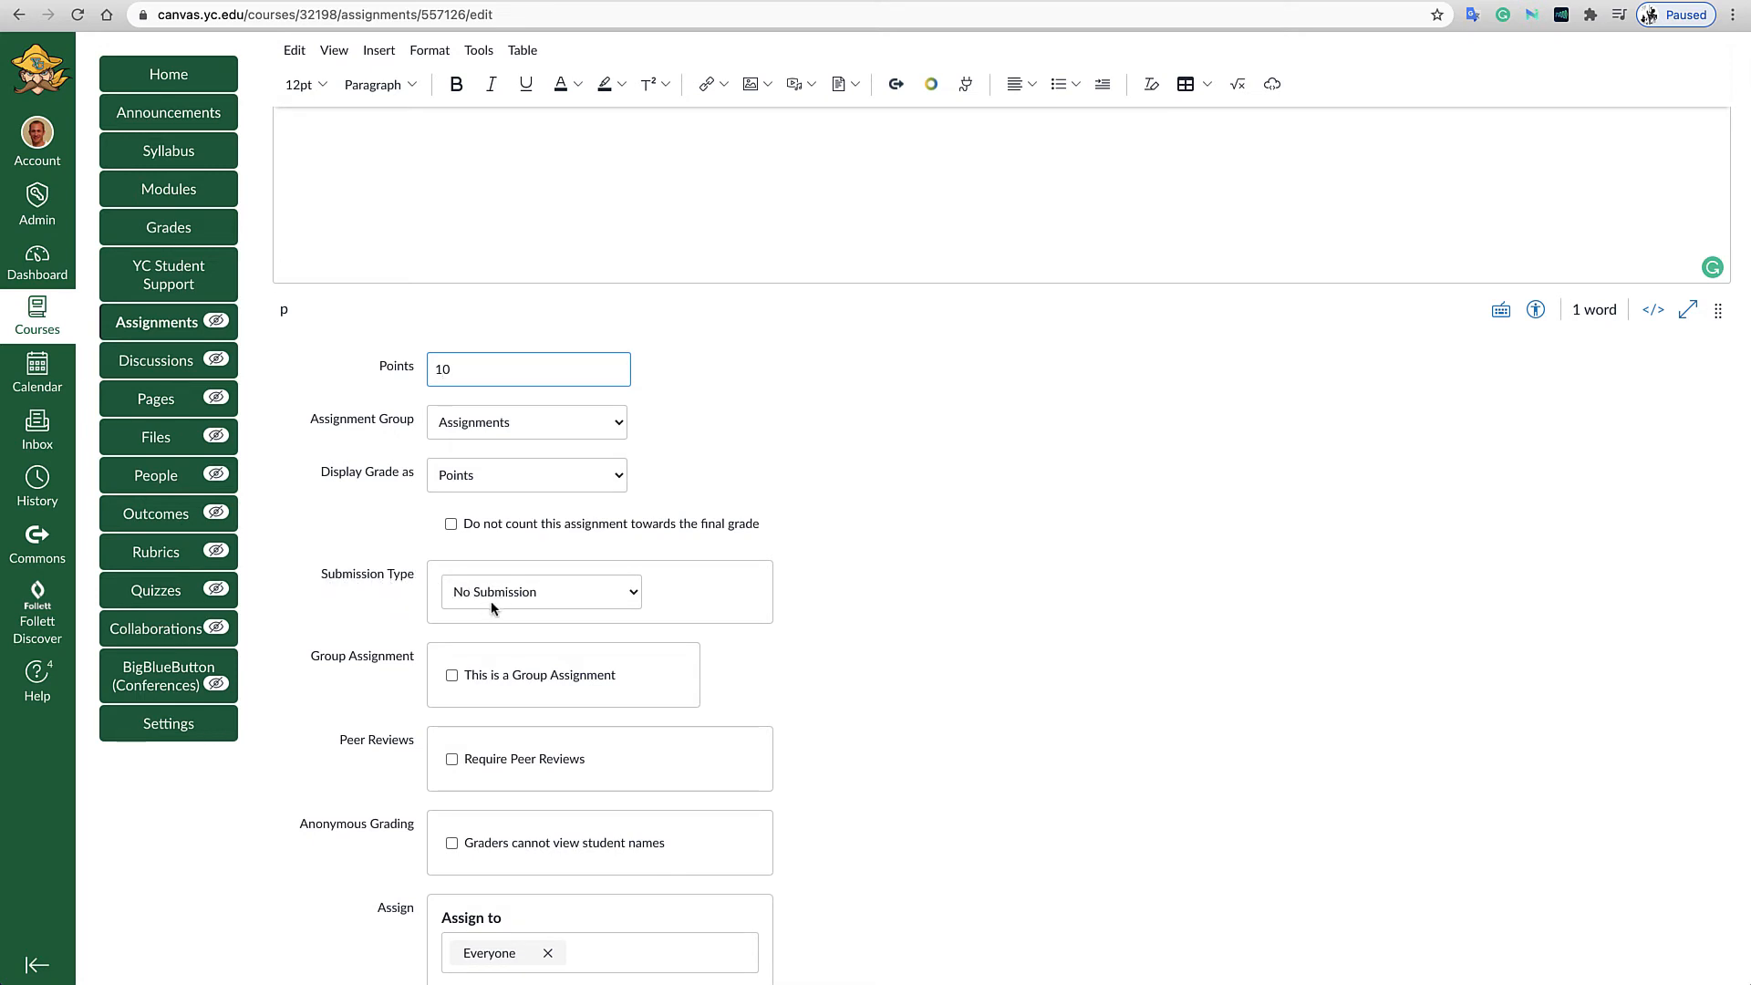
Set the assignment's submission type to Online, accepting Text Entry, Media Recordings and File Uploads.
{"action": "left_click", "coordinate": [549, 595]}
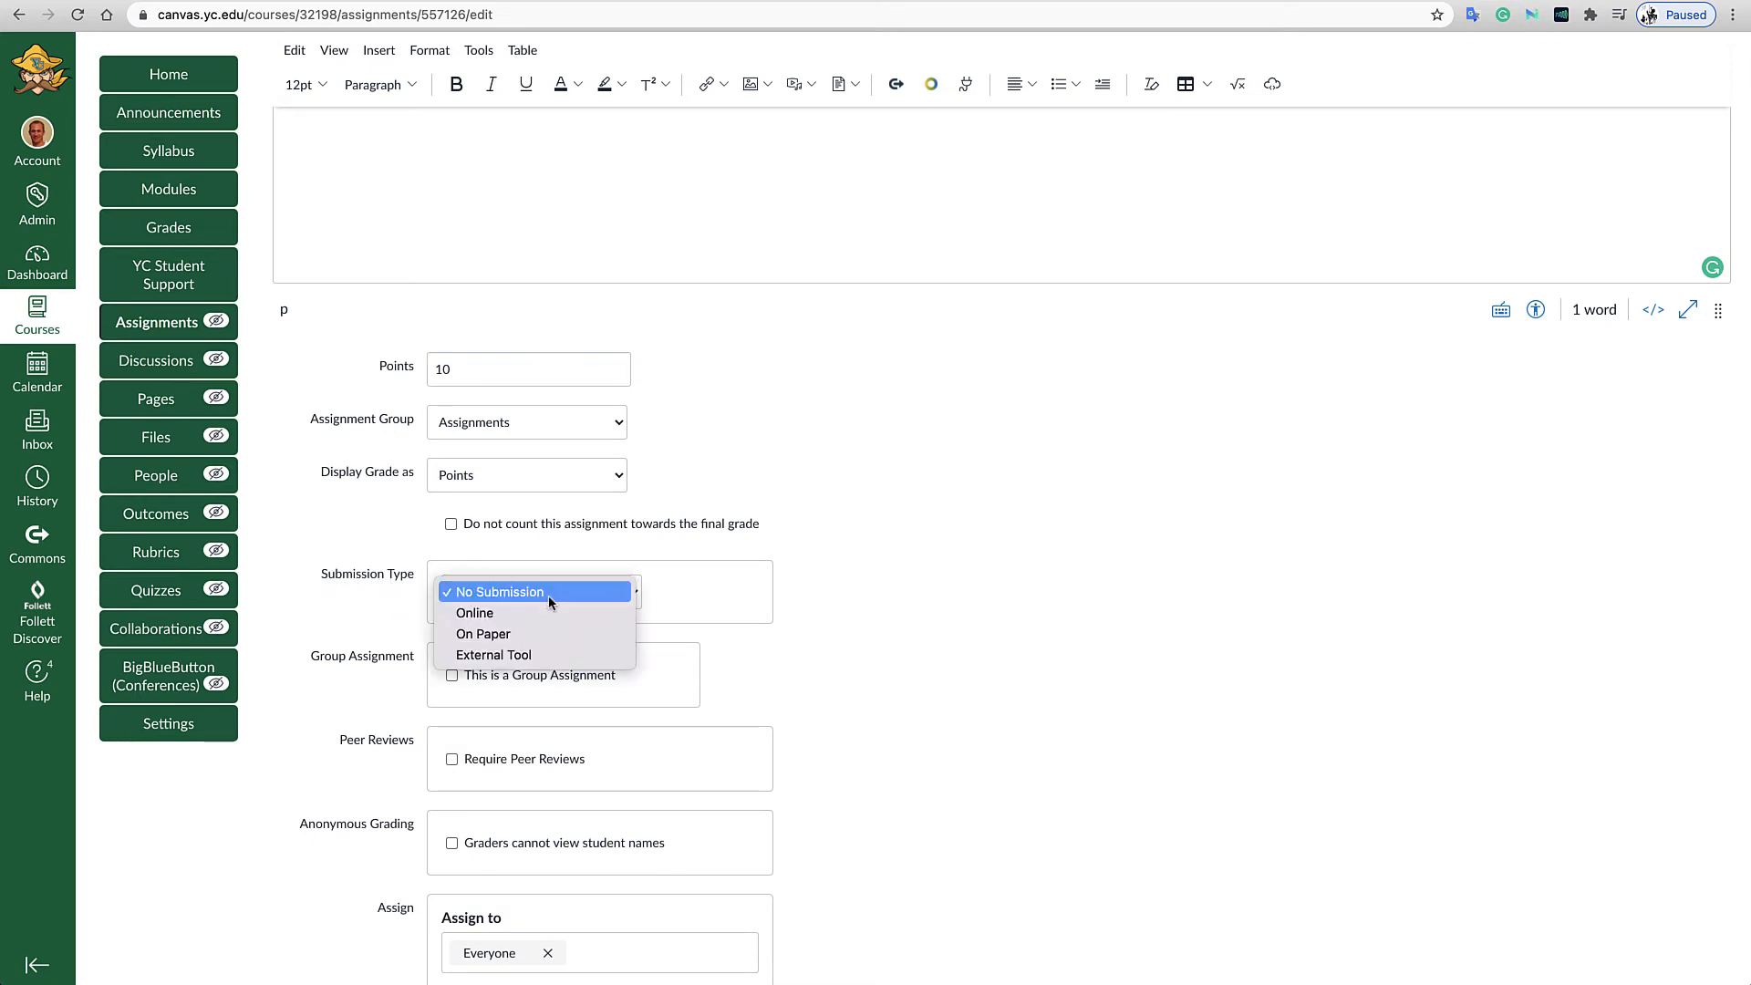
{"action": "left_click", "coordinate": [477, 621]}
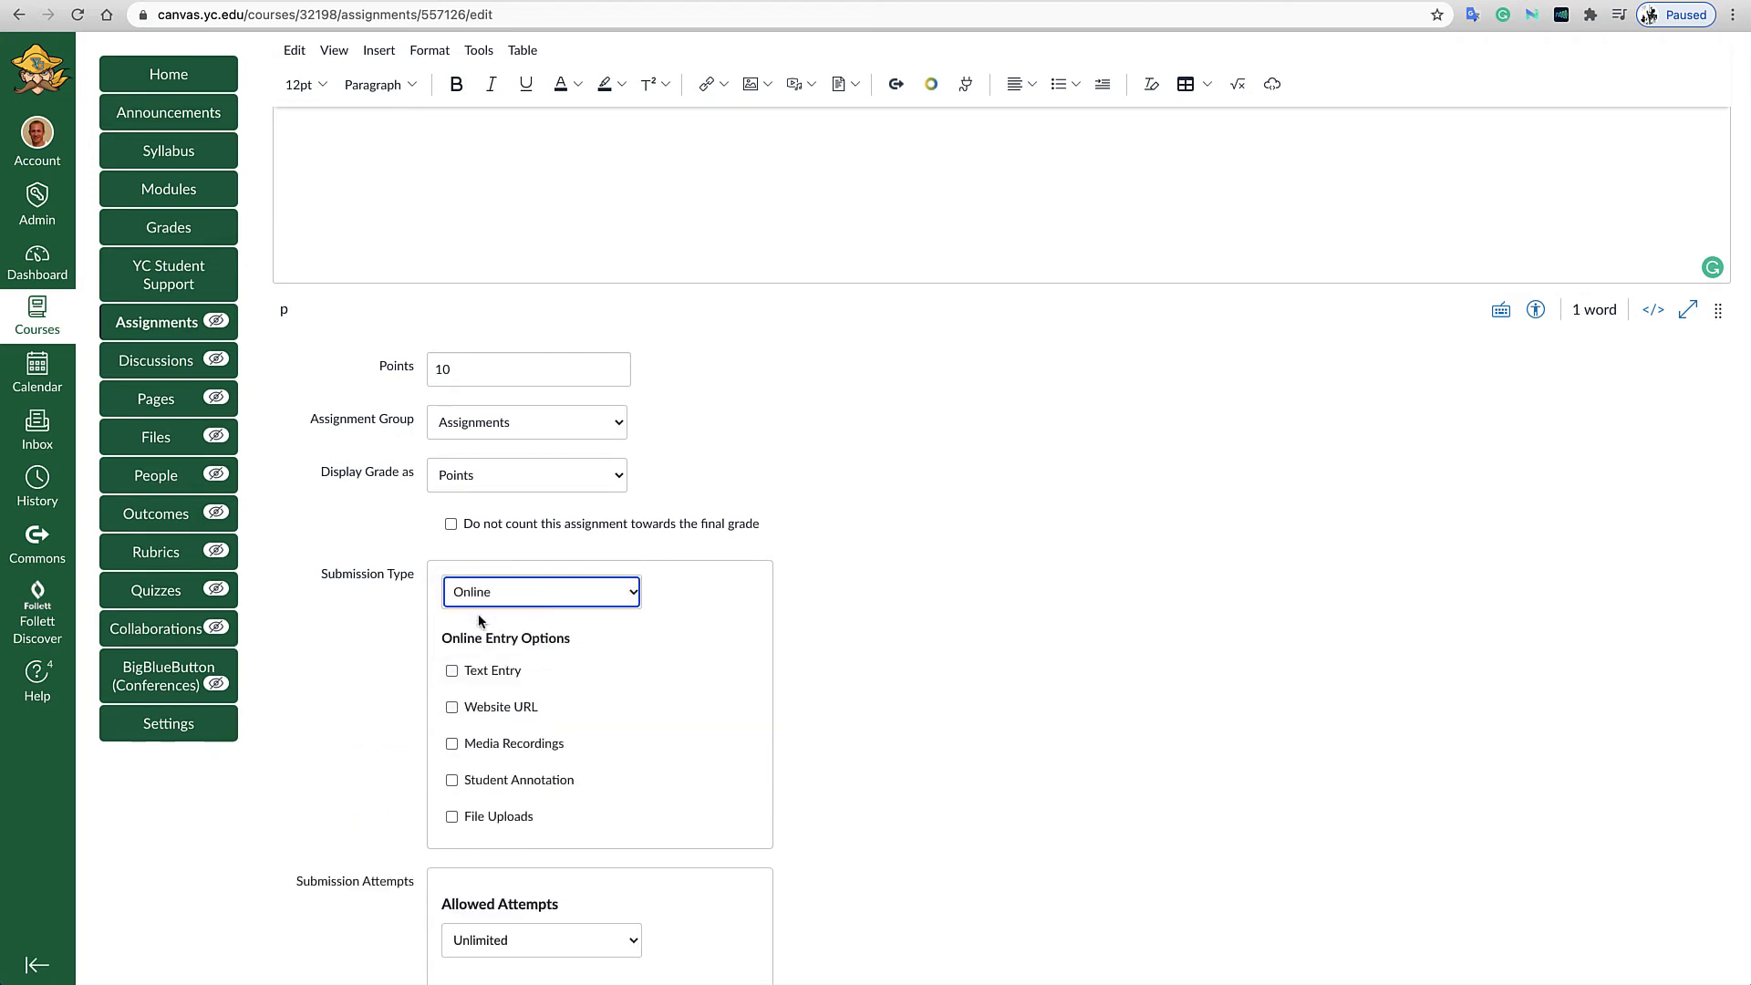
{"action": "scroll", "coordinate": [748, 684], "scroll_direction": "down", "scroll_amount": 2}
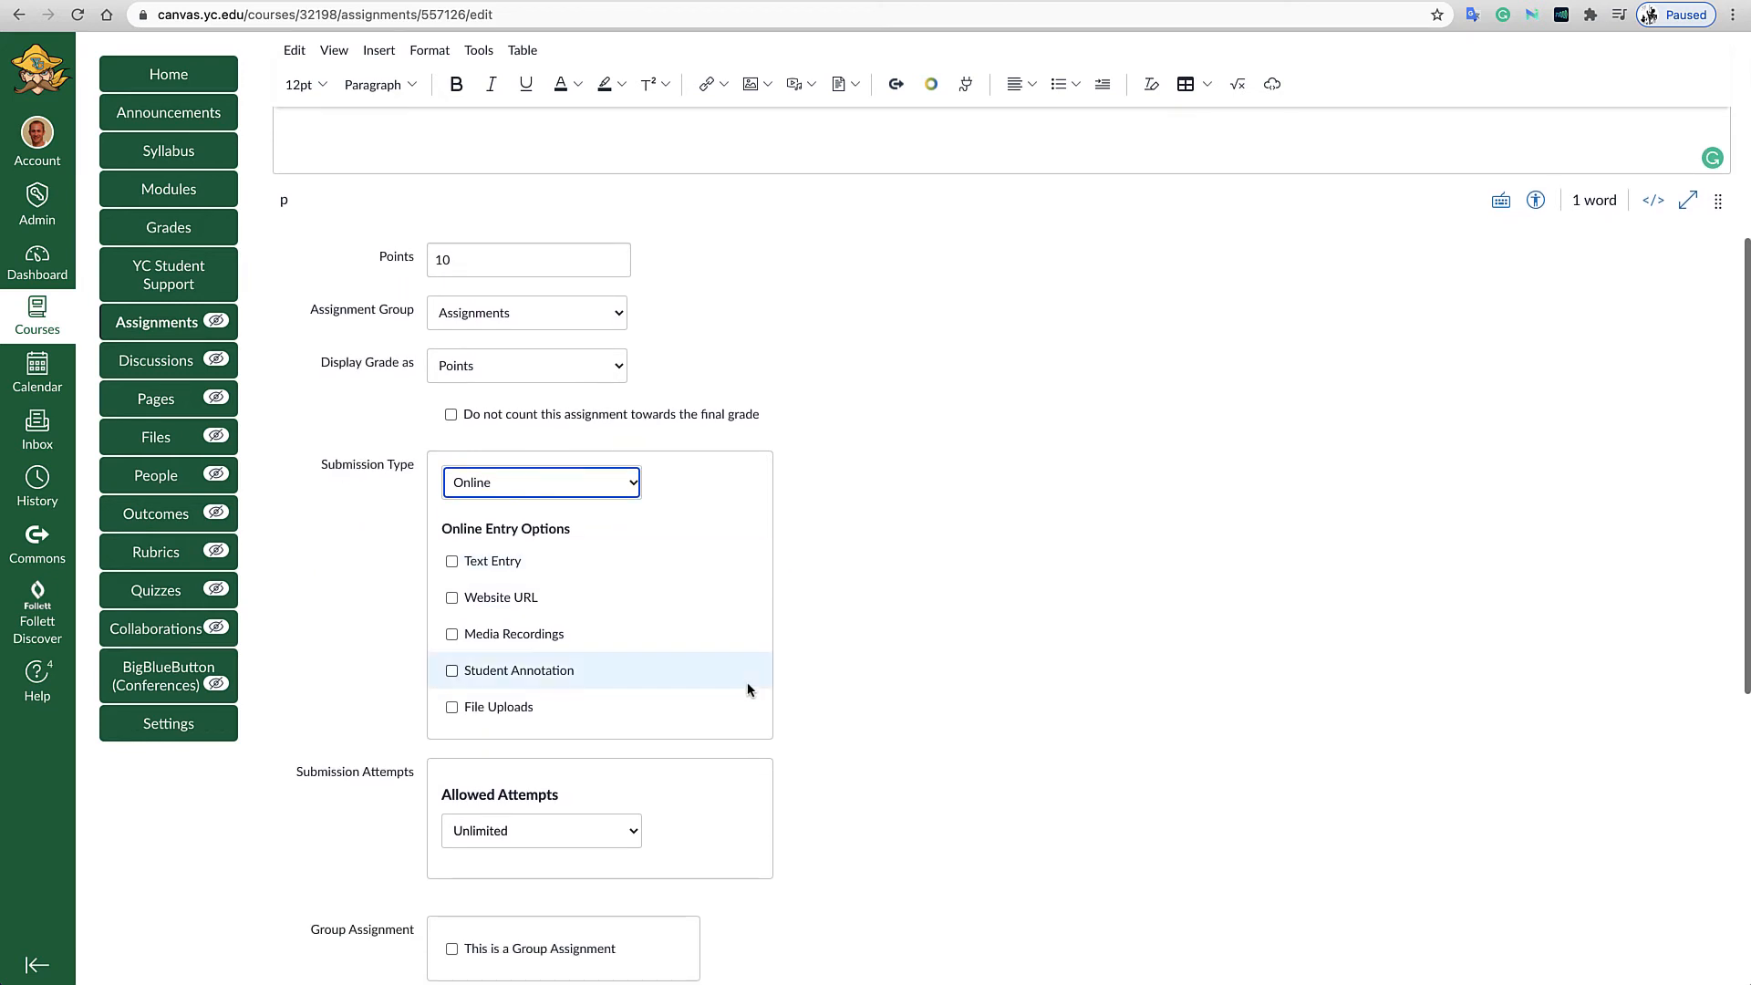
{"action": "left_click", "coordinate": [451, 567]}
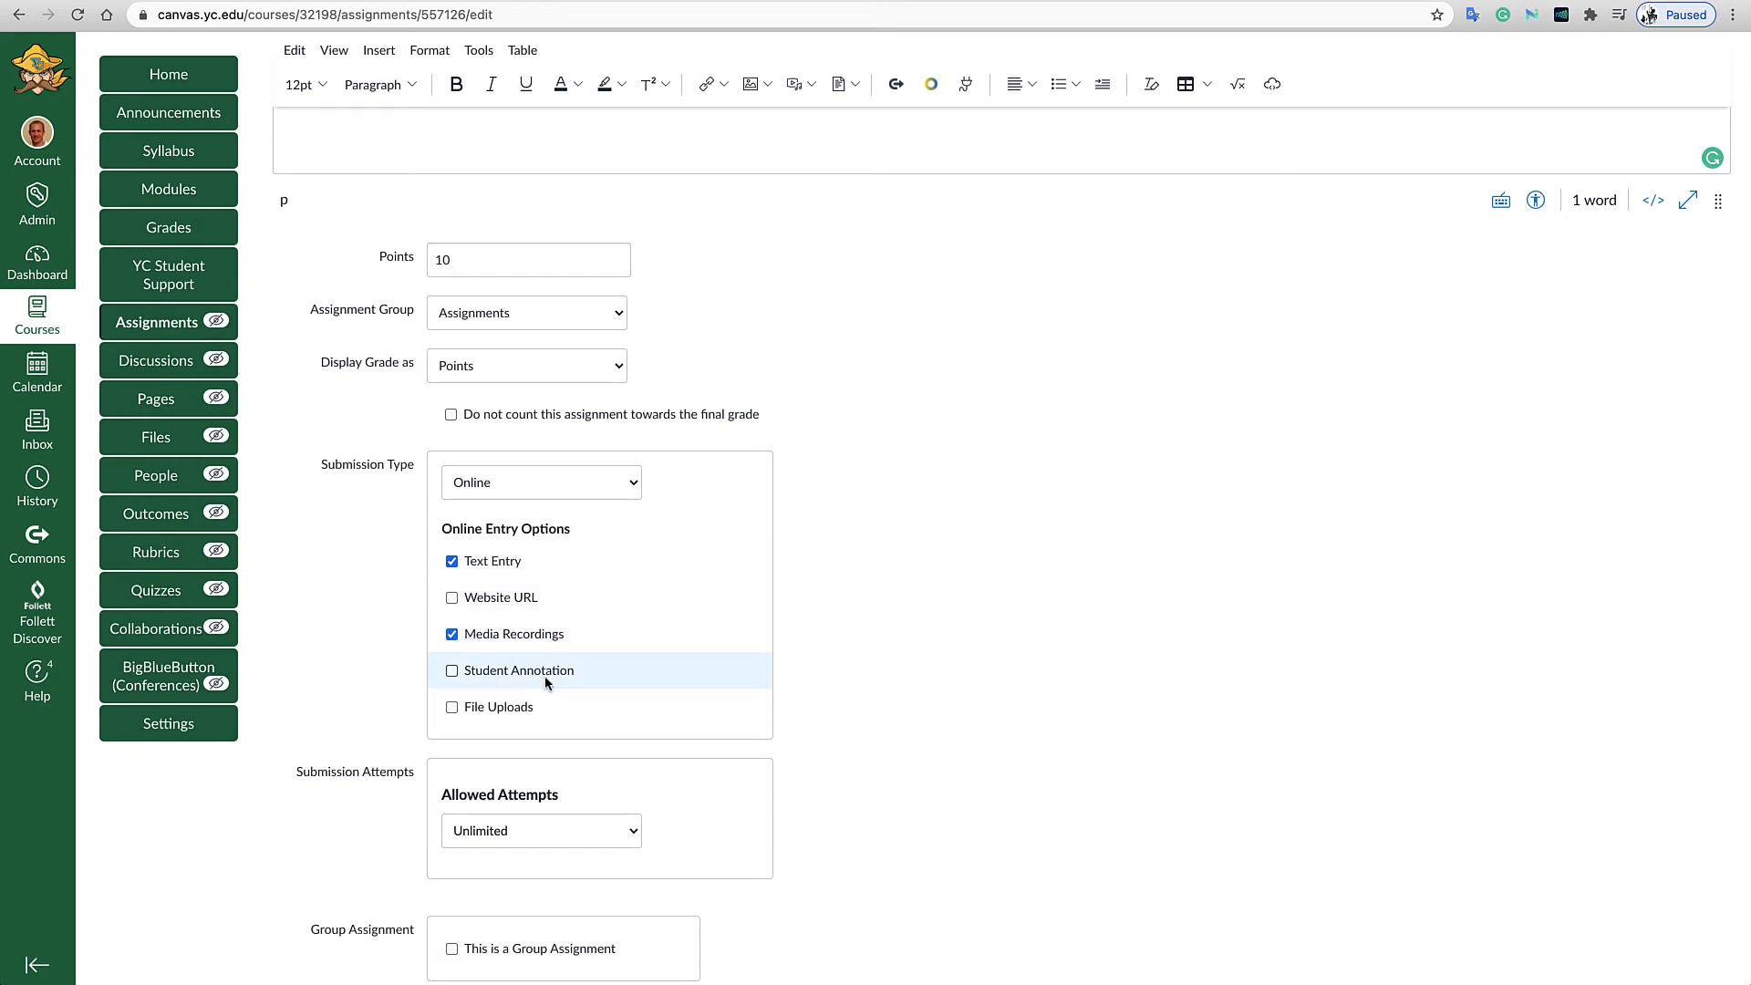
{"action": "left_click", "coordinate": [452, 708]}
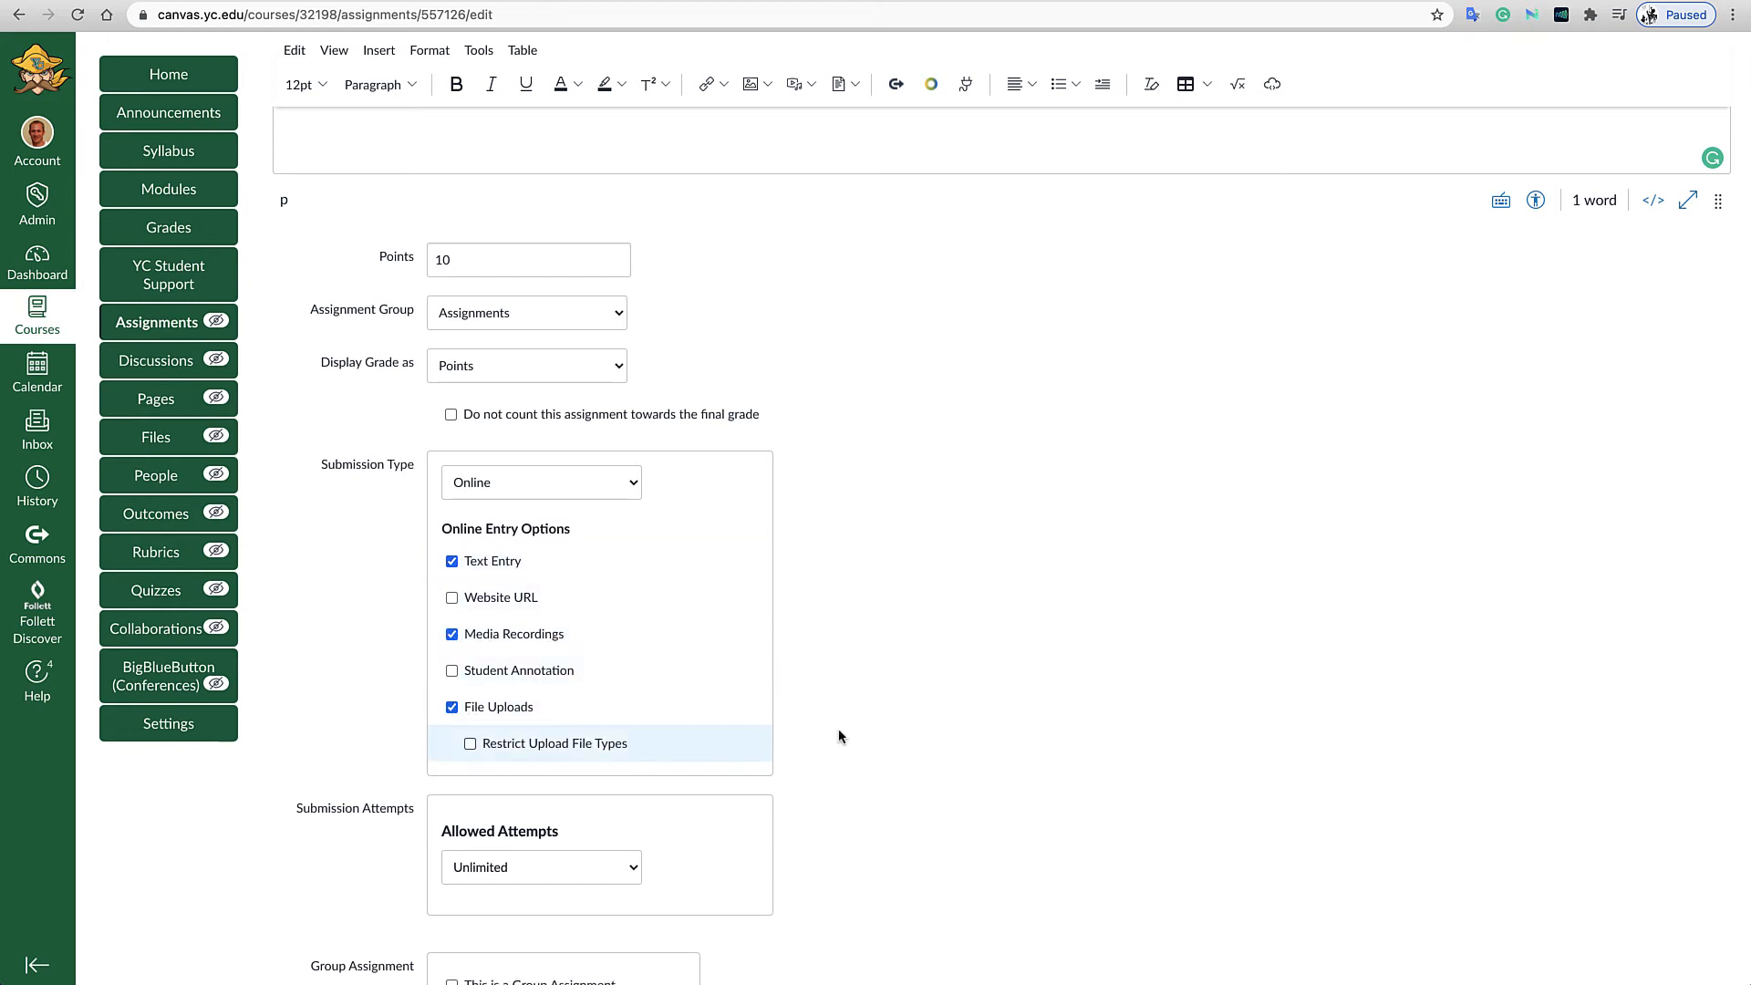
Restrict the assignment's file uploads to the extensions docx, pdf and rtf.
{"action": "left_click", "coordinate": [469, 744]}
{"action": "left_click", "coordinate": [617, 782]}
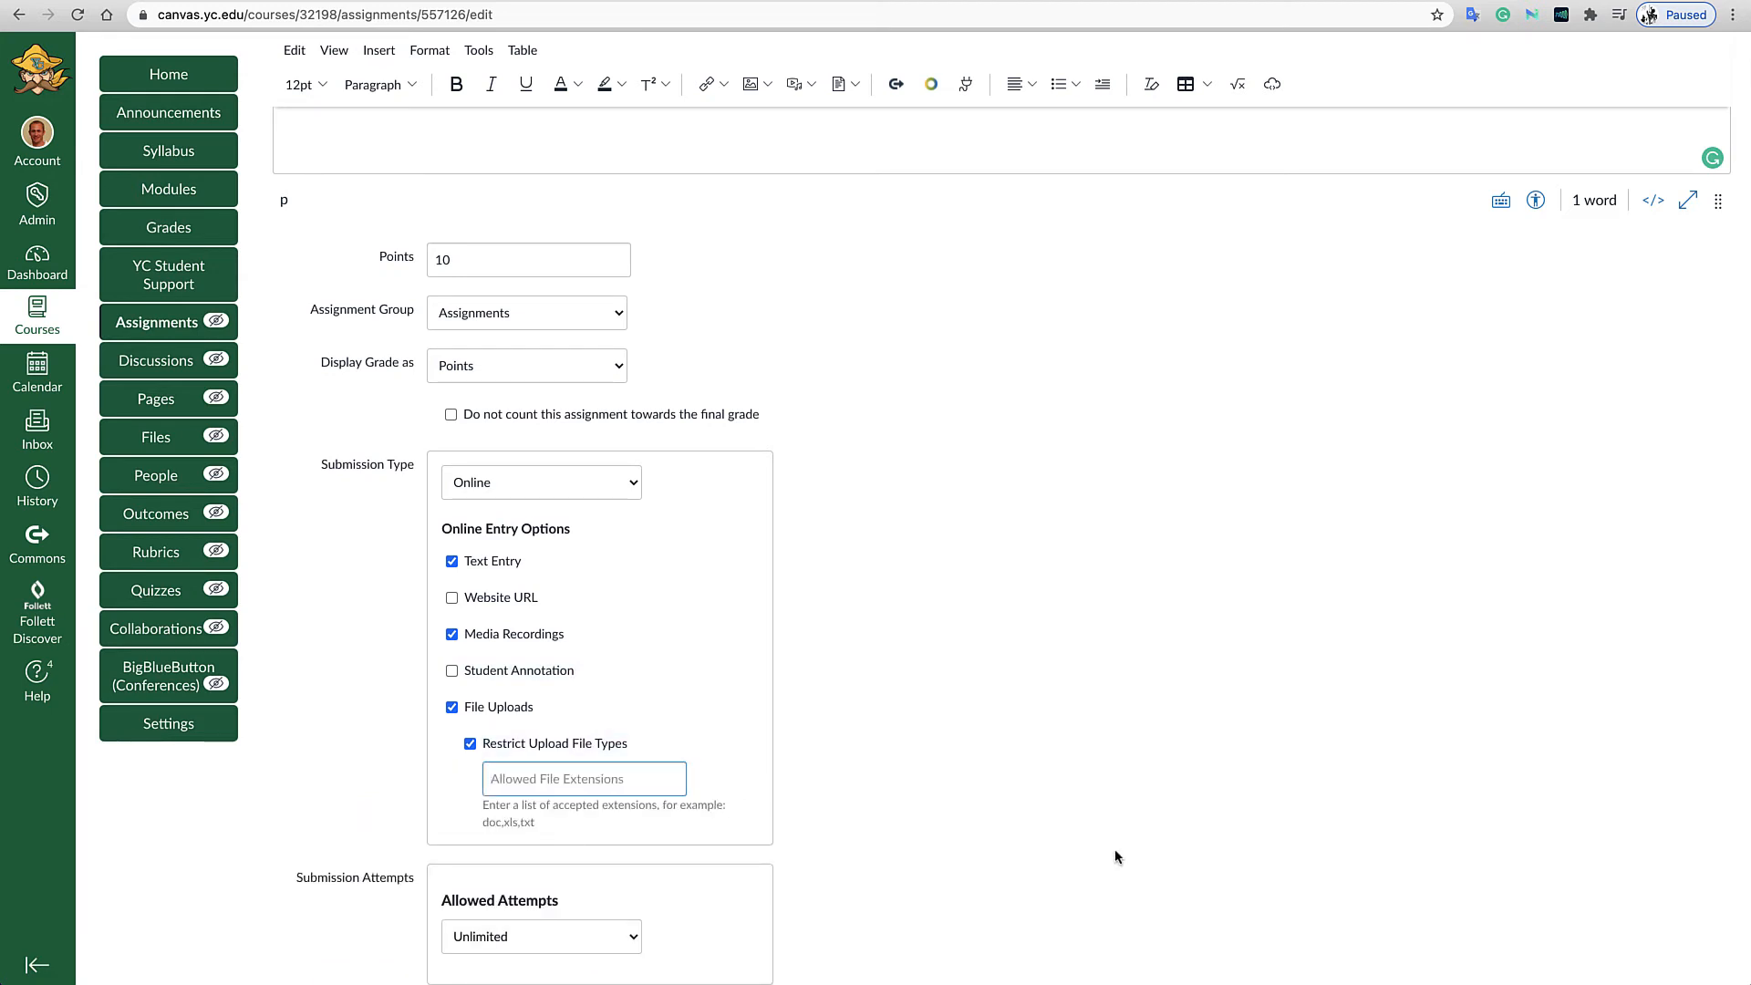
{"action": "type", "text": "docx, pdf, rtf"}
Set the assignment's due date to Nov 19, 2021, 11:59 PM and save the assignment.
{"action": "scroll", "coordinate": [1034, 754], "scroll_direction": "down", "scroll_amount": 10}
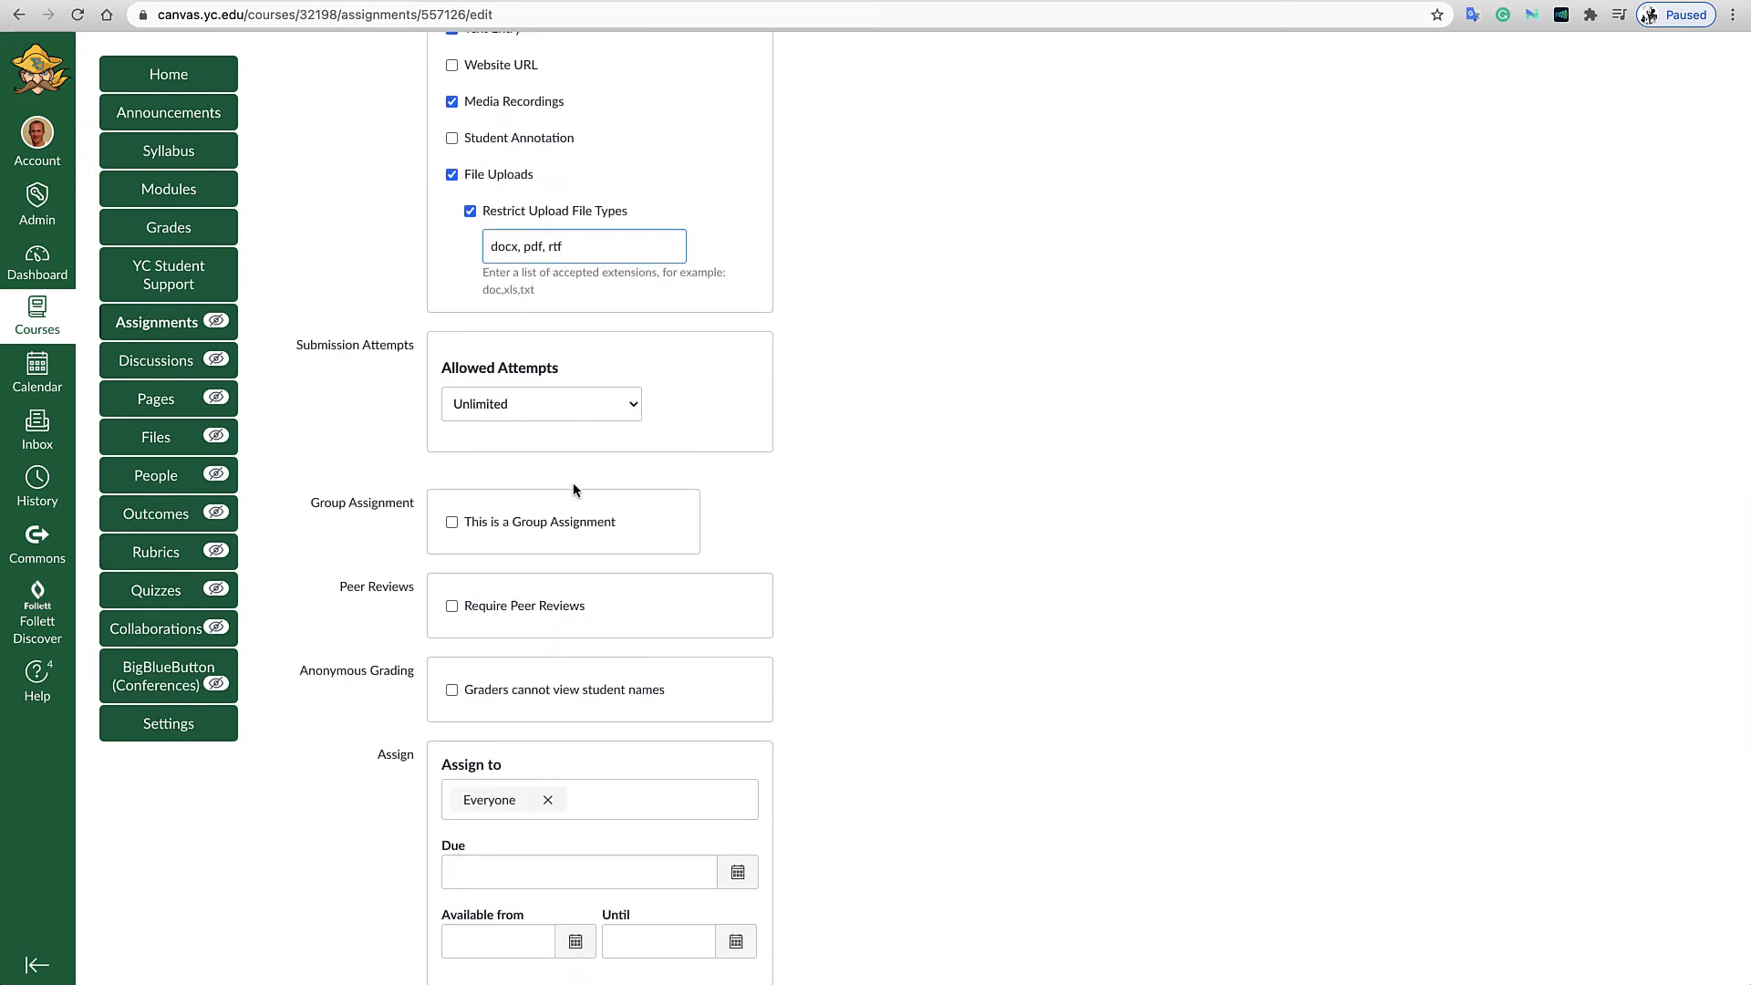
{"action": "scroll", "coordinate": [675, 630], "scroll_direction": "down", "scroll_amount": 2}
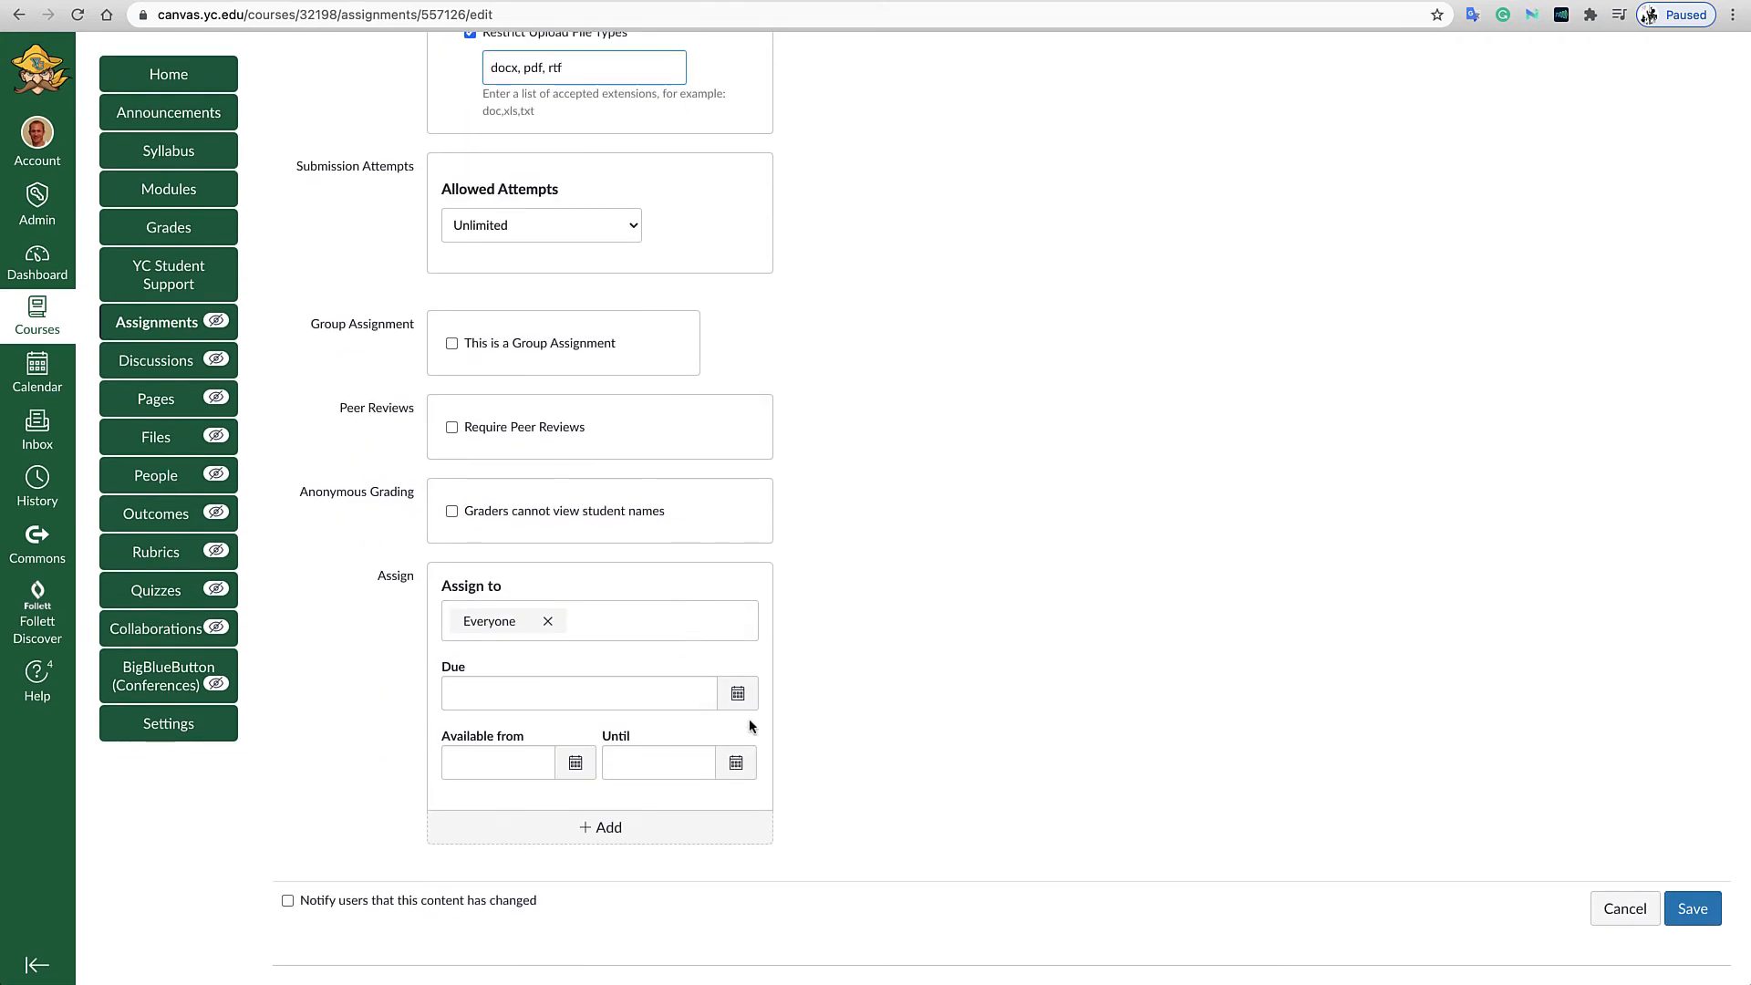
{"action": "left_click", "coordinate": [738, 694]}
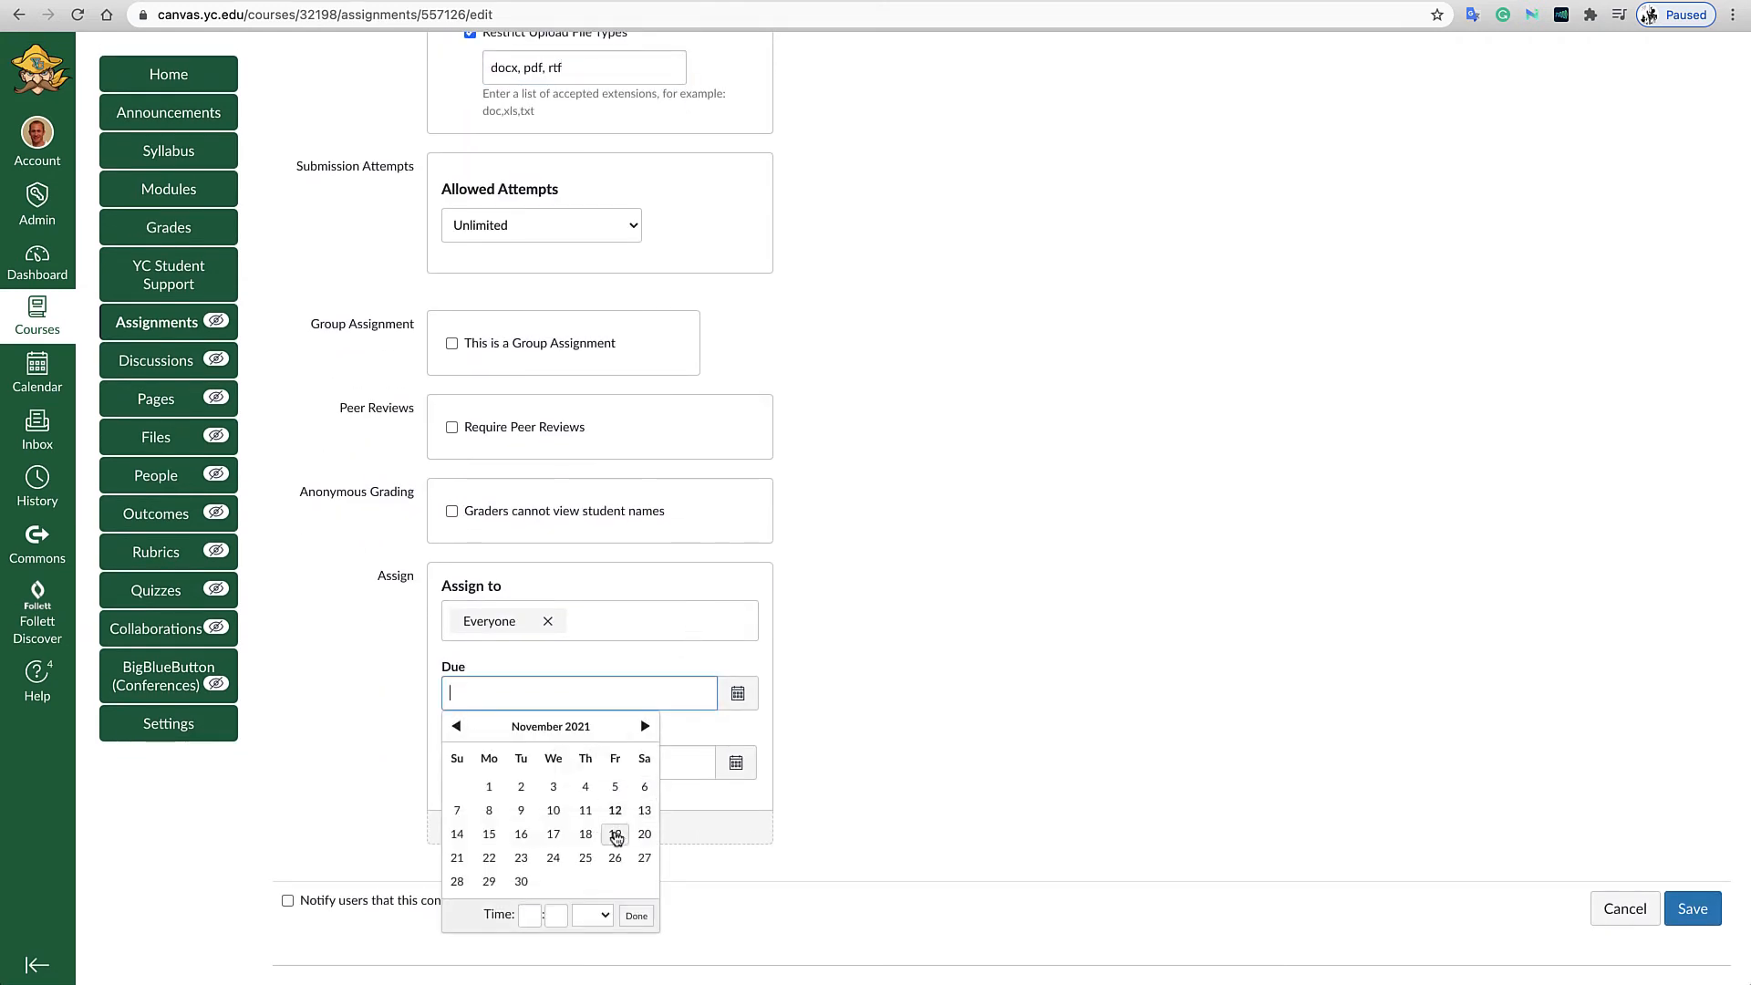
{"action": "left_click", "coordinate": [616, 836]}
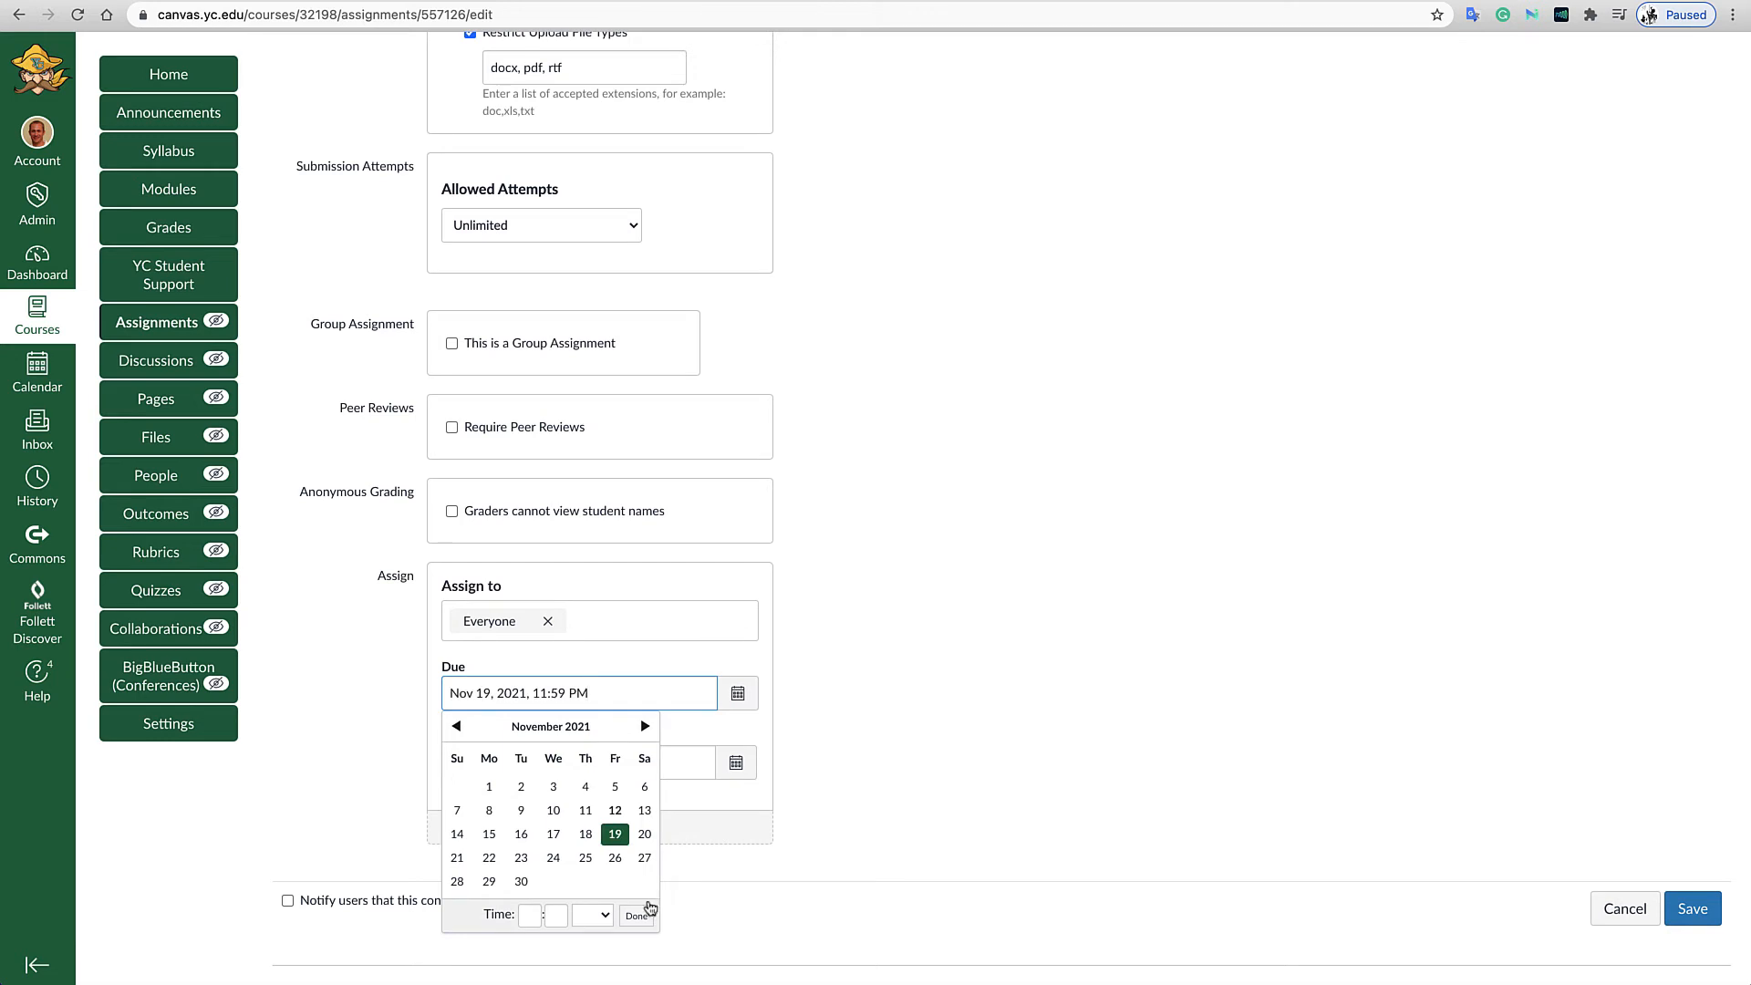
{"action": "left_click", "coordinate": [637, 916]}
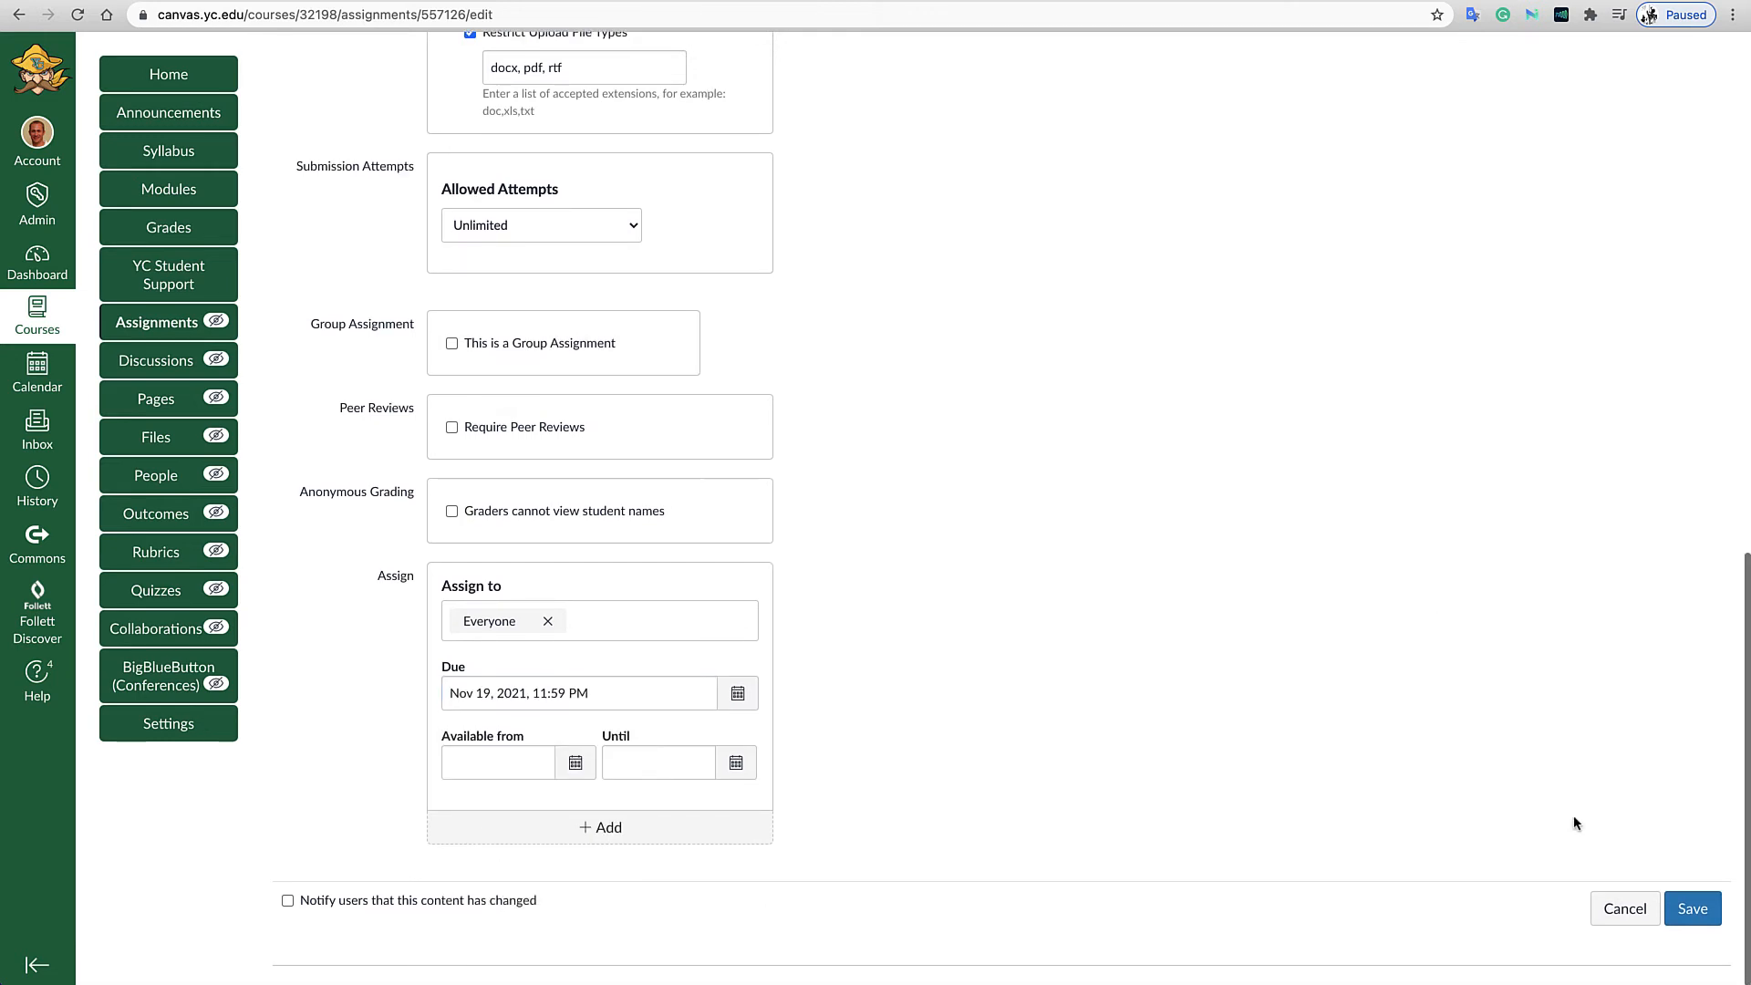
{"action": "left_click", "coordinate": [1687, 913]}
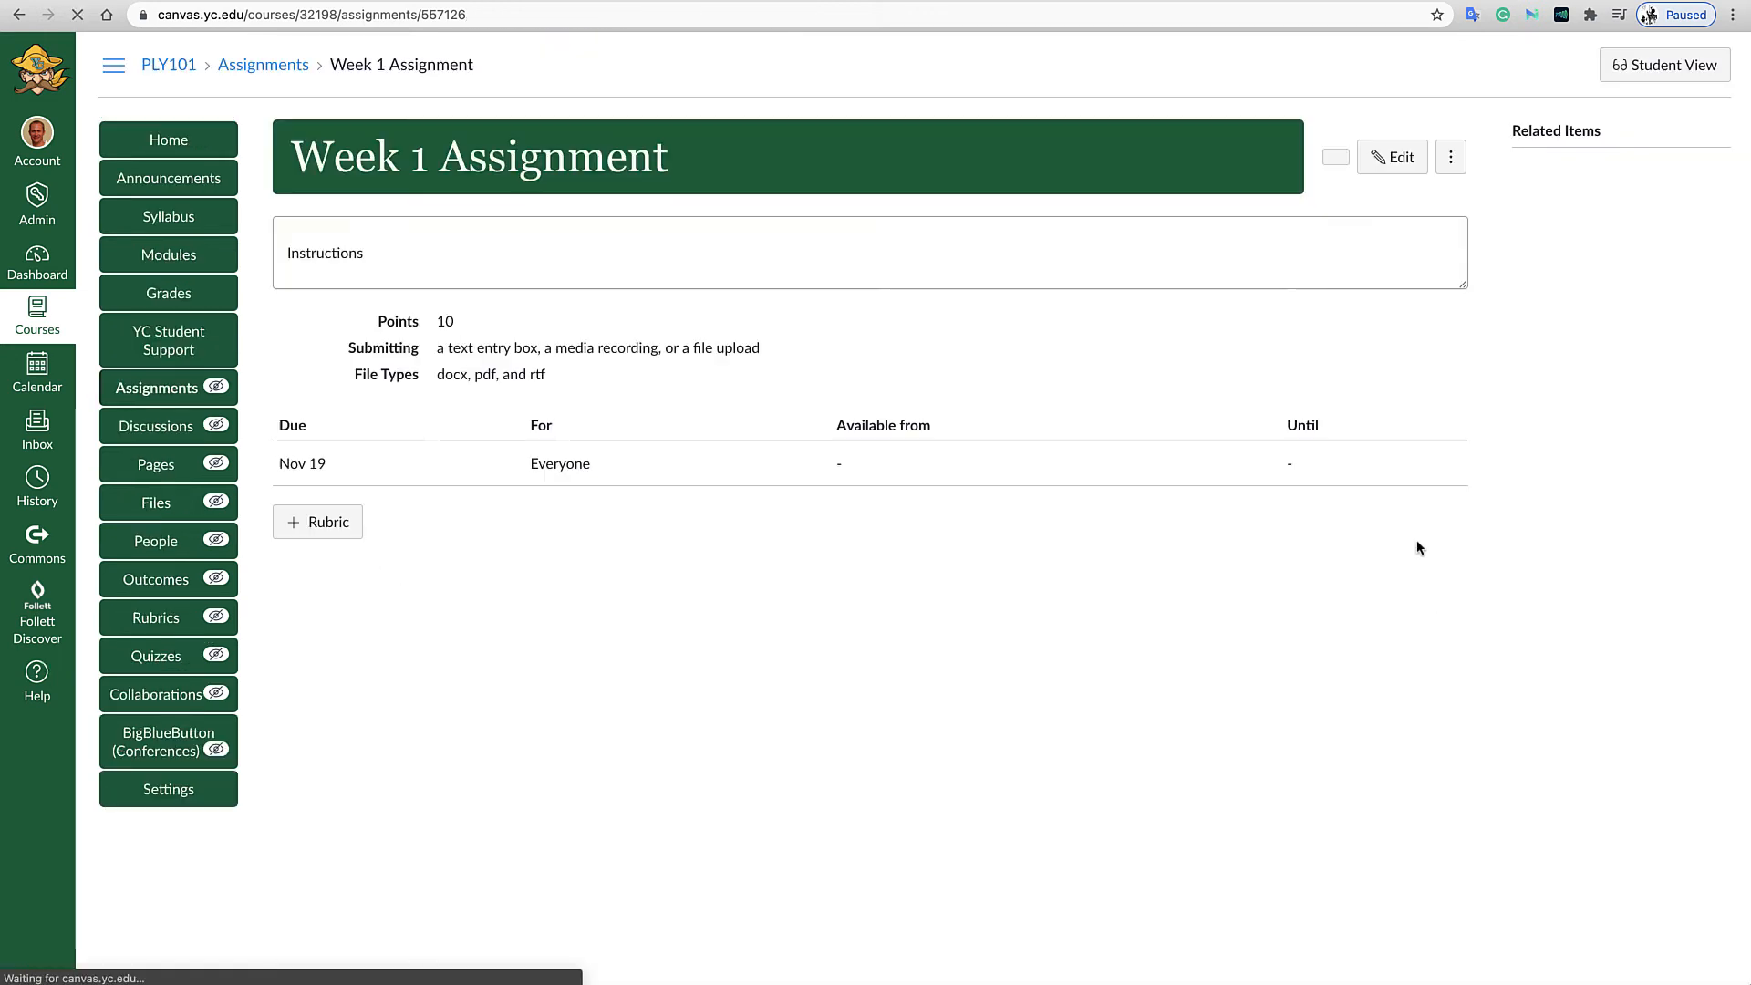
Check as a student the Week 1 Assignment's due date, points, submission options and file types, and leave the student view.
{"action": "left_click", "coordinate": [169, 255]}
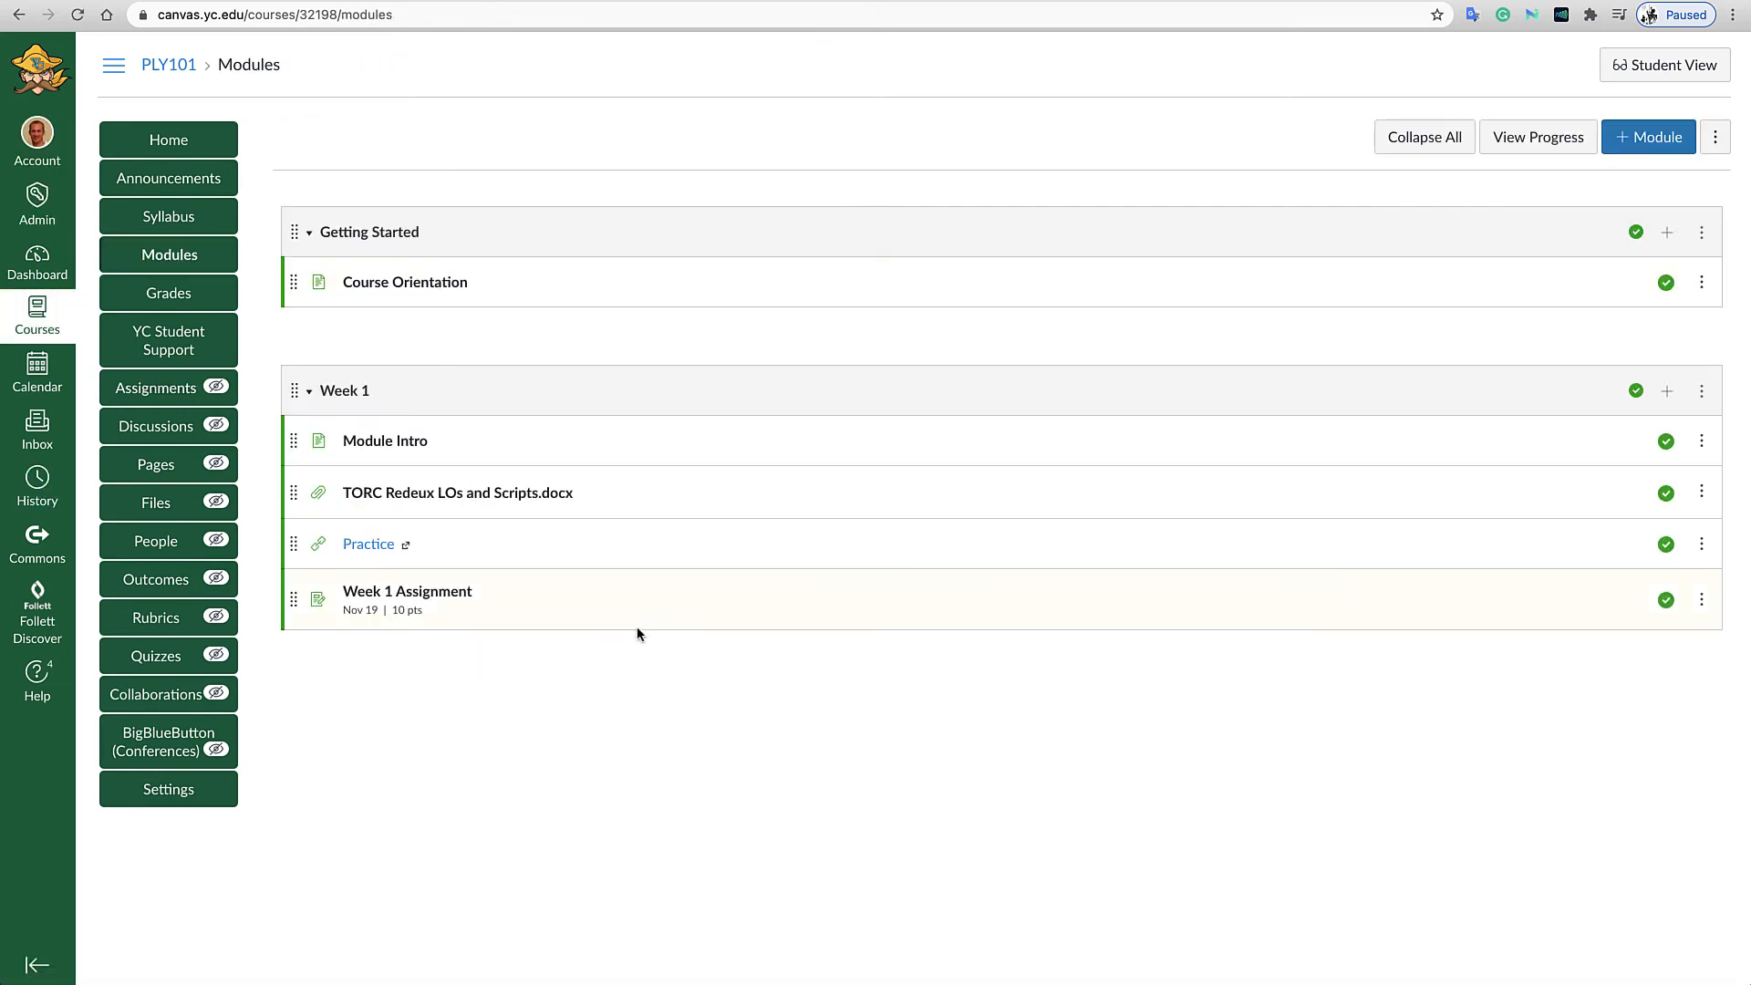
{"action": "left_click", "coordinate": [1661, 68]}
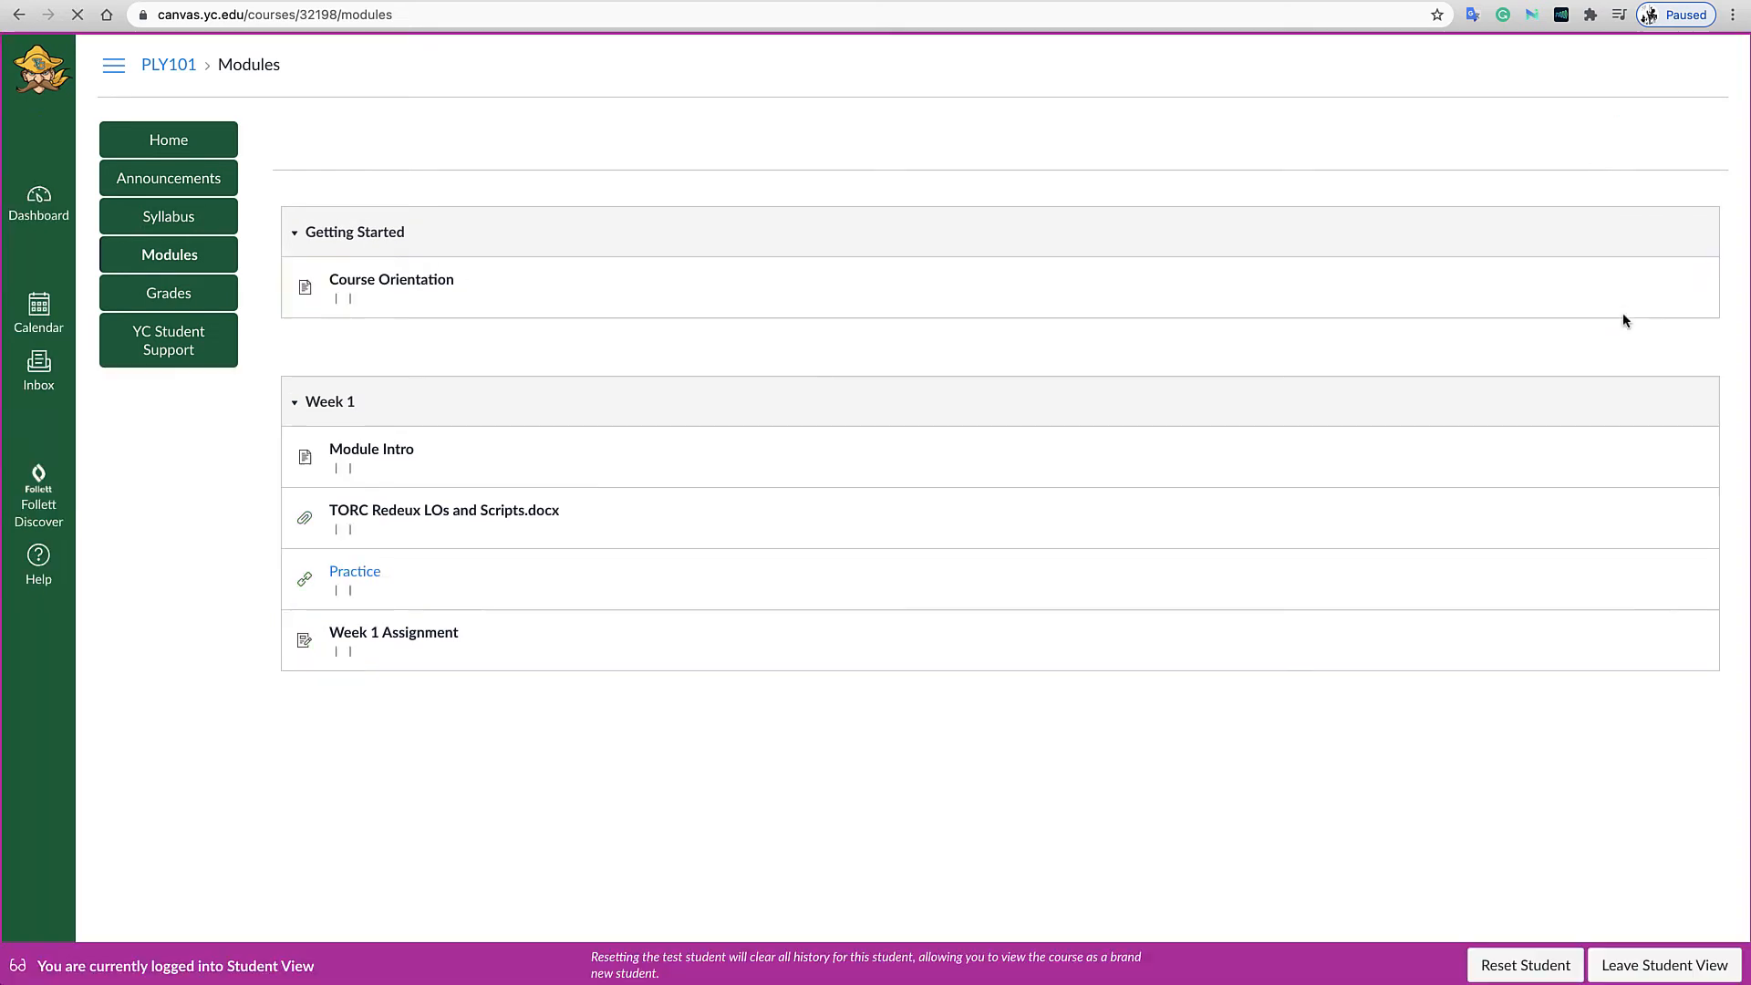
{"action": "left_click", "coordinate": [632, 593]}
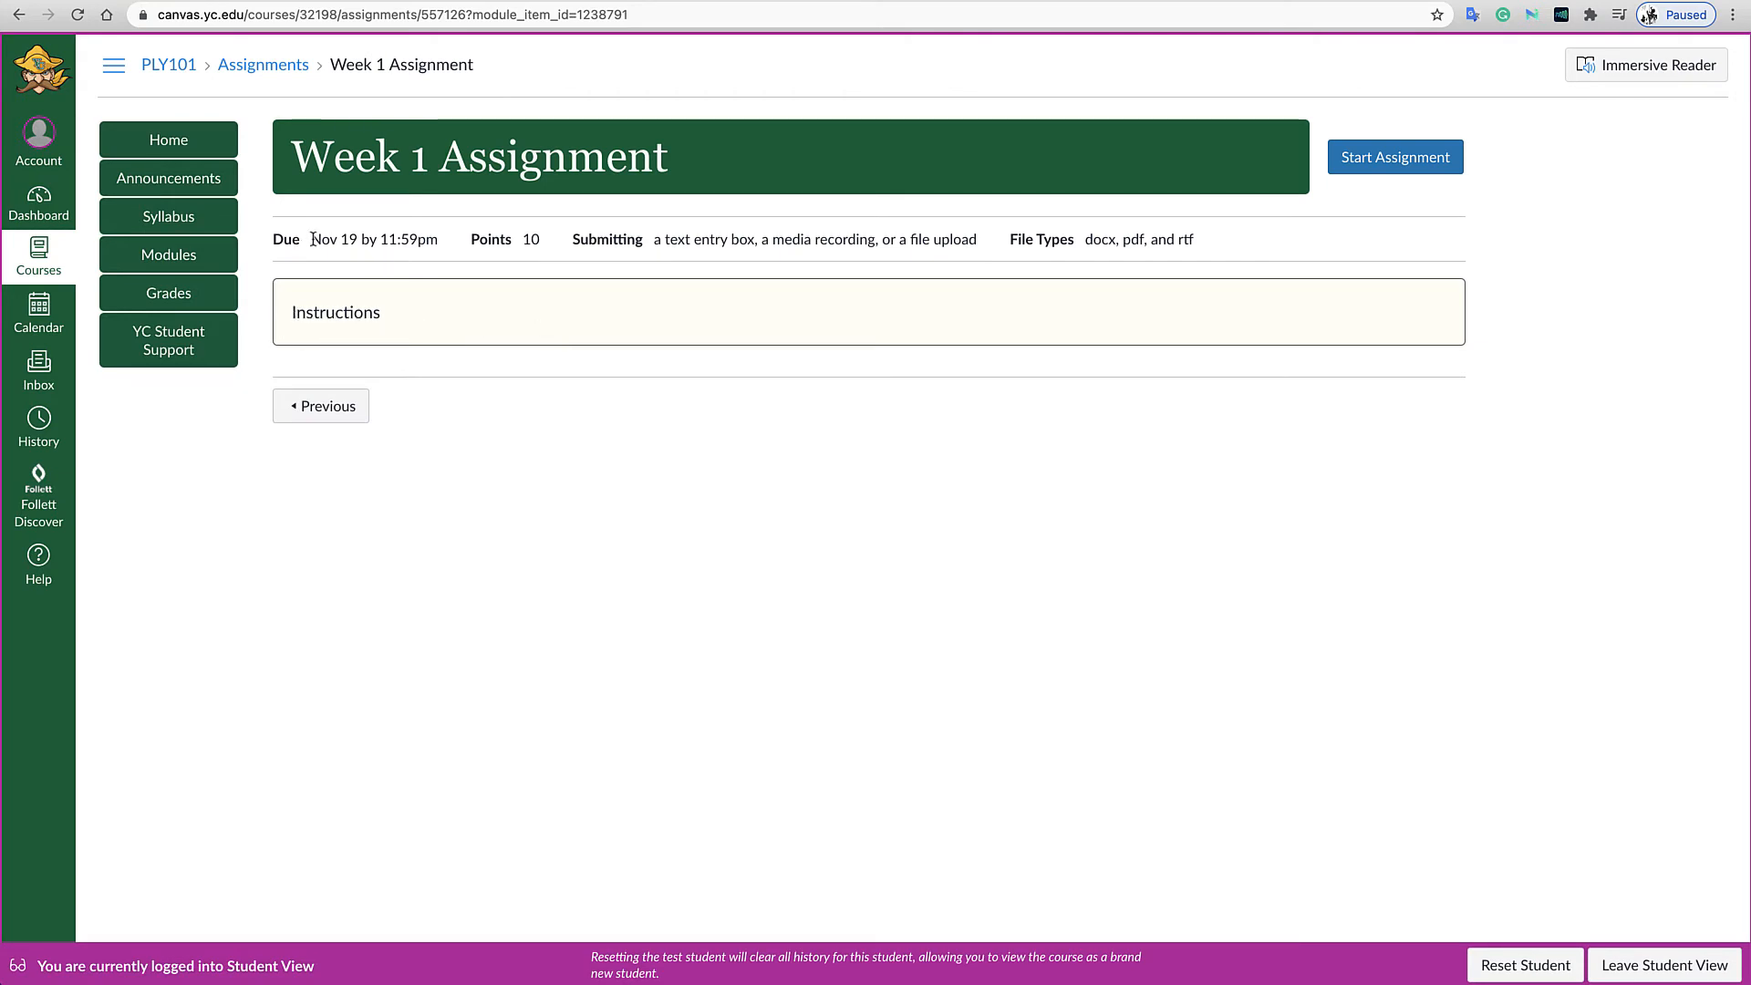
{"action": "left_click_drag", "start_coordinate": [311, 239], "coordinate": [478, 240]}
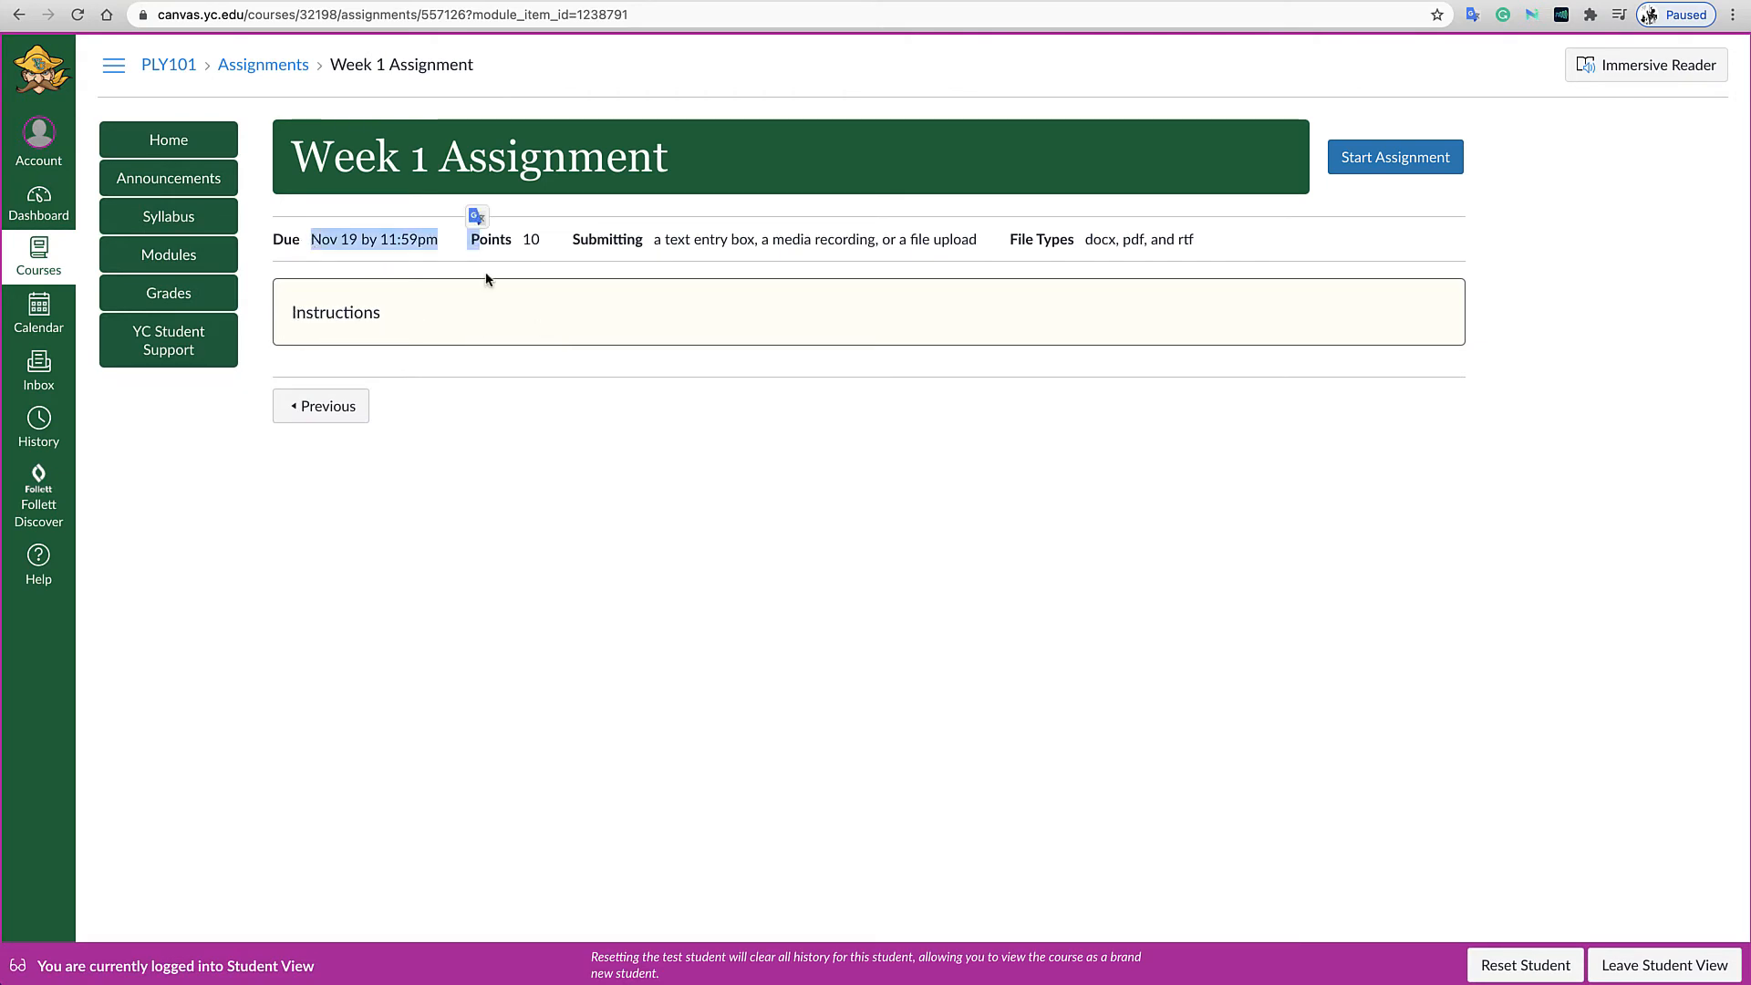
{"action": "double_click", "coordinate": [530, 240]}
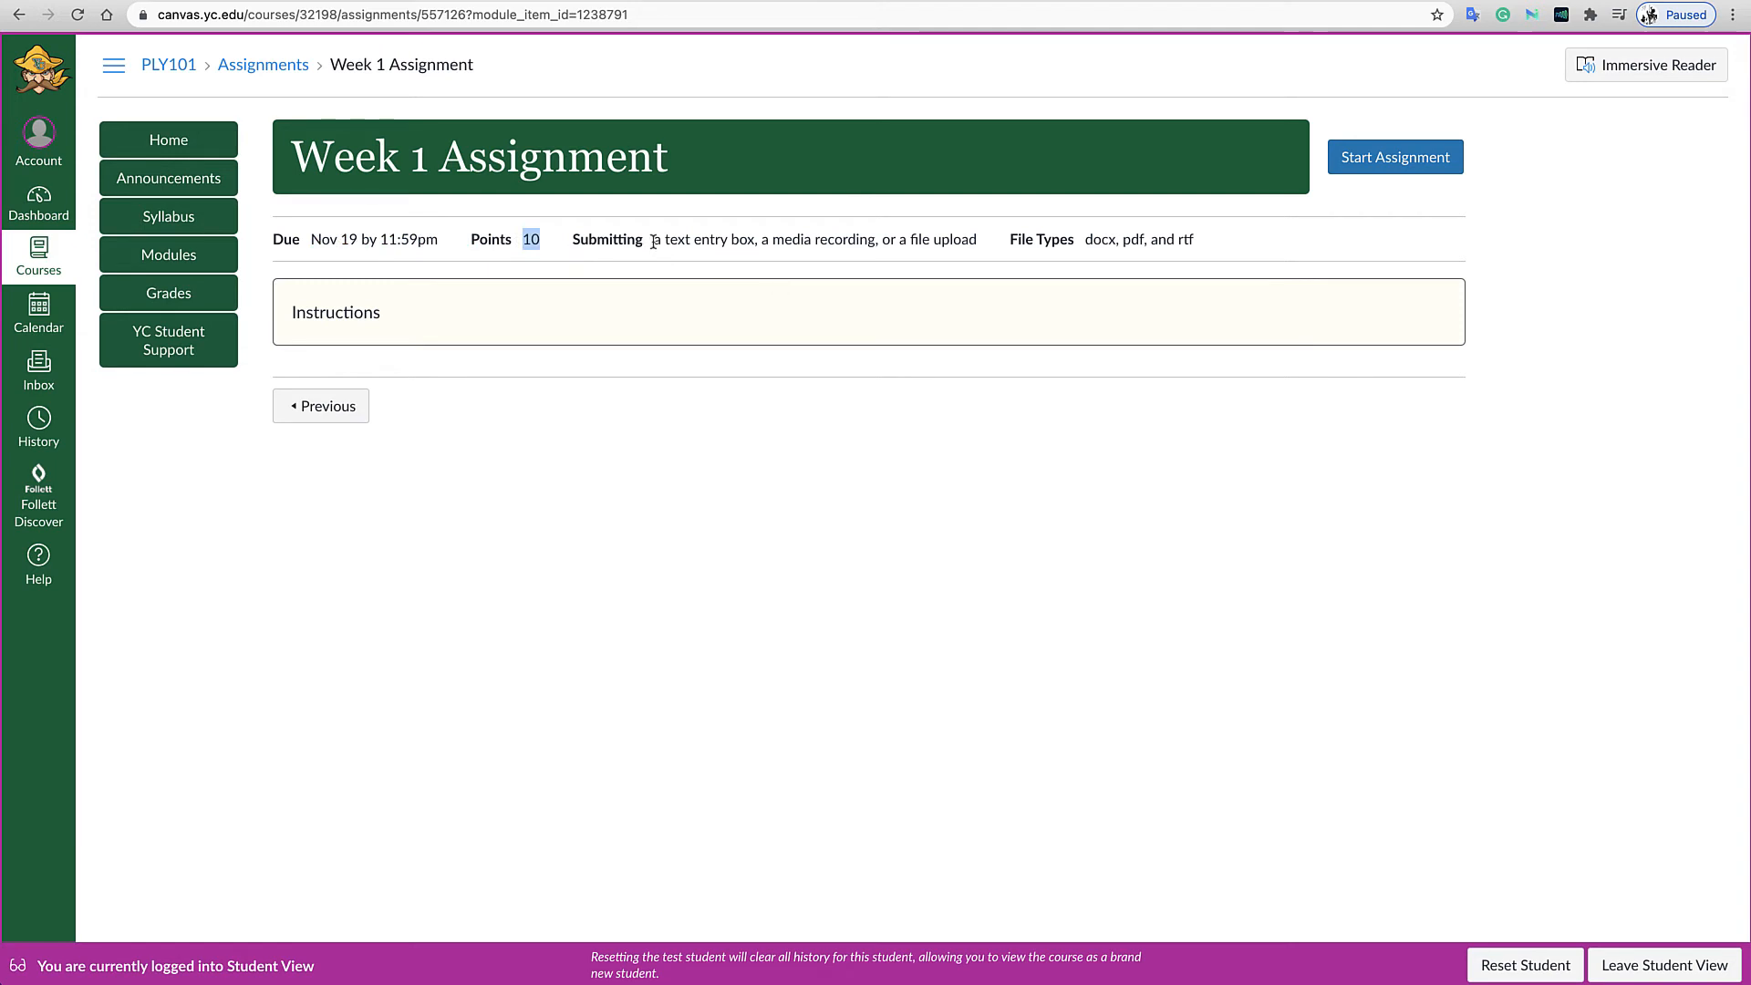
{"action": "left_click_drag", "start_coordinate": [654, 242], "coordinate": [1008, 239]}
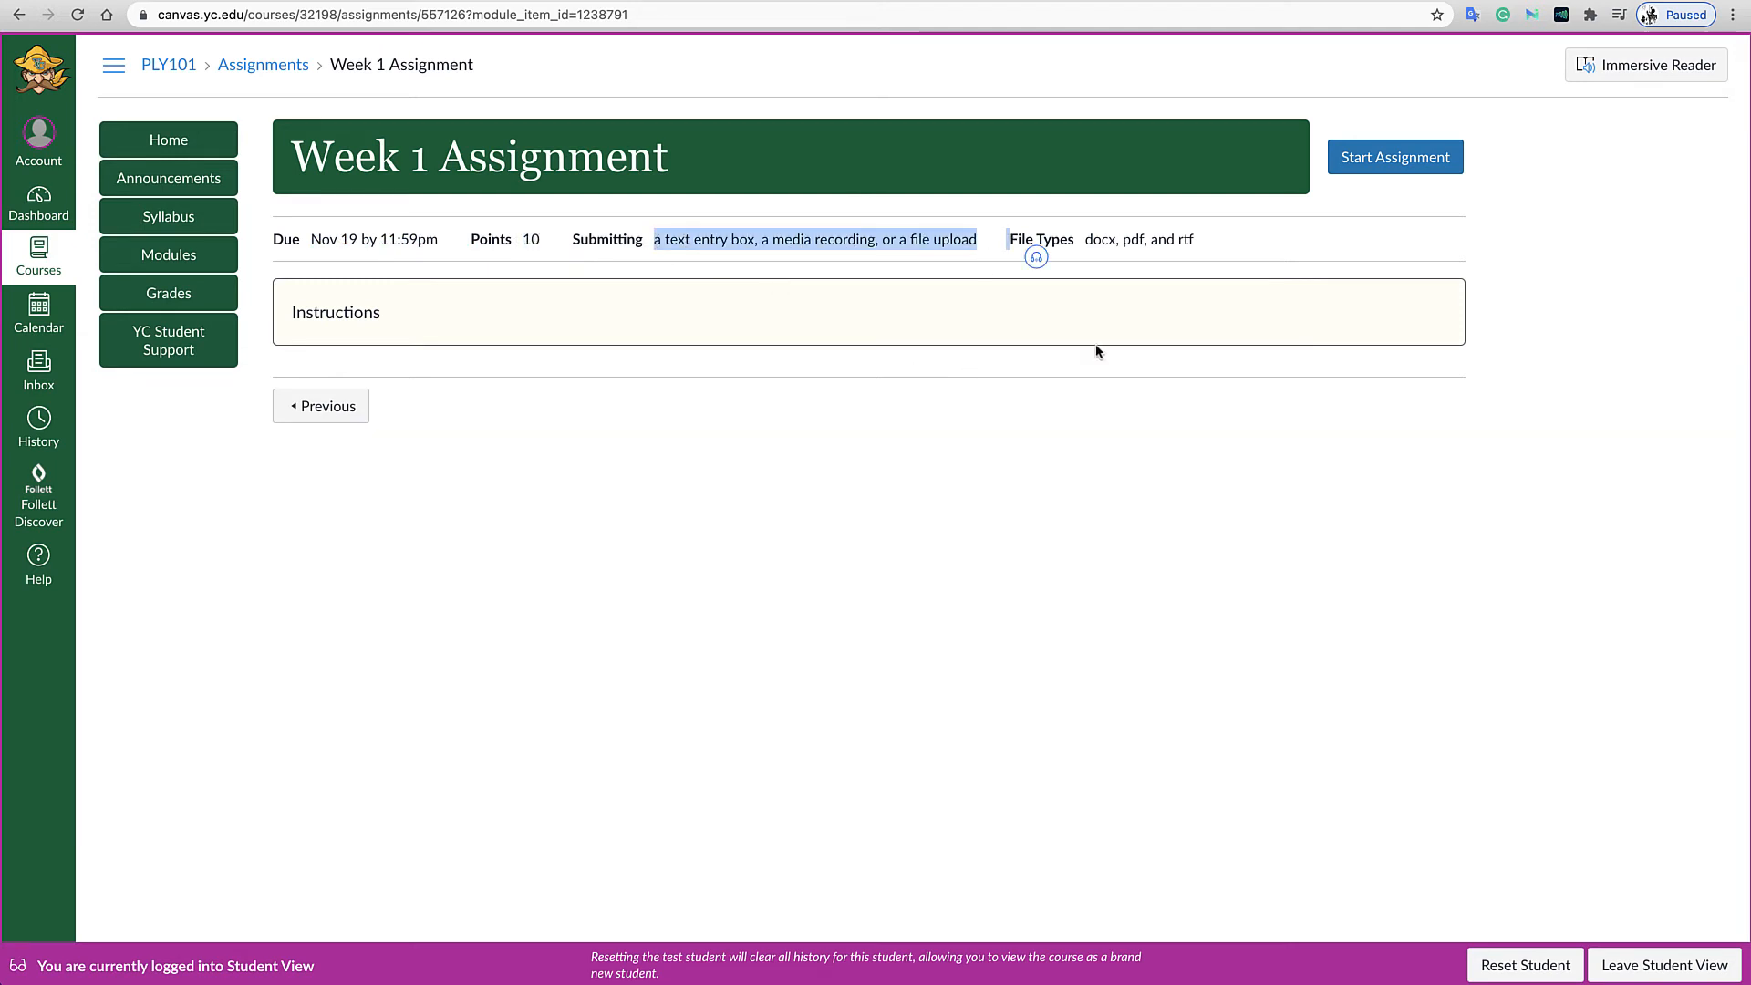
{"action": "left_click", "coordinate": [1086, 239]}
{"action": "left_click_drag", "start_coordinate": [1085, 241], "coordinate": [1208, 238]}
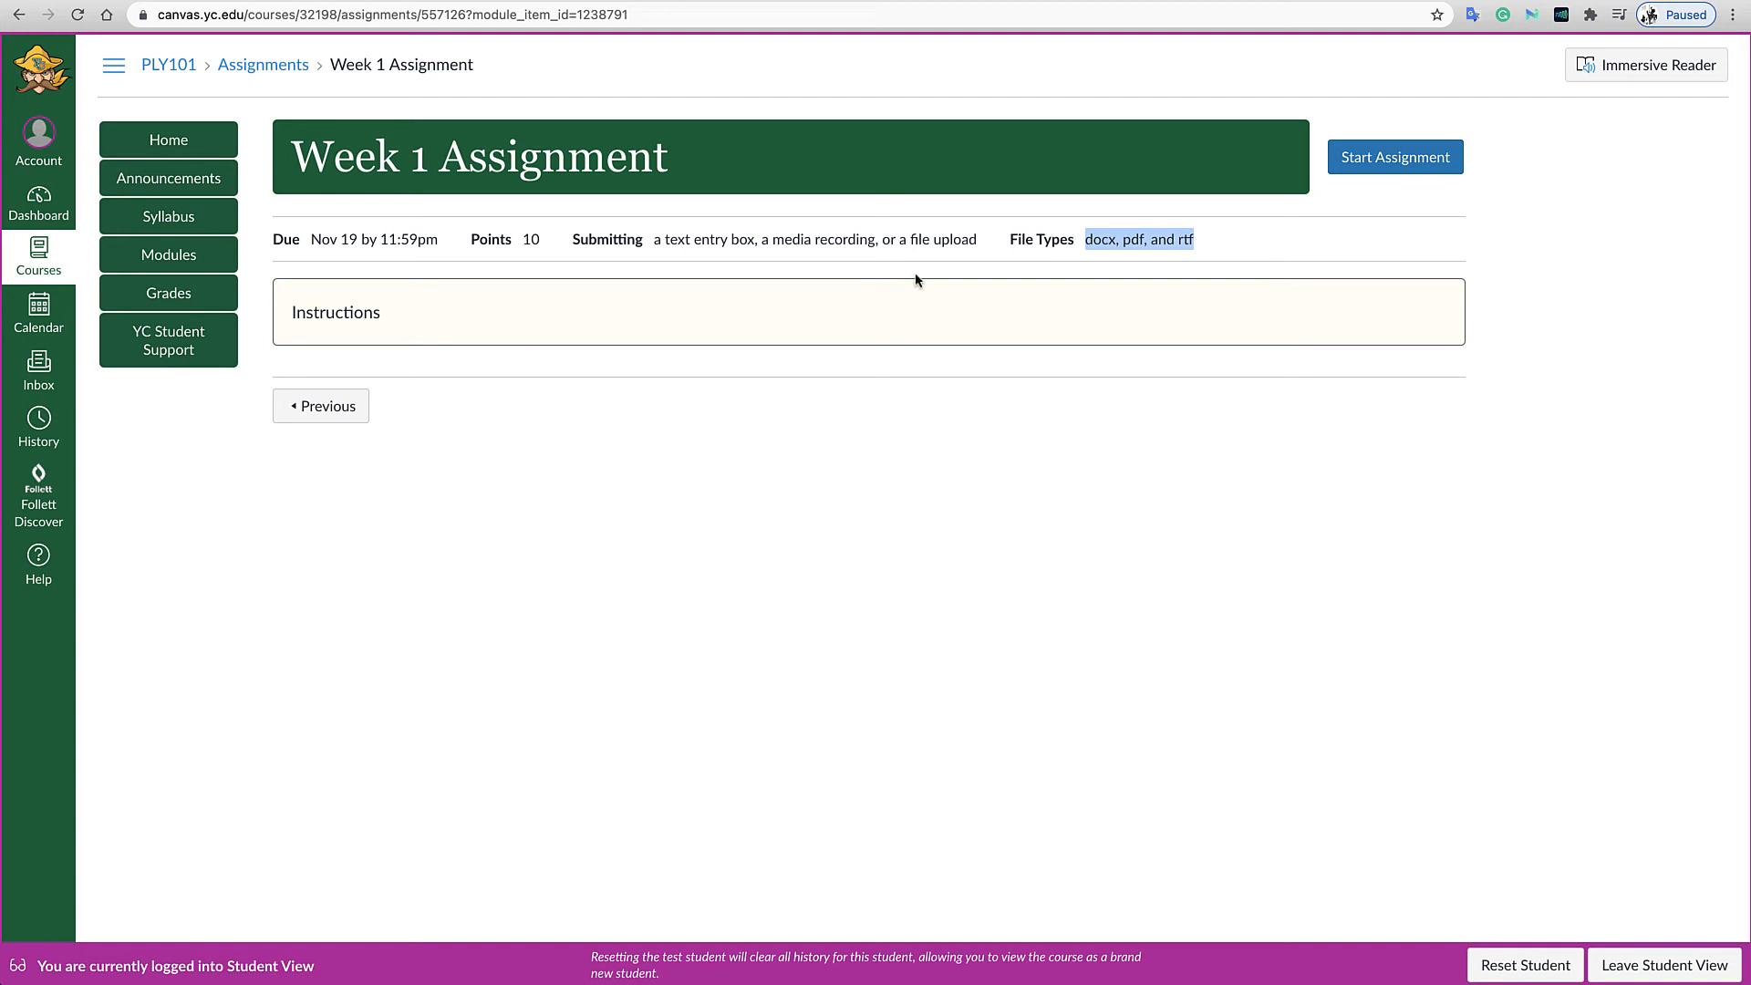
{"action": "left_click", "coordinate": [1656, 972]}
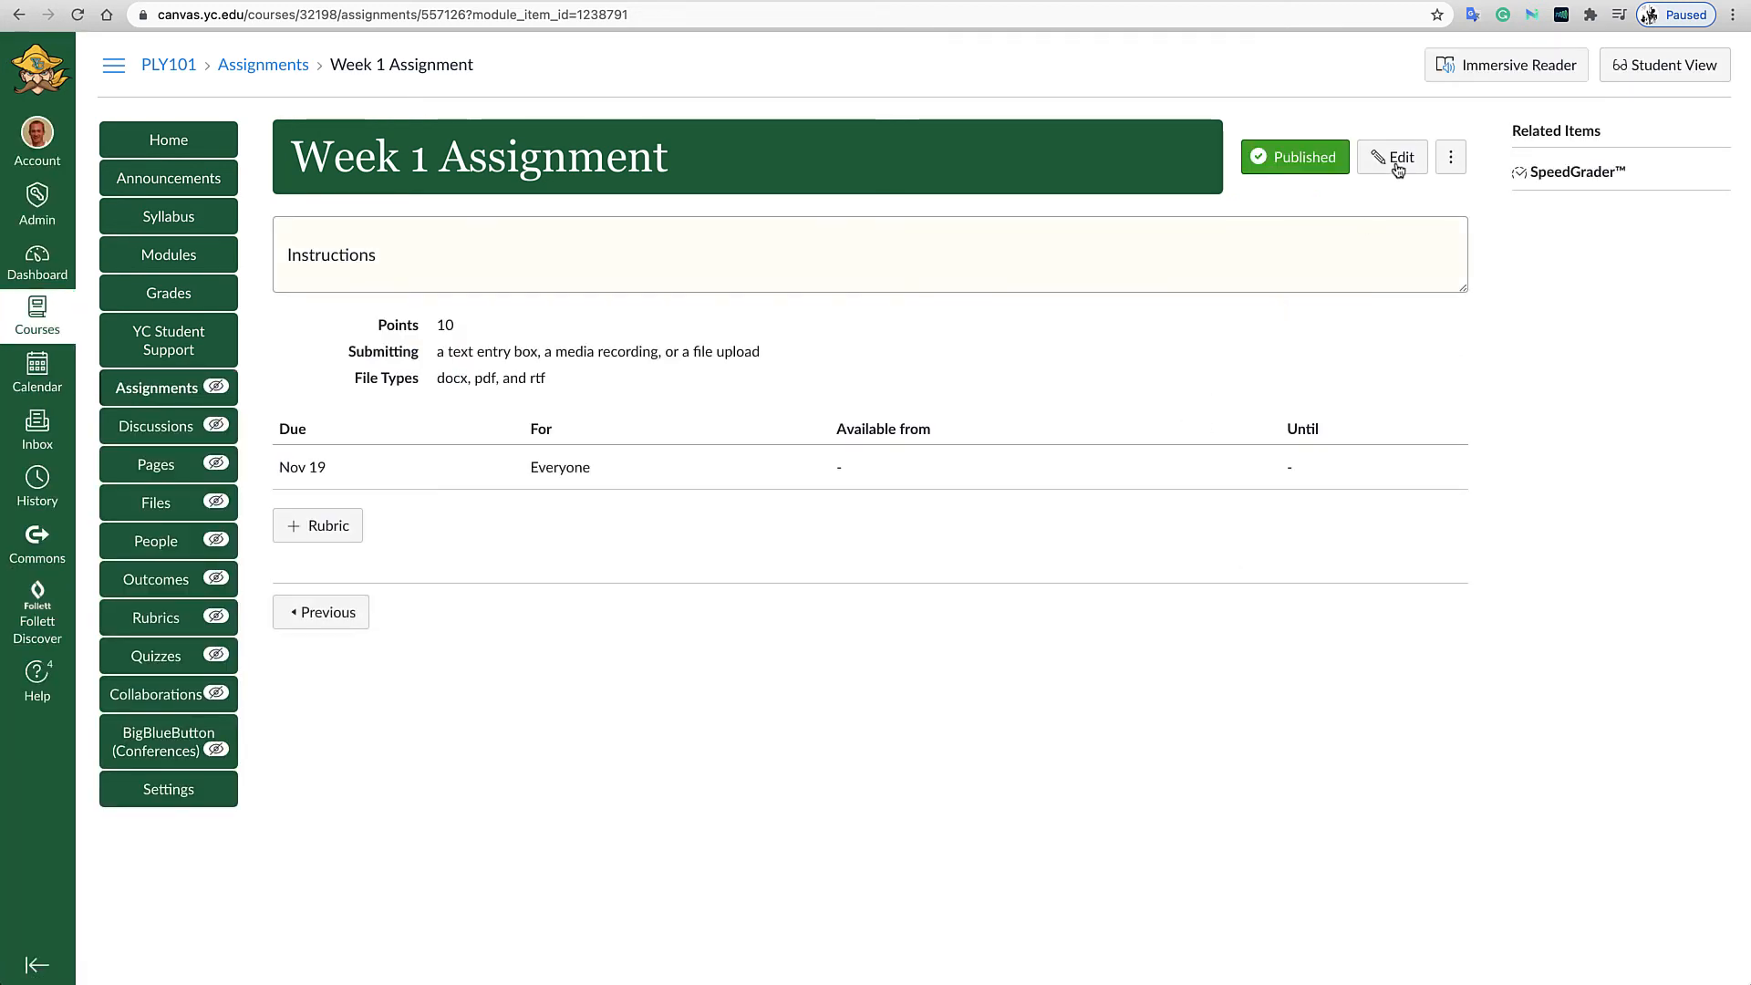
Change the Week 1 Assignment's submission type to On Paper and save the assignment.
{"action": "left_click", "coordinate": [1392, 157]}
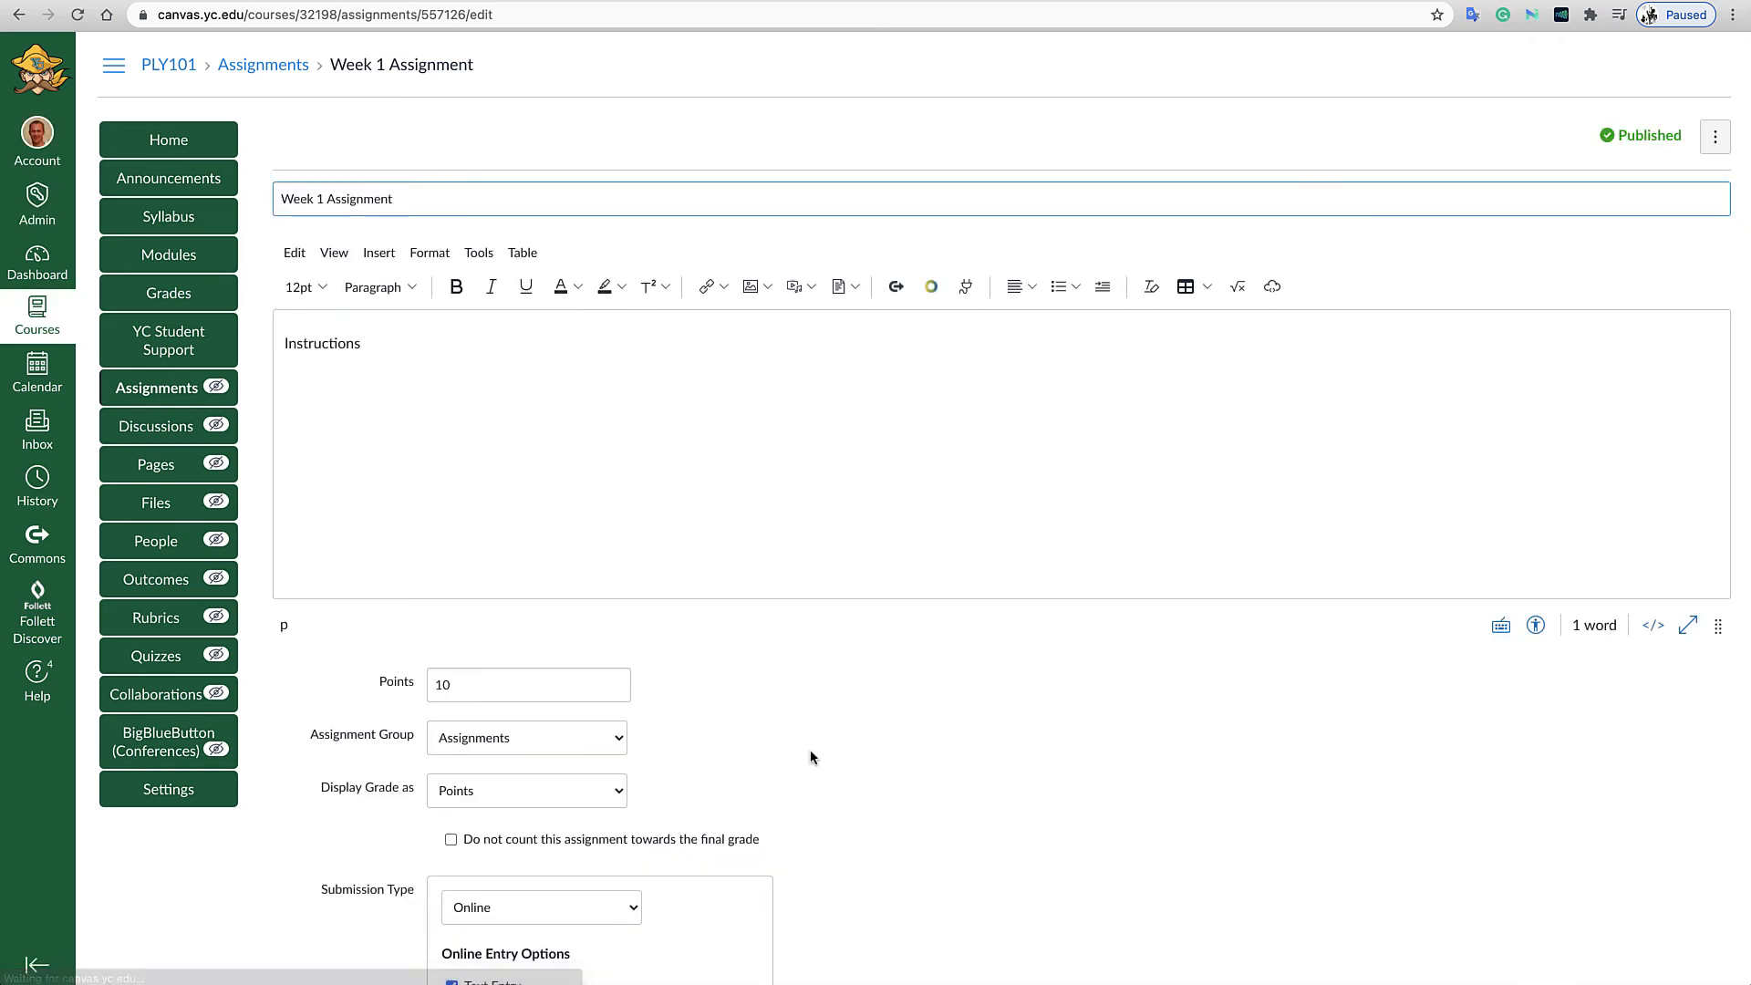
{"action": "scroll", "coordinate": [810, 748], "scroll_direction": "down", "scroll_amount": 4}
{"action": "left_click", "coordinate": [505, 589]}
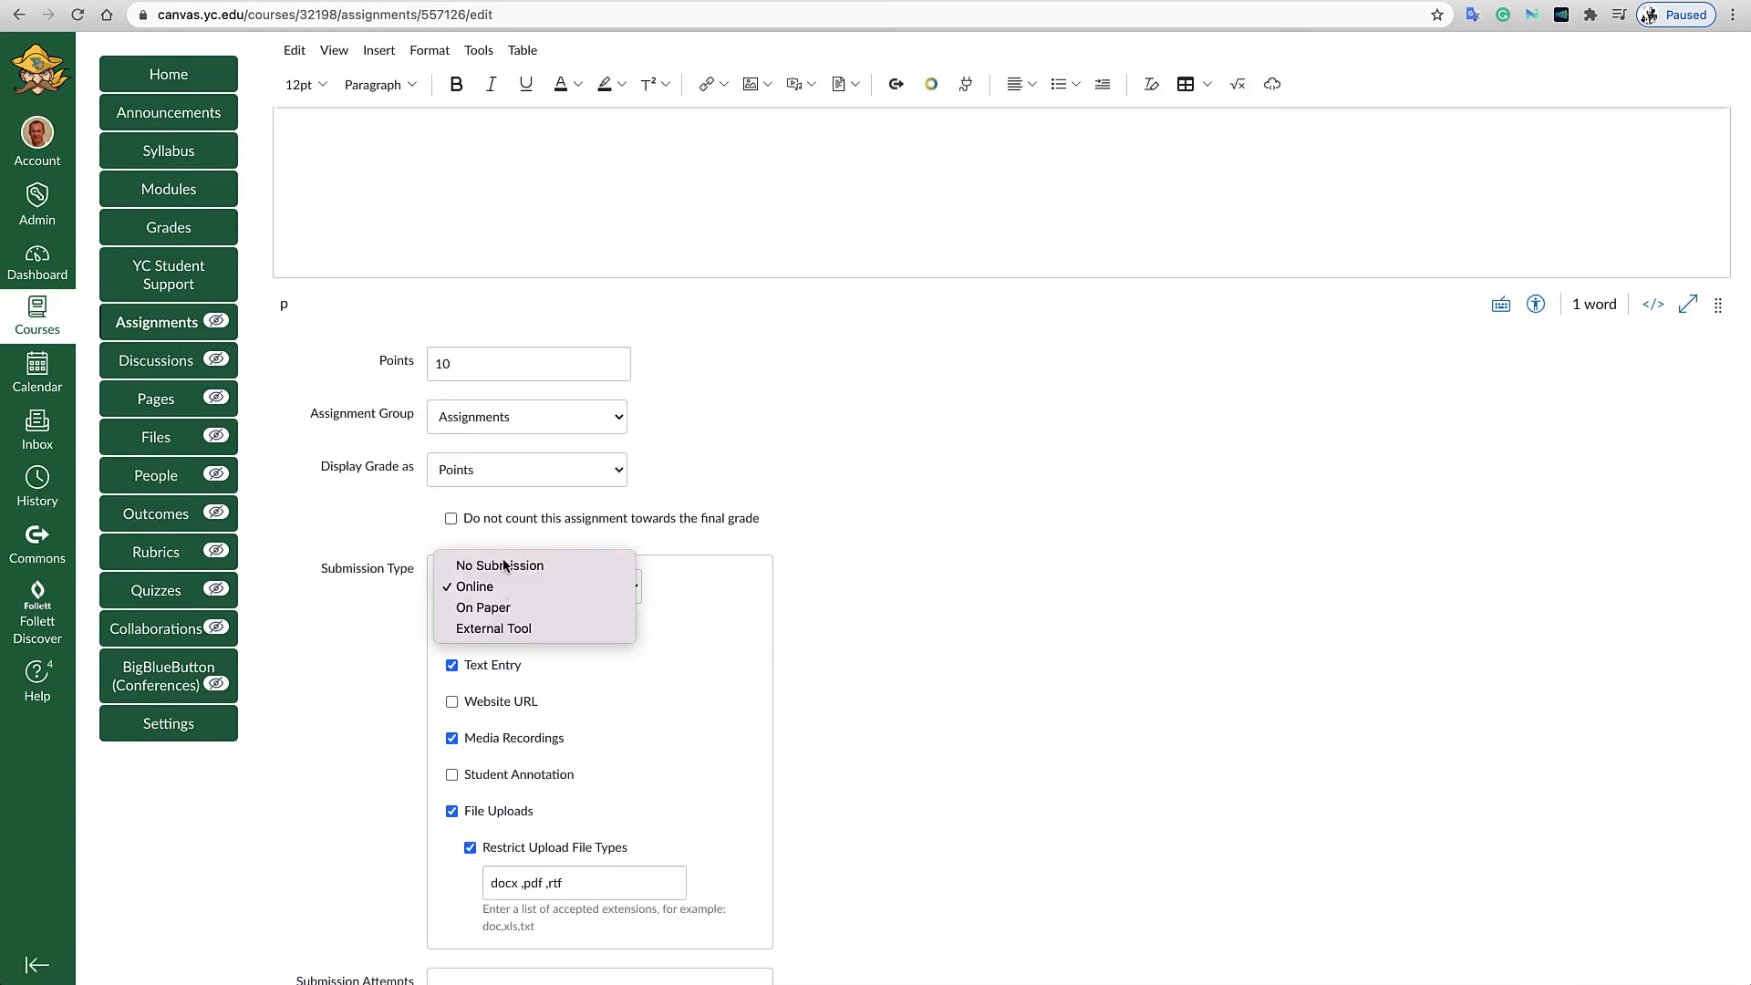
{"action": "left_click", "coordinate": [493, 566]}
{"action": "scroll", "coordinate": [1169, 687], "scroll_direction": "down", "scroll_amount": 4}
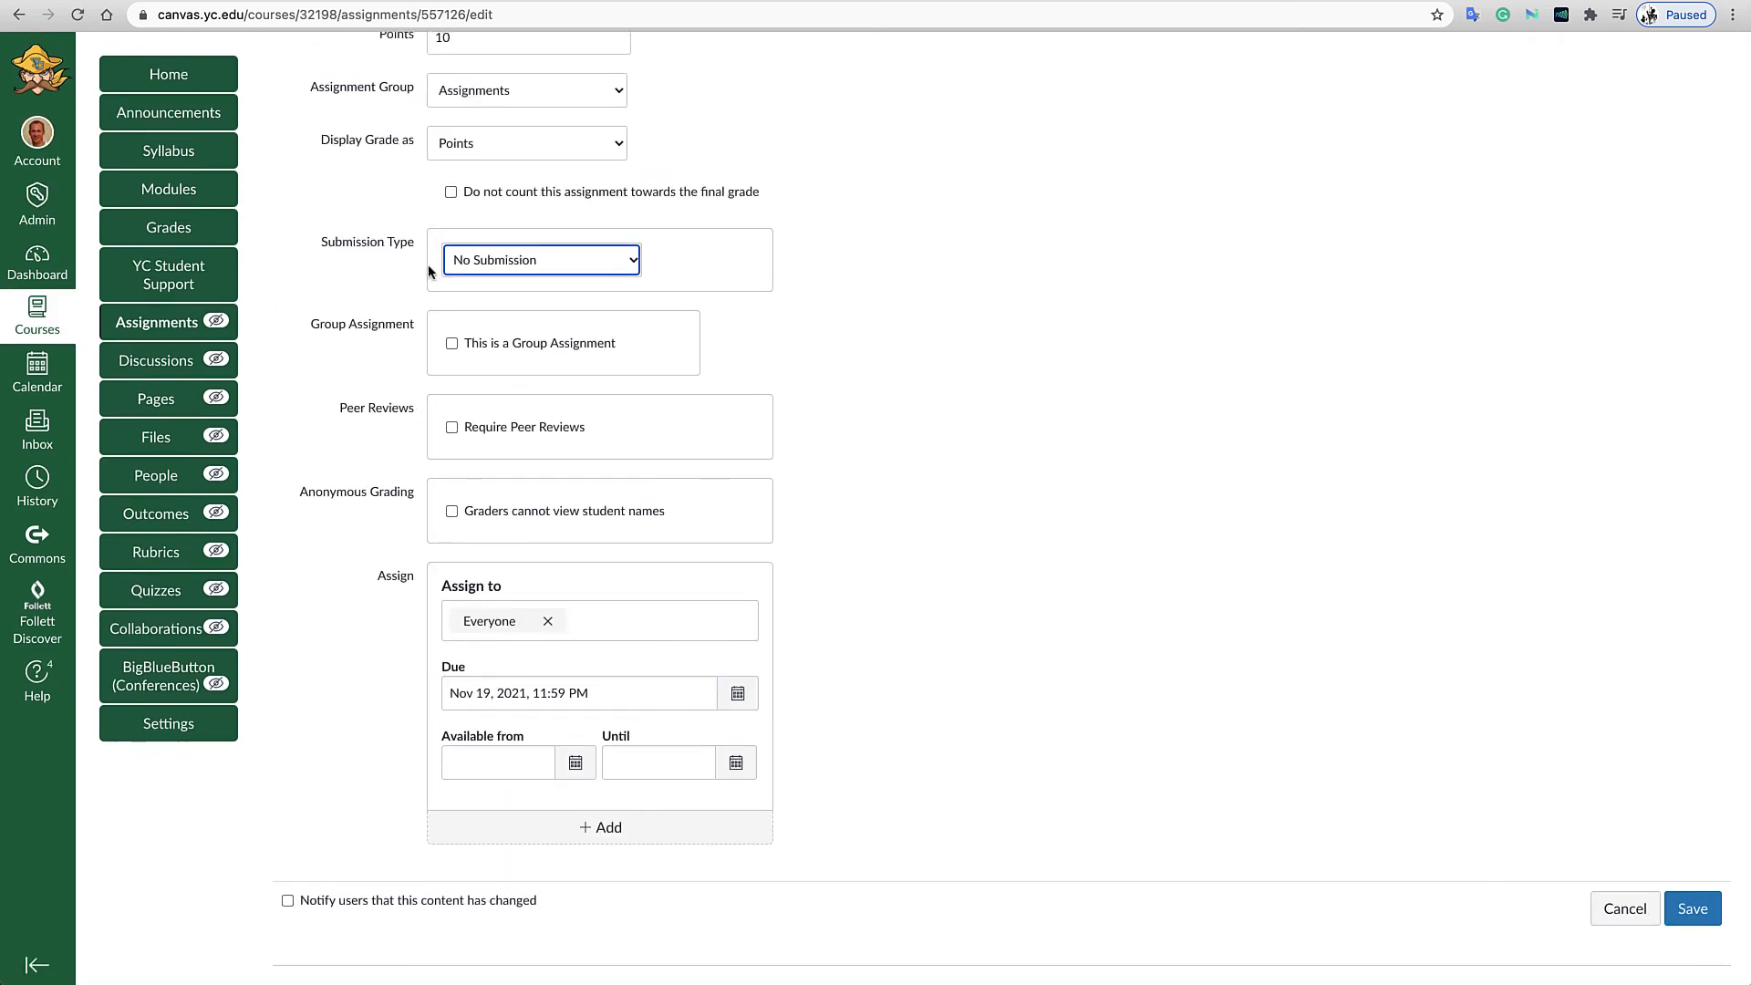
{"action": "left_click", "coordinate": [474, 262]}
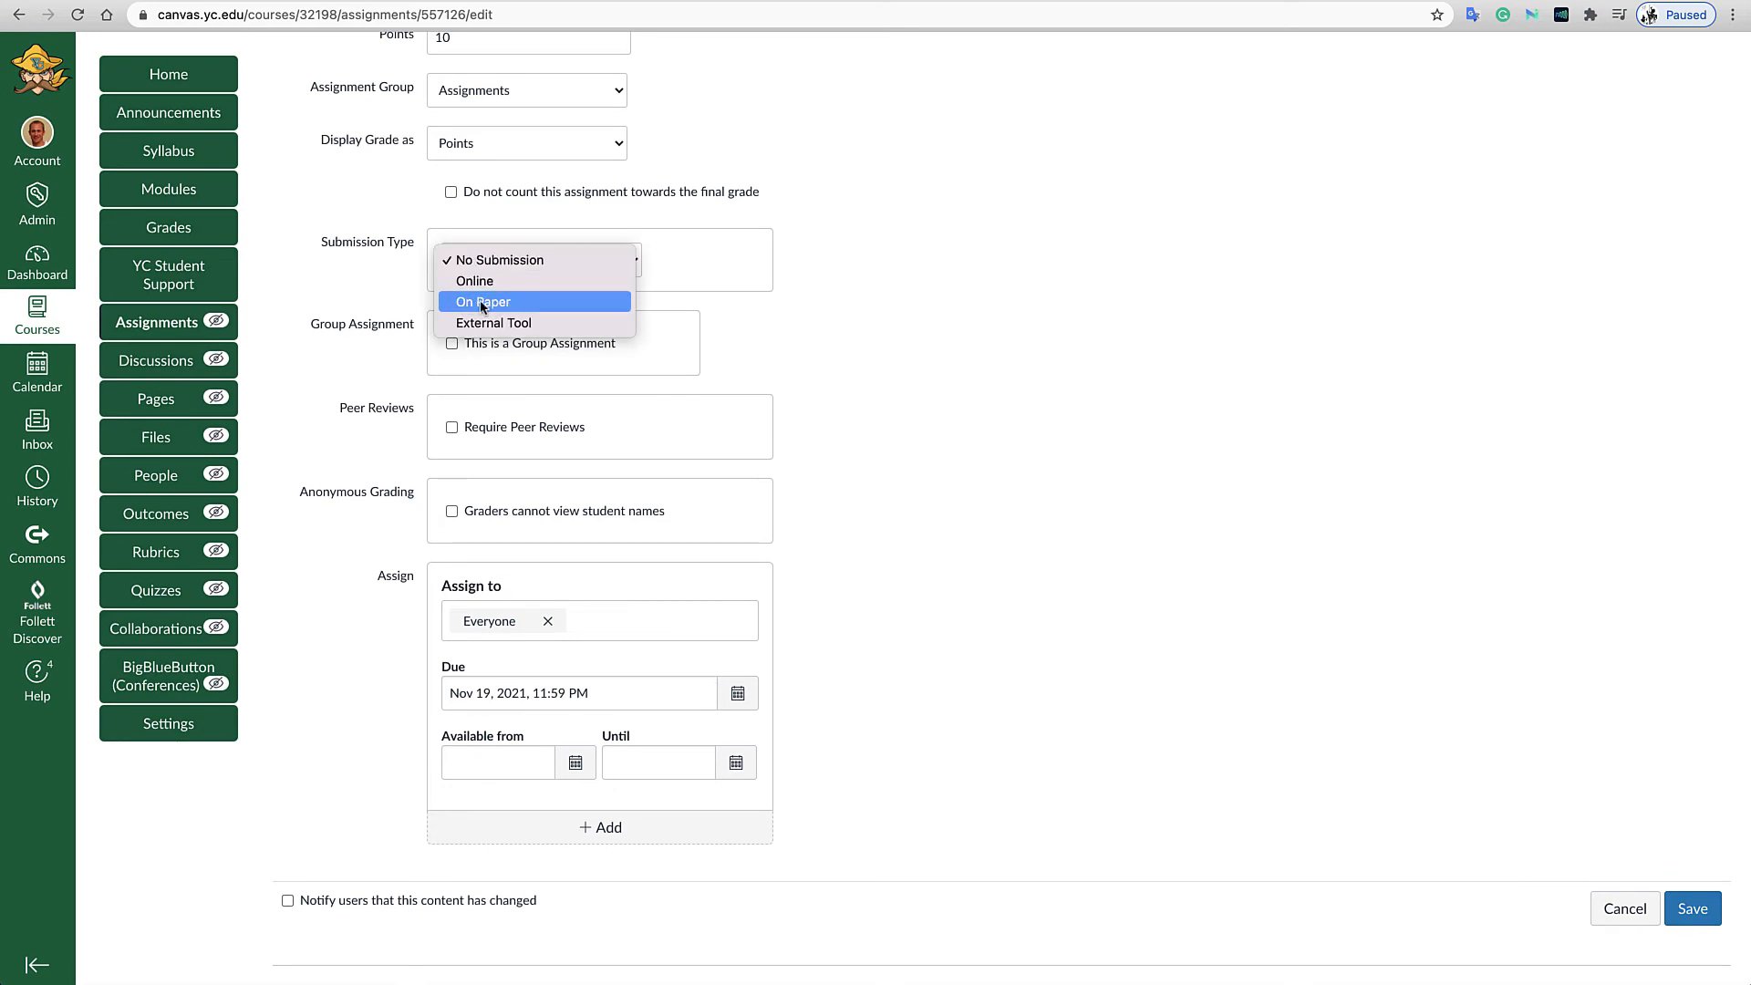
{"action": "left_click", "coordinate": [483, 303]}
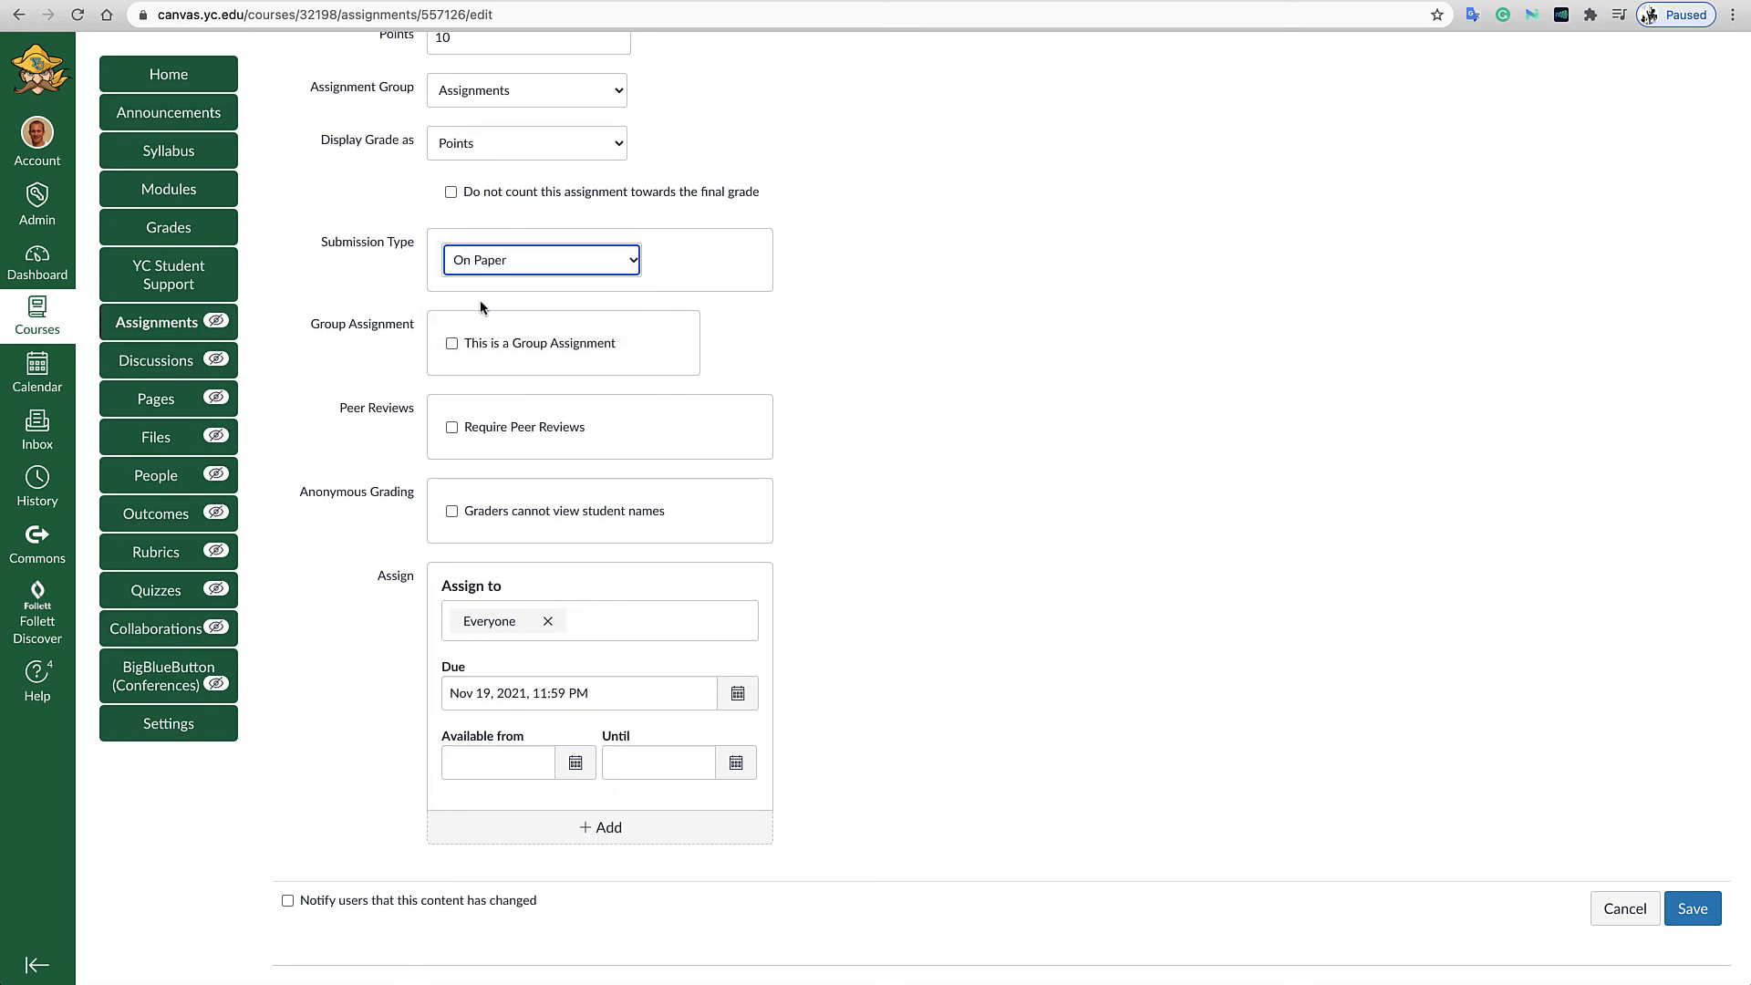
{"action": "left_click", "coordinate": [1689, 907]}
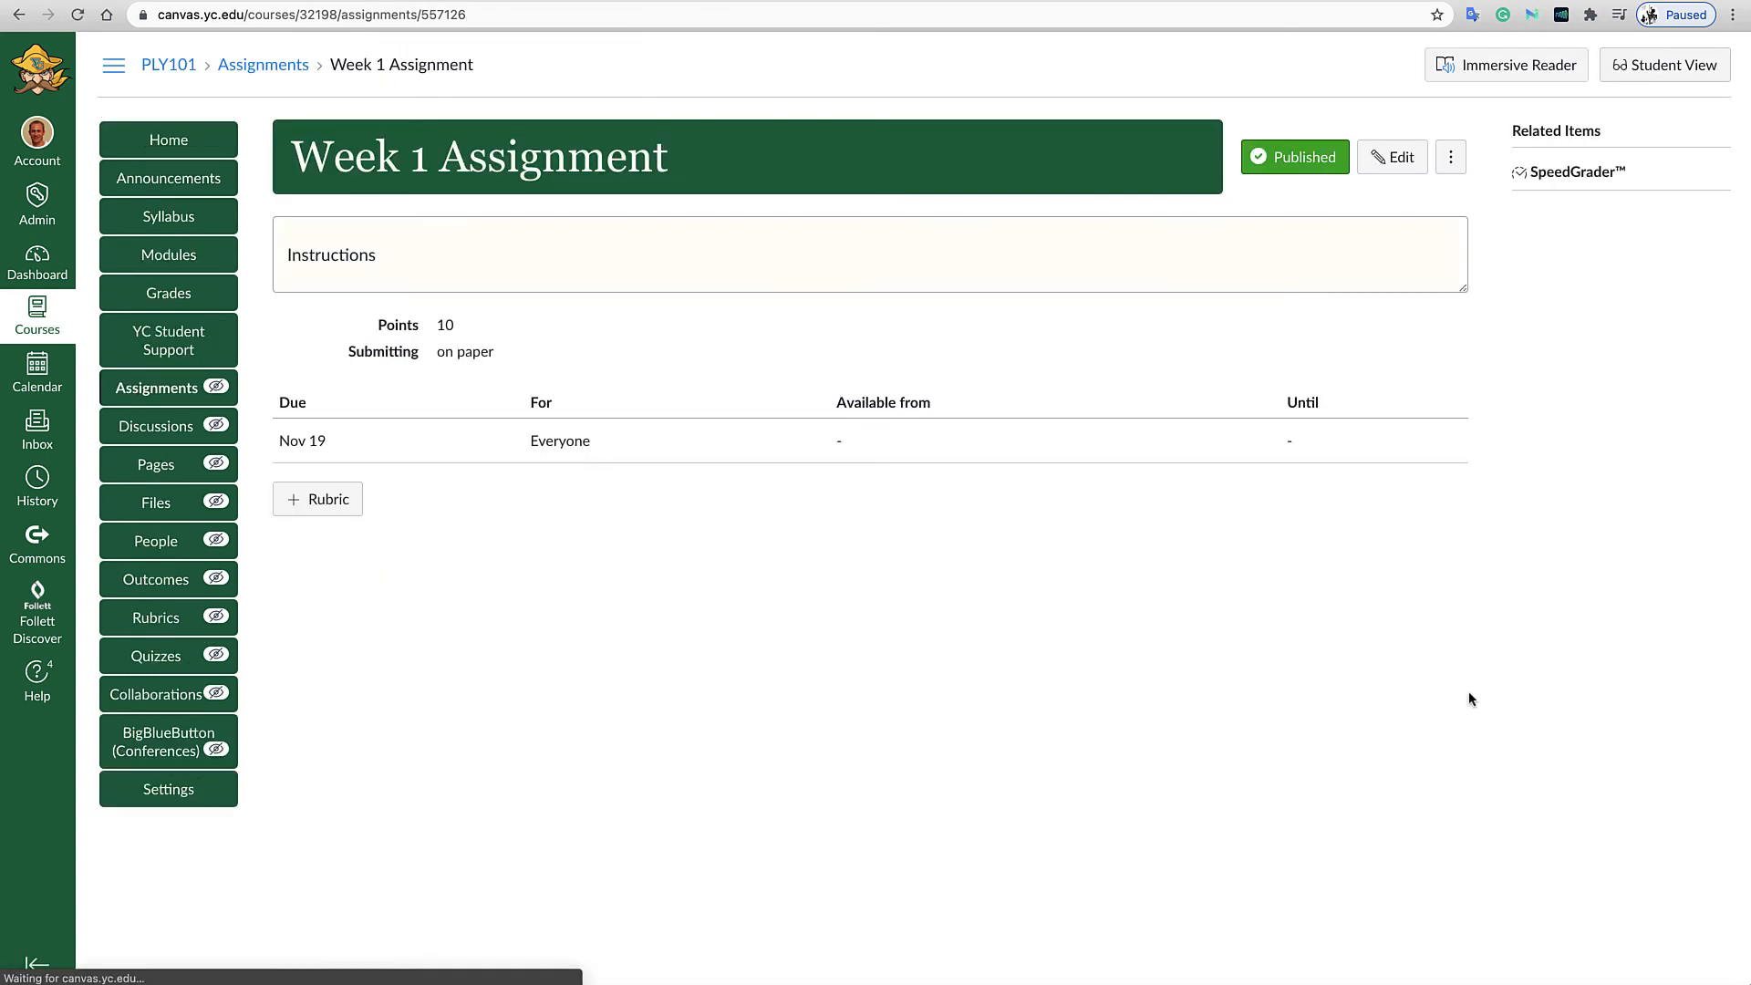
Check as a student how the Week 1 Assignment's submission method is shown, and leave the student view.
{"action": "left_click", "coordinate": [1685, 62]}
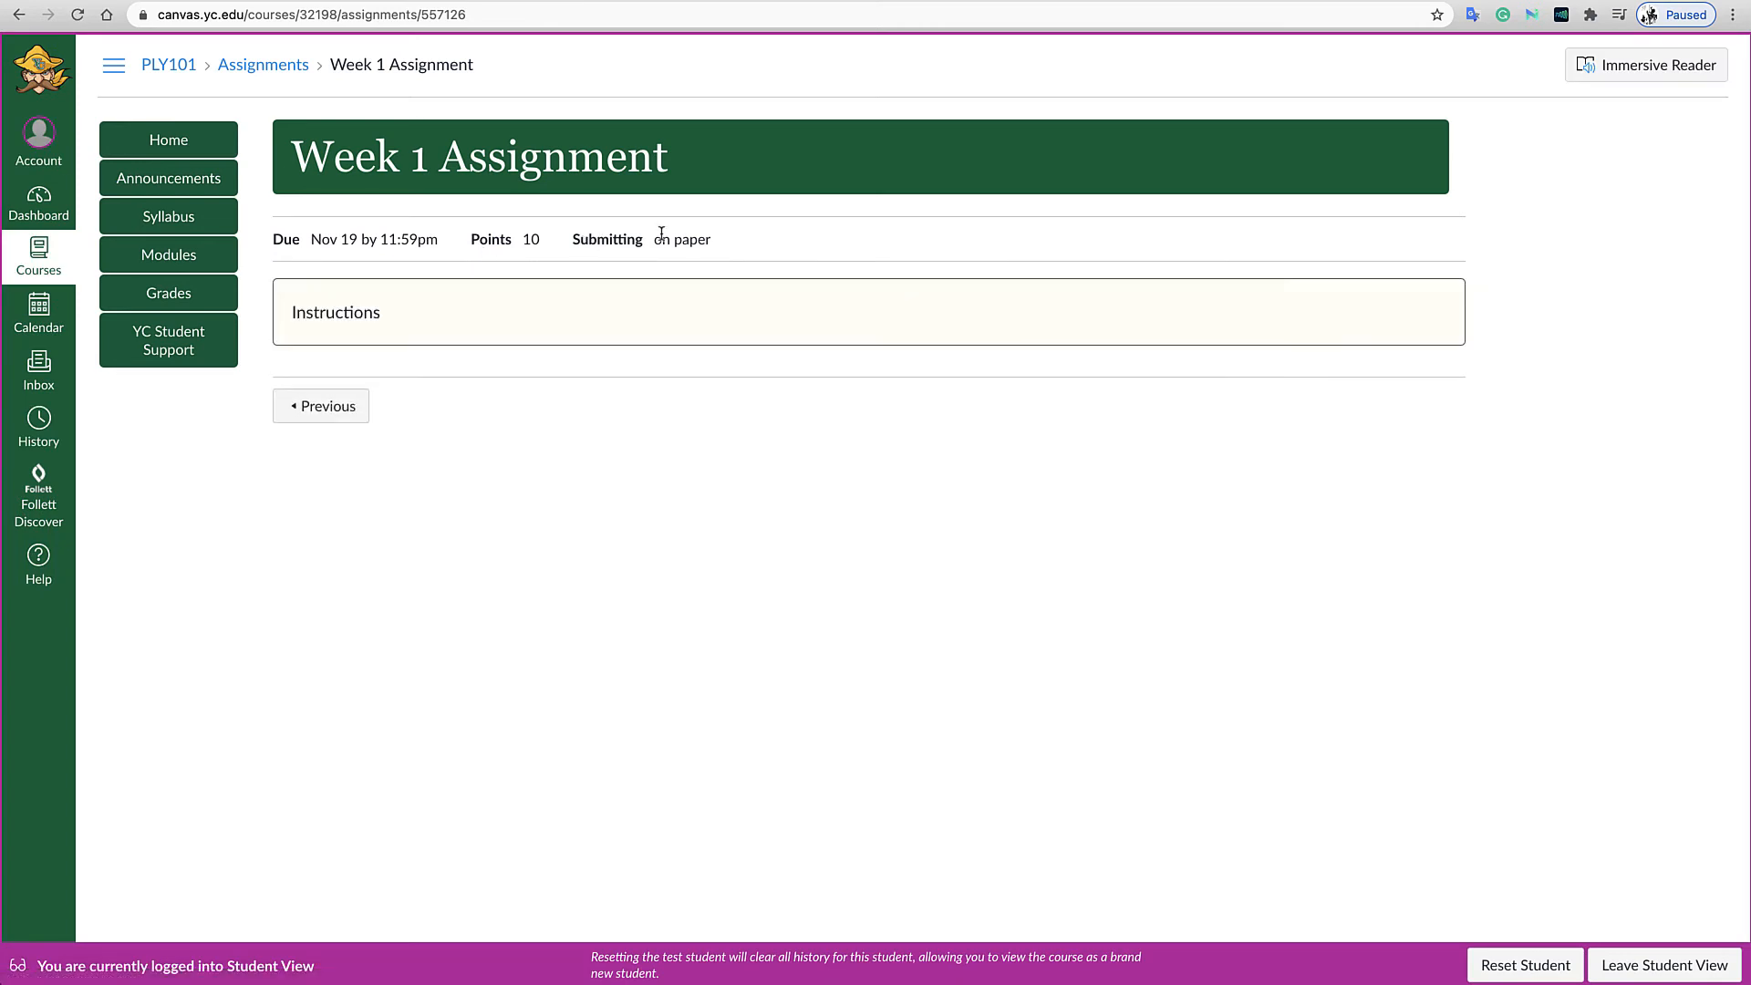
{"action": "left_click_drag", "start_coordinate": [654, 239], "coordinate": [765, 245]}
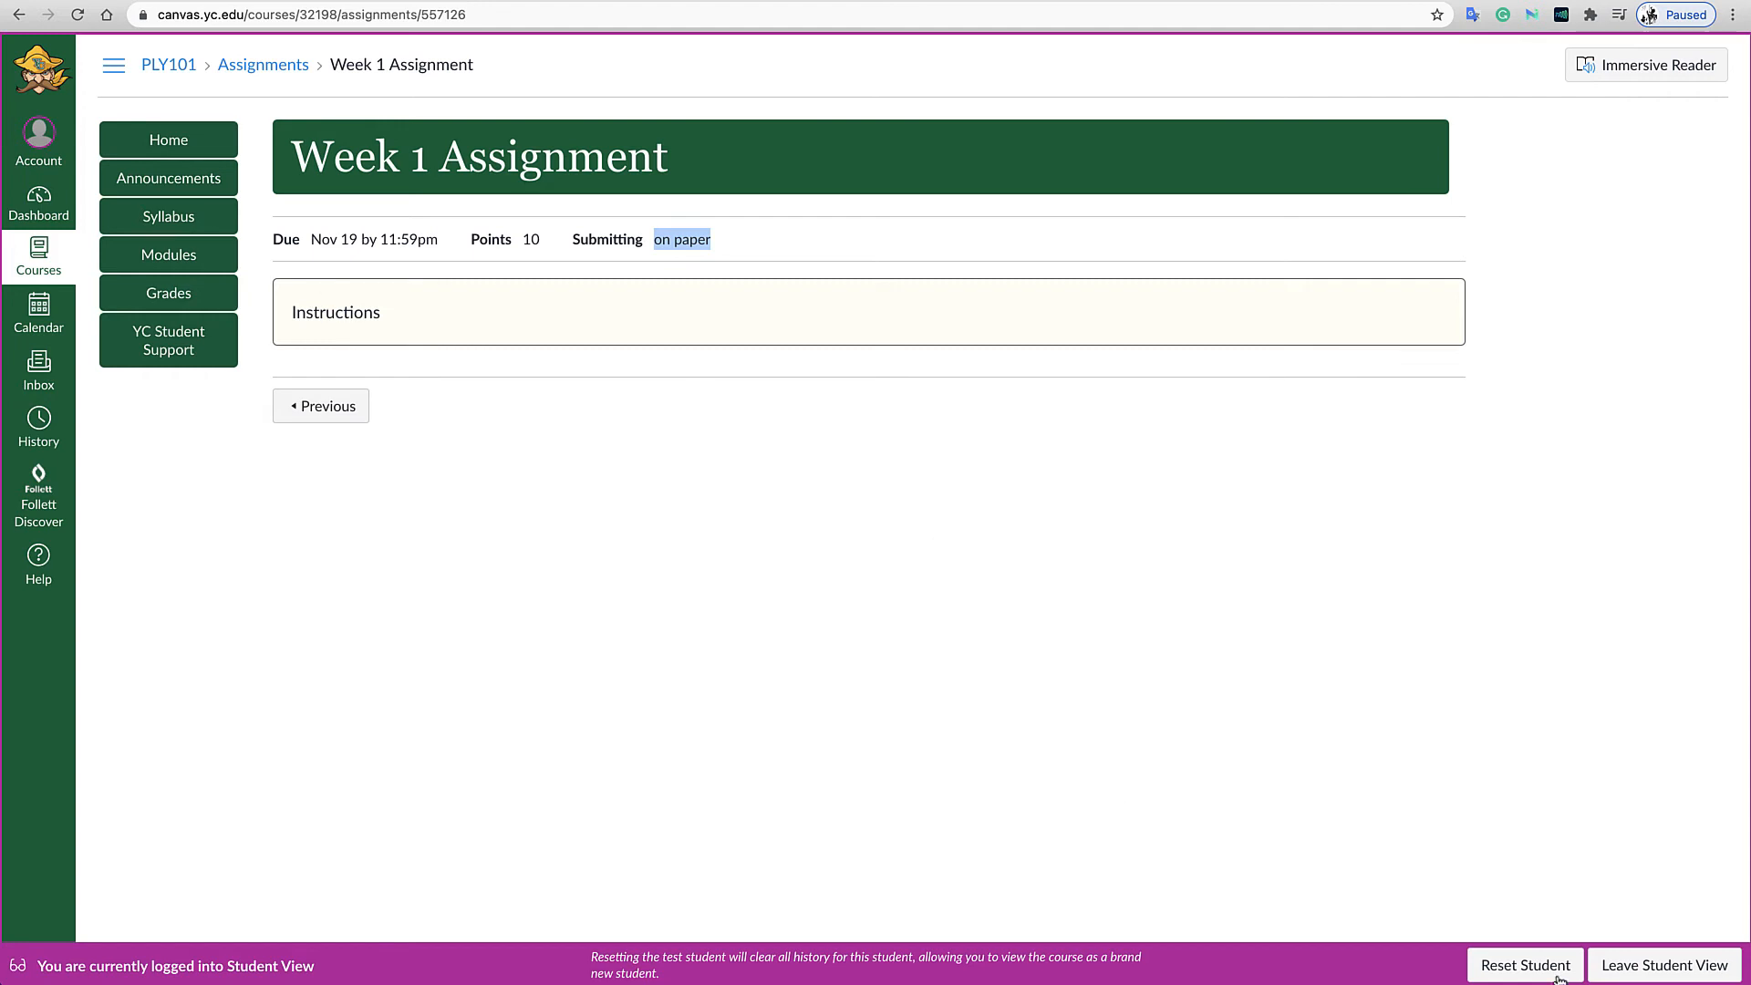
{"action": "left_click", "coordinate": [1649, 965]}
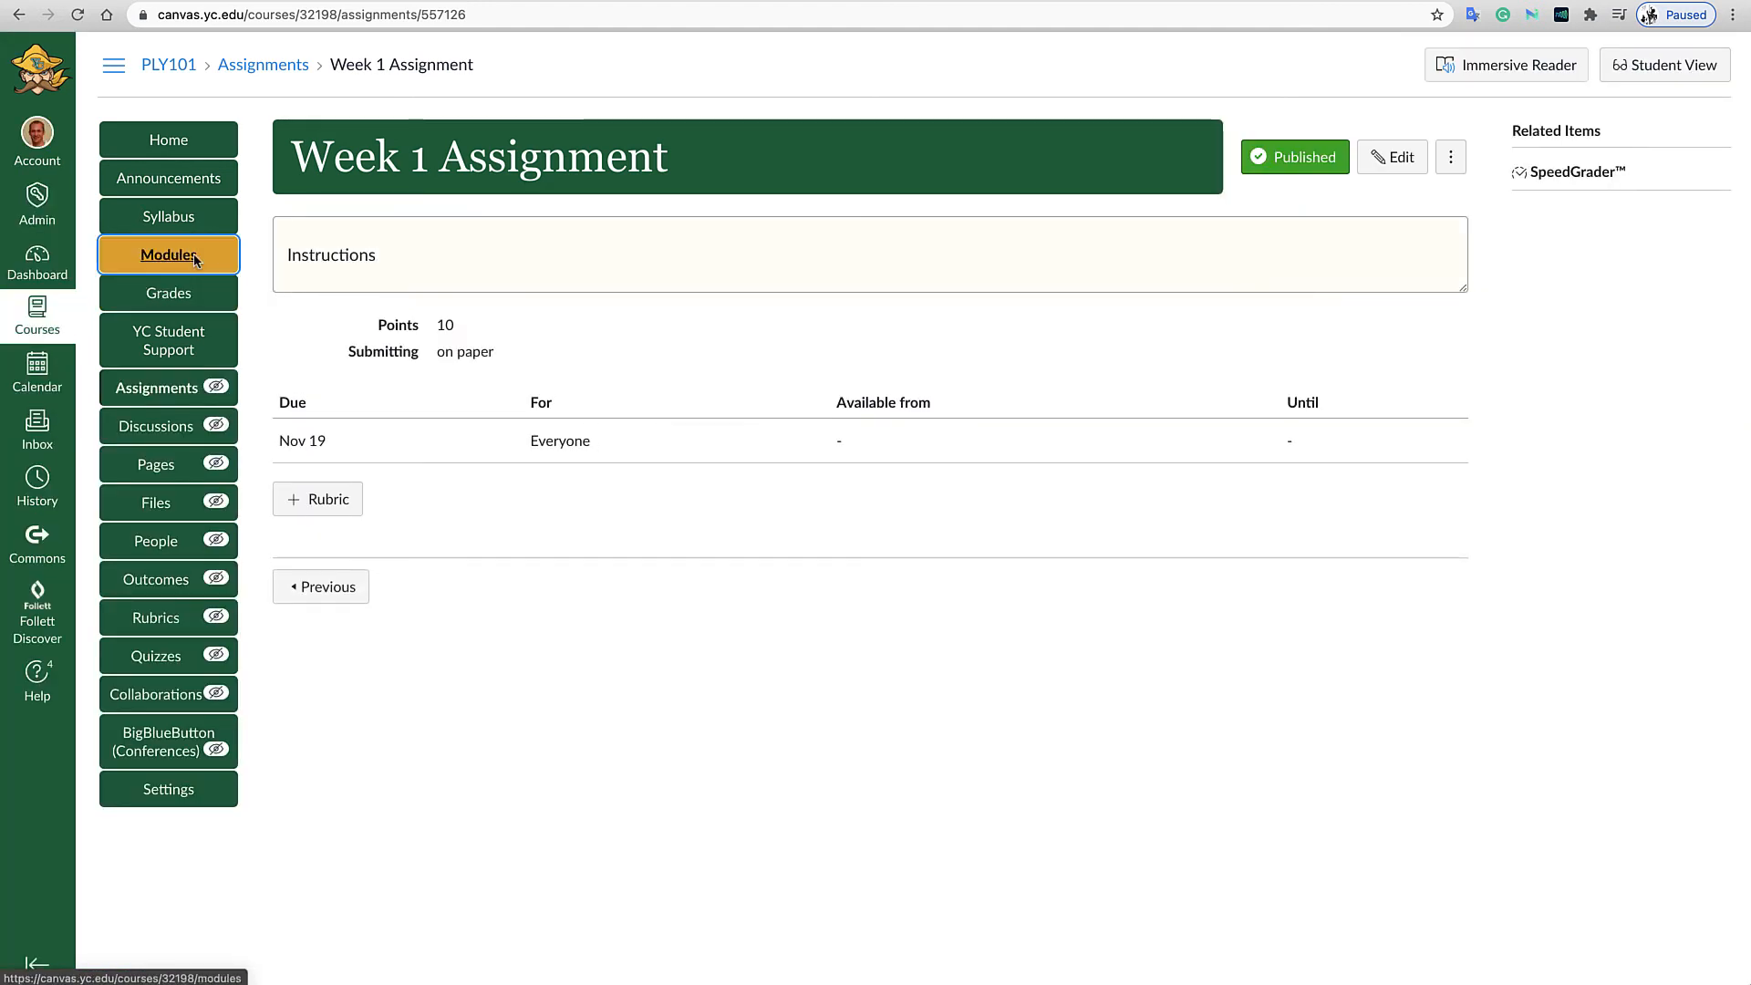
Add a newly created discussion topic named "Discussion" to the Week 1 module.
{"action": "left_click", "coordinate": [168, 255]}
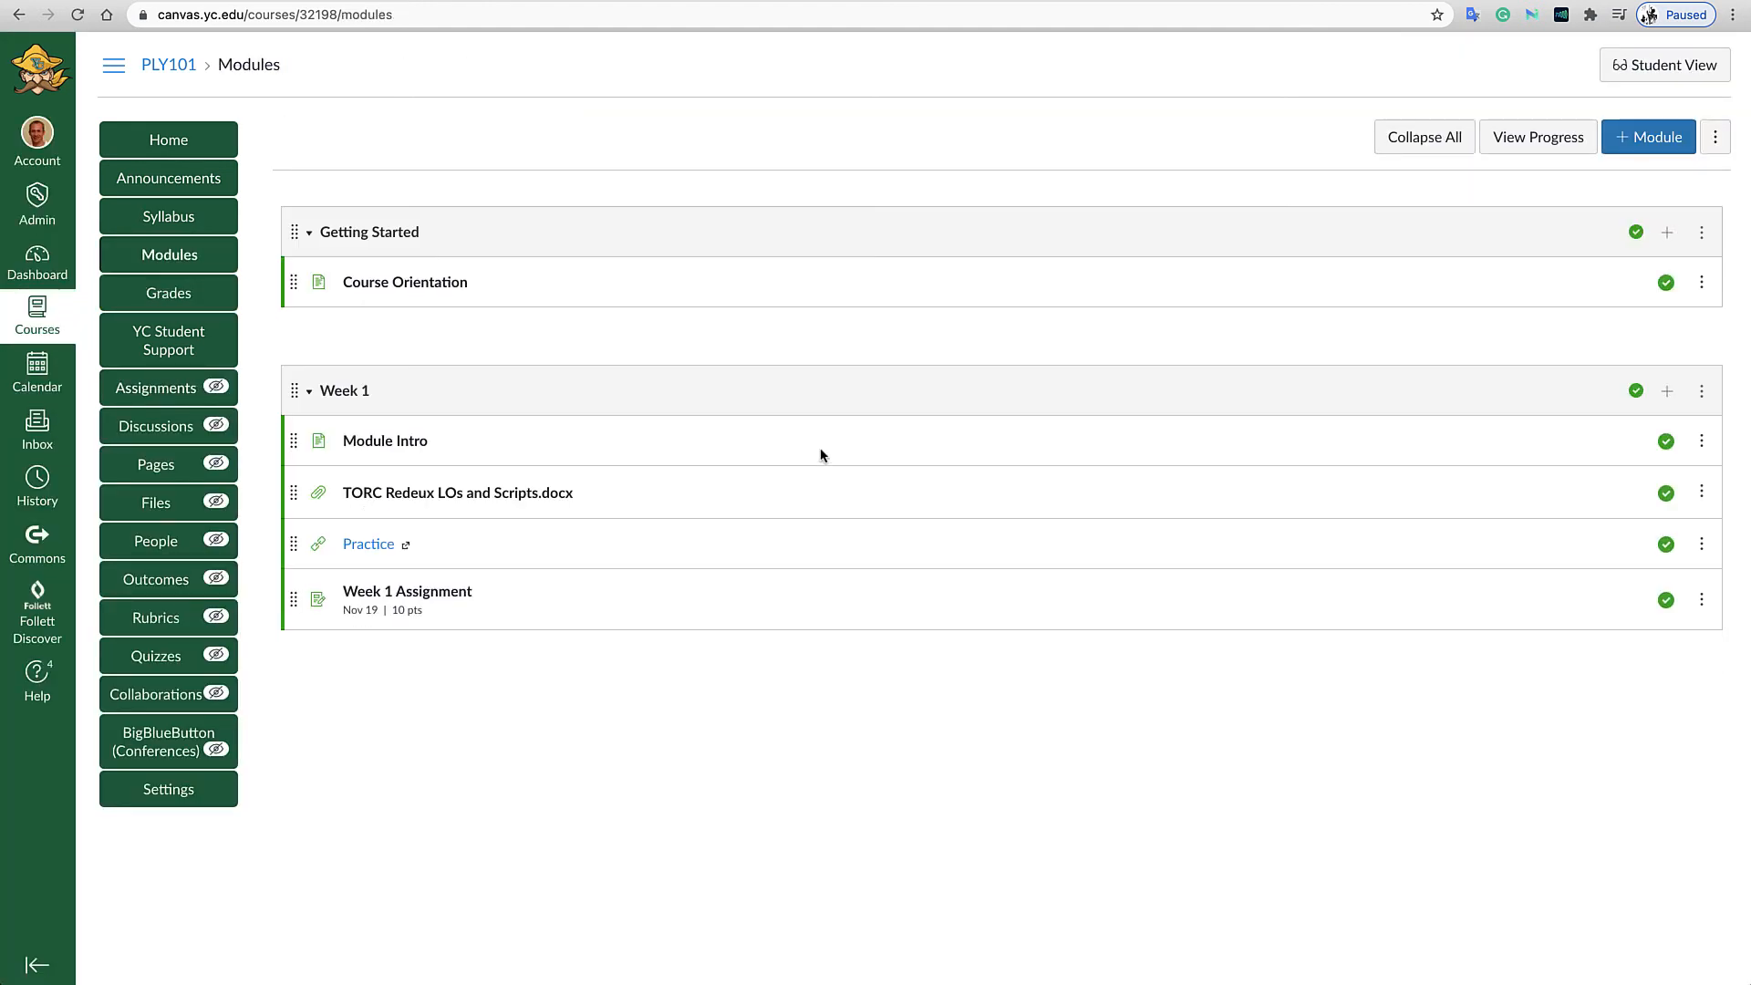
{"action": "left_click", "coordinate": [1668, 391]}
{"action": "left_click", "coordinate": [680, 364]}
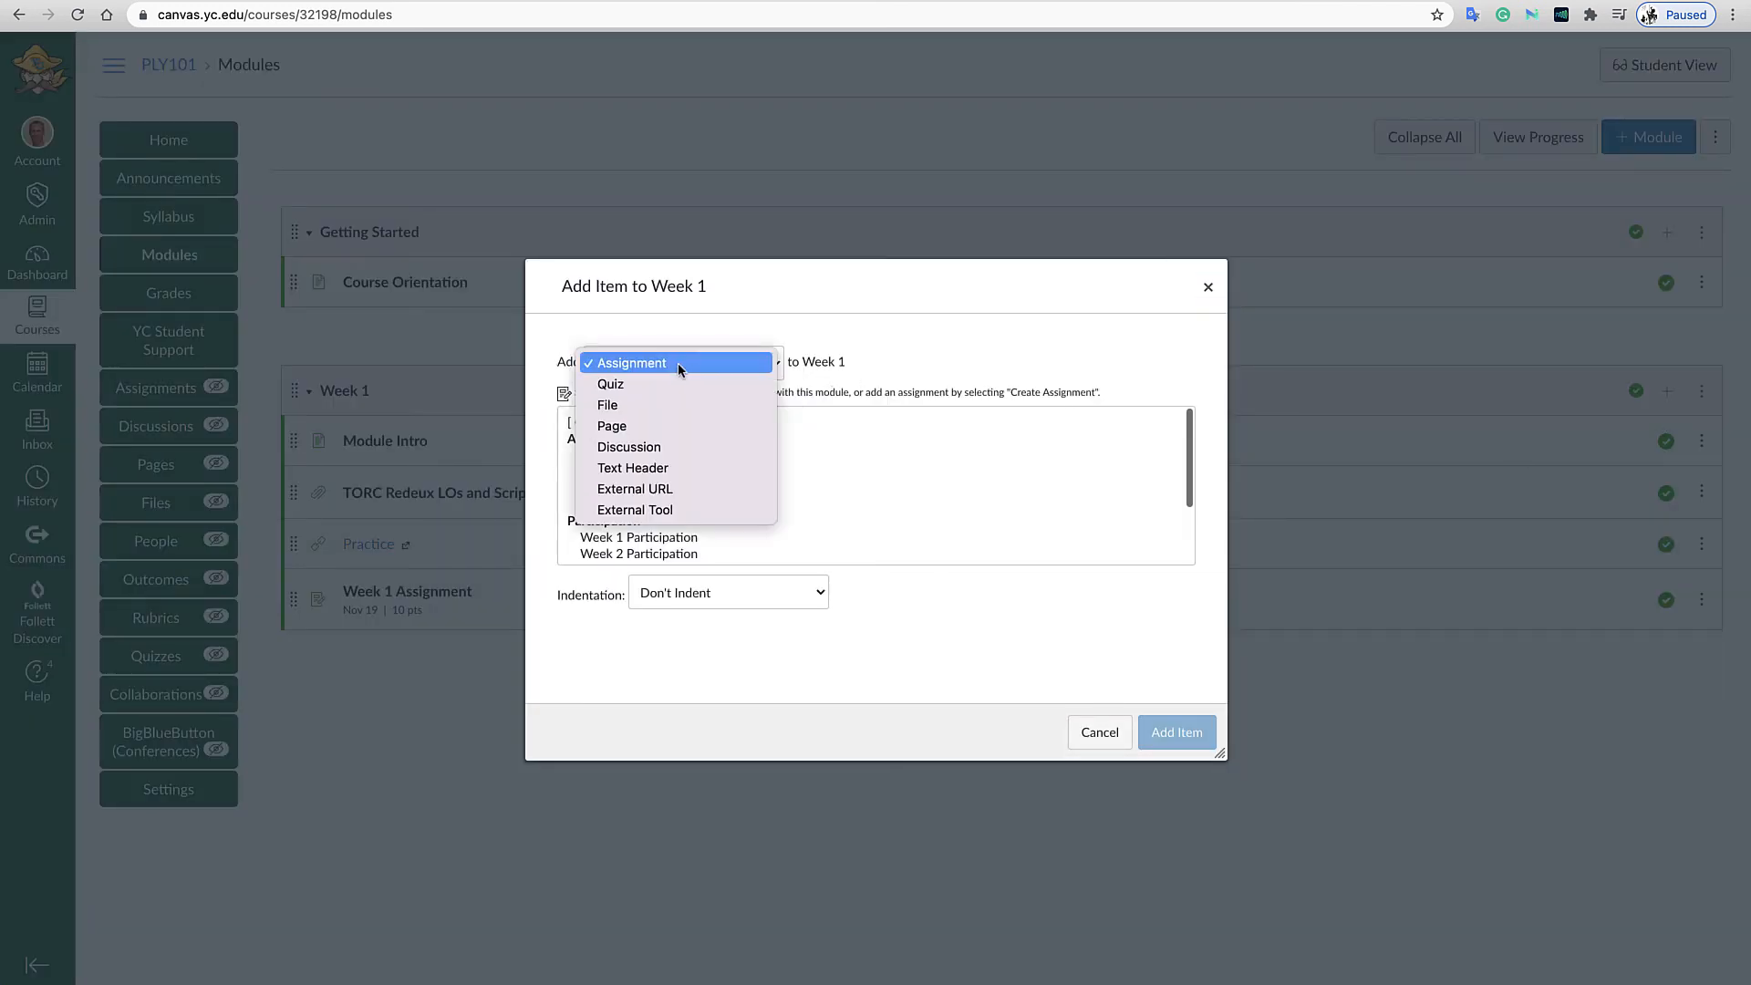
{"action": "left_click", "coordinate": [640, 455]}
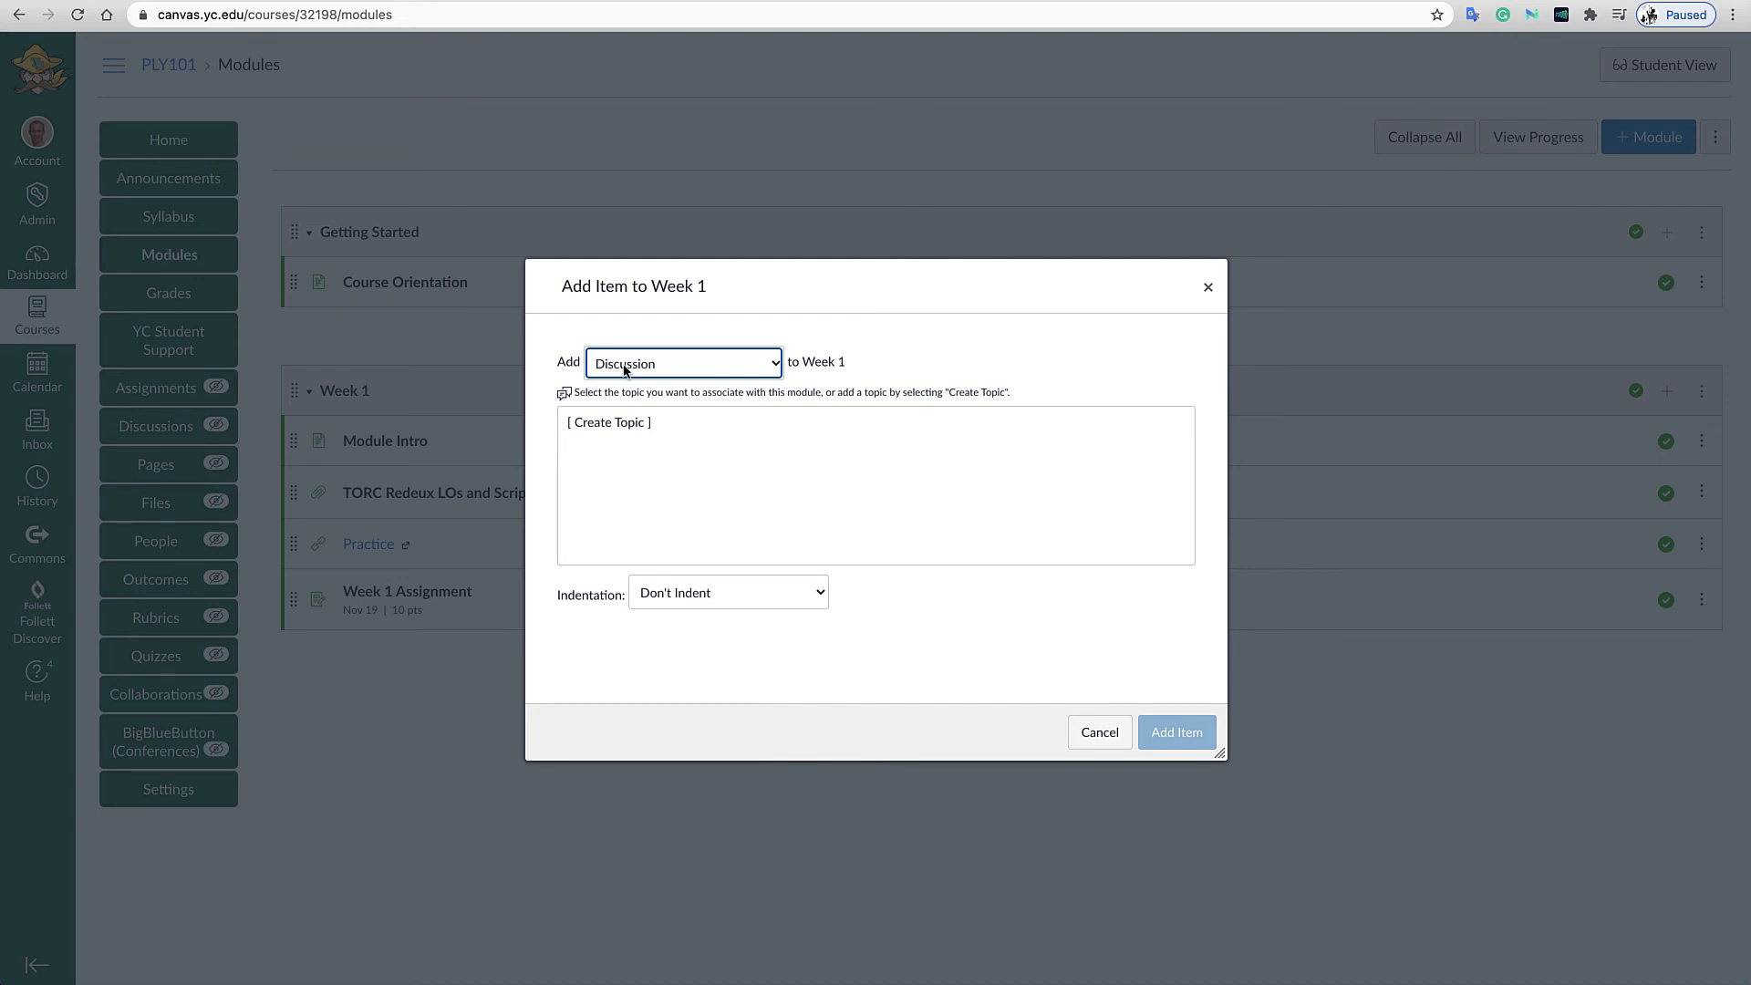
{"action": "left_click", "coordinate": [624, 425]}
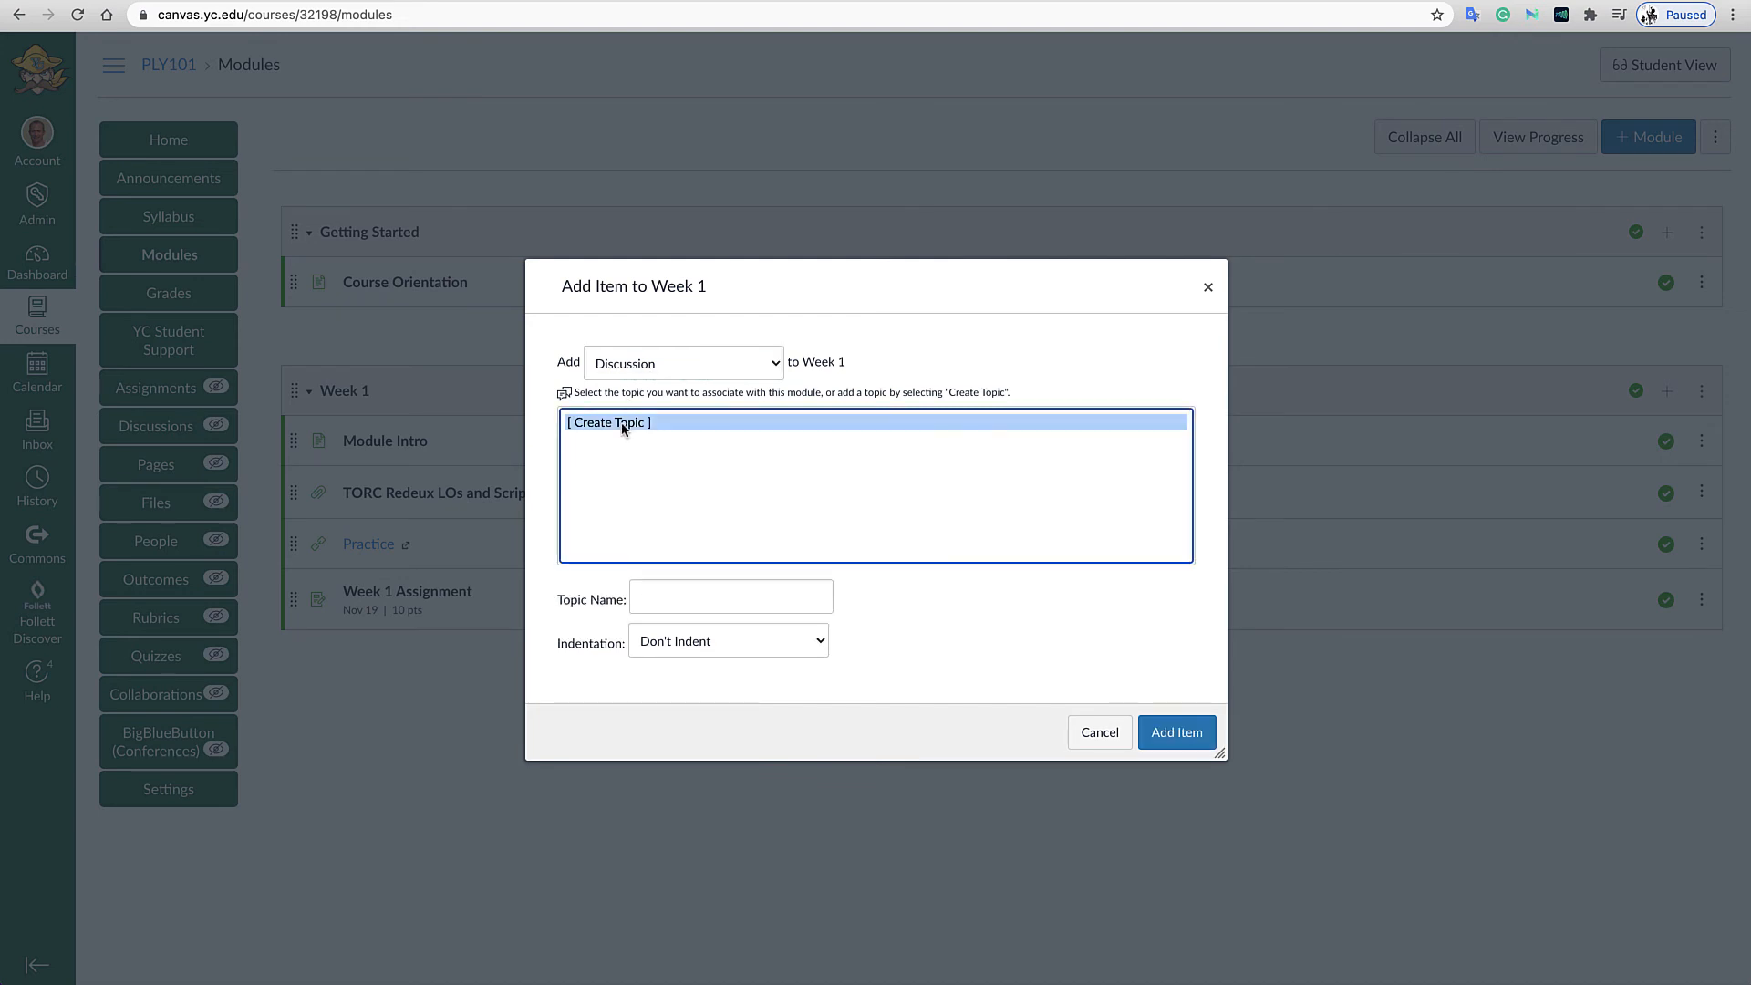
{"action": "left_click", "coordinate": [688, 602]}
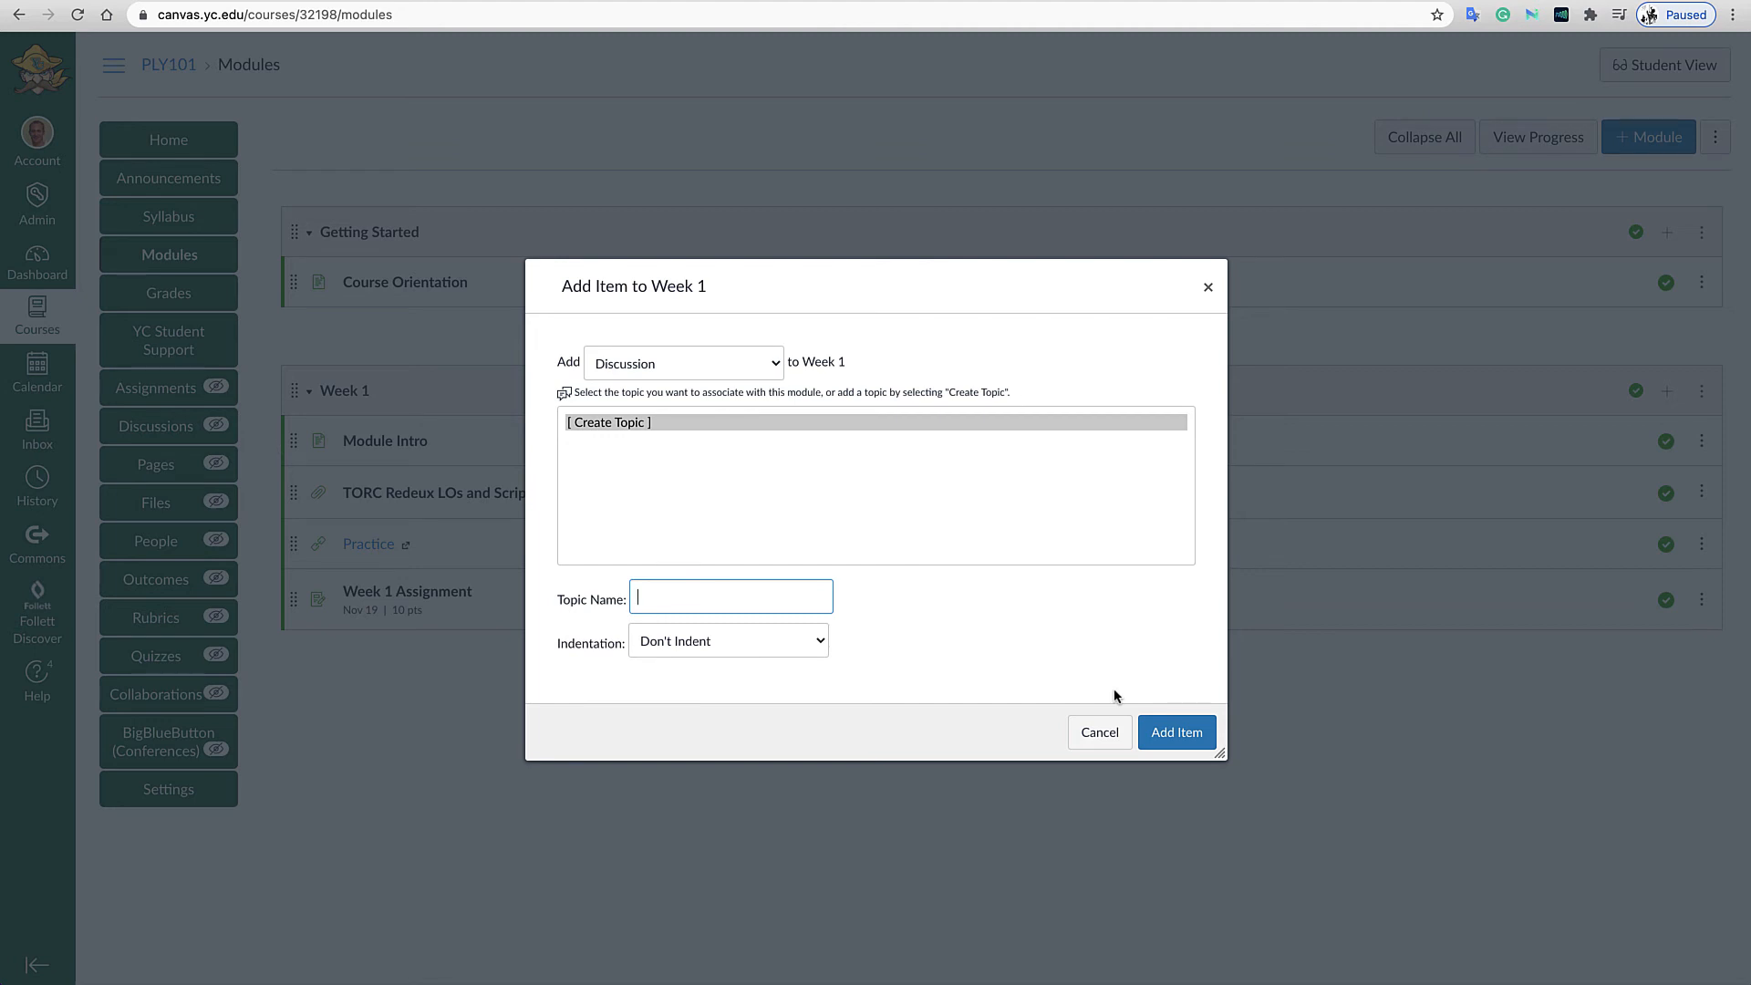
{"action": "type", "text": "Discussion"}
{"action": "left_click", "coordinate": [1191, 737]}
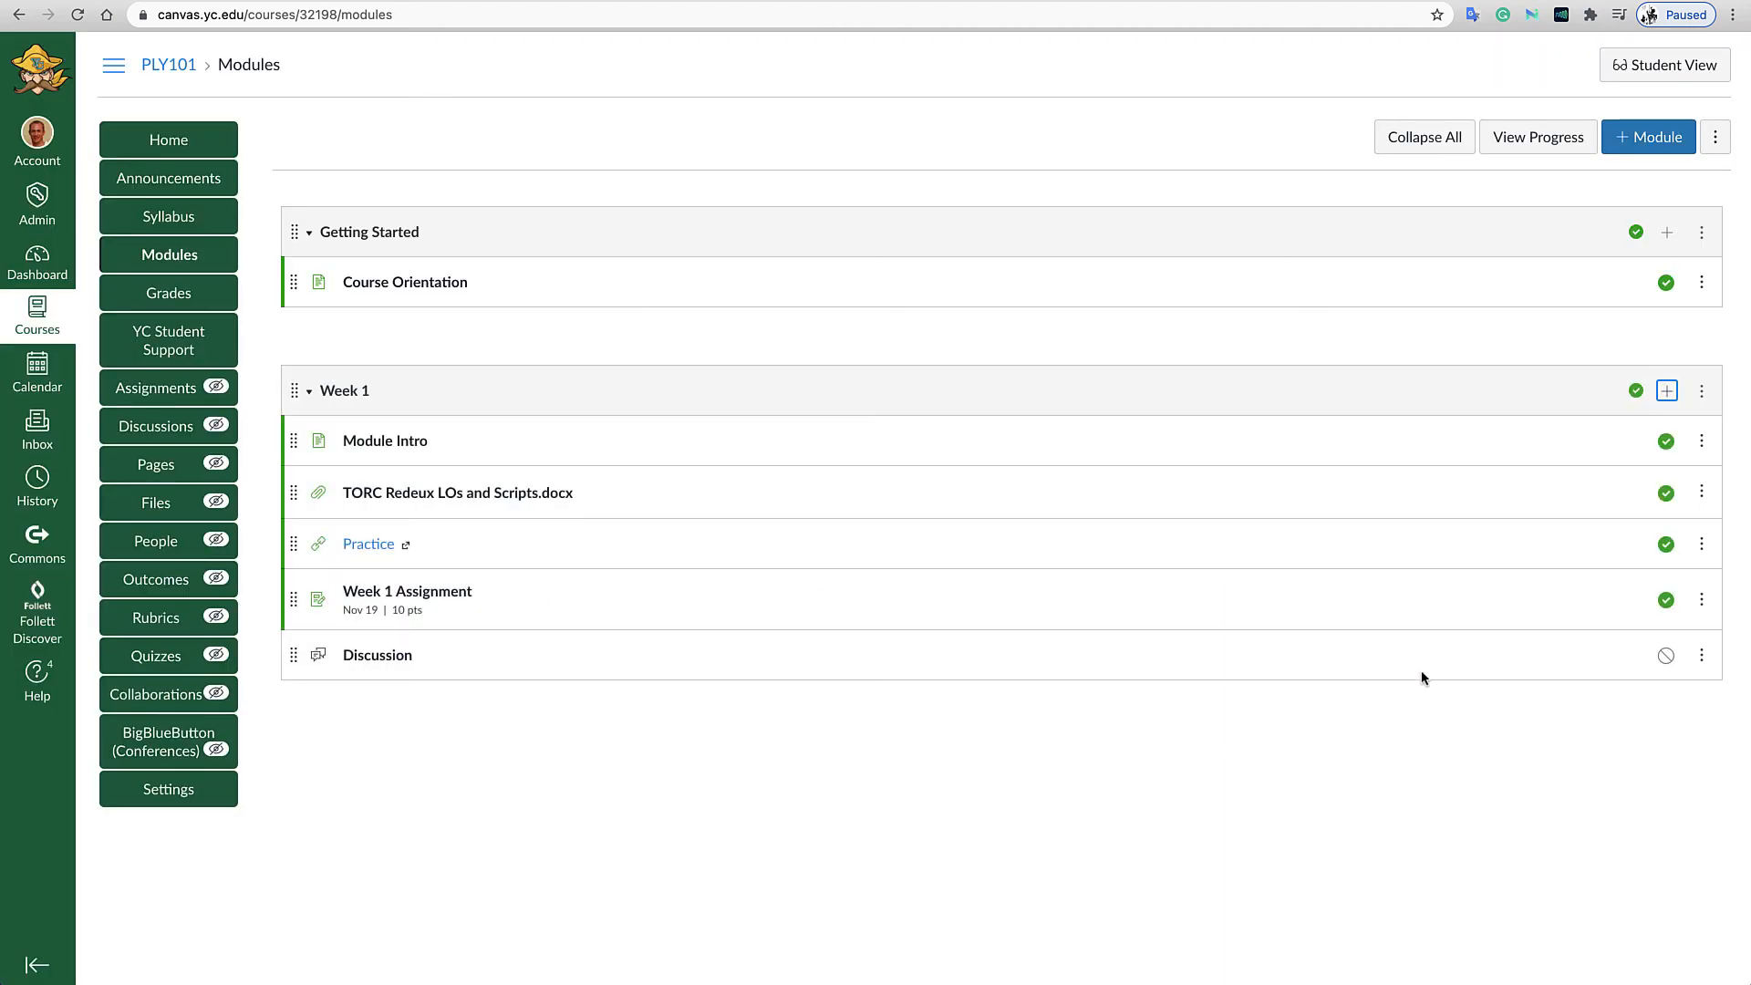
Publish the Week 1 discussion topic and enter "Instructions" as its body text.
{"action": "left_click", "coordinate": [1666, 655]}
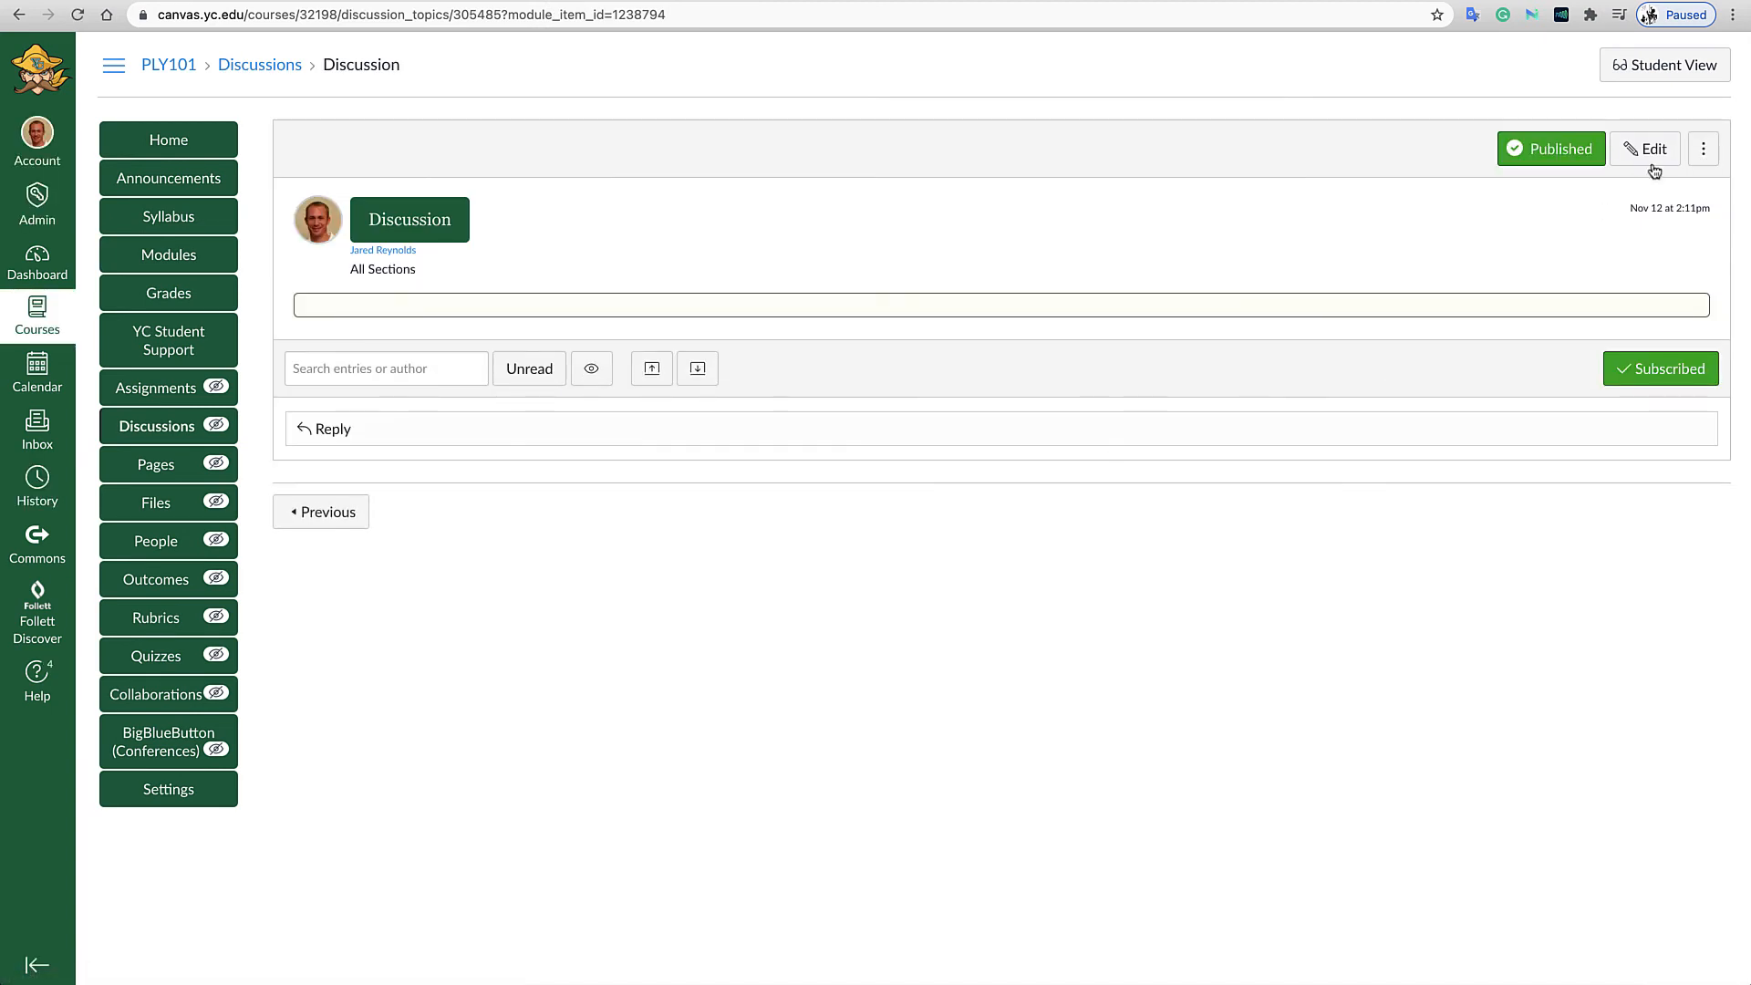
{"action": "left_click", "coordinate": [1651, 155]}
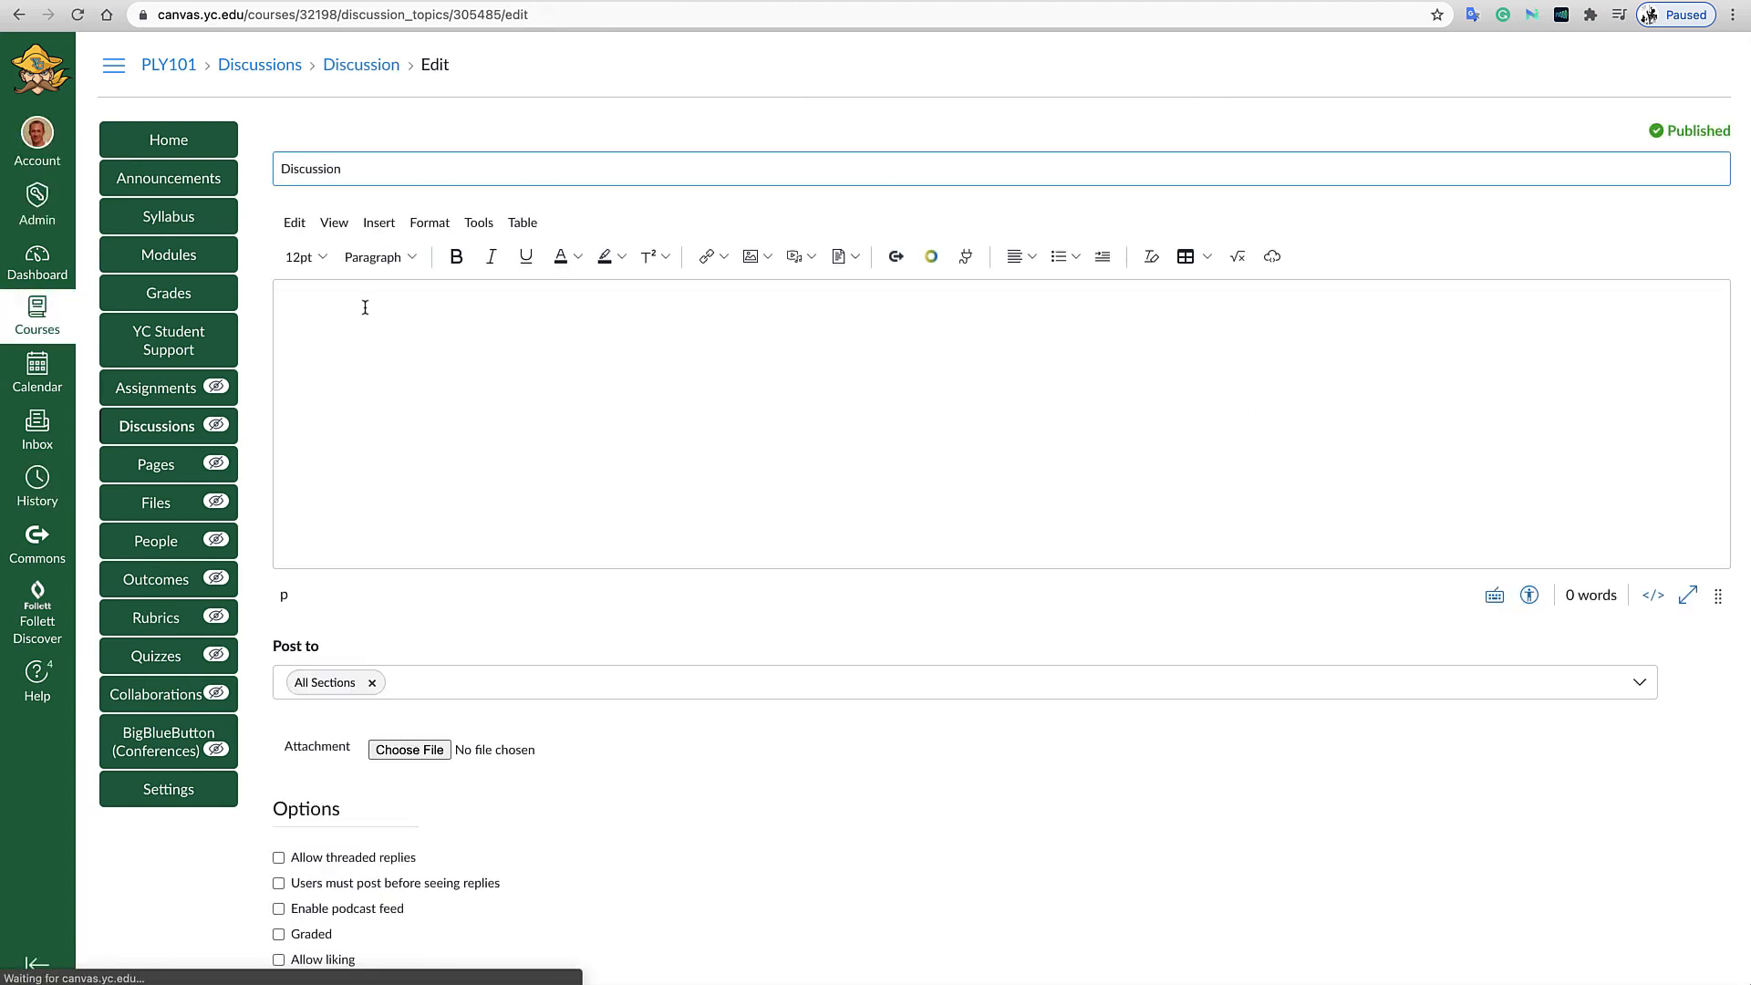
{"action": "left_click", "coordinate": [365, 308]}
{"action": "type", "text": "Instructions"}
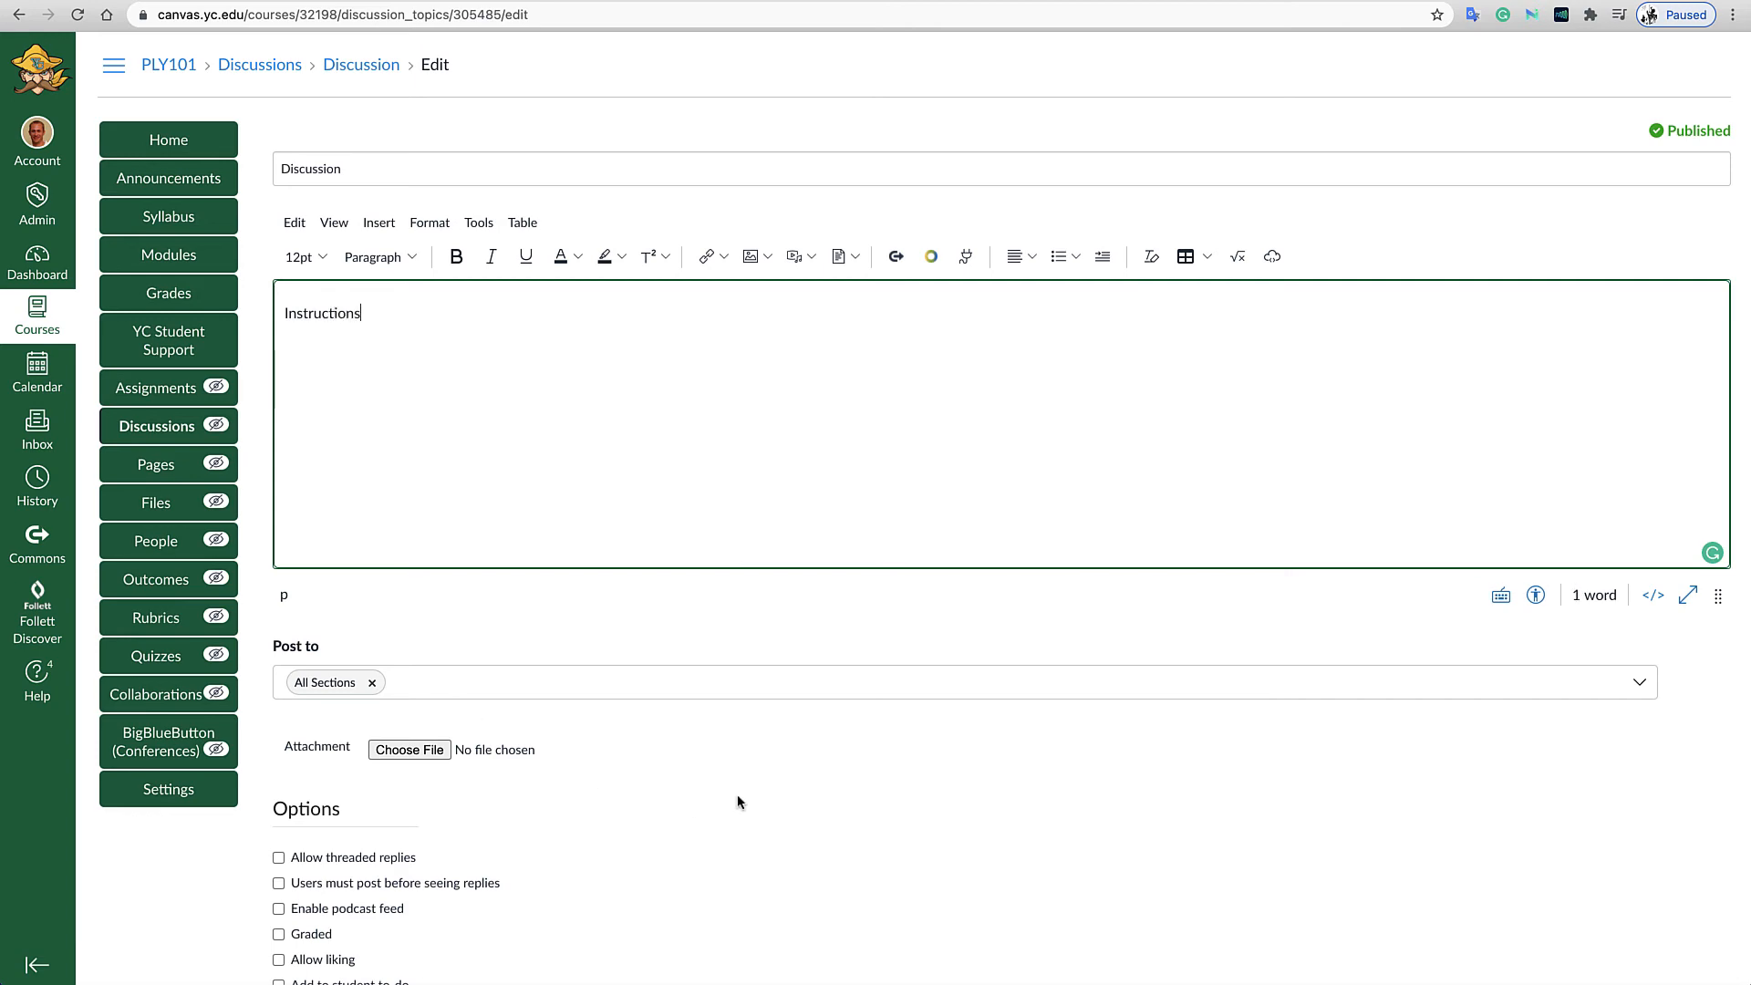
Make the discussion graded for 10 points, with threaded replies allowed and users required to post before seeing replies.
{"action": "scroll", "coordinate": [737, 794], "scroll_direction": "down", "scroll_amount": 3}
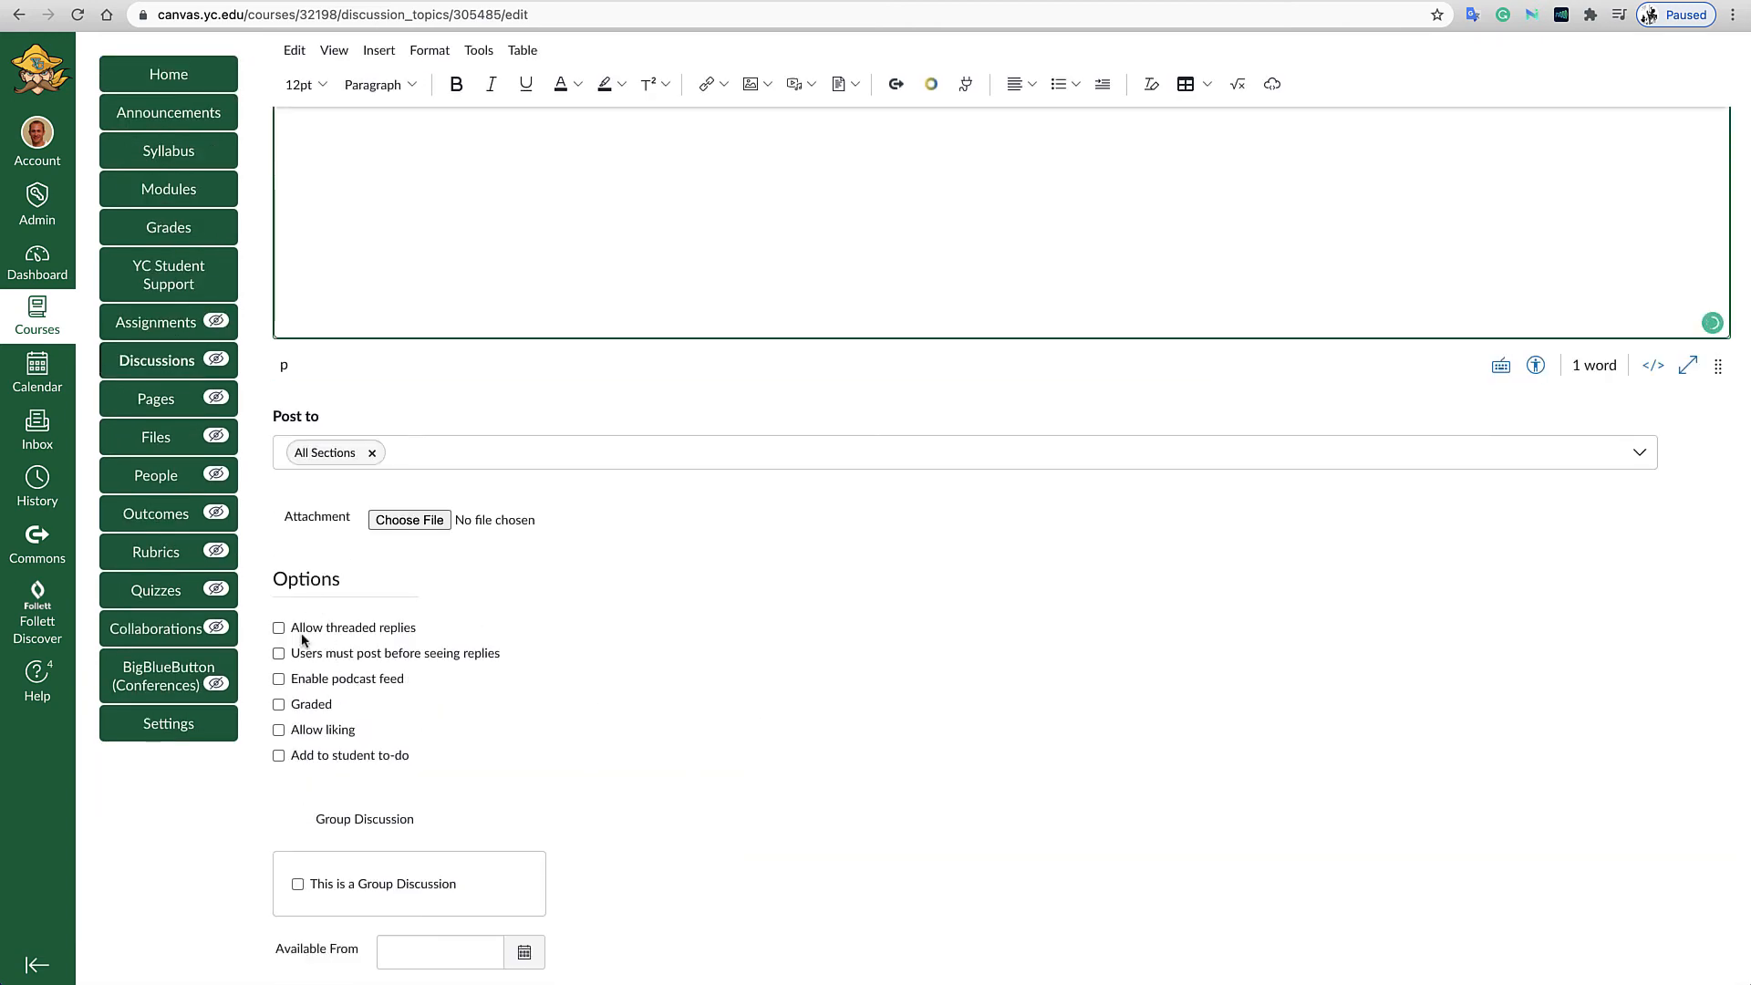
{"action": "left_click", "coordinate": [278, 704]}
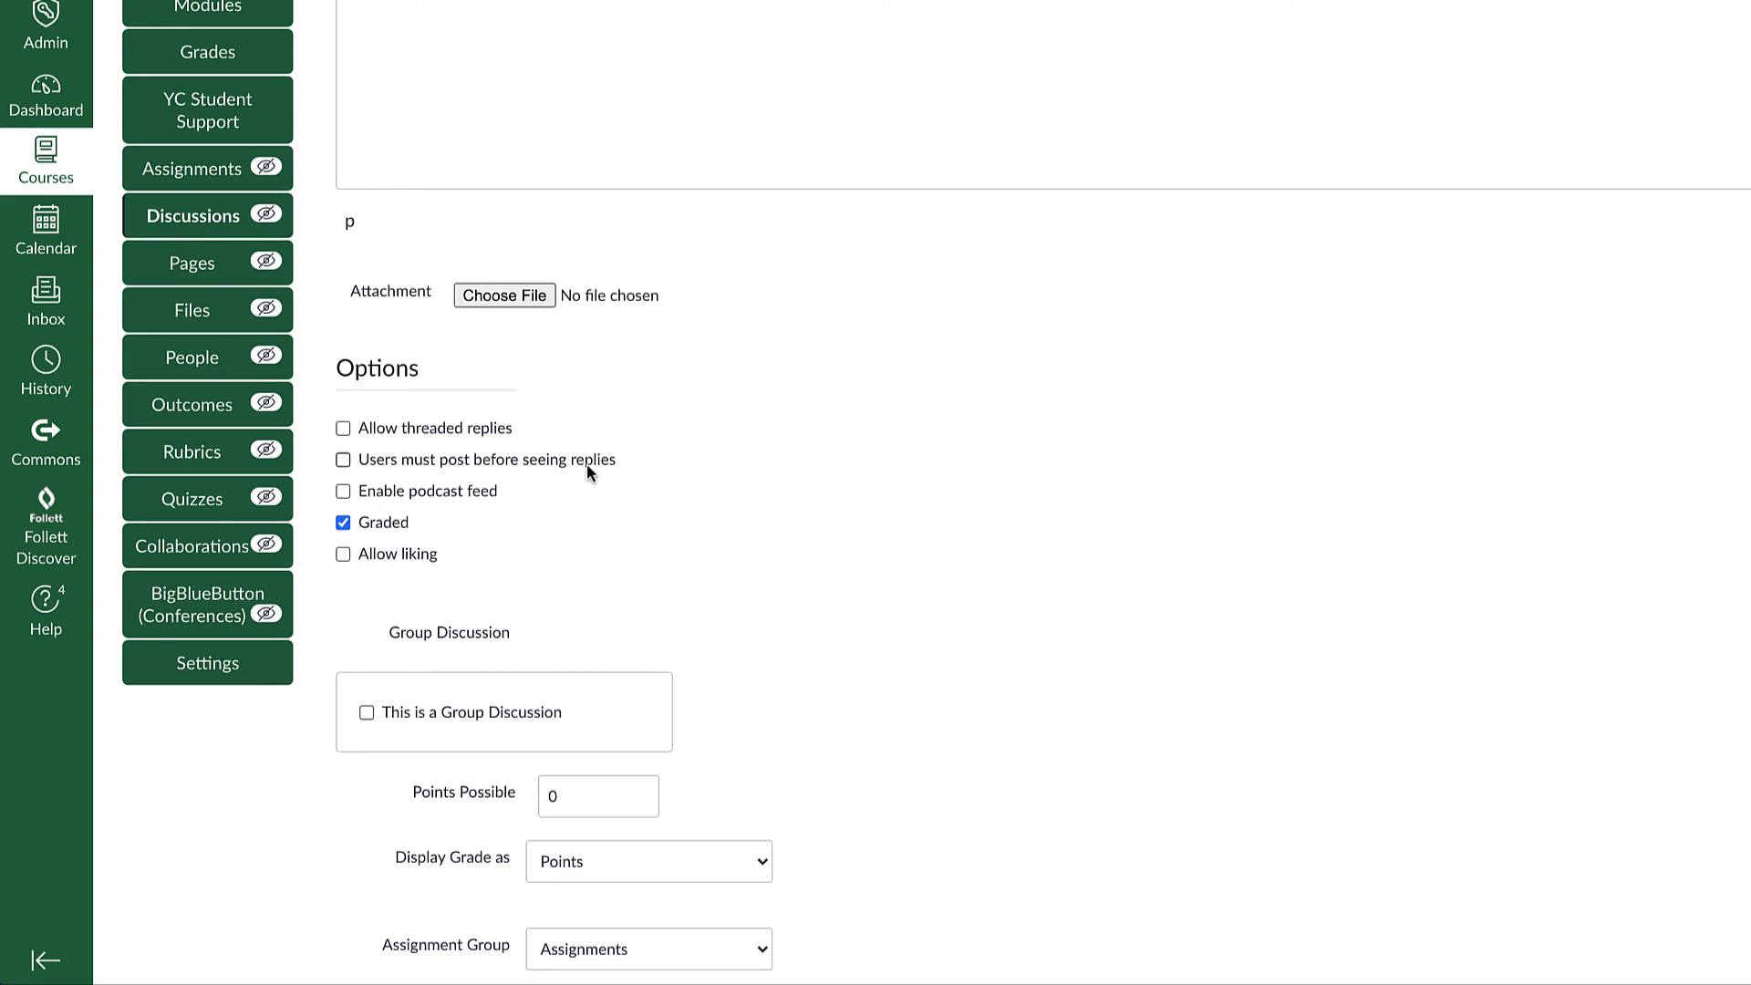
{"action": "left_click", "coordinate": [343, 428]}
{"action": "scroll", "coordinate": [949, 730], "scroll_direction": "down", "scroll_amount": 3}
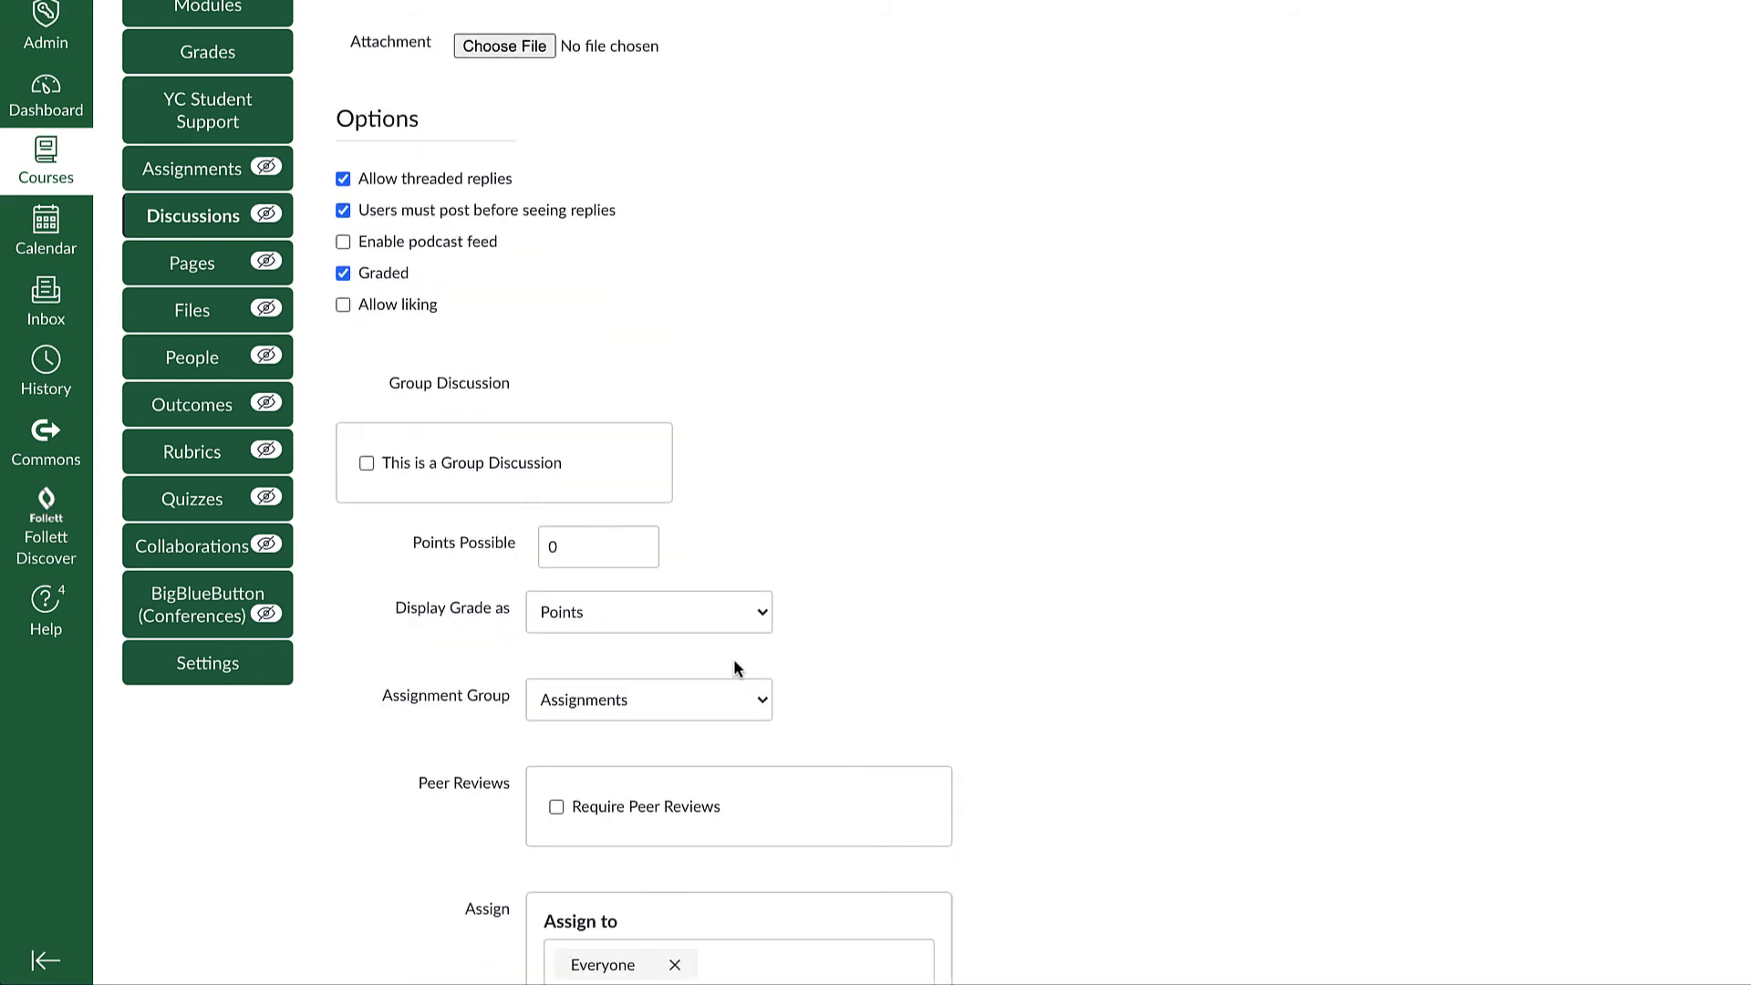
{"action": "left_click", "coordinate": [545, 547]}
{"action": "type", "text": "1"}
{"action": "scroll", "coordinate": [1281, 687], "scroll_direction": "down", "scroll_amount": 3}
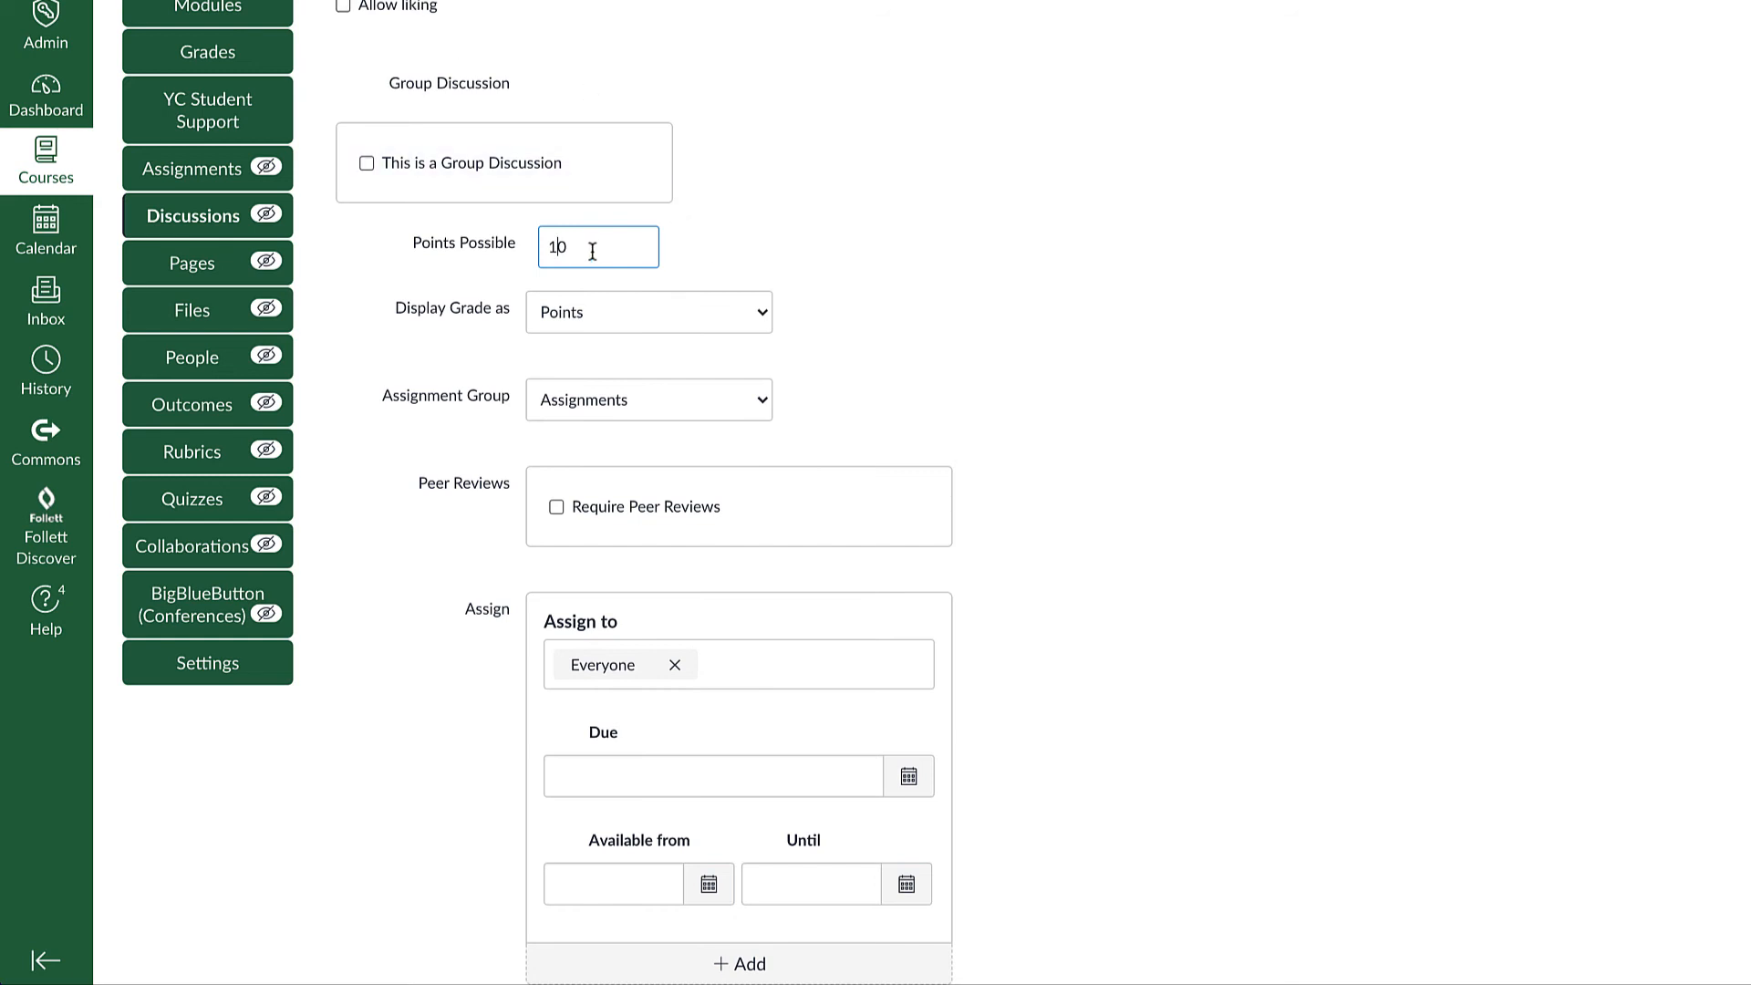
{"action": "scroll", "coordinate": [936, 408], "scroll_direction": "down", "scroll_amount": 2}
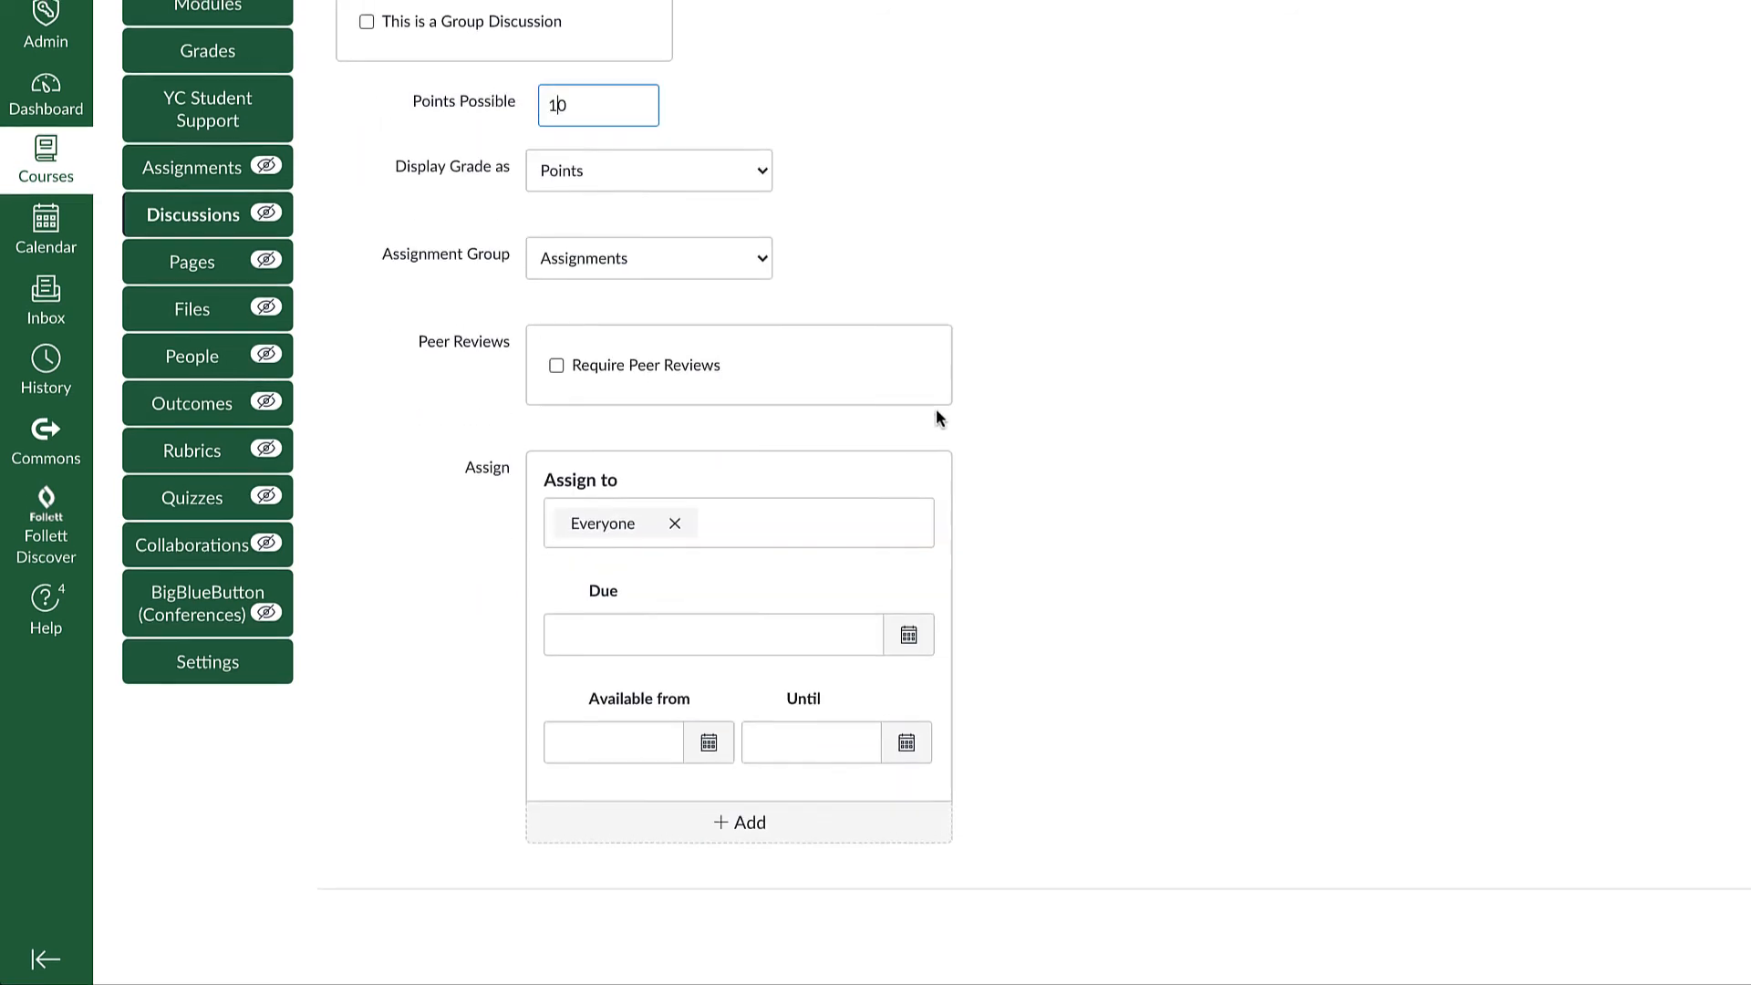
Set the discussion's due date to Nov 19, 2021 and save the discussion.
{"action": "left_click", "coordinate": [908, 635]}
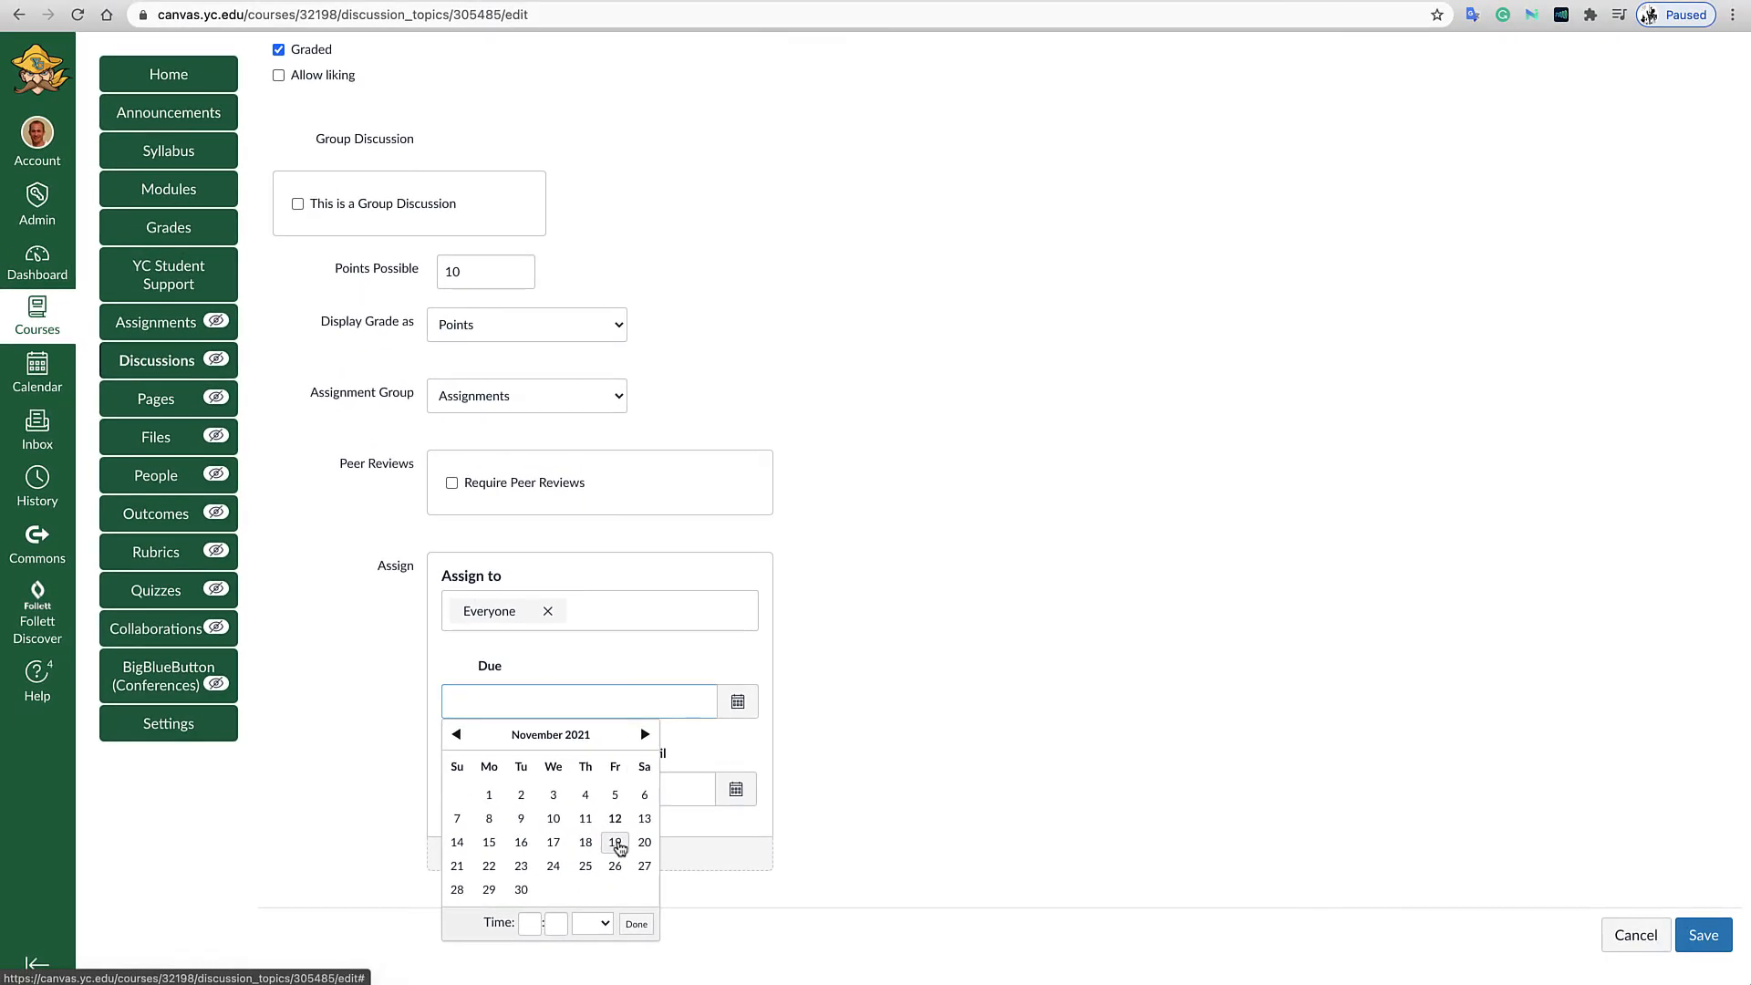
{"action": "left_click", "coordinate": [617, 844]}
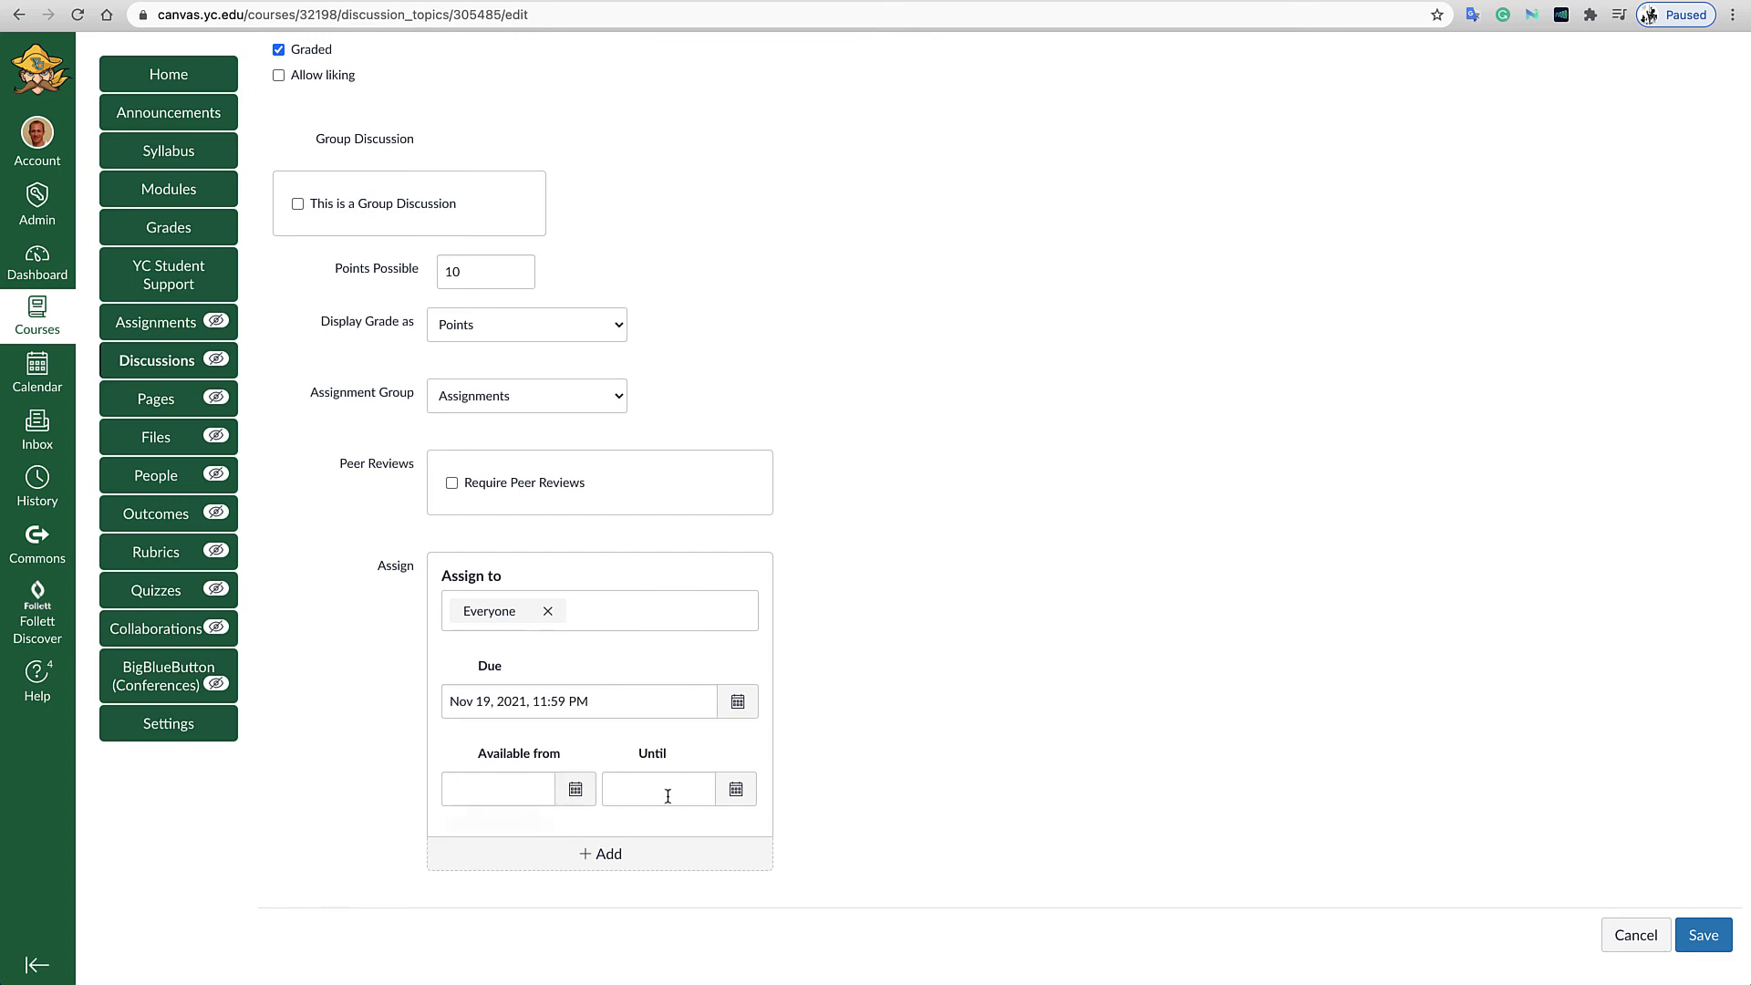
{"action": "left_click", "coordinate": [1722, 939]}
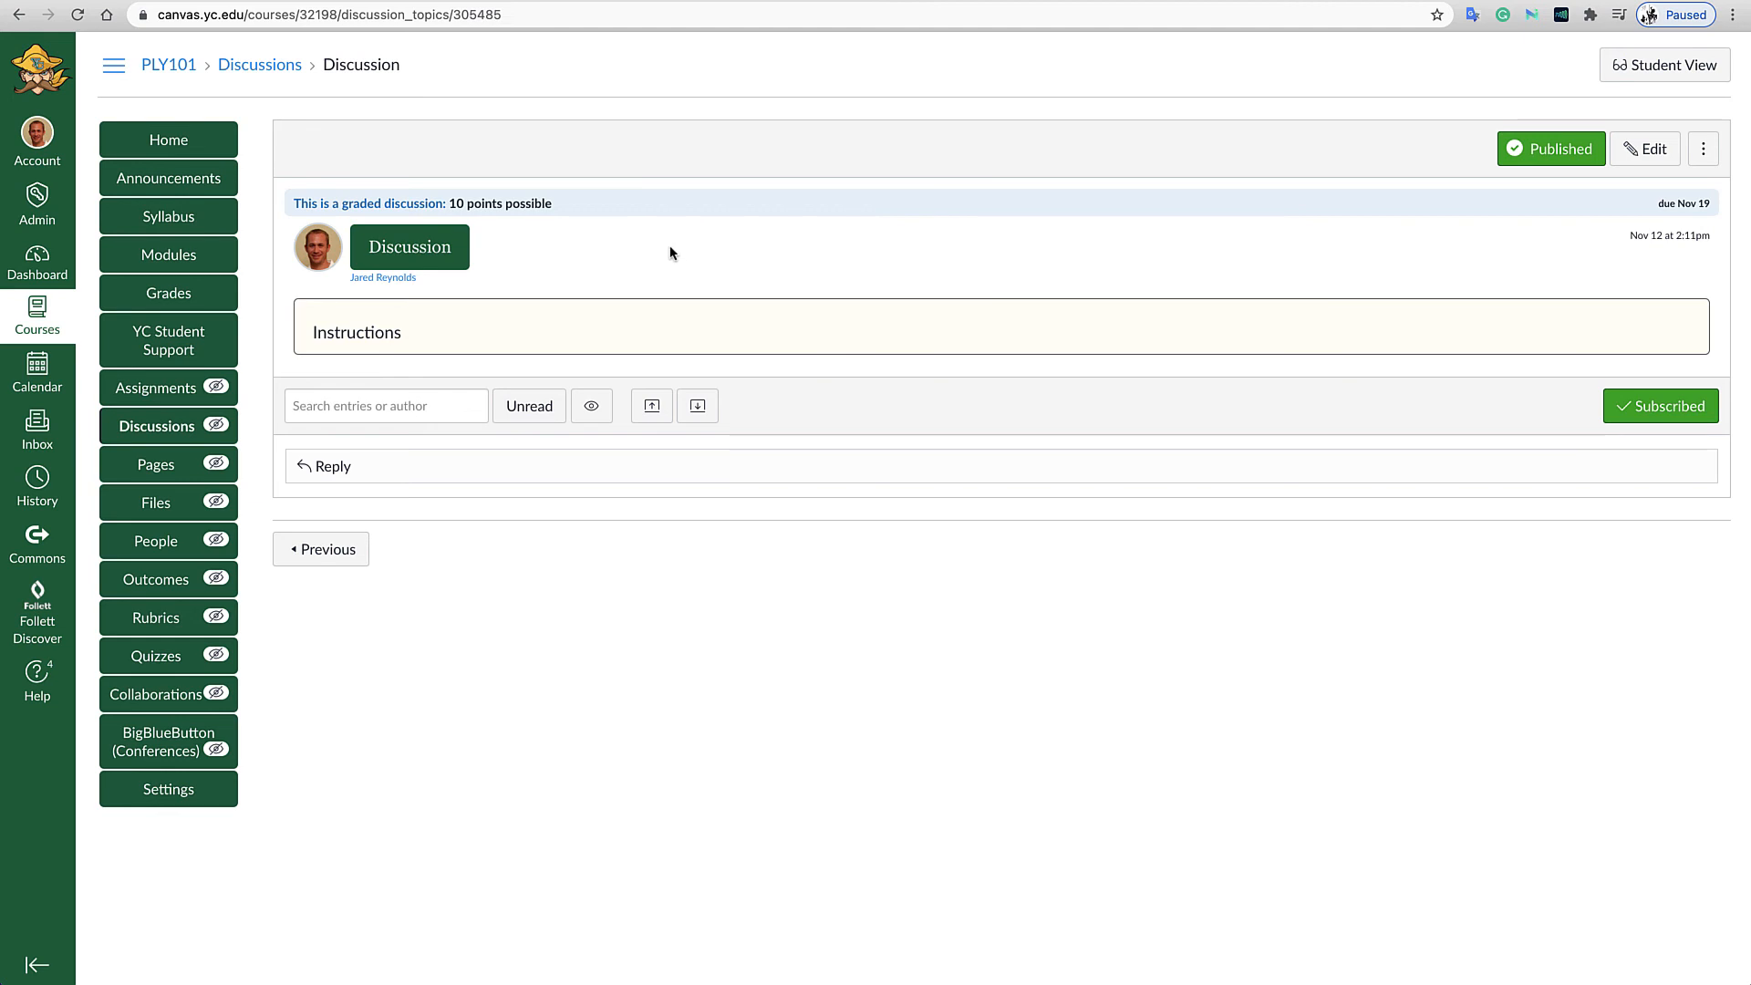
Post the reply "Response" to the discussion as the test student, and leave the student view.
{"action": "left_click", "coordinate": [1695, 65]}
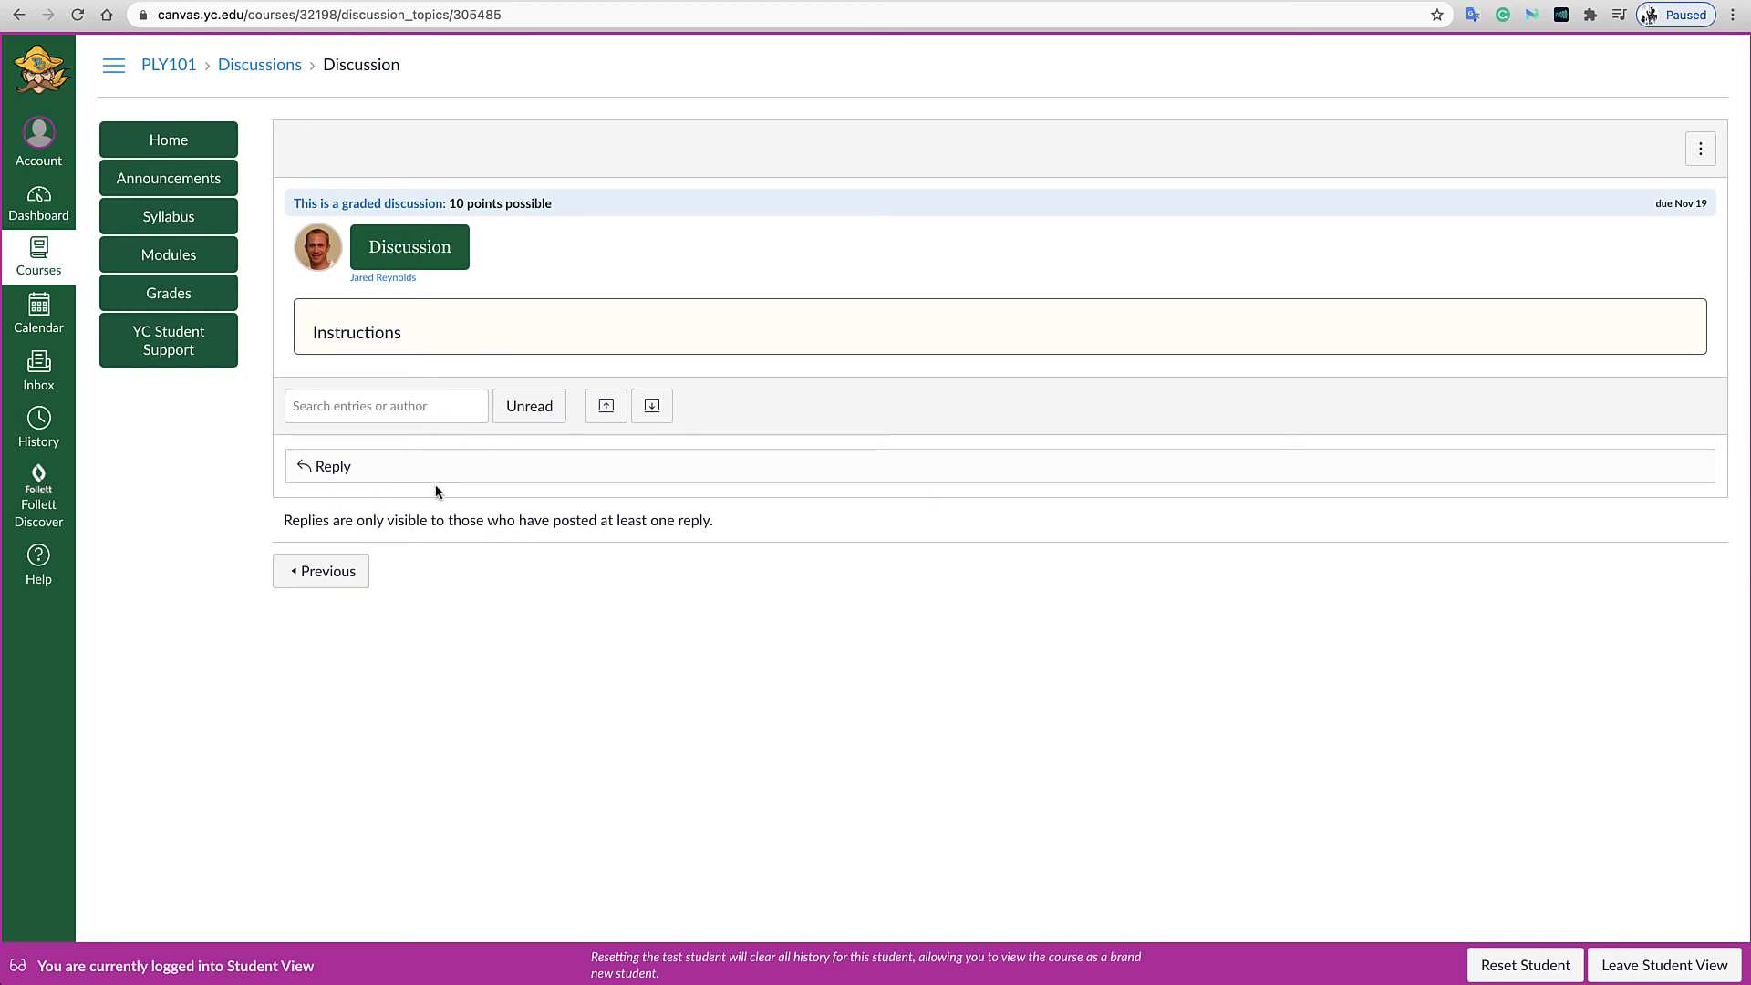
{"action": "left_click", "coordinate": [395, 466]}
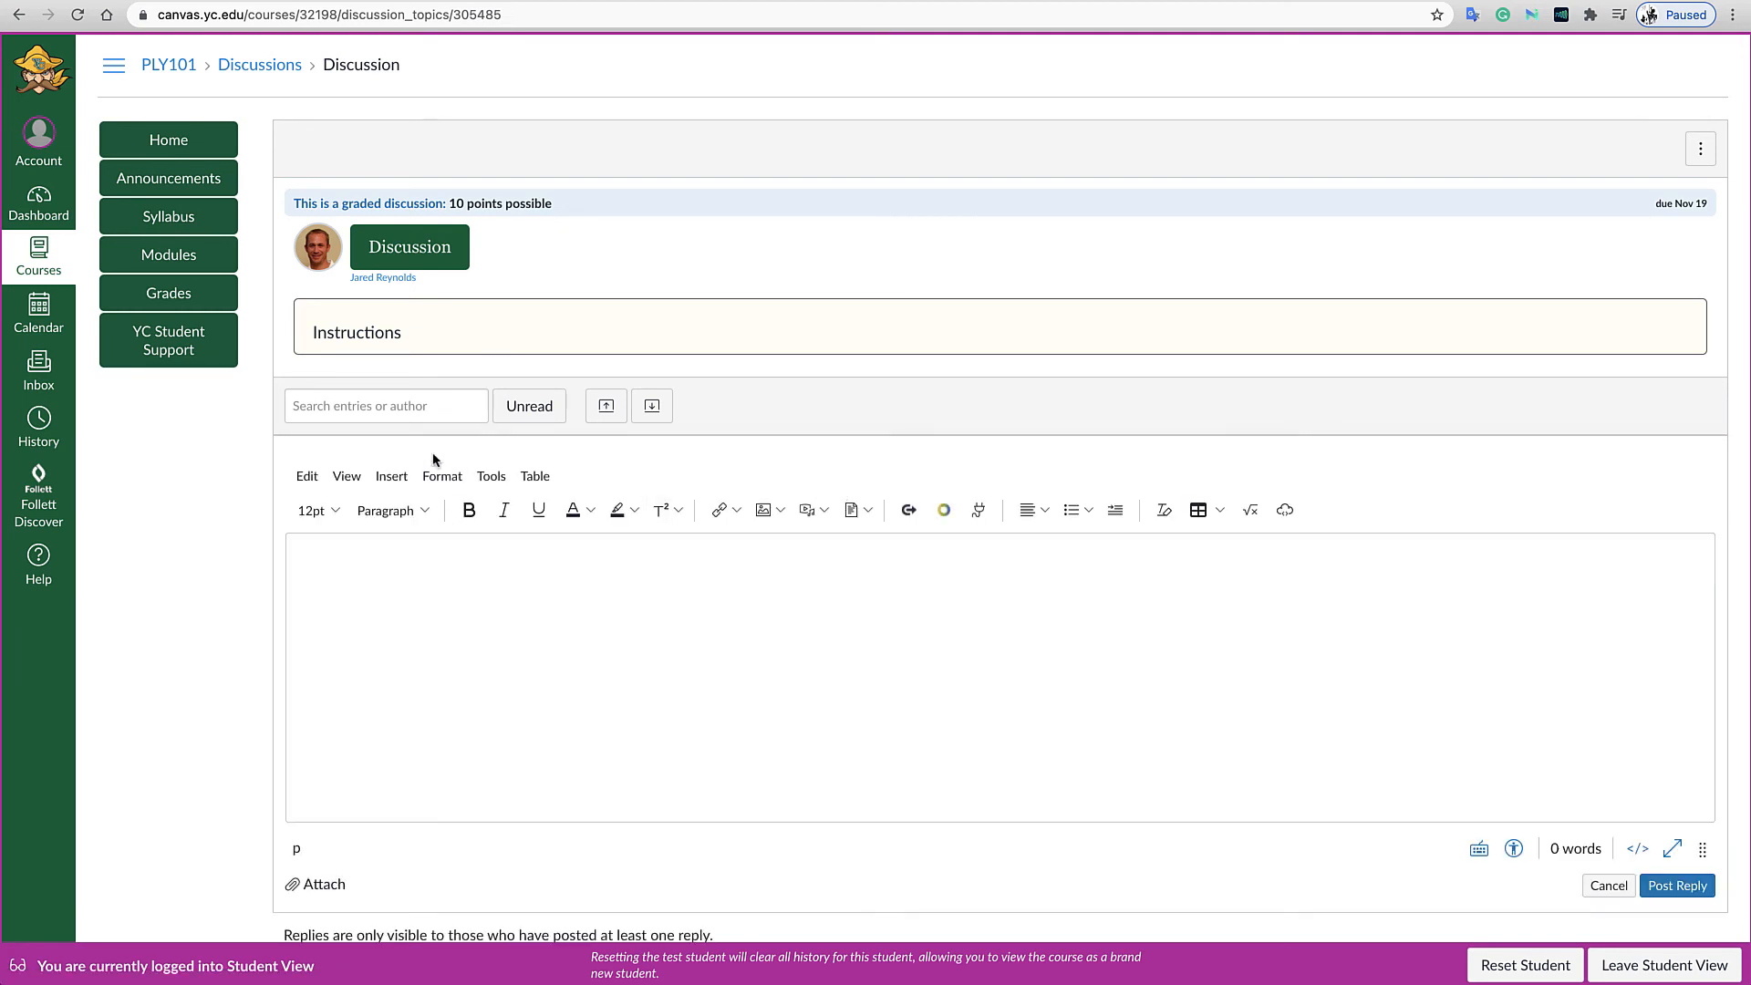
{"action": "left_click", "coordinate": [349, 601]}
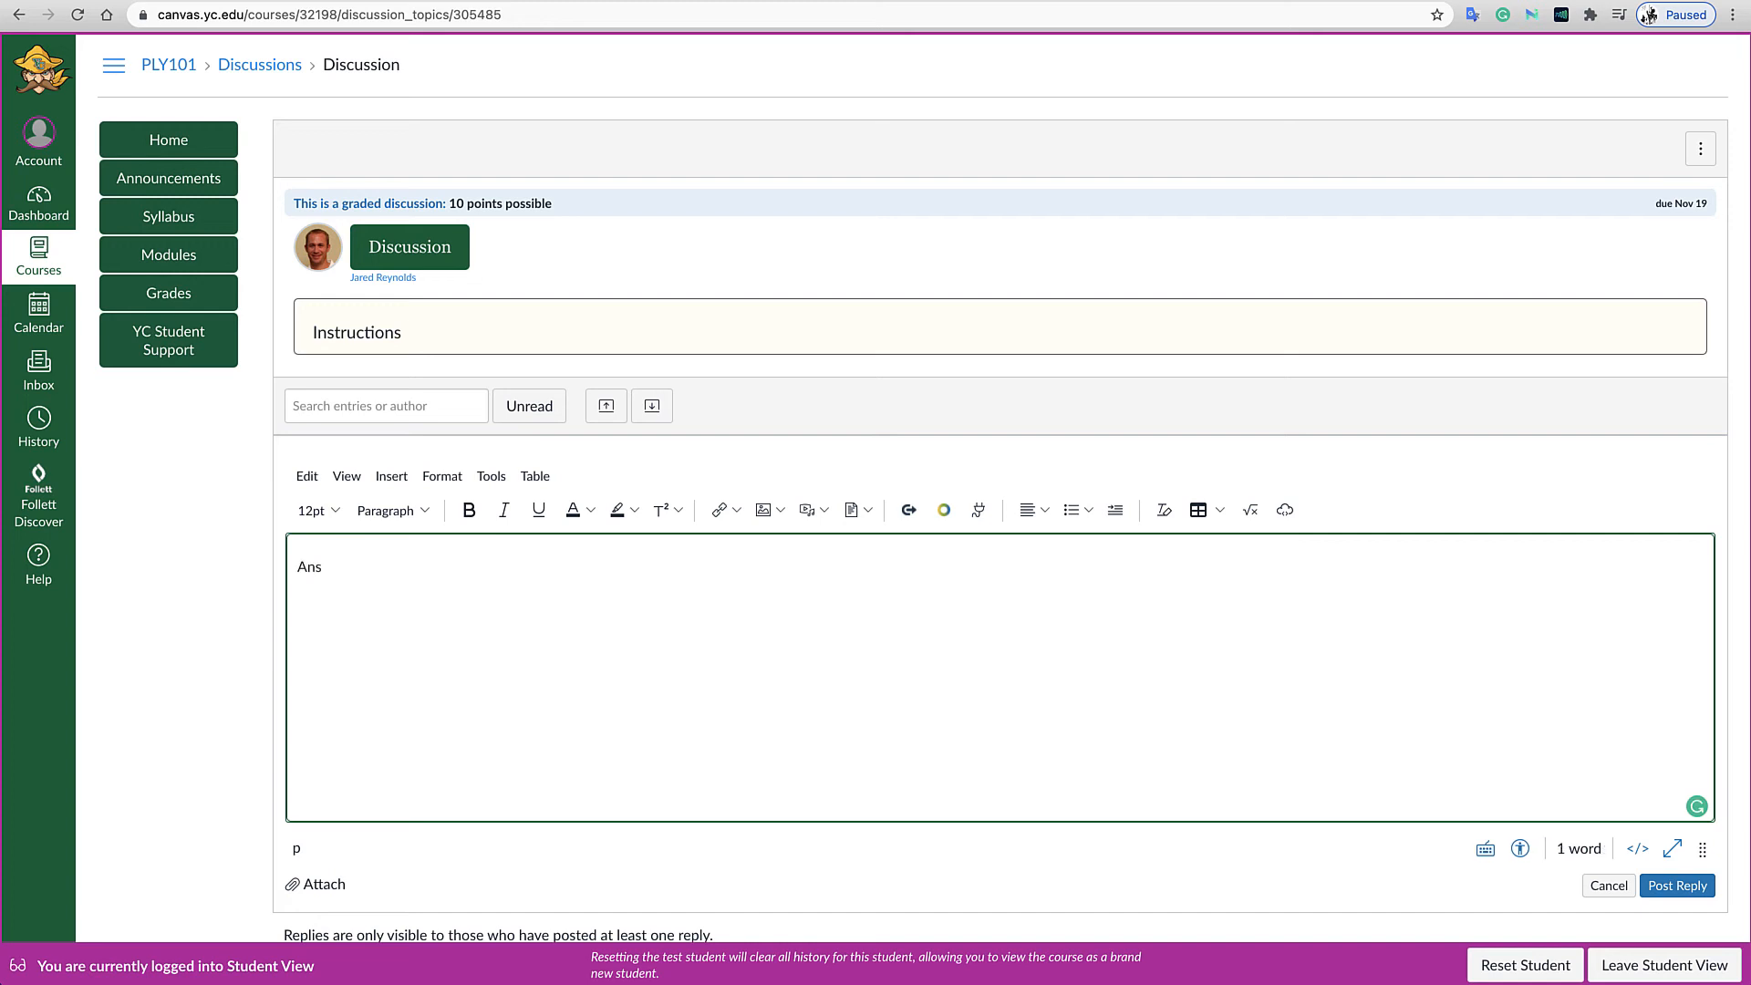
{"action": "type", "text": "Response"}
{"action": "left_click", "coordinate": [1678, 886]}
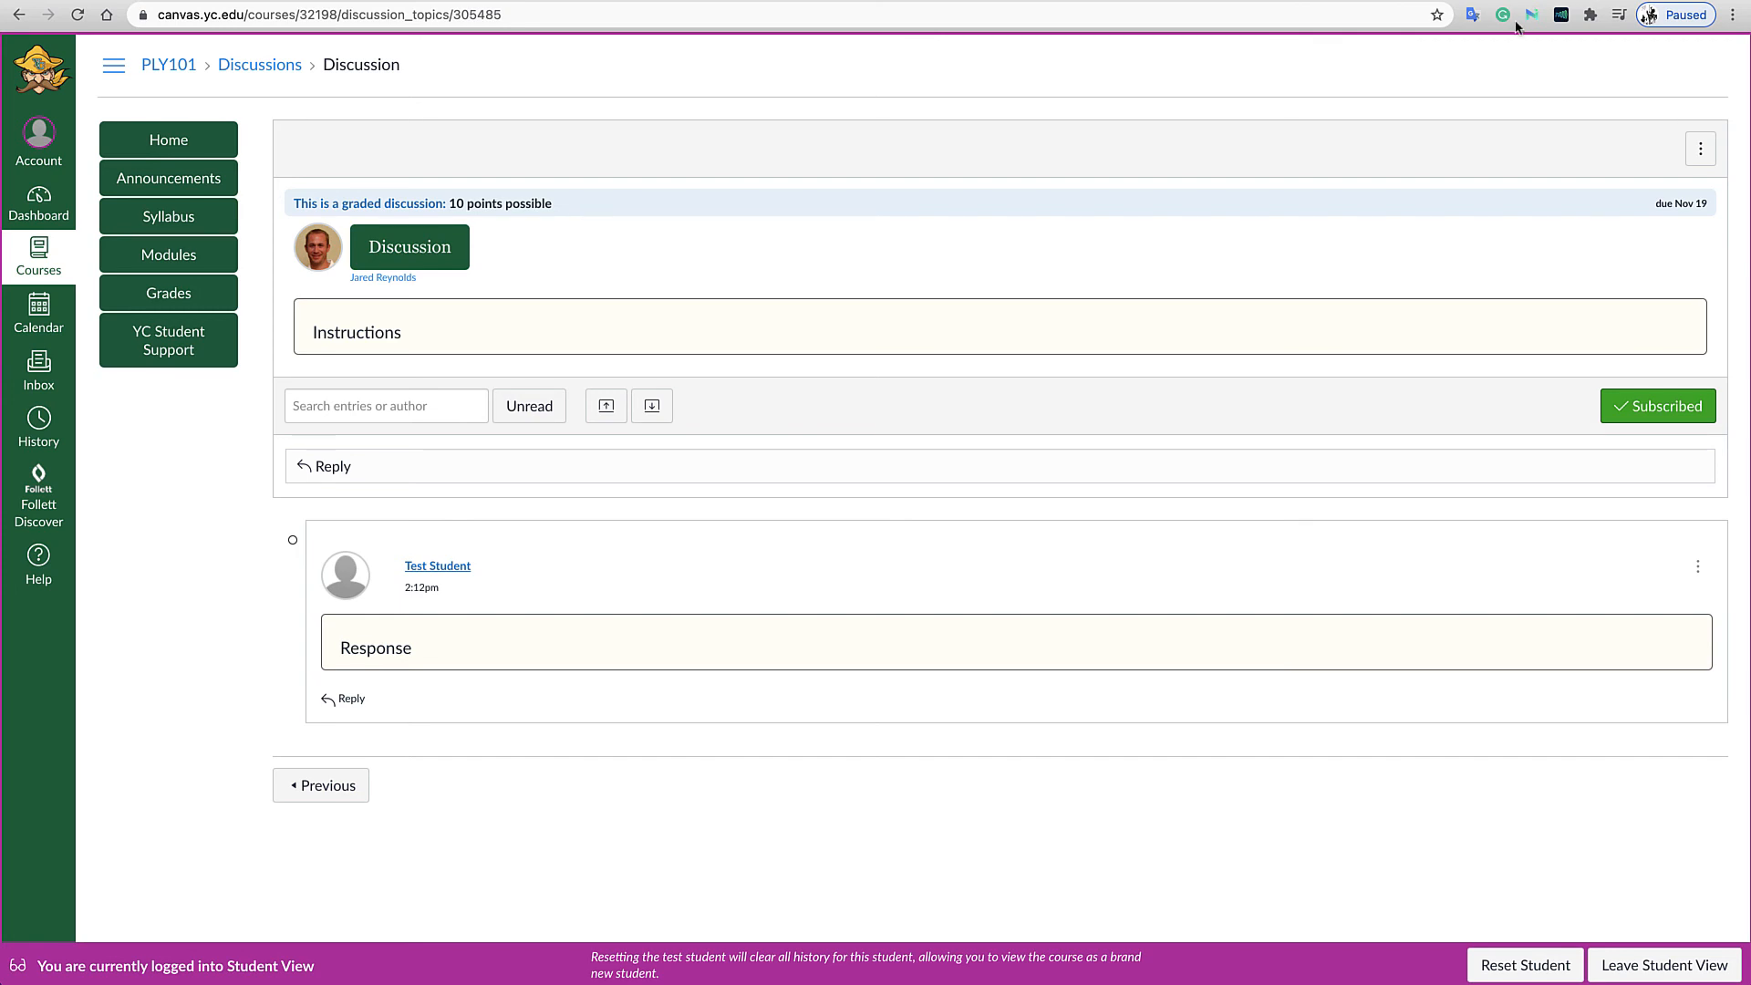
{"action": "left_click", "coordinate": [1658, 967]}
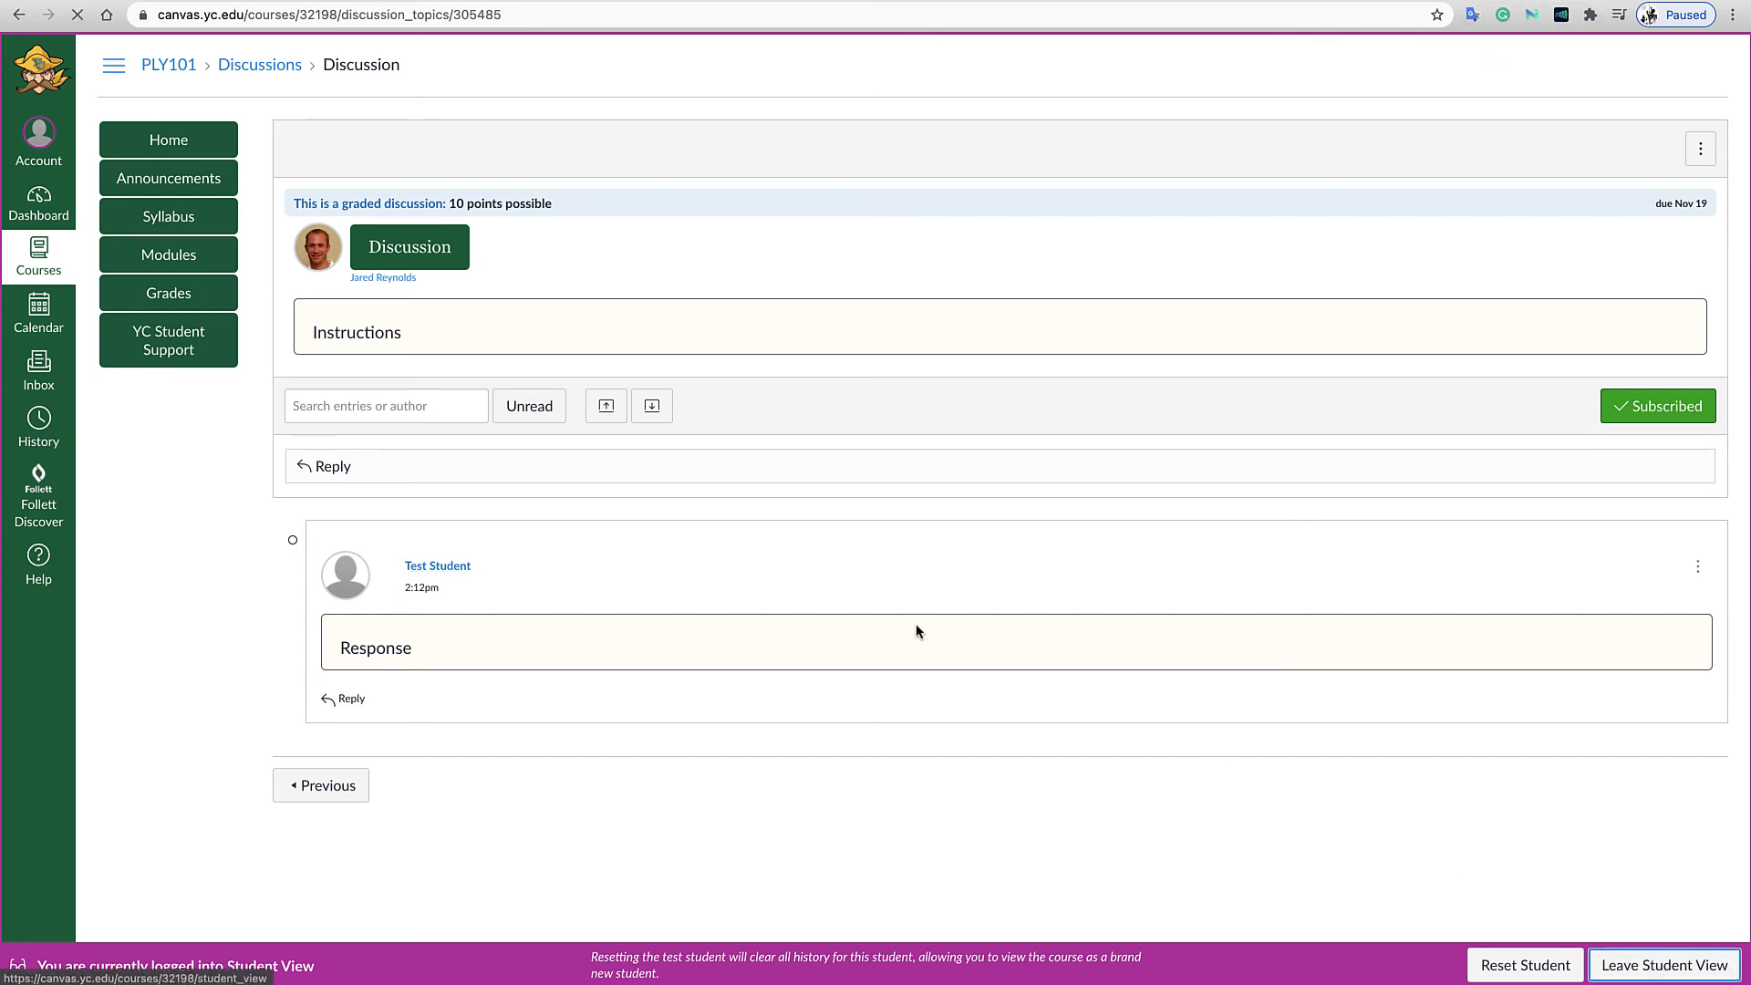
Add a newly created quiz named "Week 1 quiz" to the Week 1 module, using New Quizzes and the Tests group.
{"action": "left_click", "coordinate": [168, 254]}
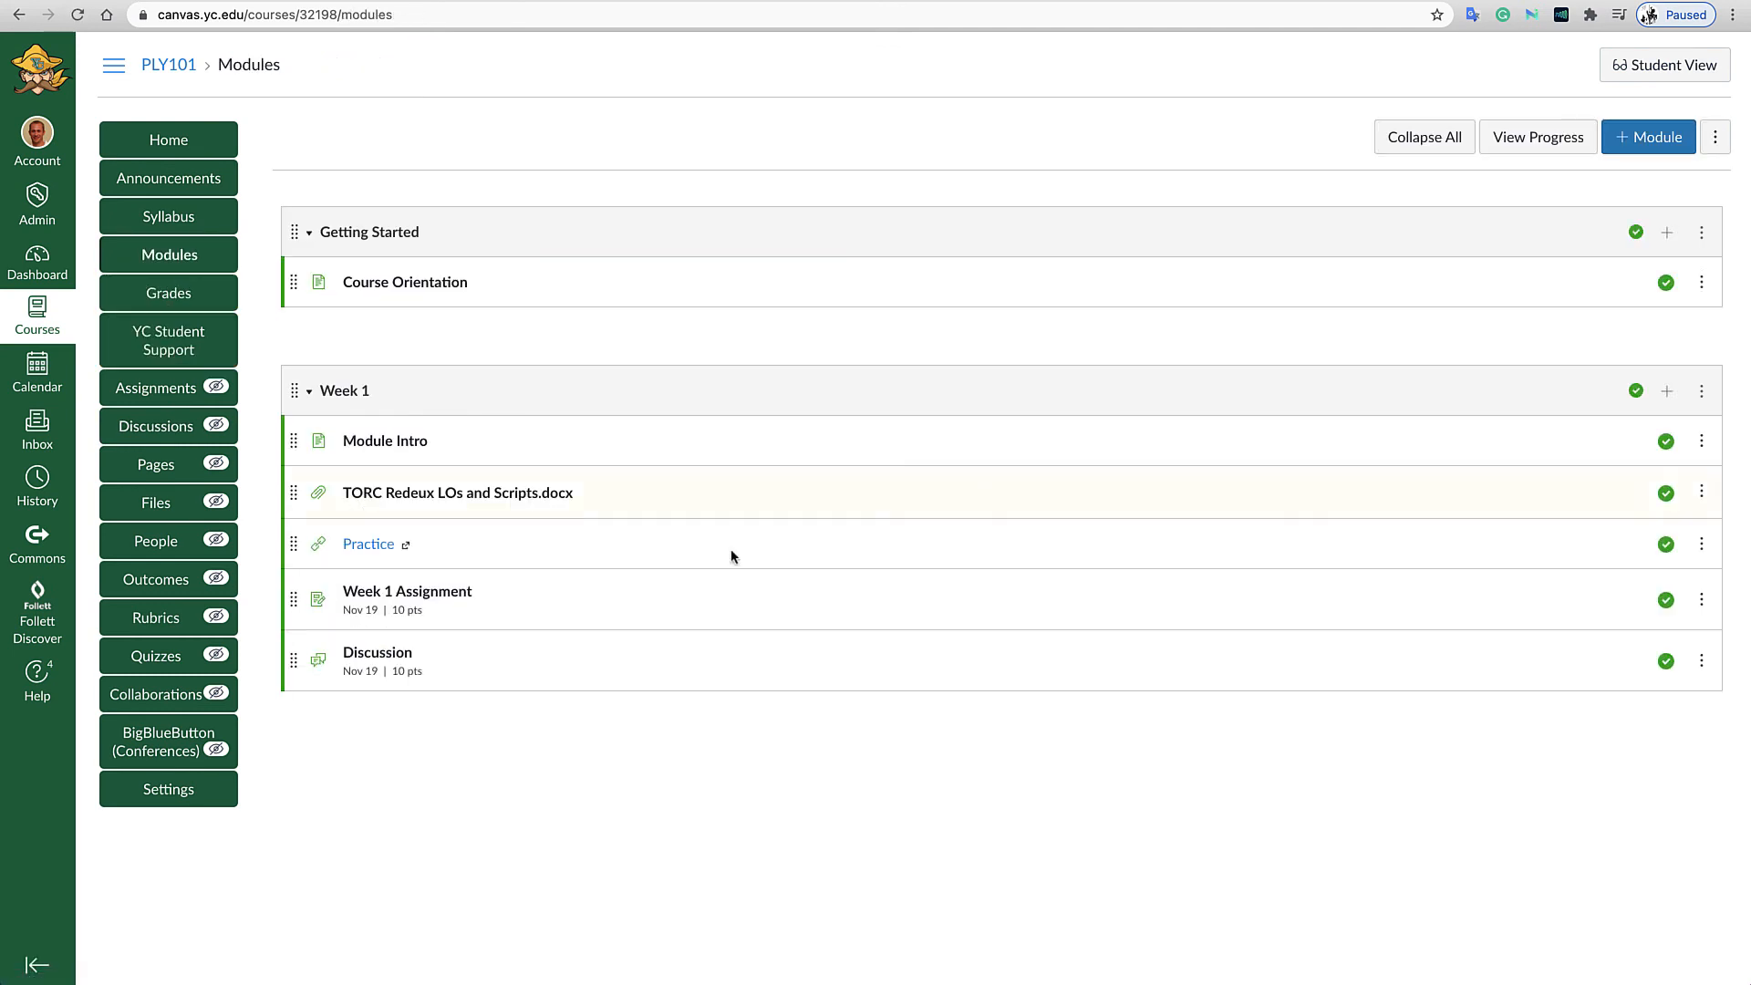
{"action": "left_click", "coordinate": [1668, 393]}
{"action": "left_click", "coordinate": [639, 362]}
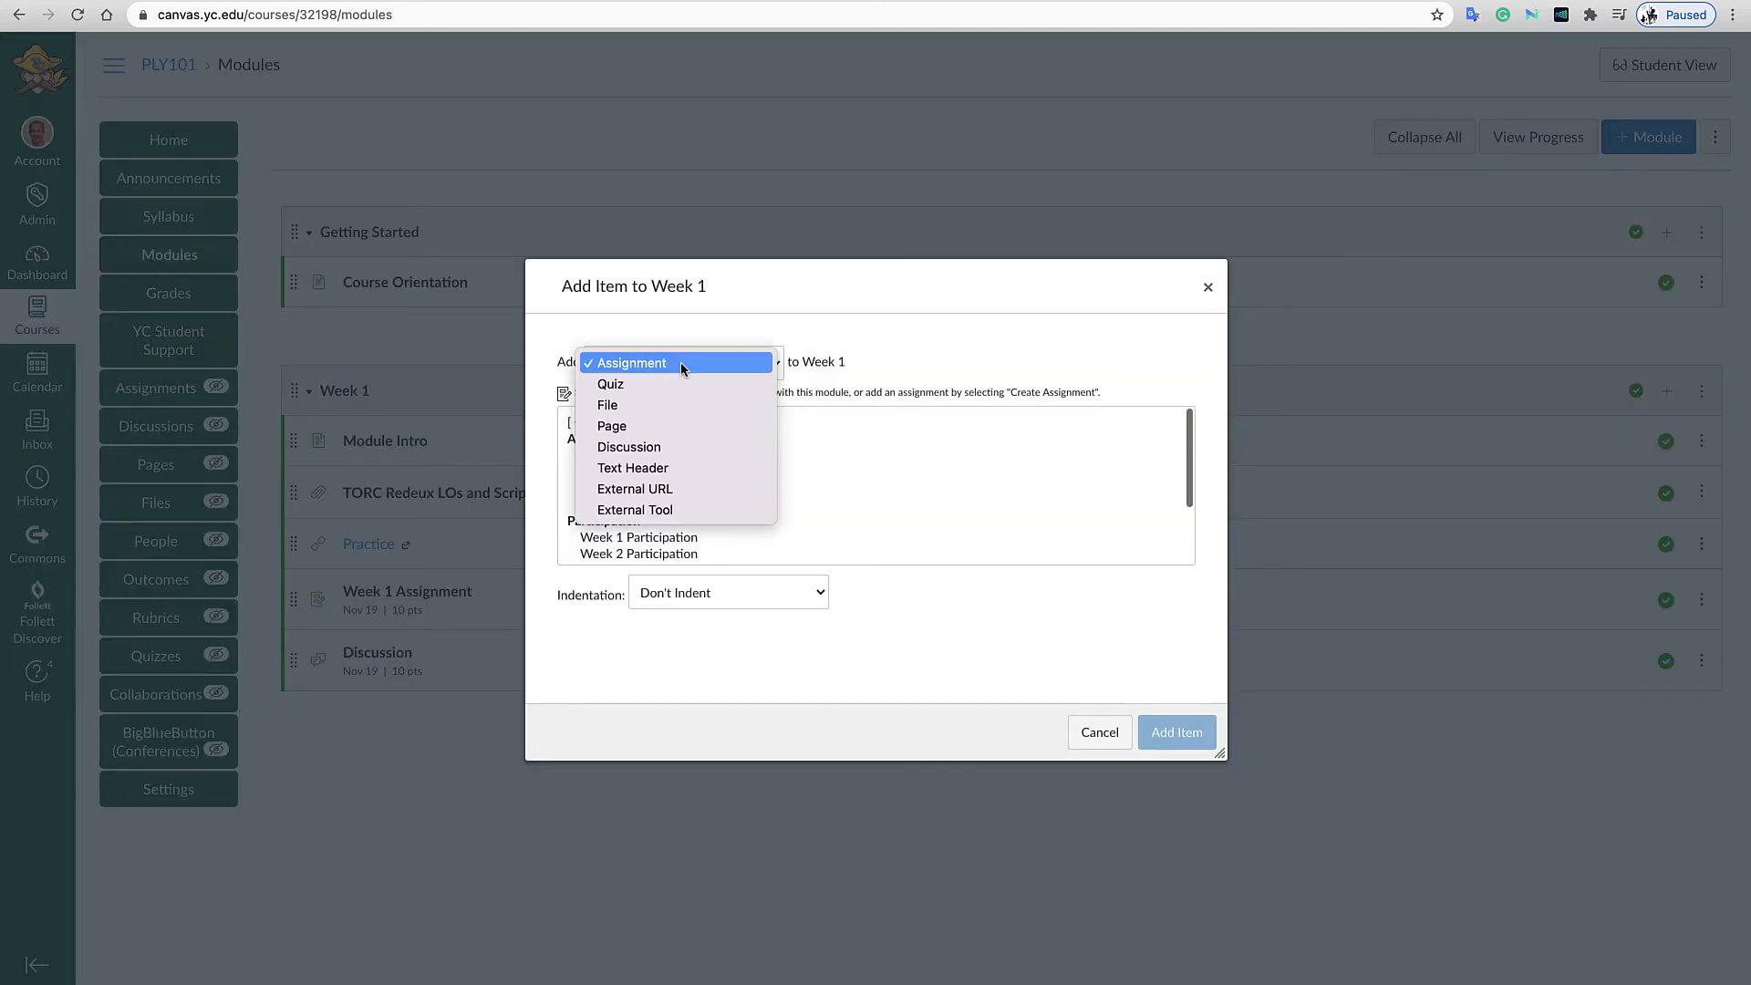
{"action": "left_click", "coordinate": [621, 387]}
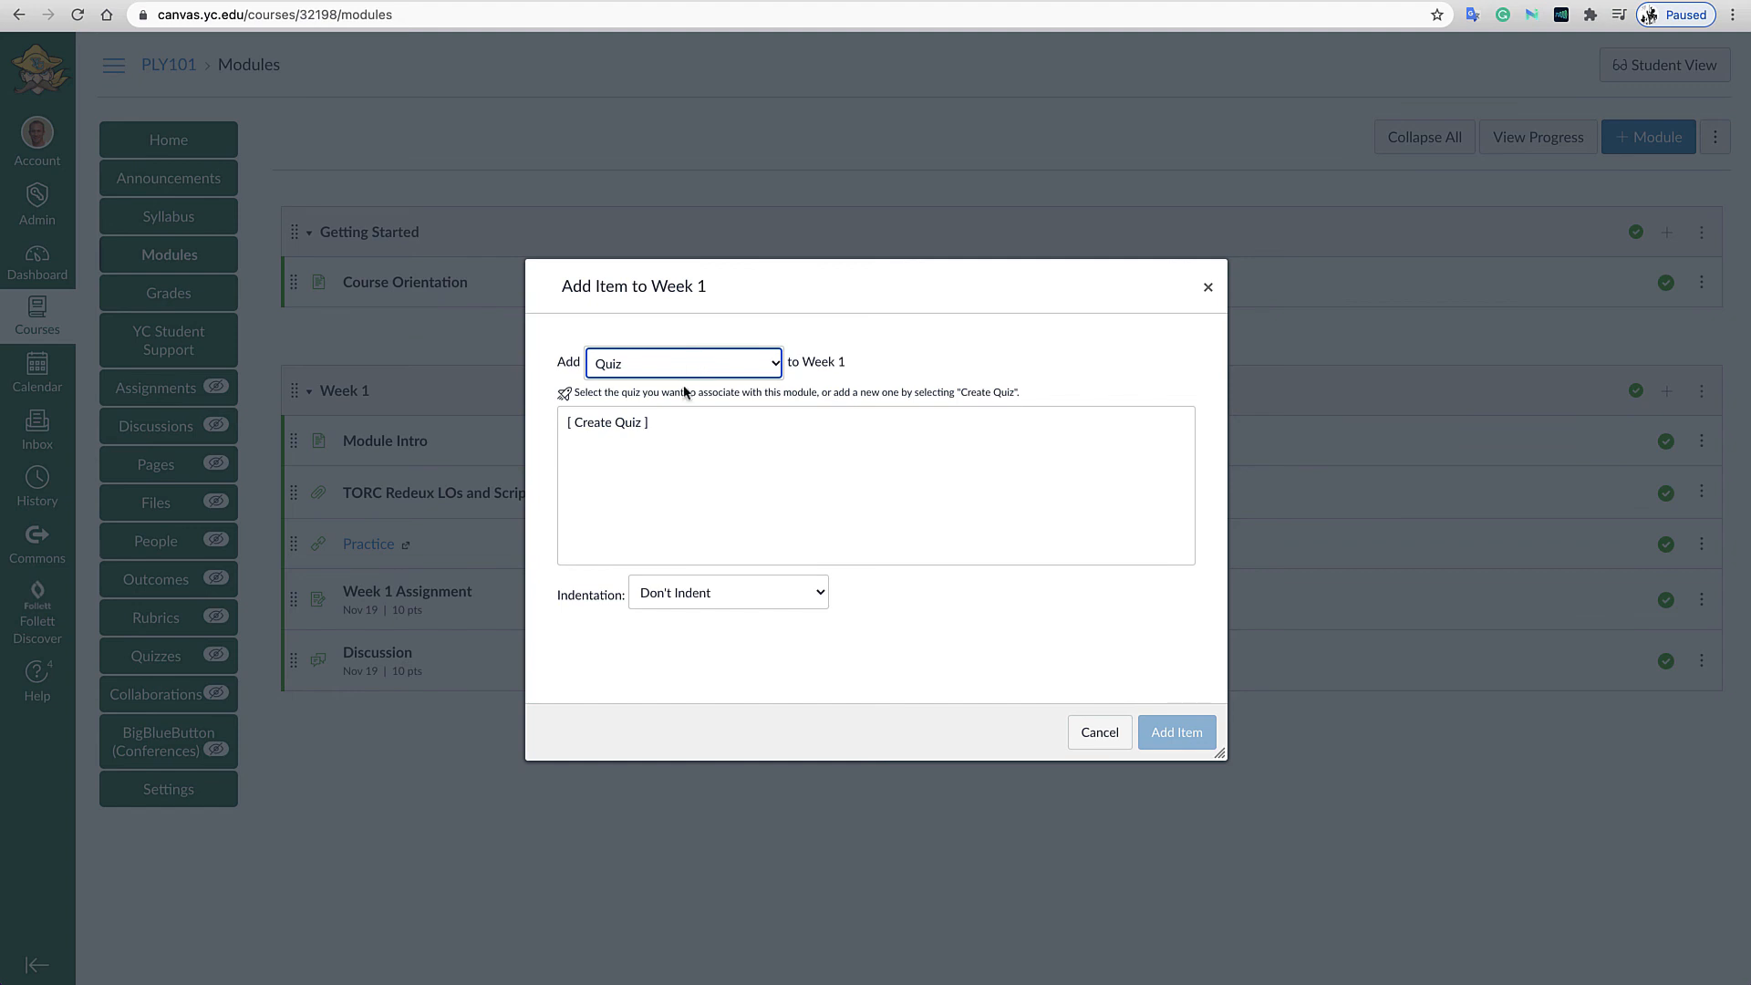
{"action": "left_click", "coordinate": [588, 423]}
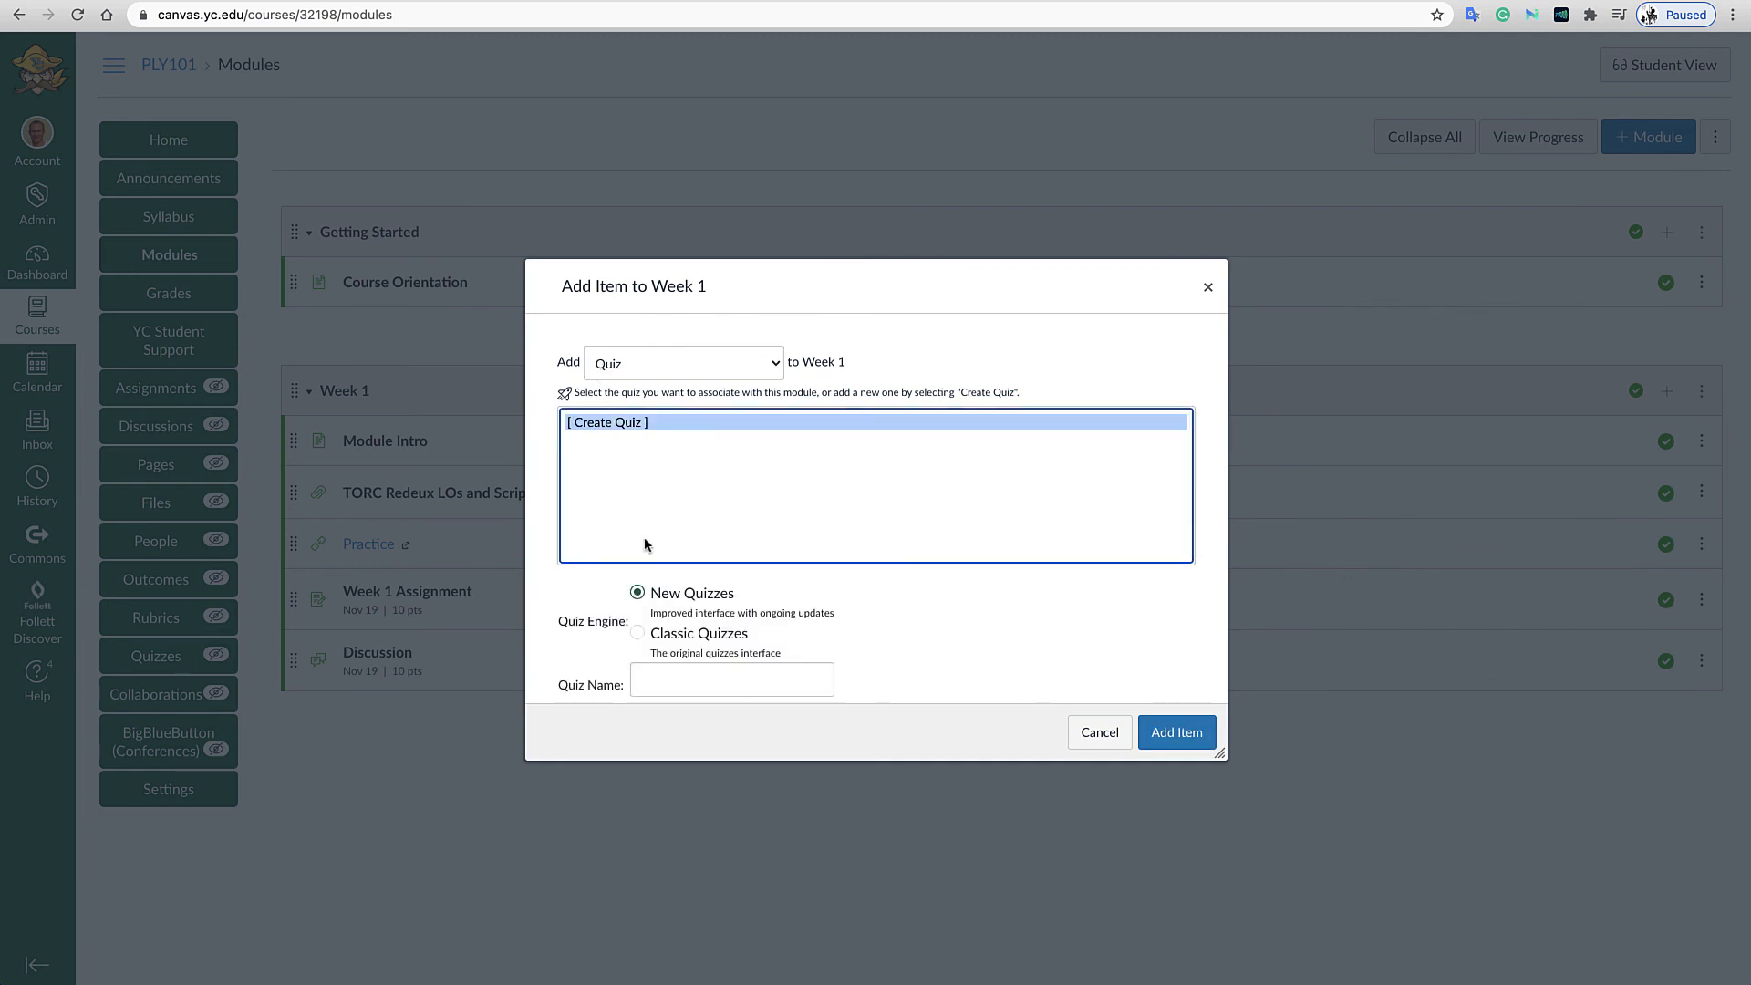
{"action": "scroll", "coordinate": [956, 551], "scroll_direction": "down", "scroll_amount": 1}
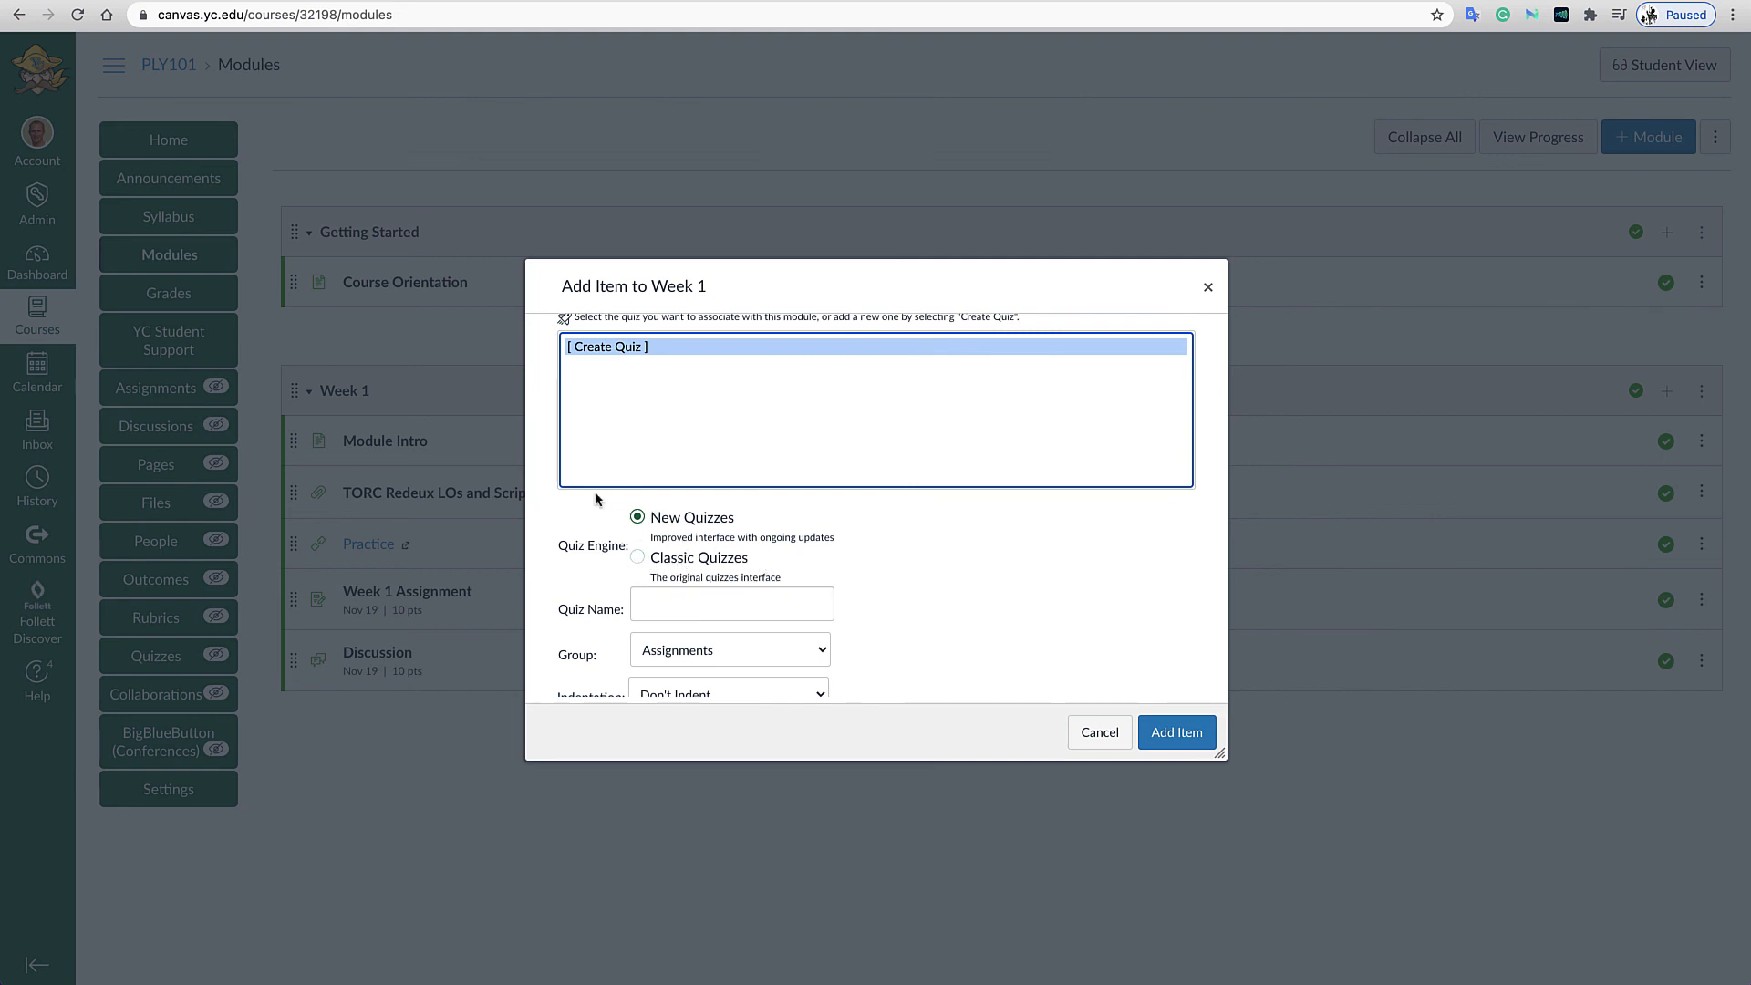
{"action": "left_click", "coordinate": [686, 604]}
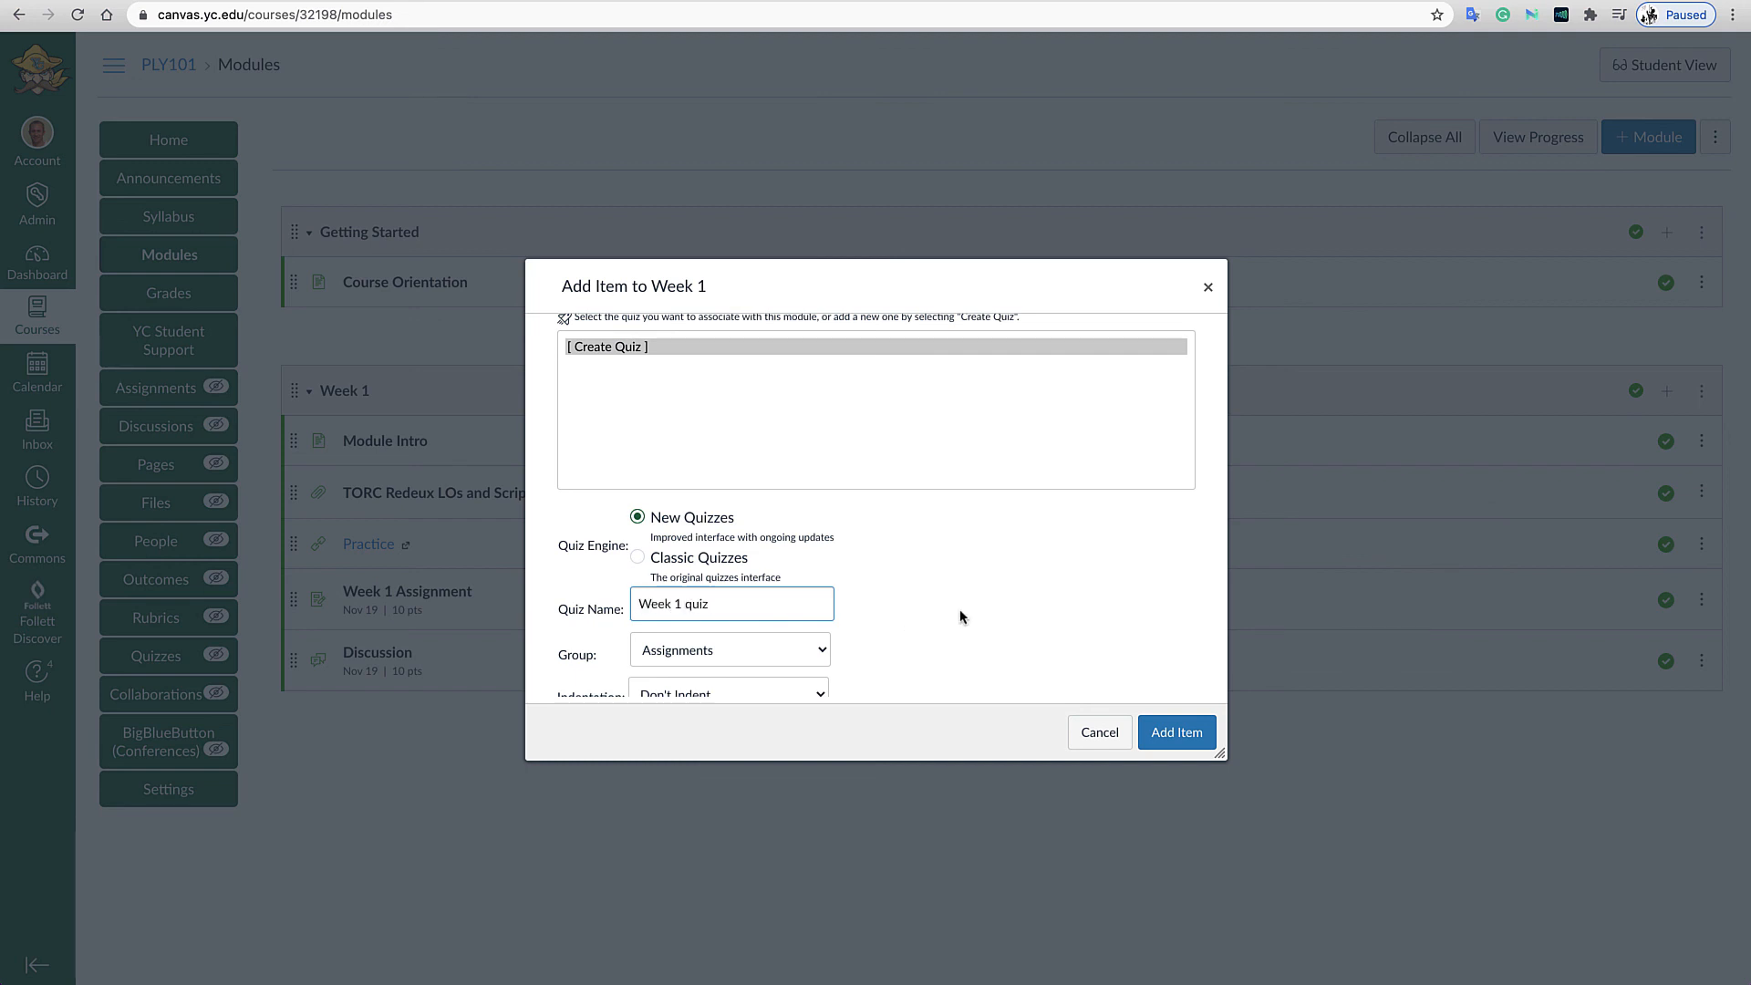
{"action": "scroll", "coordinate": [964, 630], "scroll_direction": "down", "scroll_amount": 2}
{"action": "left_click", "coordinate": [775, 595]}
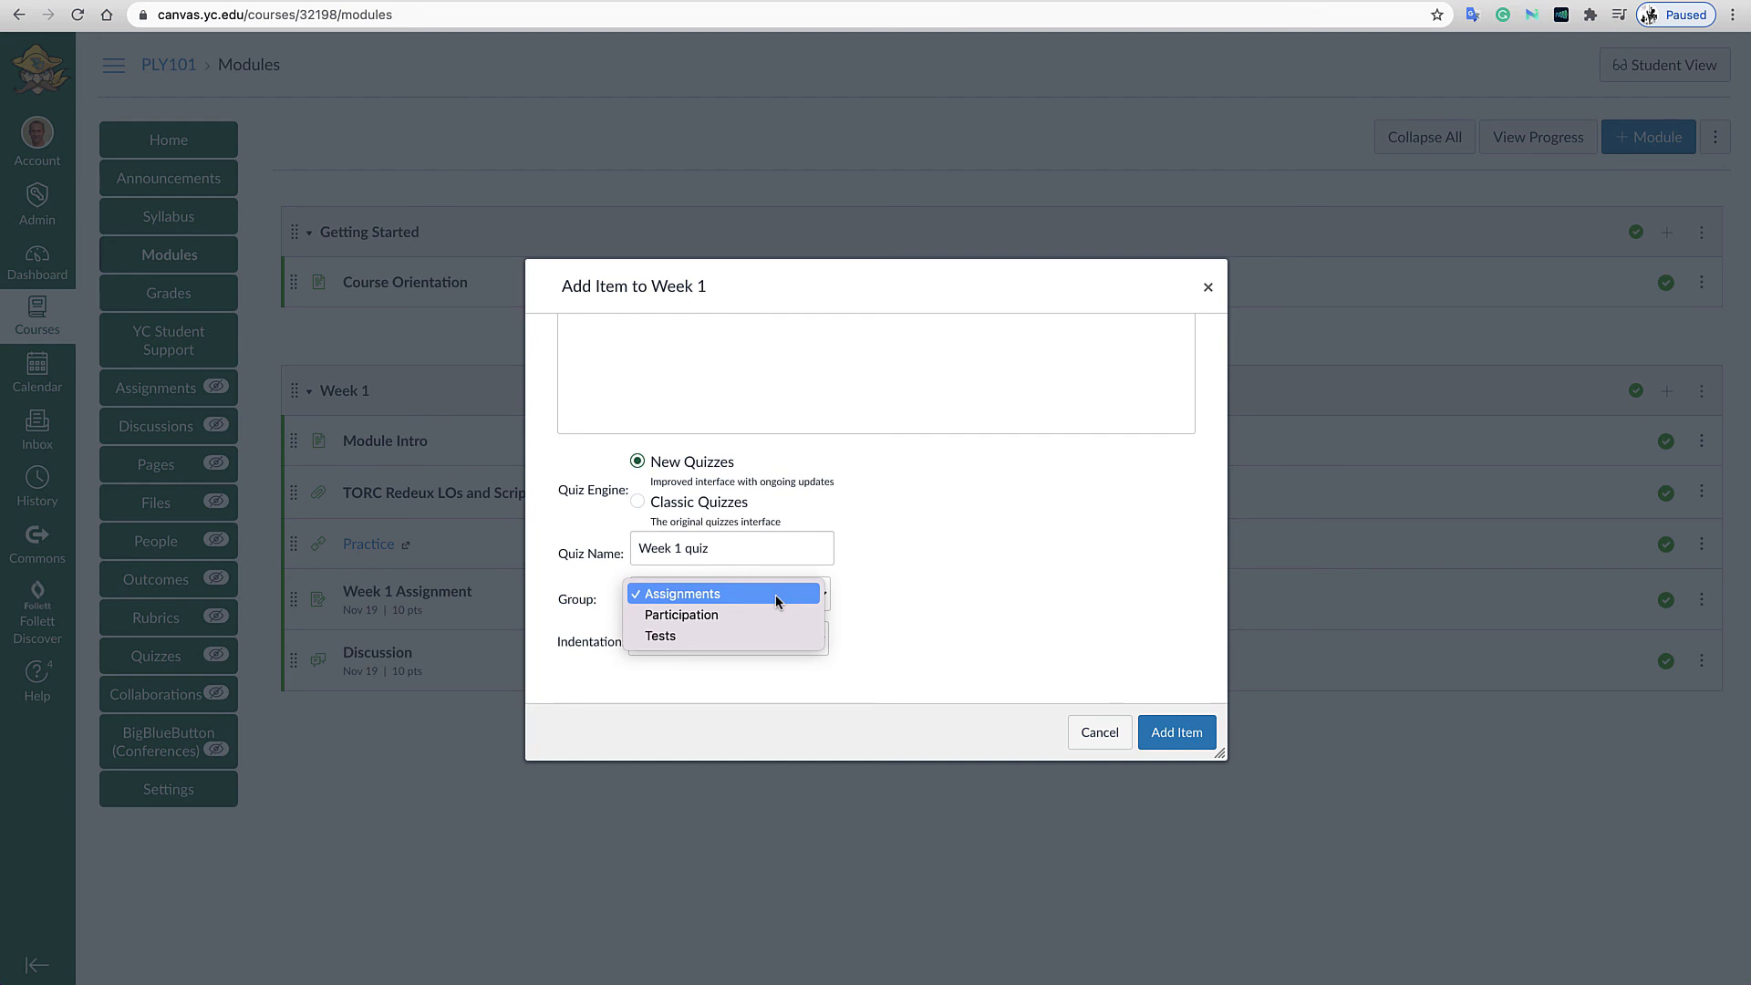
{"action": "left_click", "coordinate": [682, 636]}
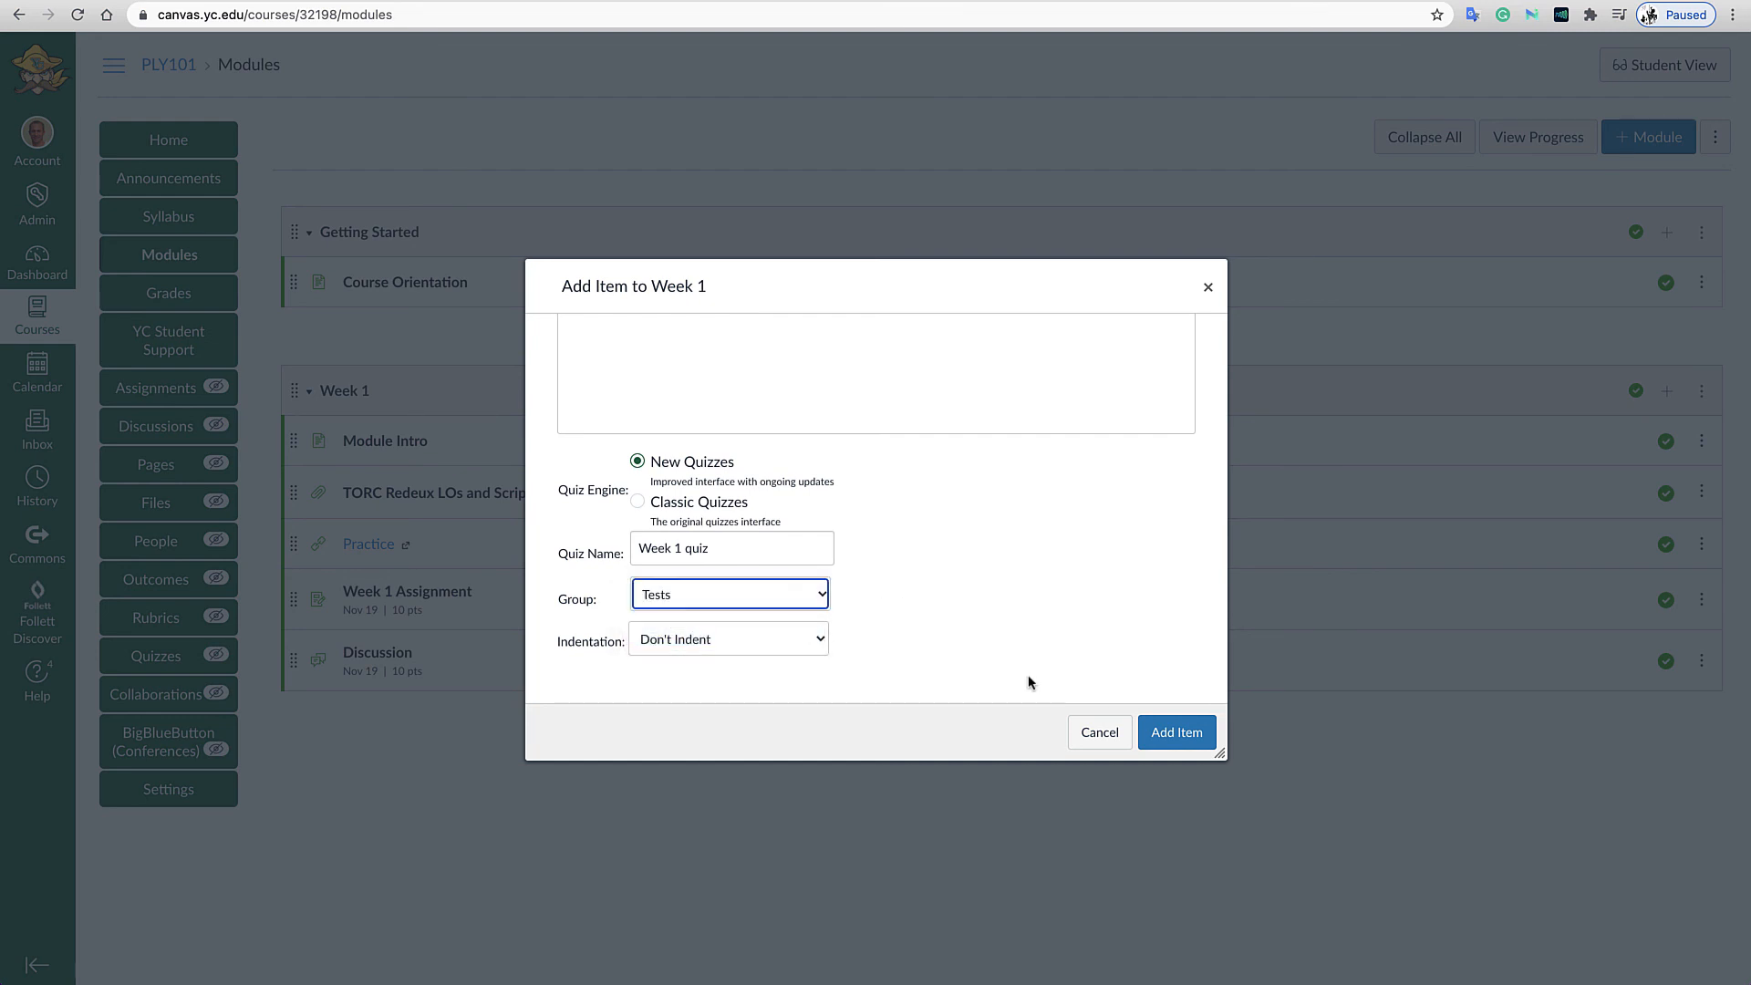
{"action": "left_click", "coordinate": [1174, 735]}
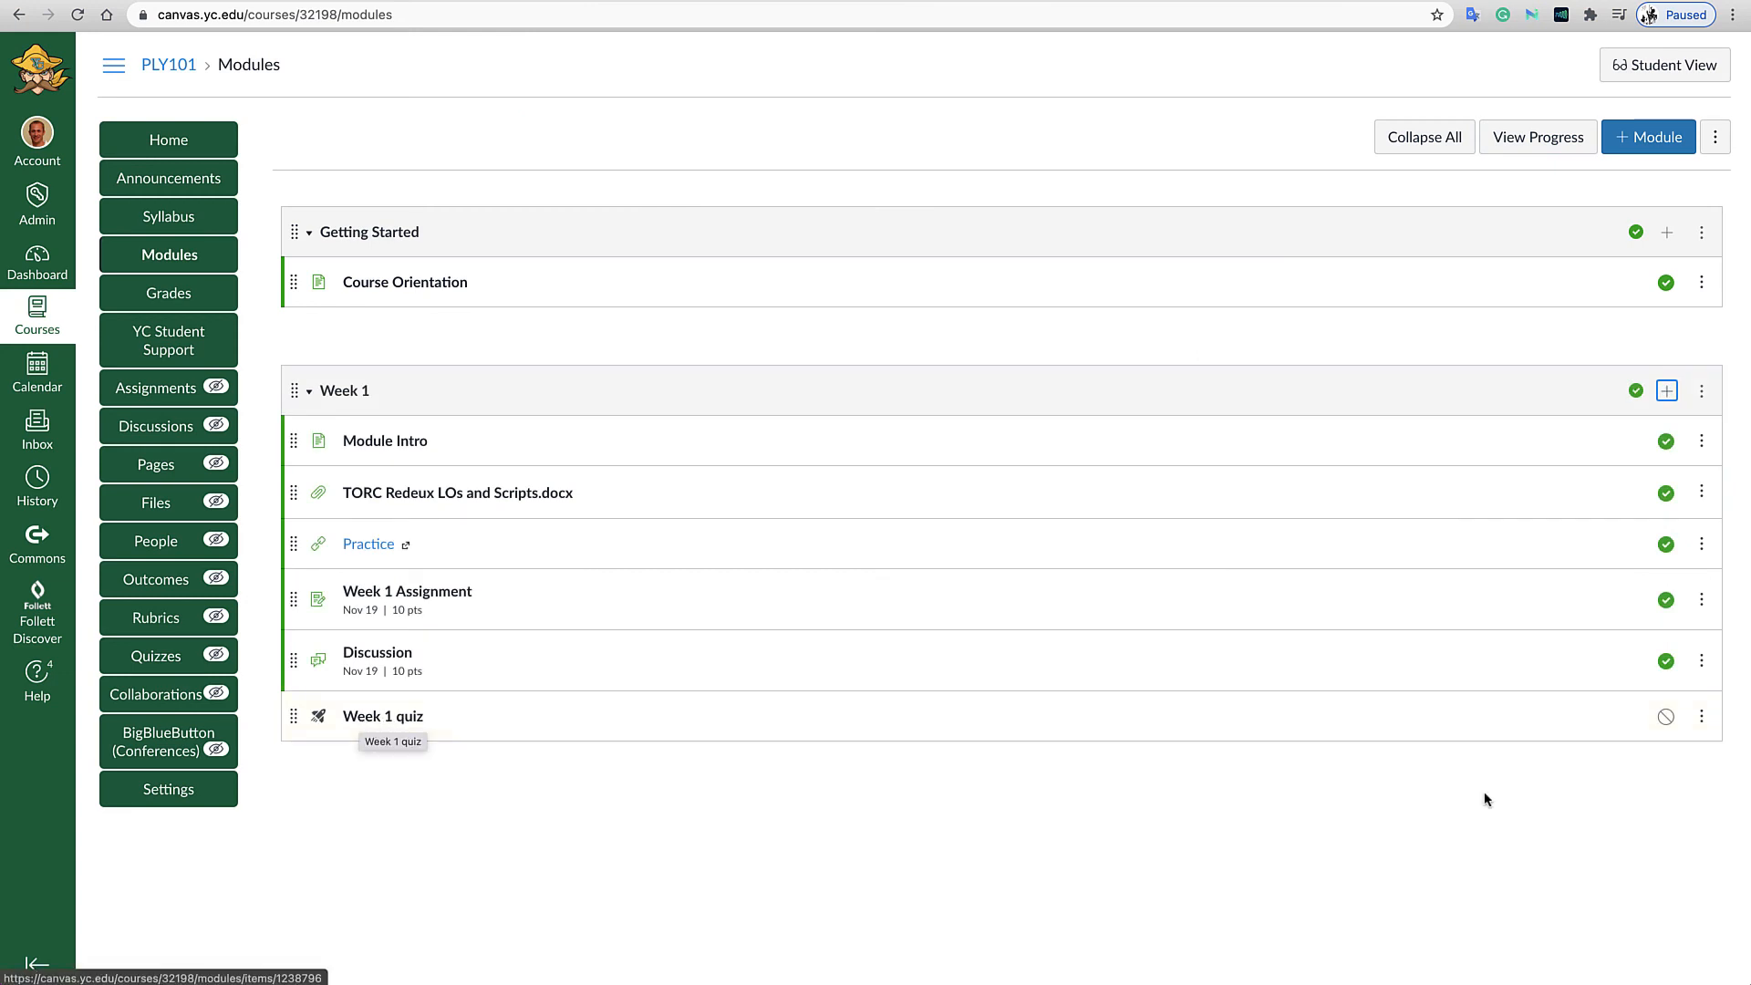
Publish the Week 1 quiz and set its points to 10.
{"action": "left_click", "coordinate": [1665, 719]}
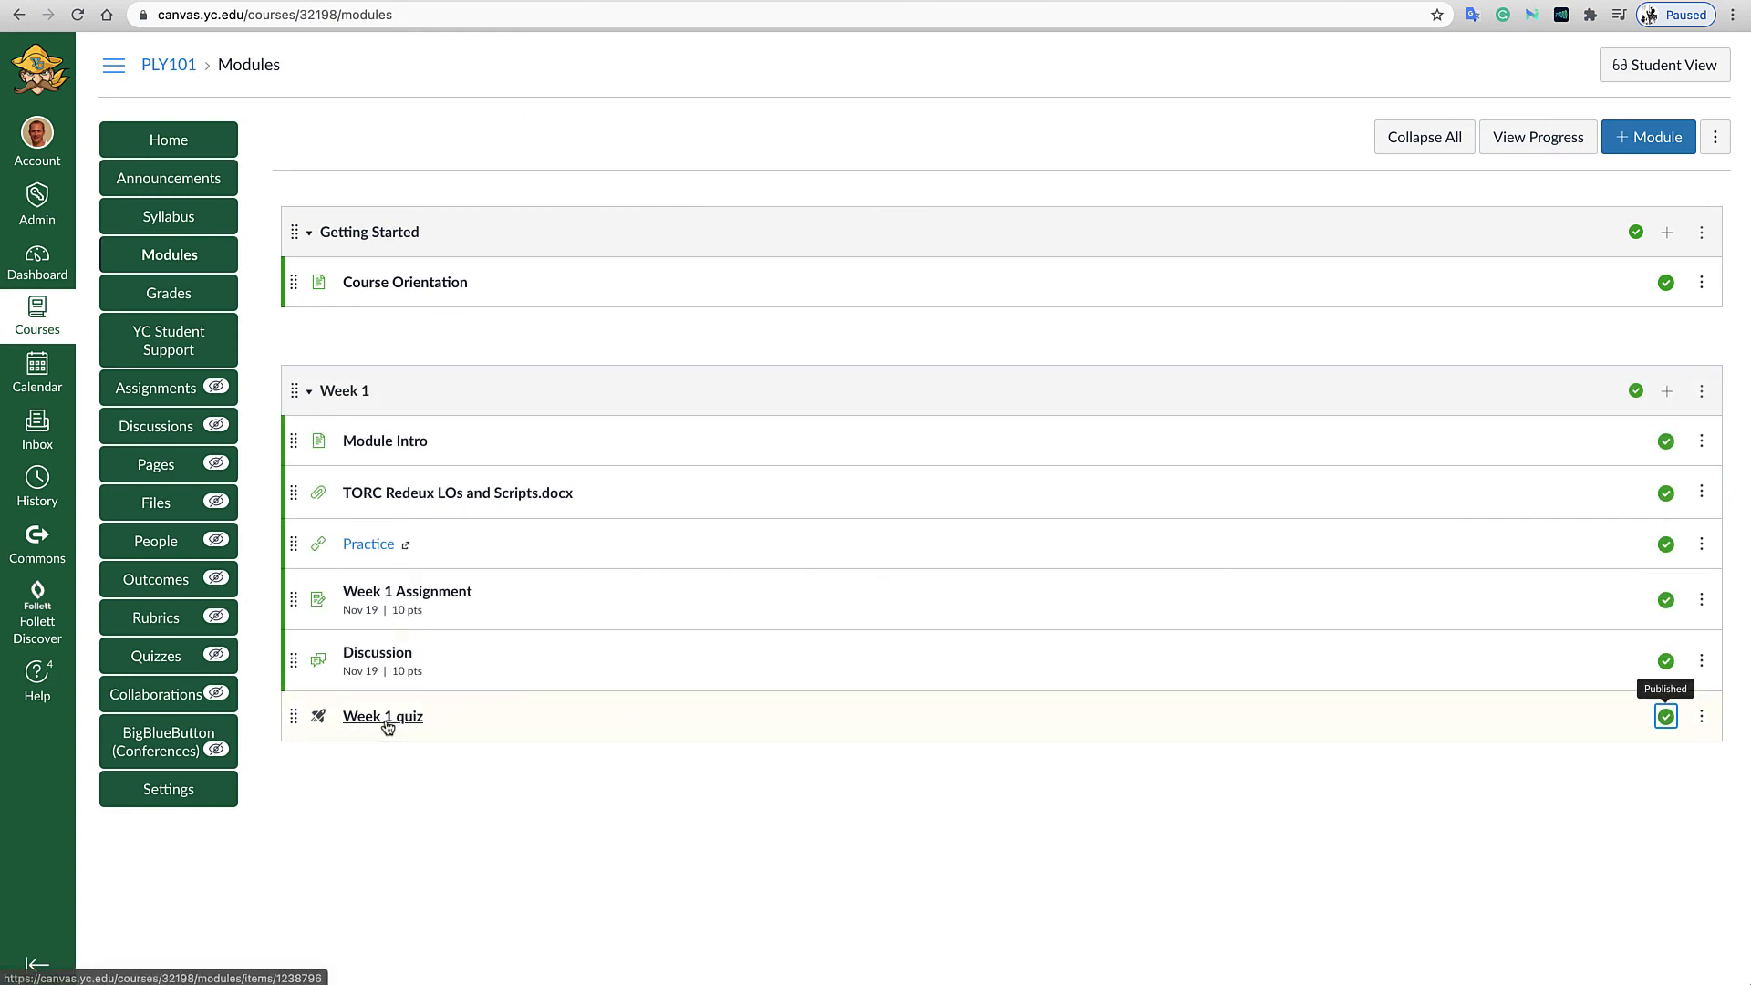
{"action": "left_click", "coordinate": [355, 719]}
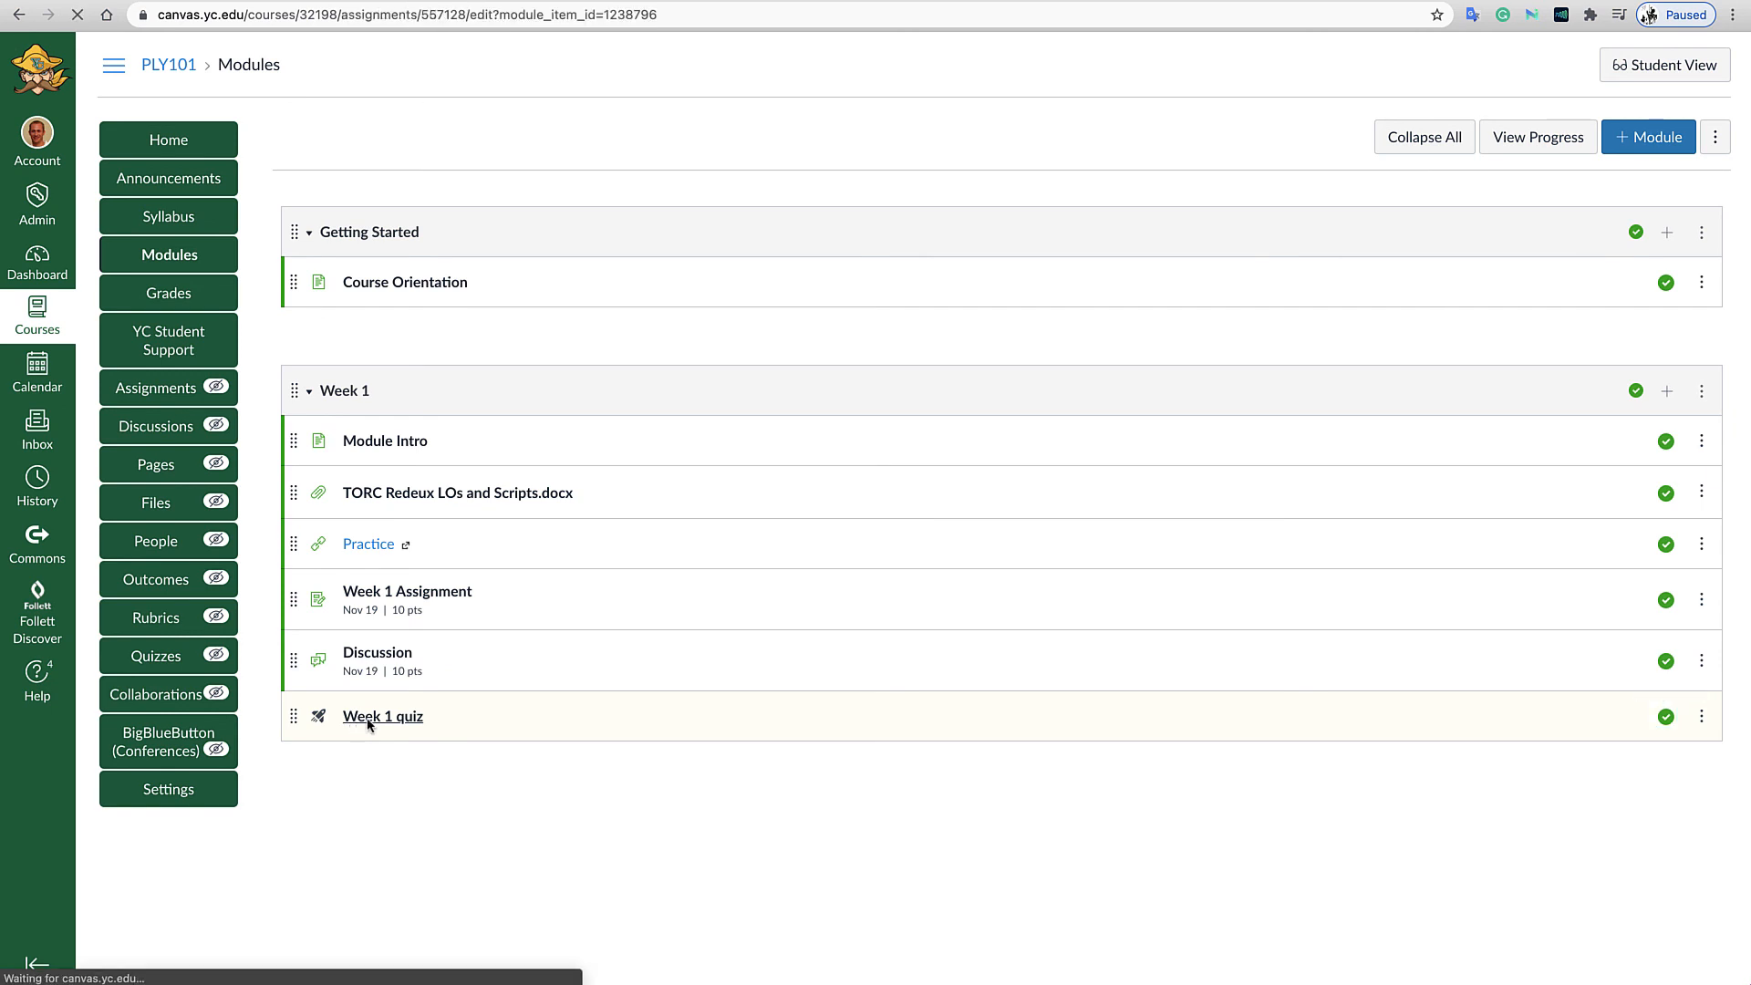
{"action": "scroll", "coordinate": [1606, 535], "scroll_direction": "down", "scroll_amount": 1}
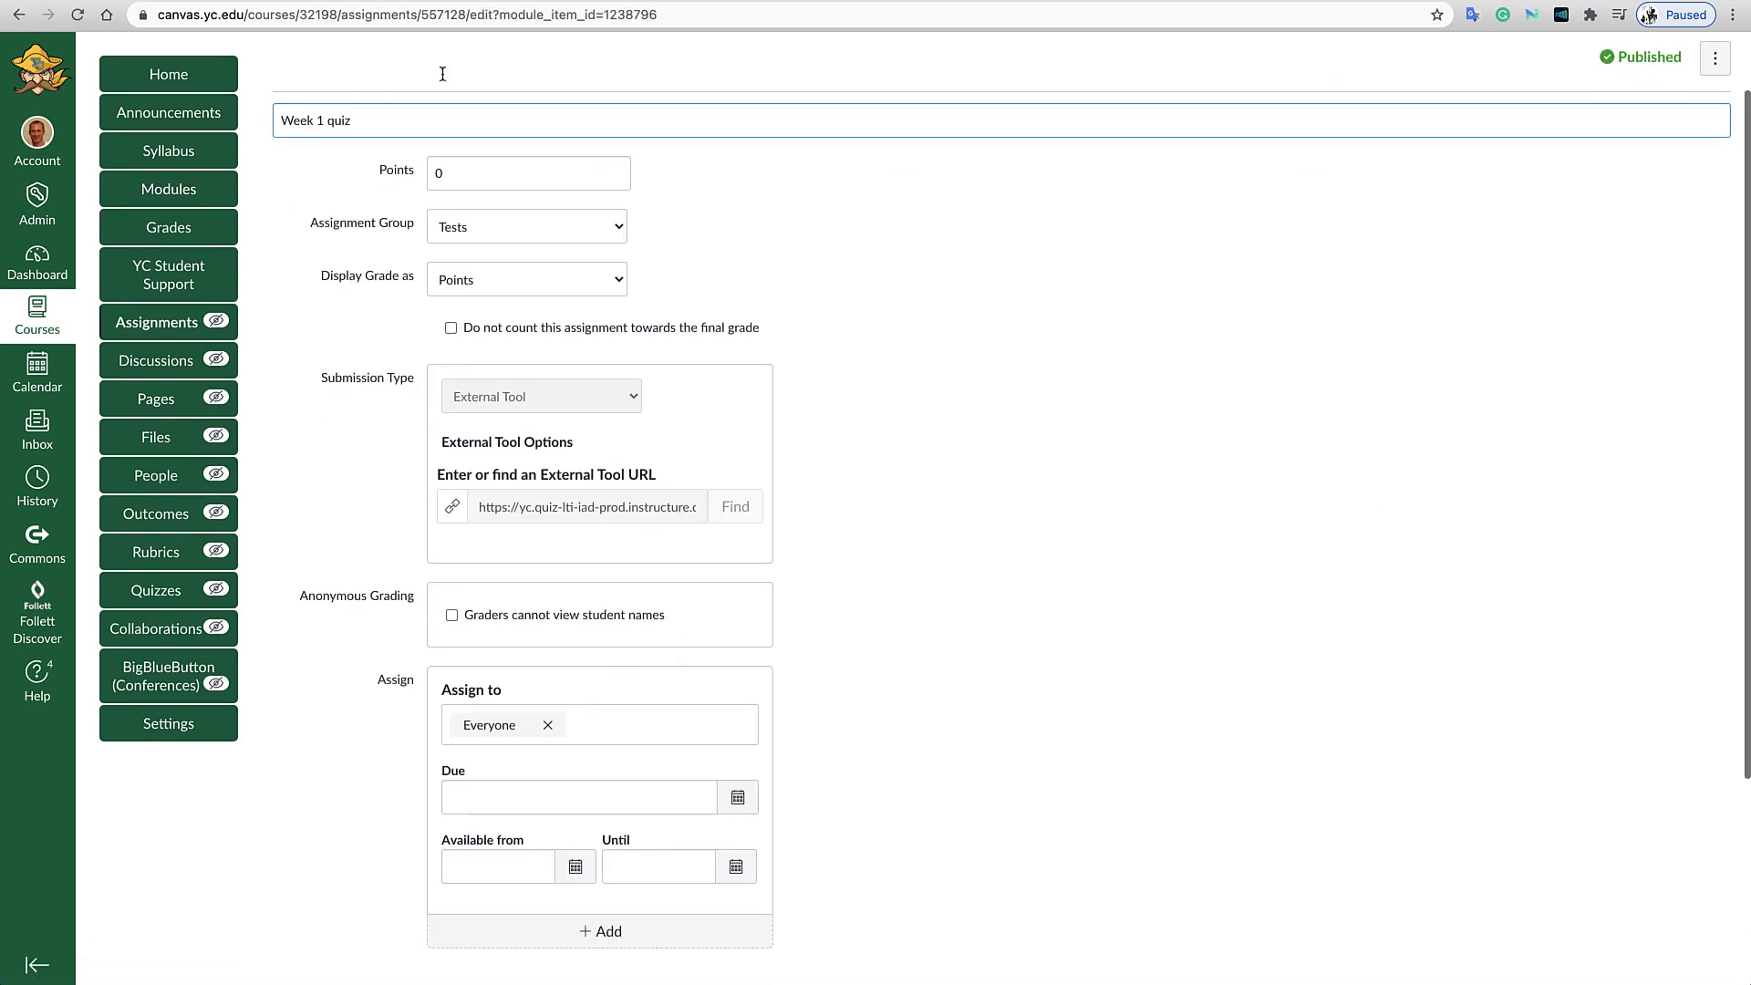
{"action": "left_click", "coordinate": [435, 177]}
{"action": "key", "text": "ctrl+a"}
{"action": "type", "text": "10"}
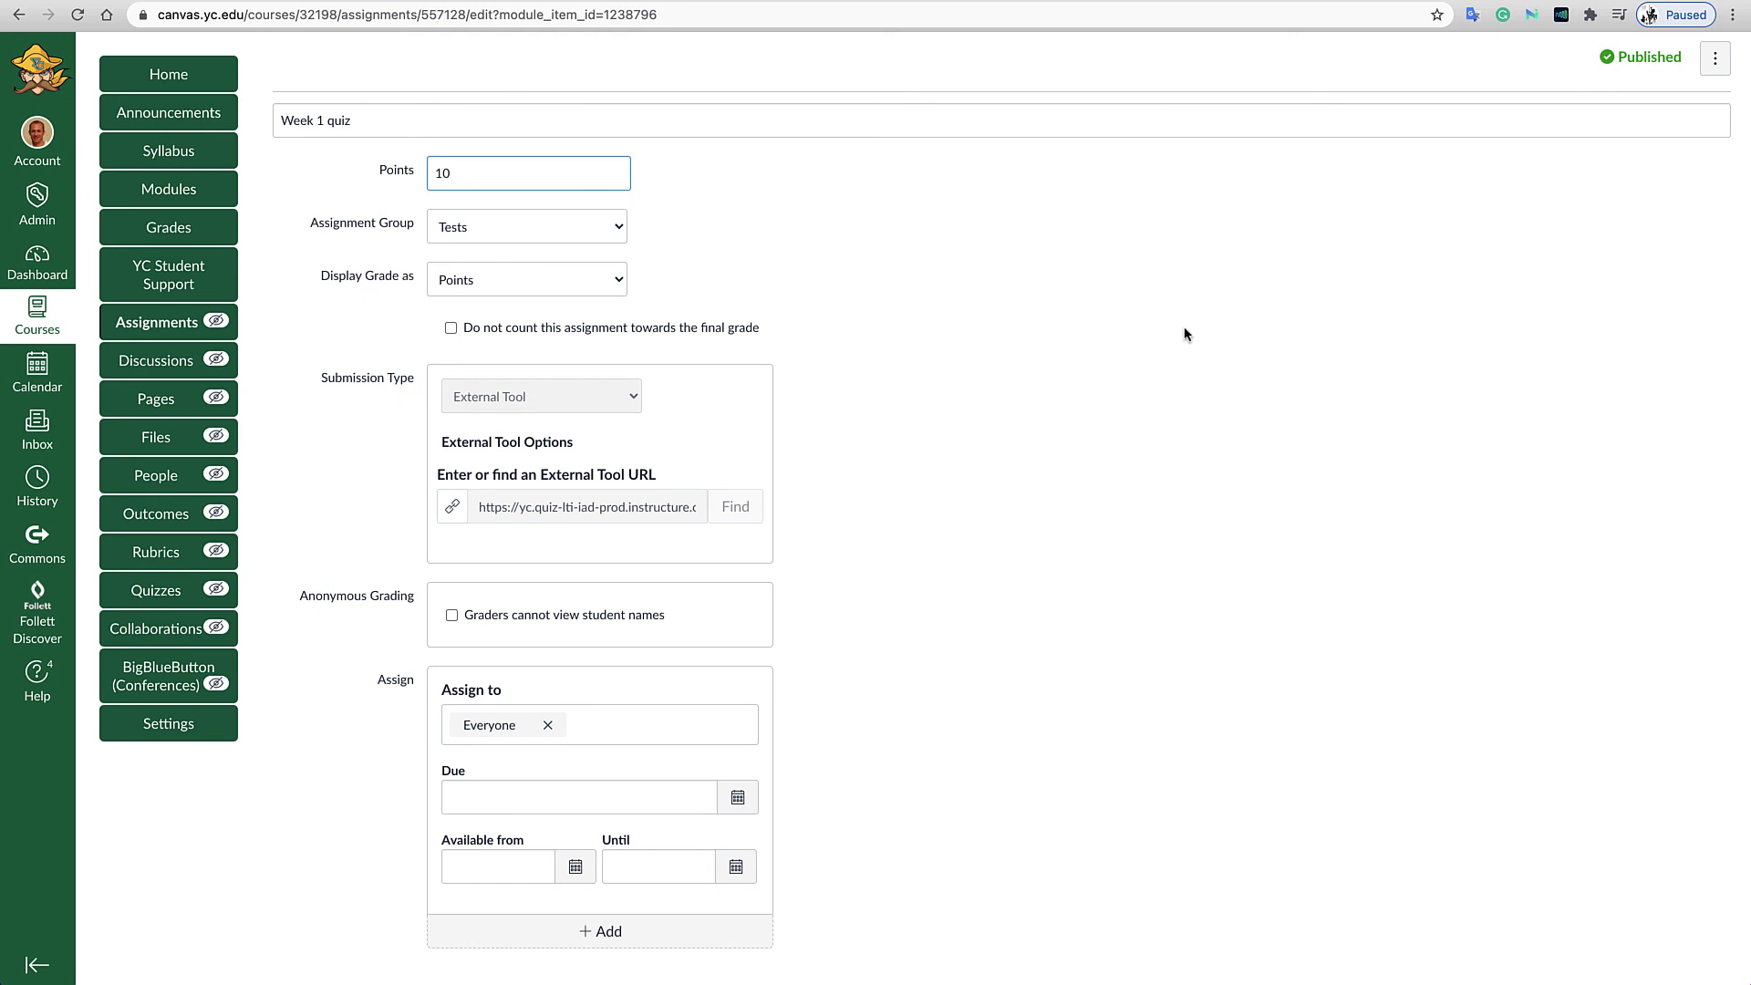
{"action": "left_click", "coordinate": [1189, 336]}
{"action": "scroll", "coordinate": [1393, 603], "scroll_direction": "down", "scroll_amount": 3}
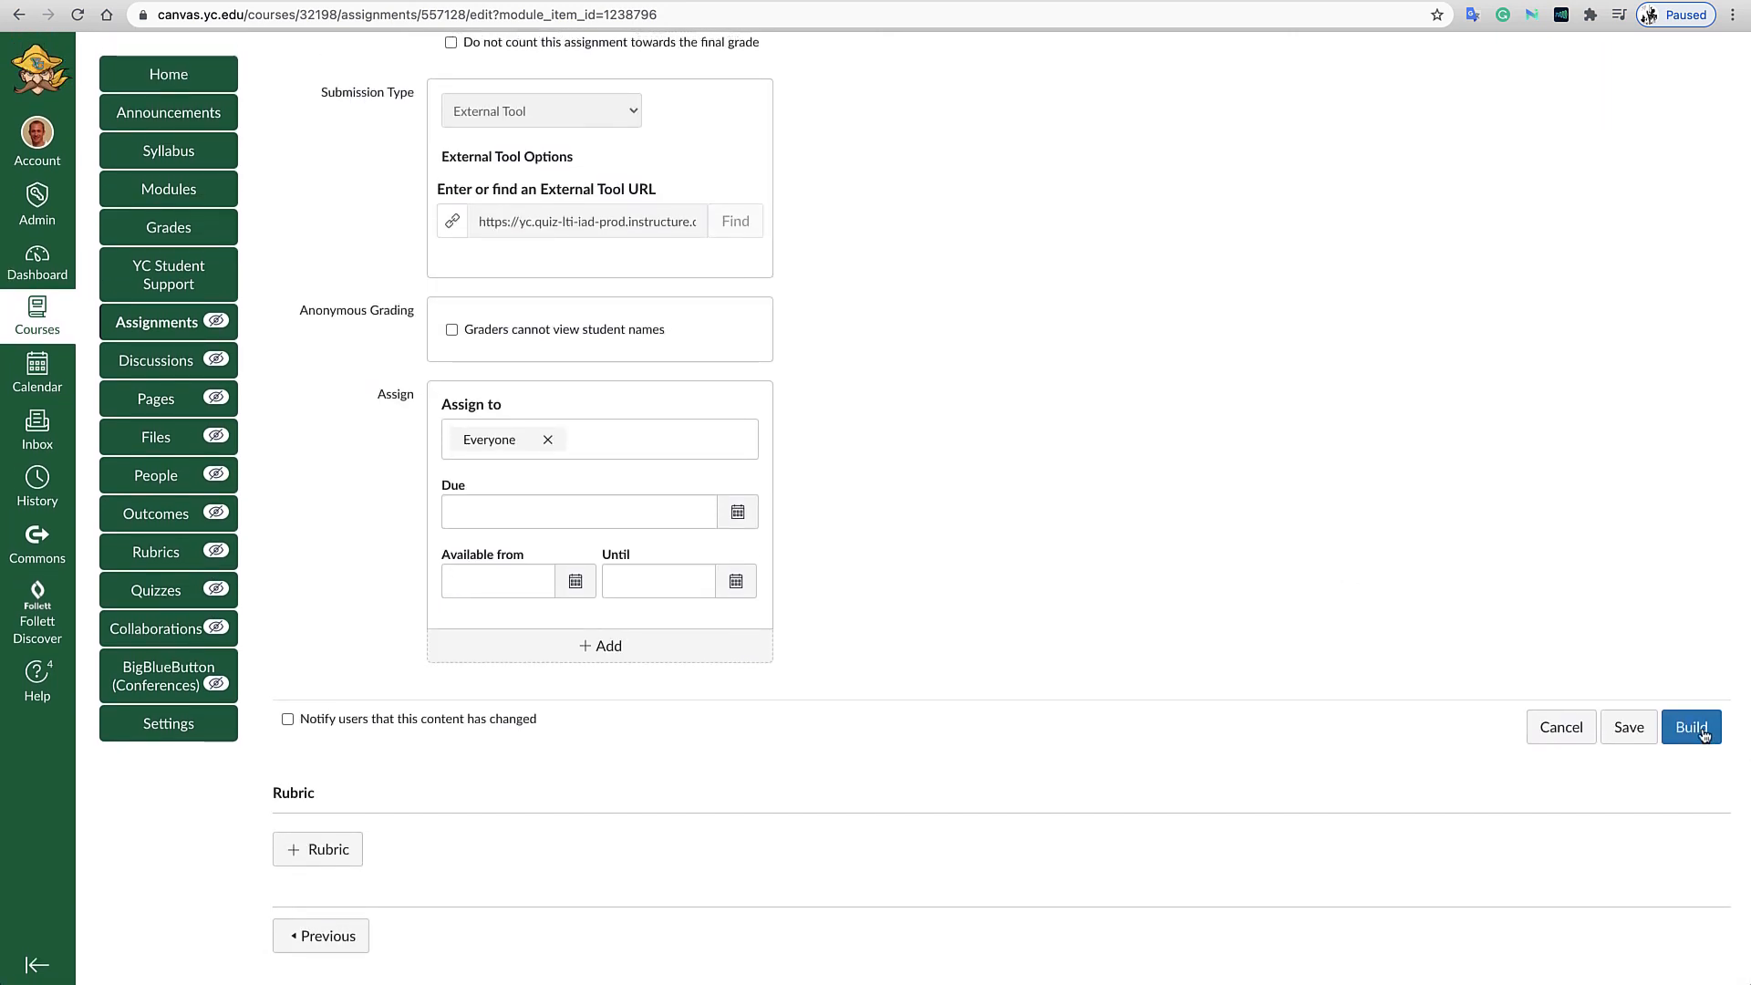
Open the Week 1 quiz for building and insert a Multiple Answer question.
{"action": "left_click", "coordinate": [1695, 730]}
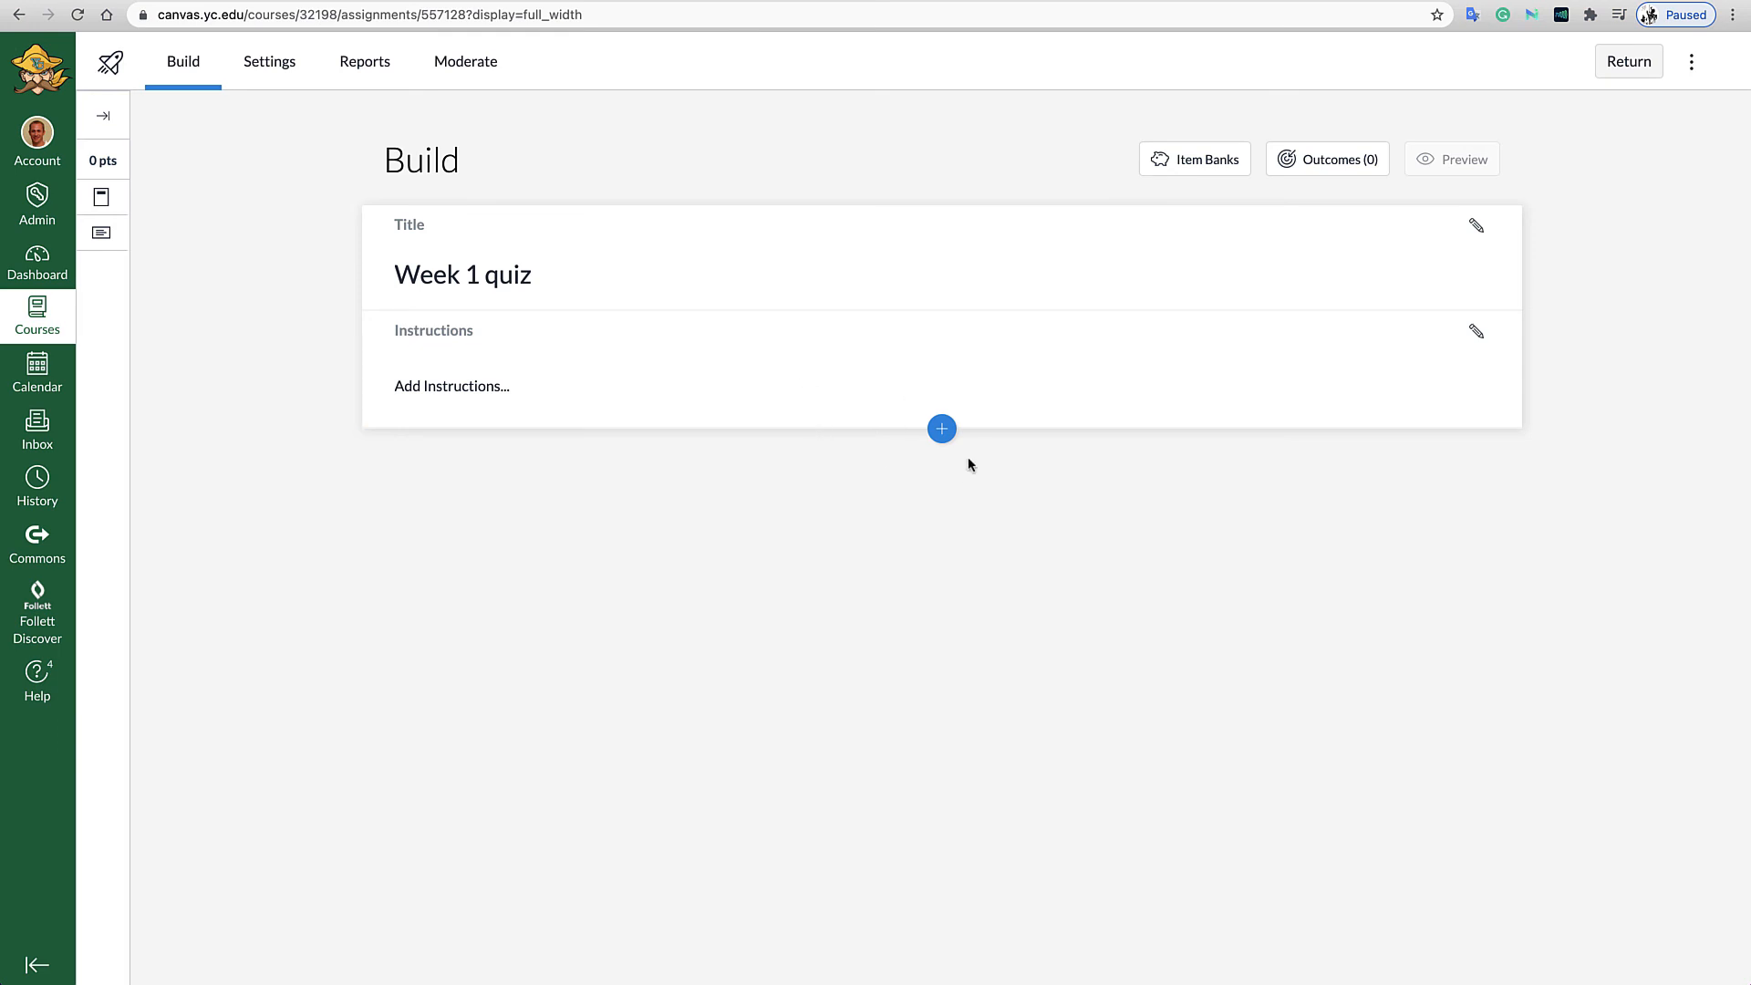
{"action": "left_click", "coordinate": [943, 430]}
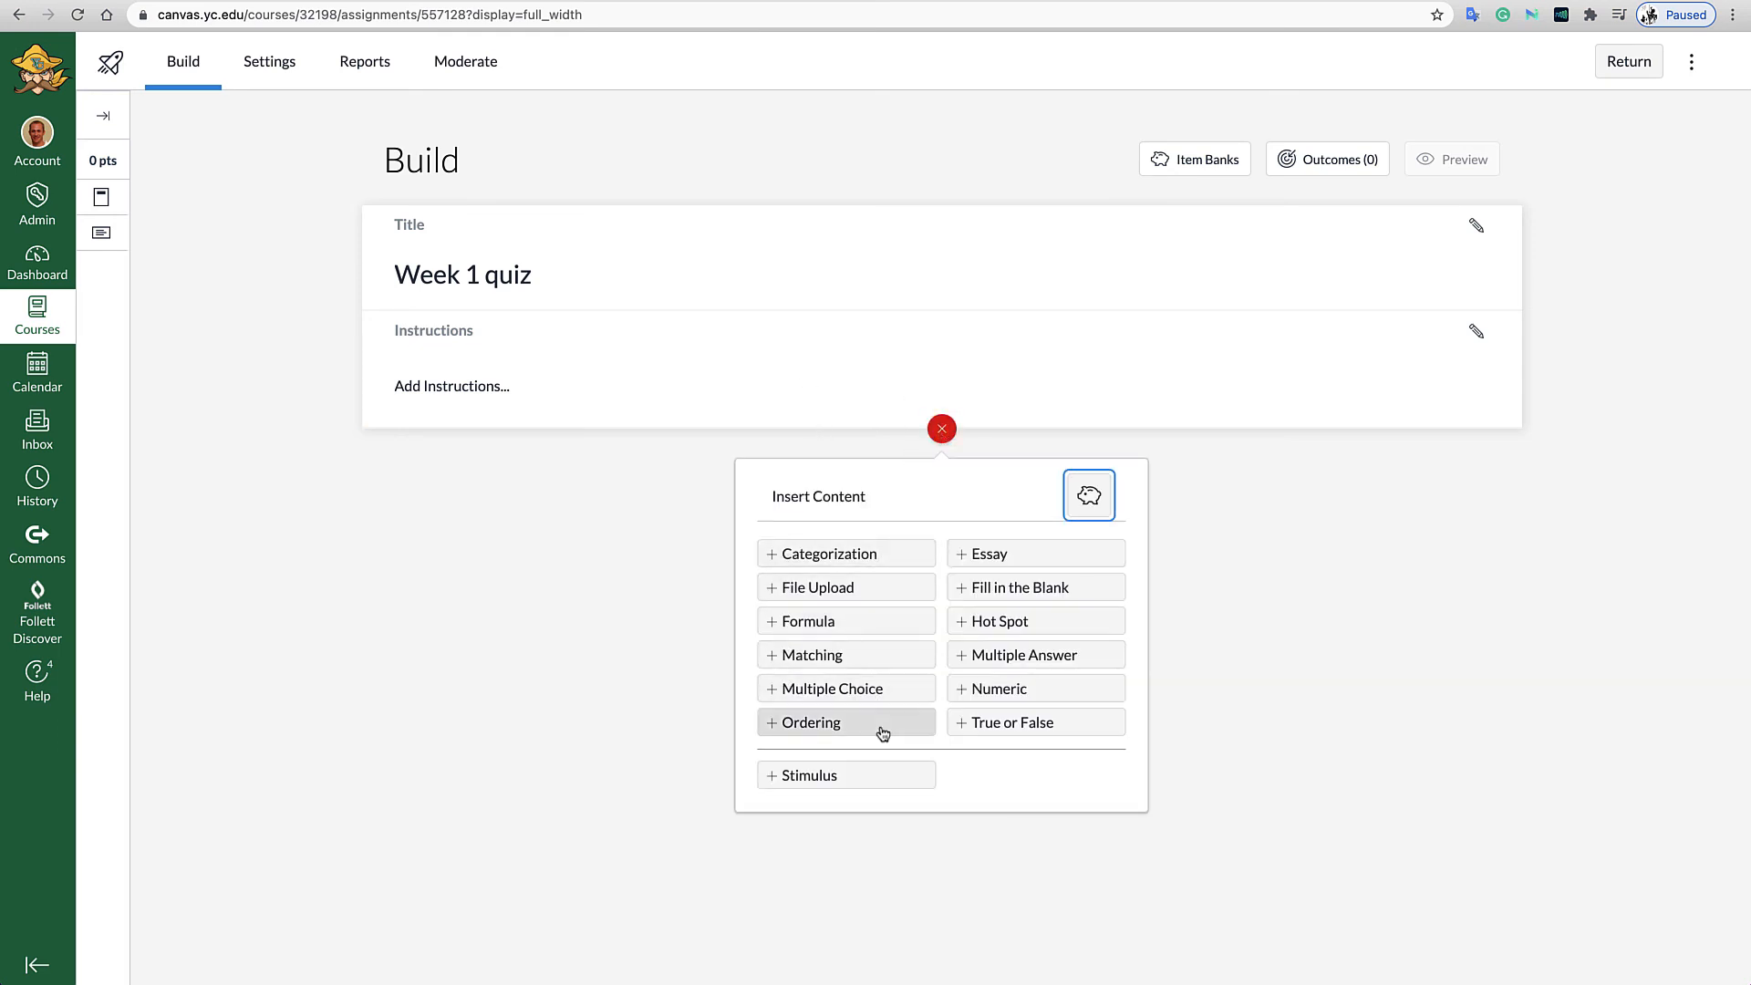
{"action": "left_click", "coordinate": [999, 659]}
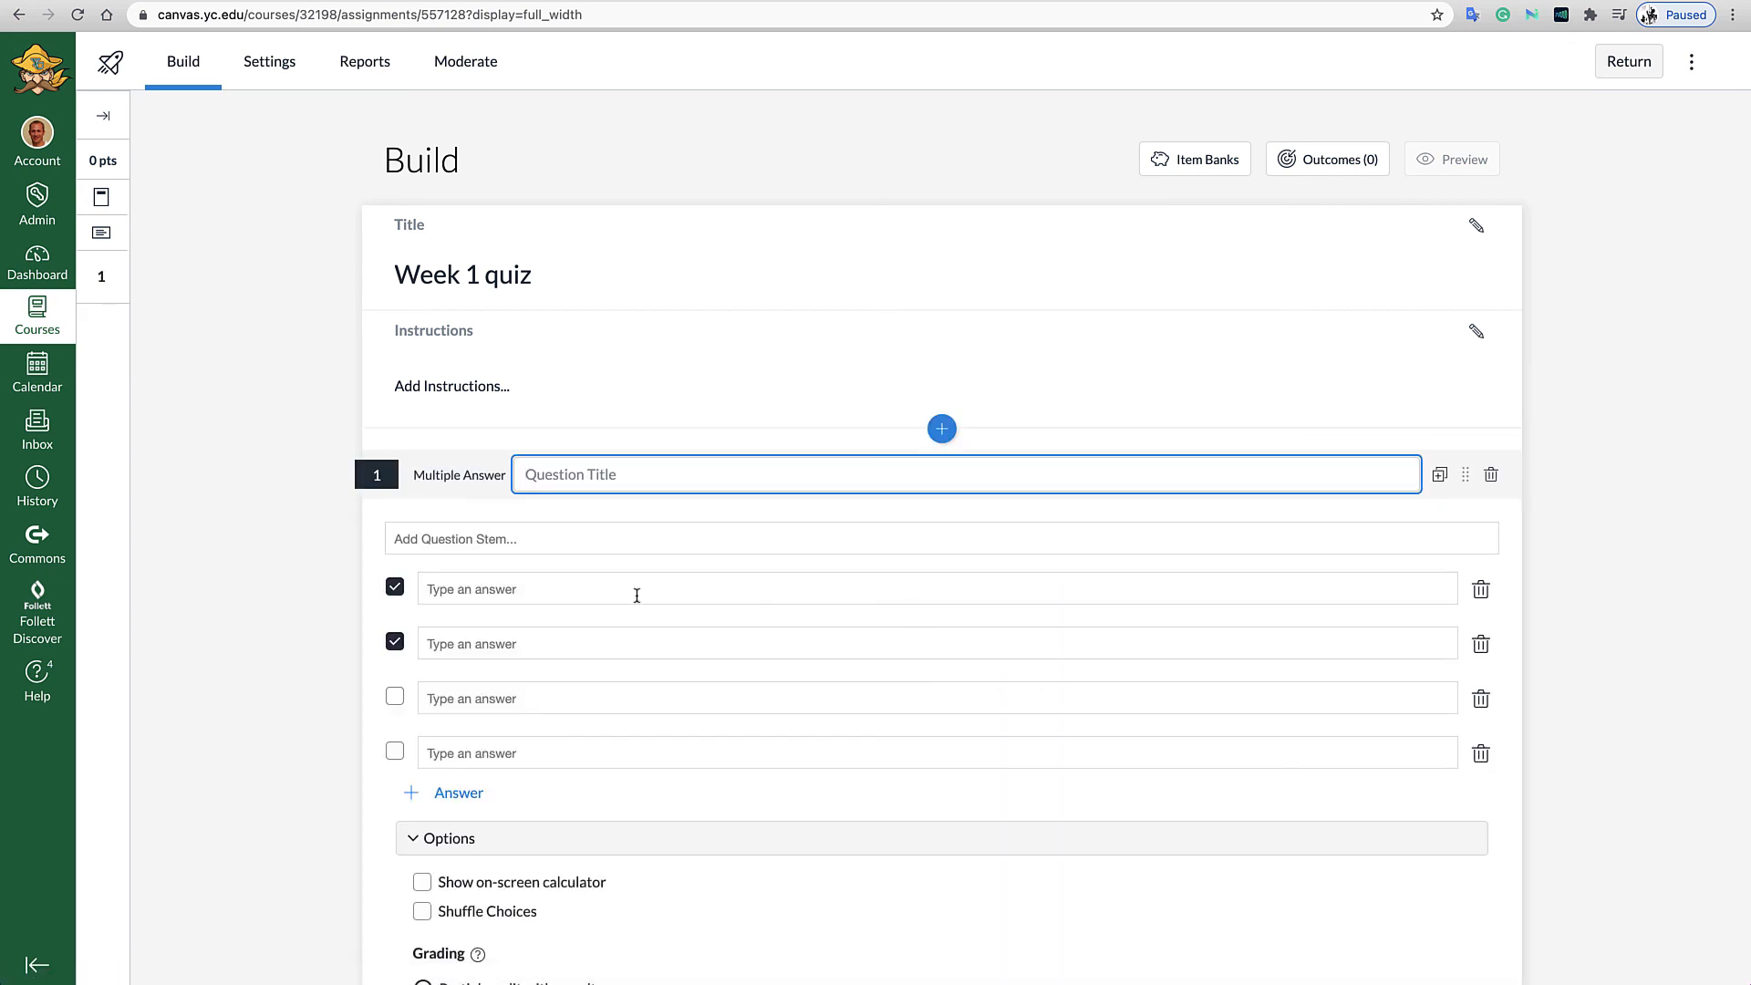
Mark only the first choice of the Multiple Answer question as correct.
{"action": "left_click", "coordinate": [432, 540]}
{"action": "scroll", "coordinate": [488, 594], "scroll_direction": "down", "scroll_amount": 3}
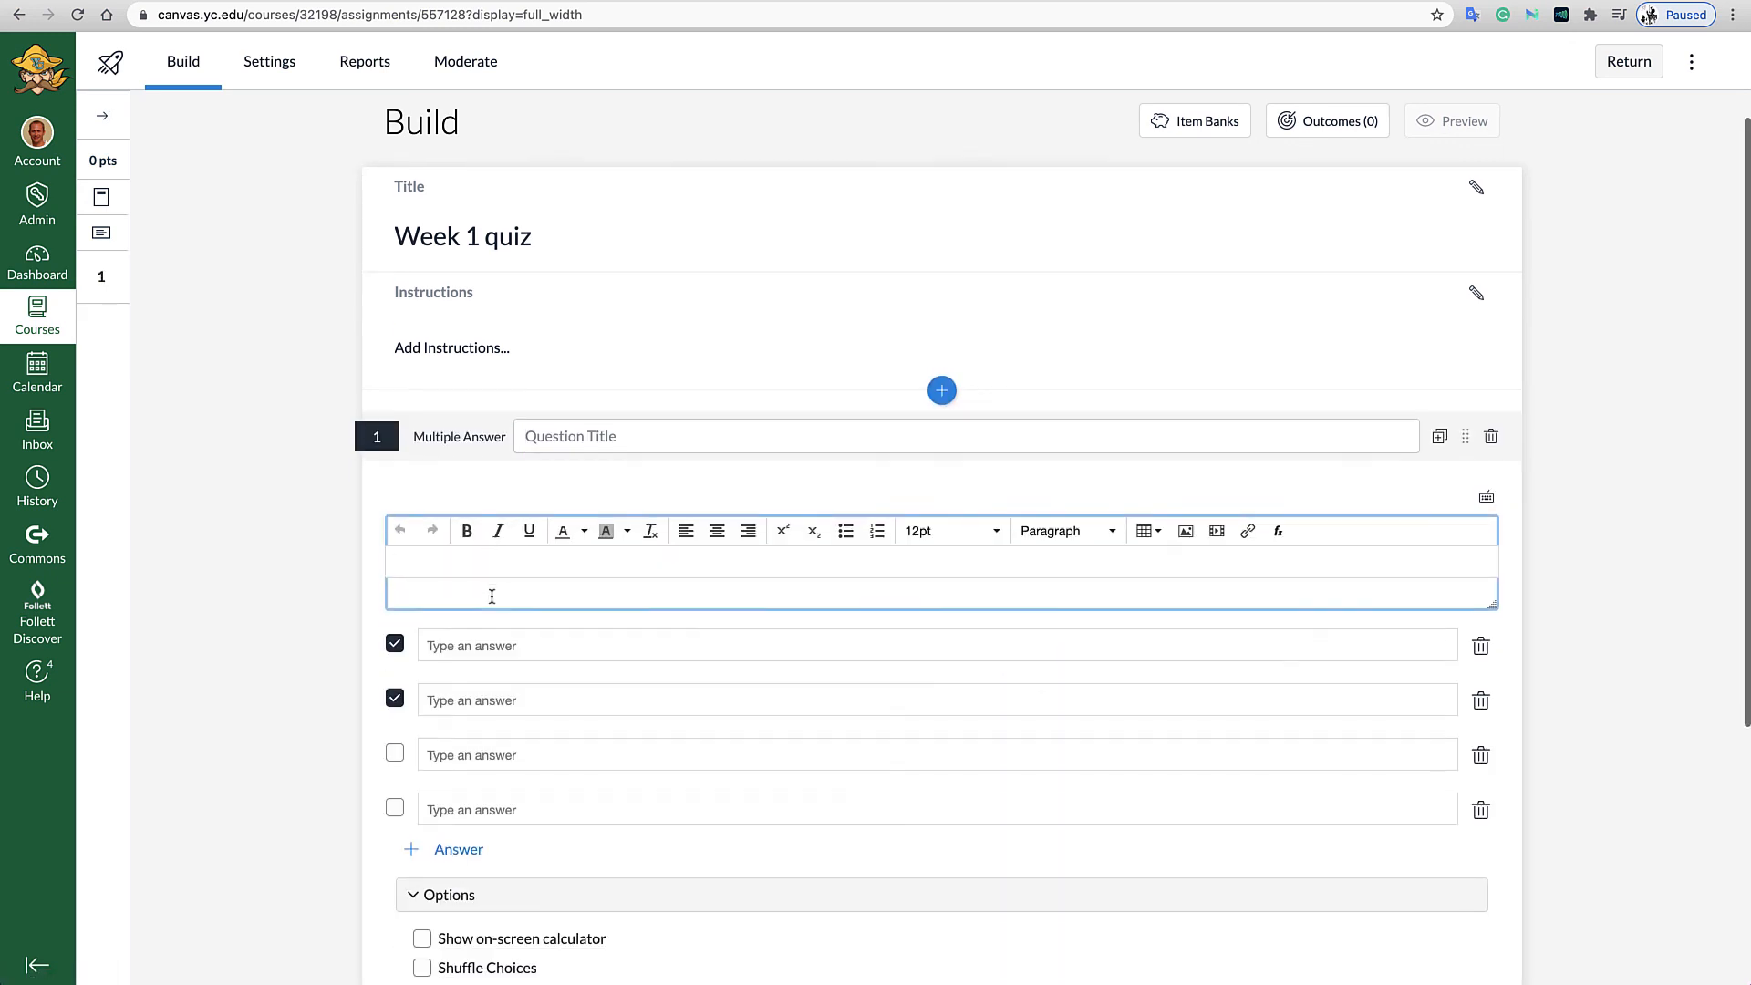
{"action": "left_click", "coordinate": [458, 512]}
{"action": "left_click", "coordinate": [462, 569]}
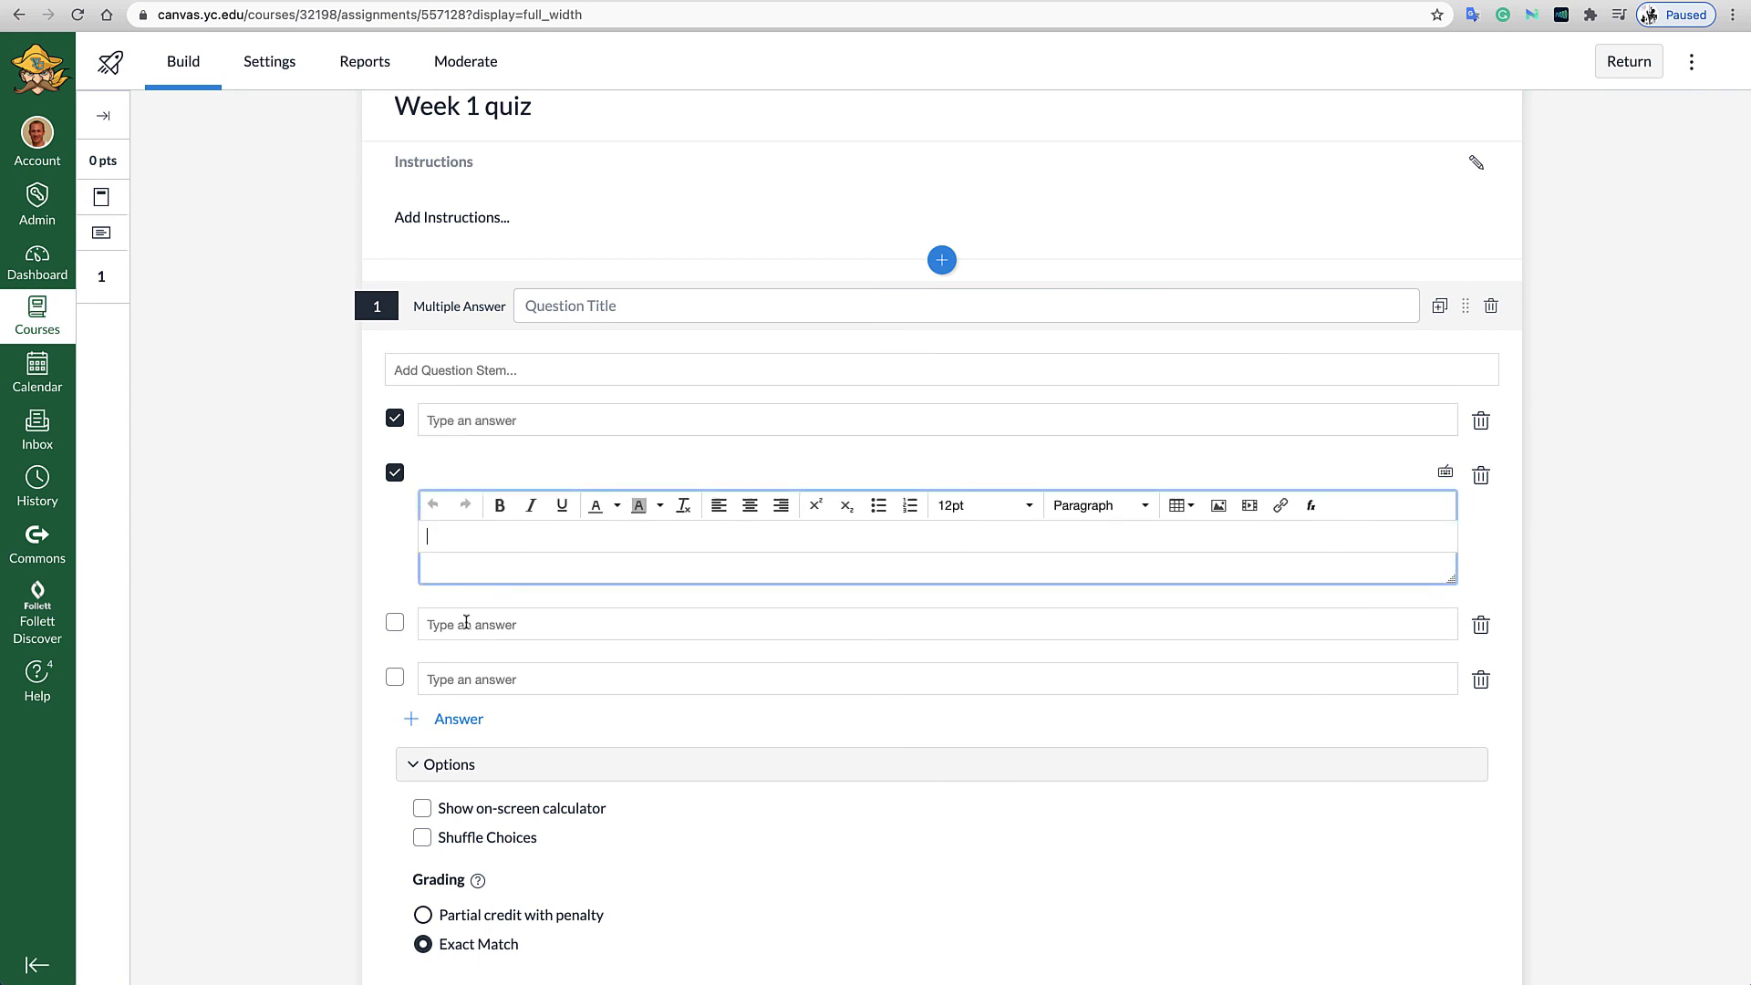
{"action": "left_click", "coordinate": [461, 620]}
{"action": "left_click", "coordinate": [395, 472]}
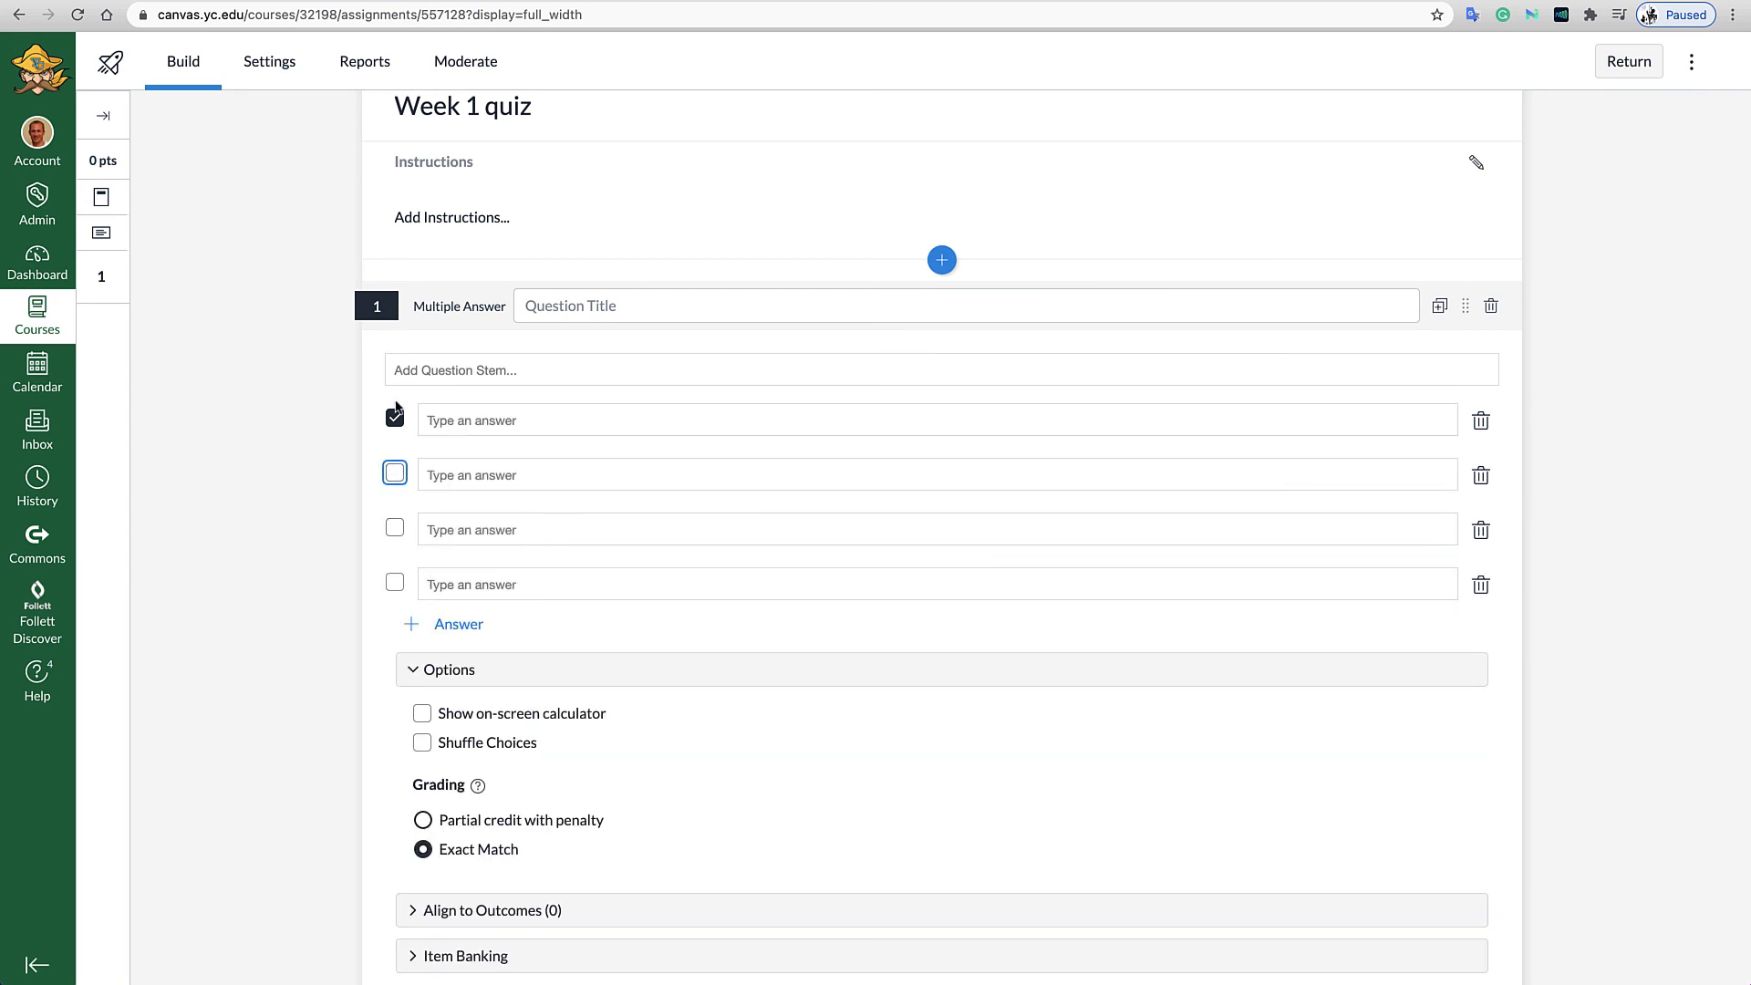
Enter the stem "Answer is A" and choices "This is the answer" and "This is not the answer" 1 to 3, save, and return to the modules.
{"action": "scroll", "coordinate": [651, 574], "scroll_direction": "down", "scroll_amount": 2}
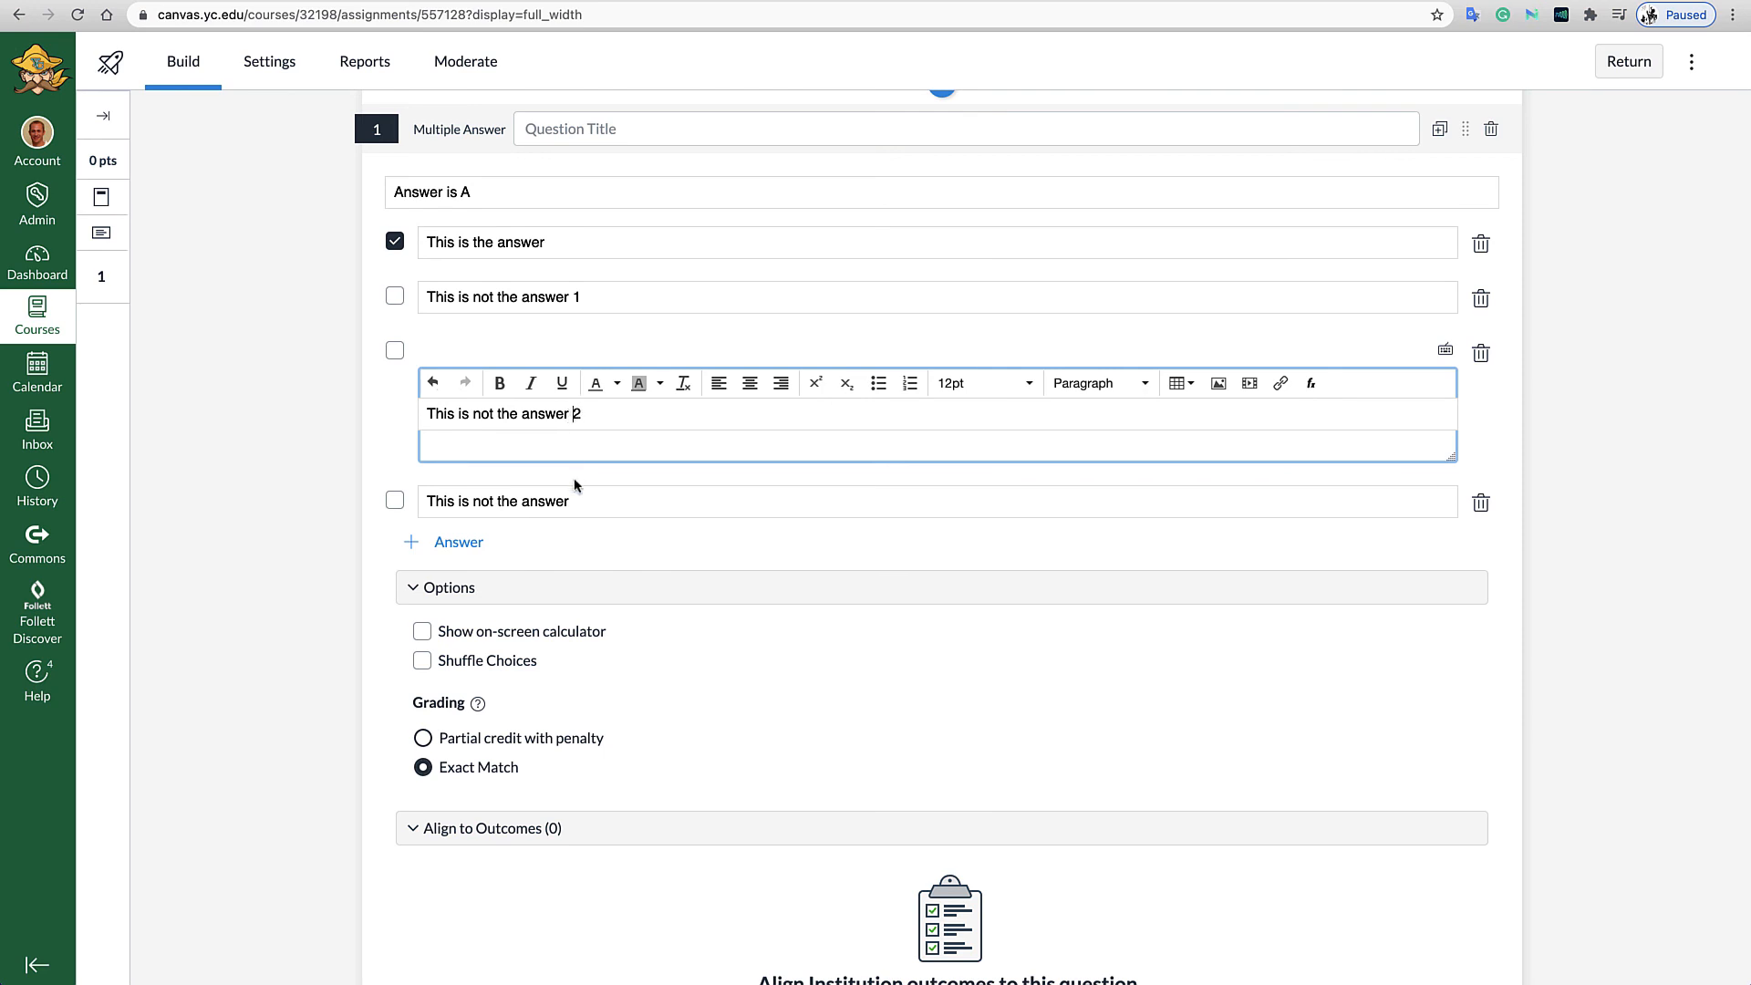
{"action": "left_click", "coordinate": [575, 497]}
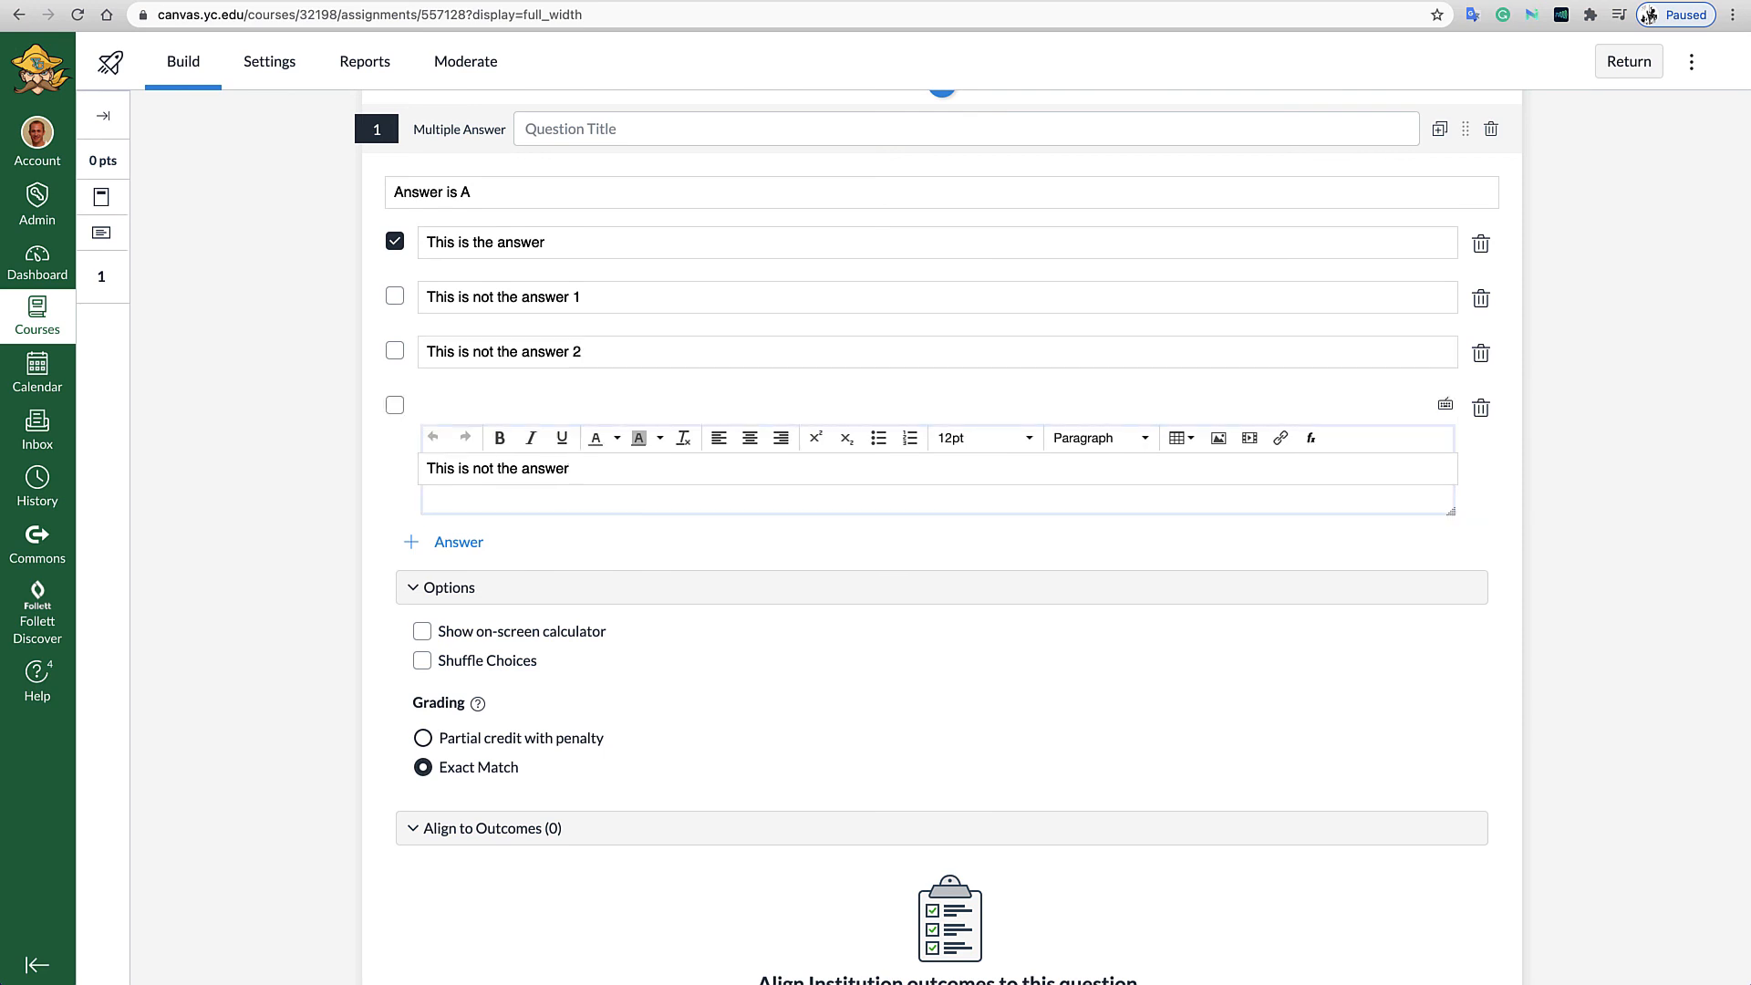
{"action": "scroll", "coordinate": [1550, 852], "scroll_direction": "down", "scroll_amount": 4}
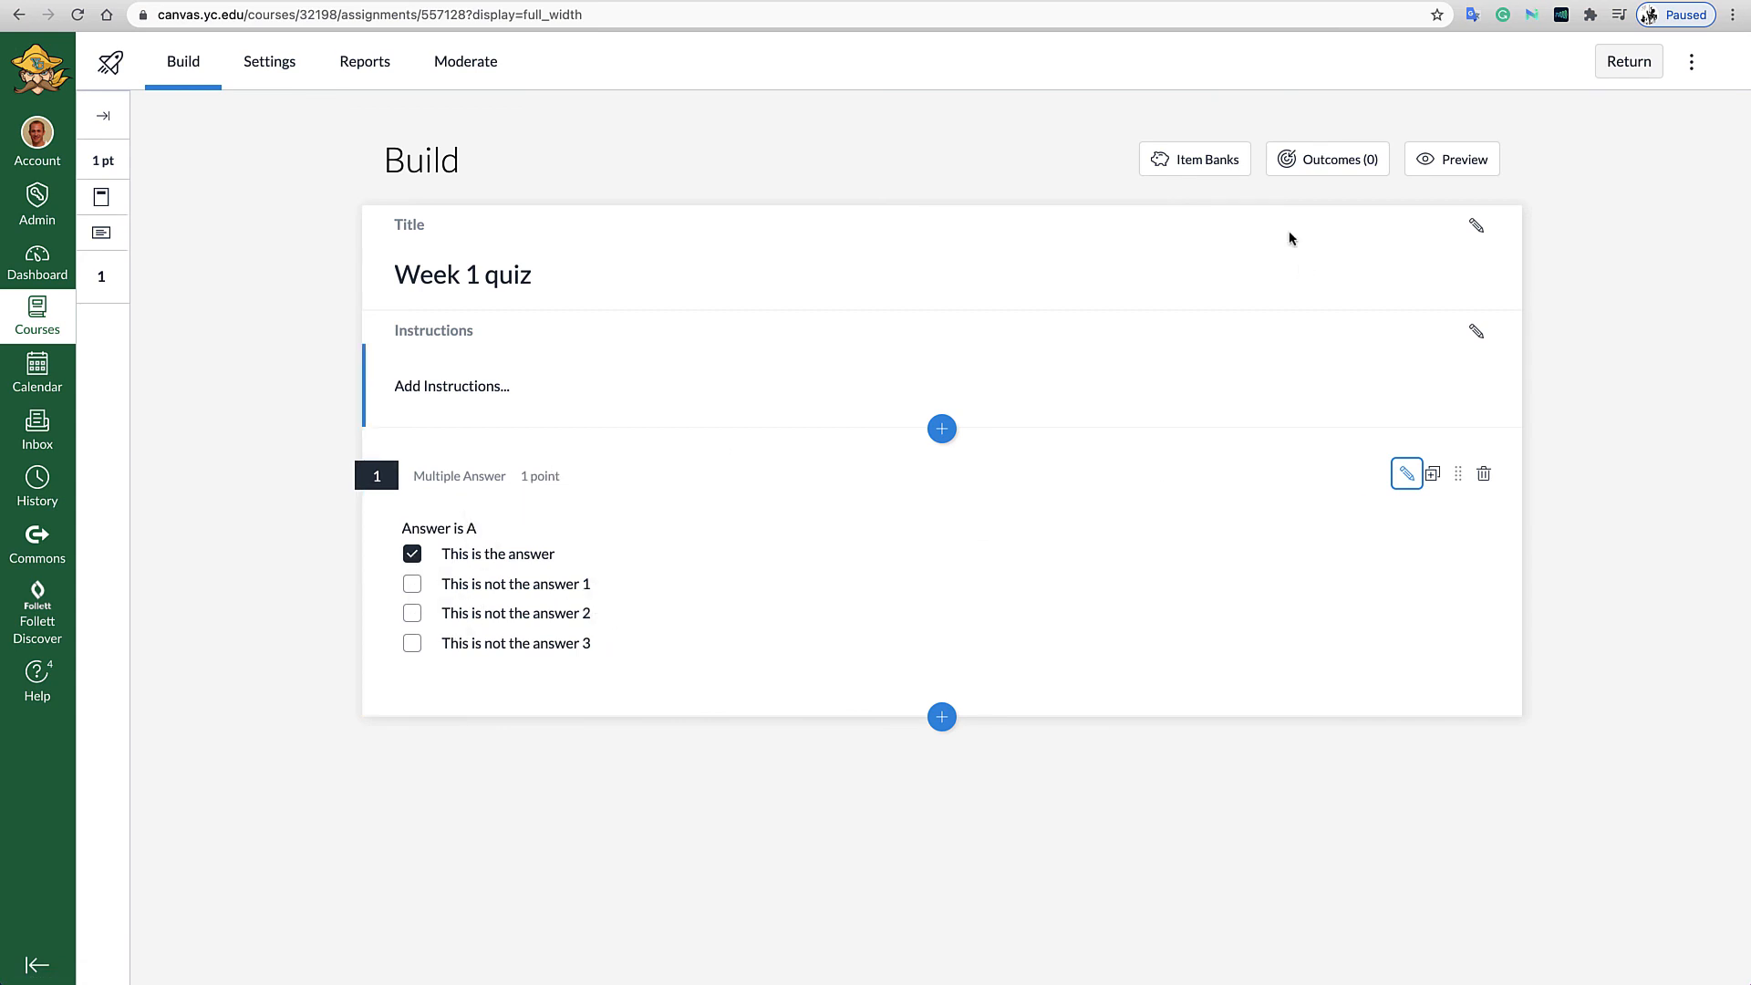
{"action": "left_click", "coordinate": [1631, 62]}
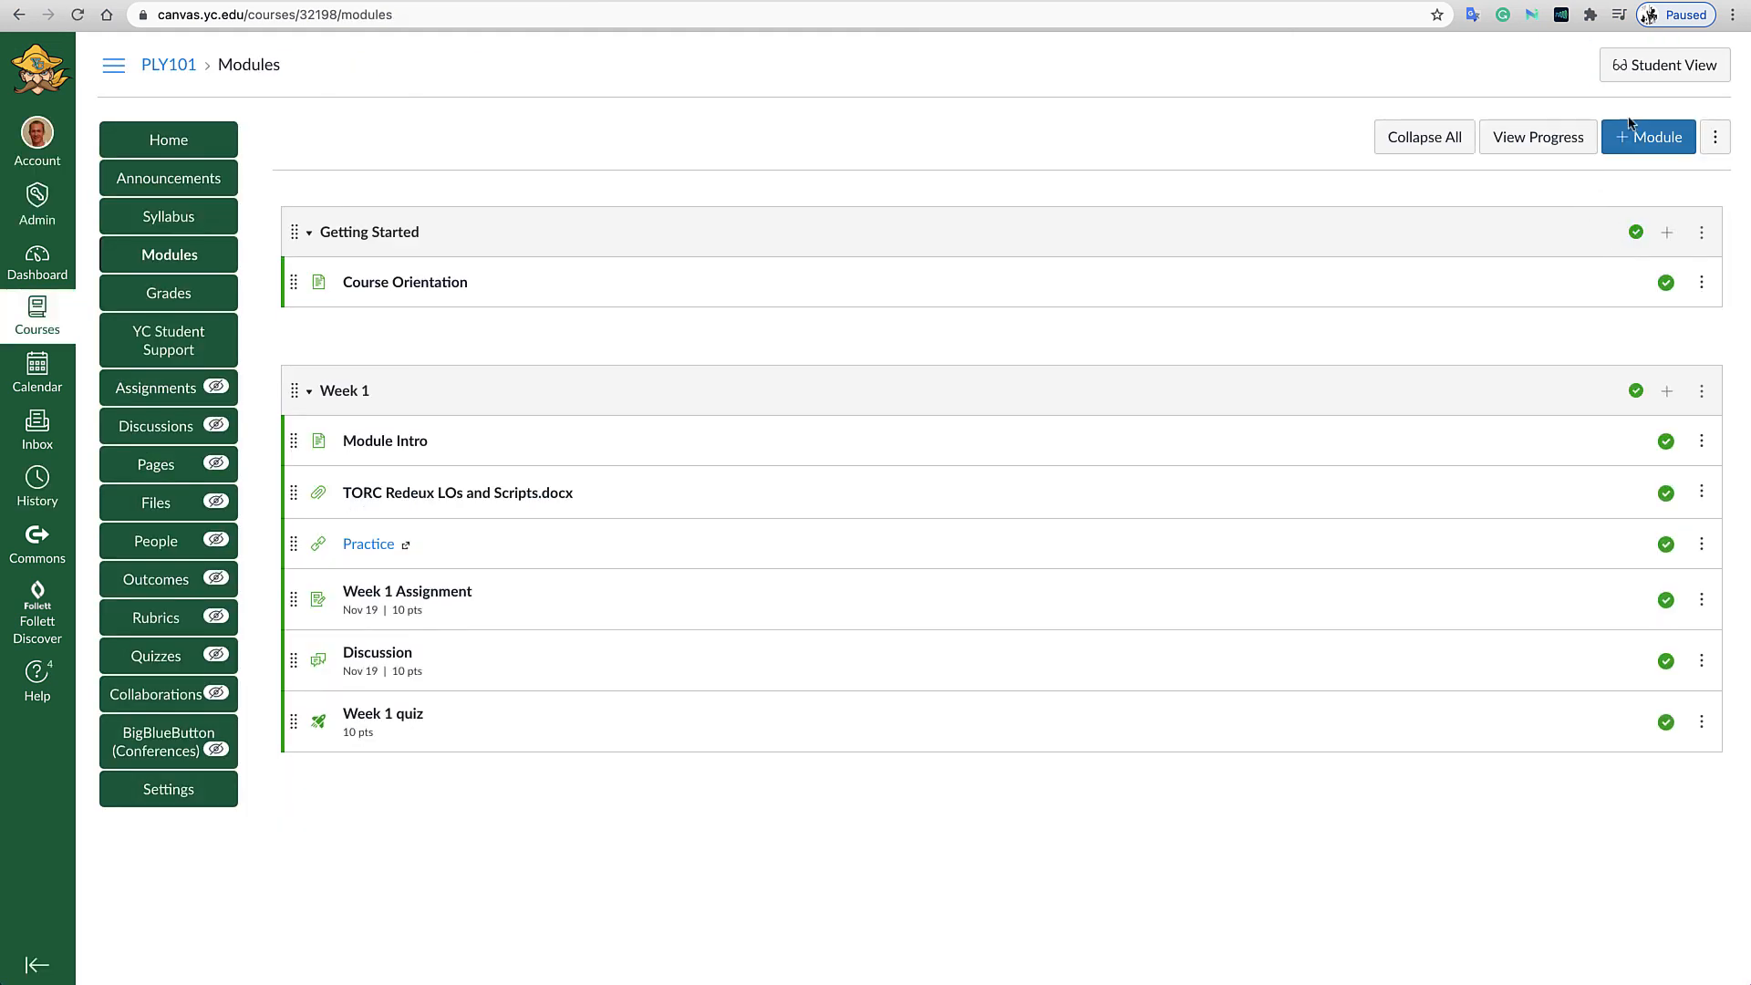
Switch to the student view and begin the Week 1 quiz from the Week 1 module.
{"action": "left_click", "coordinate": [1665, 65]}
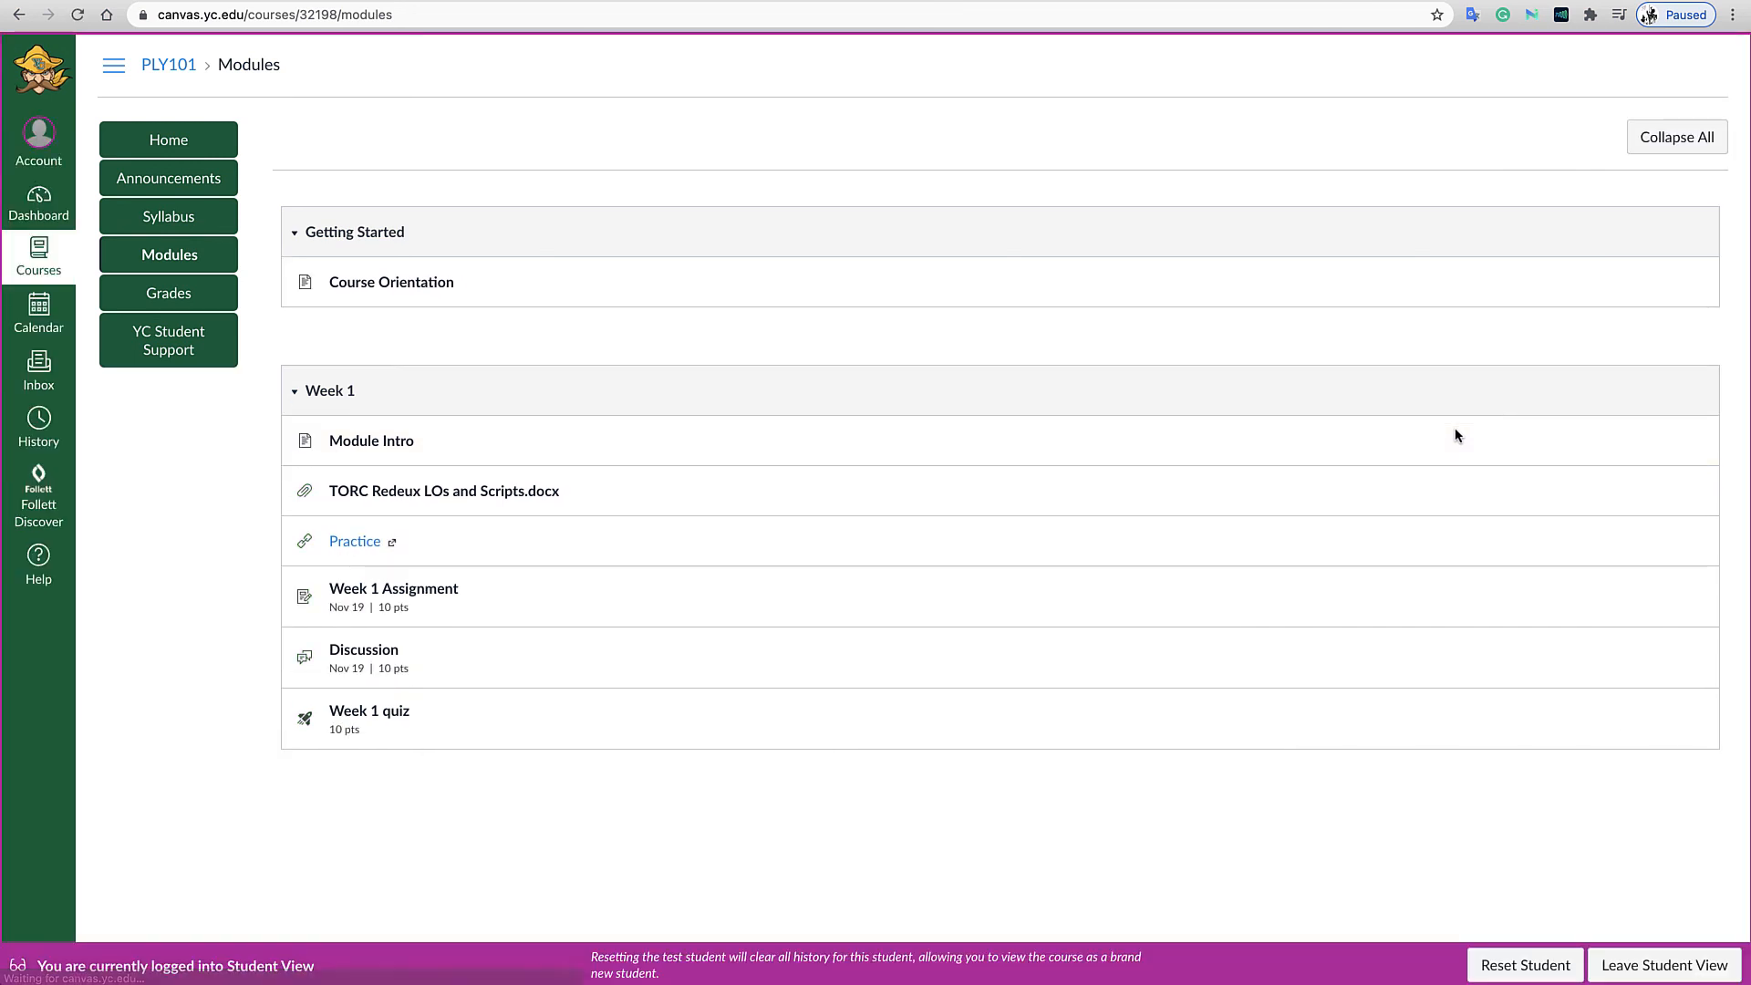
{"action": "left_click", "coordinate": [343, 719]}
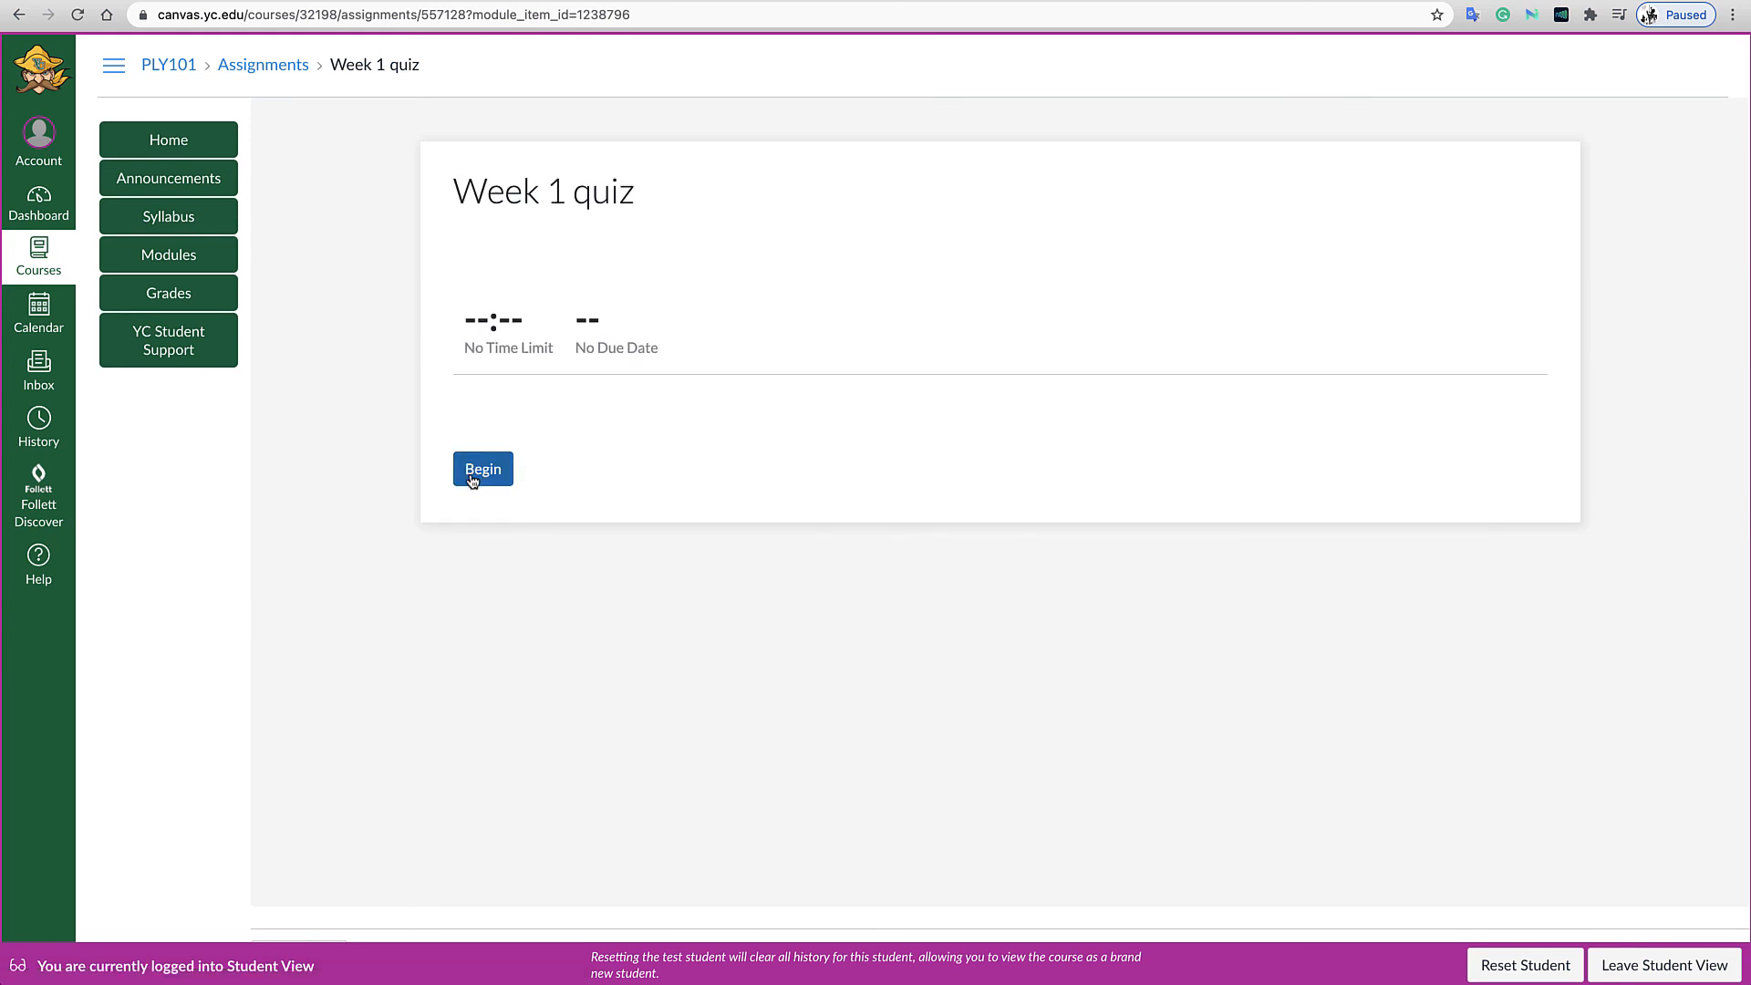
{"action": "left_click", "coordinate": [483, 469]}
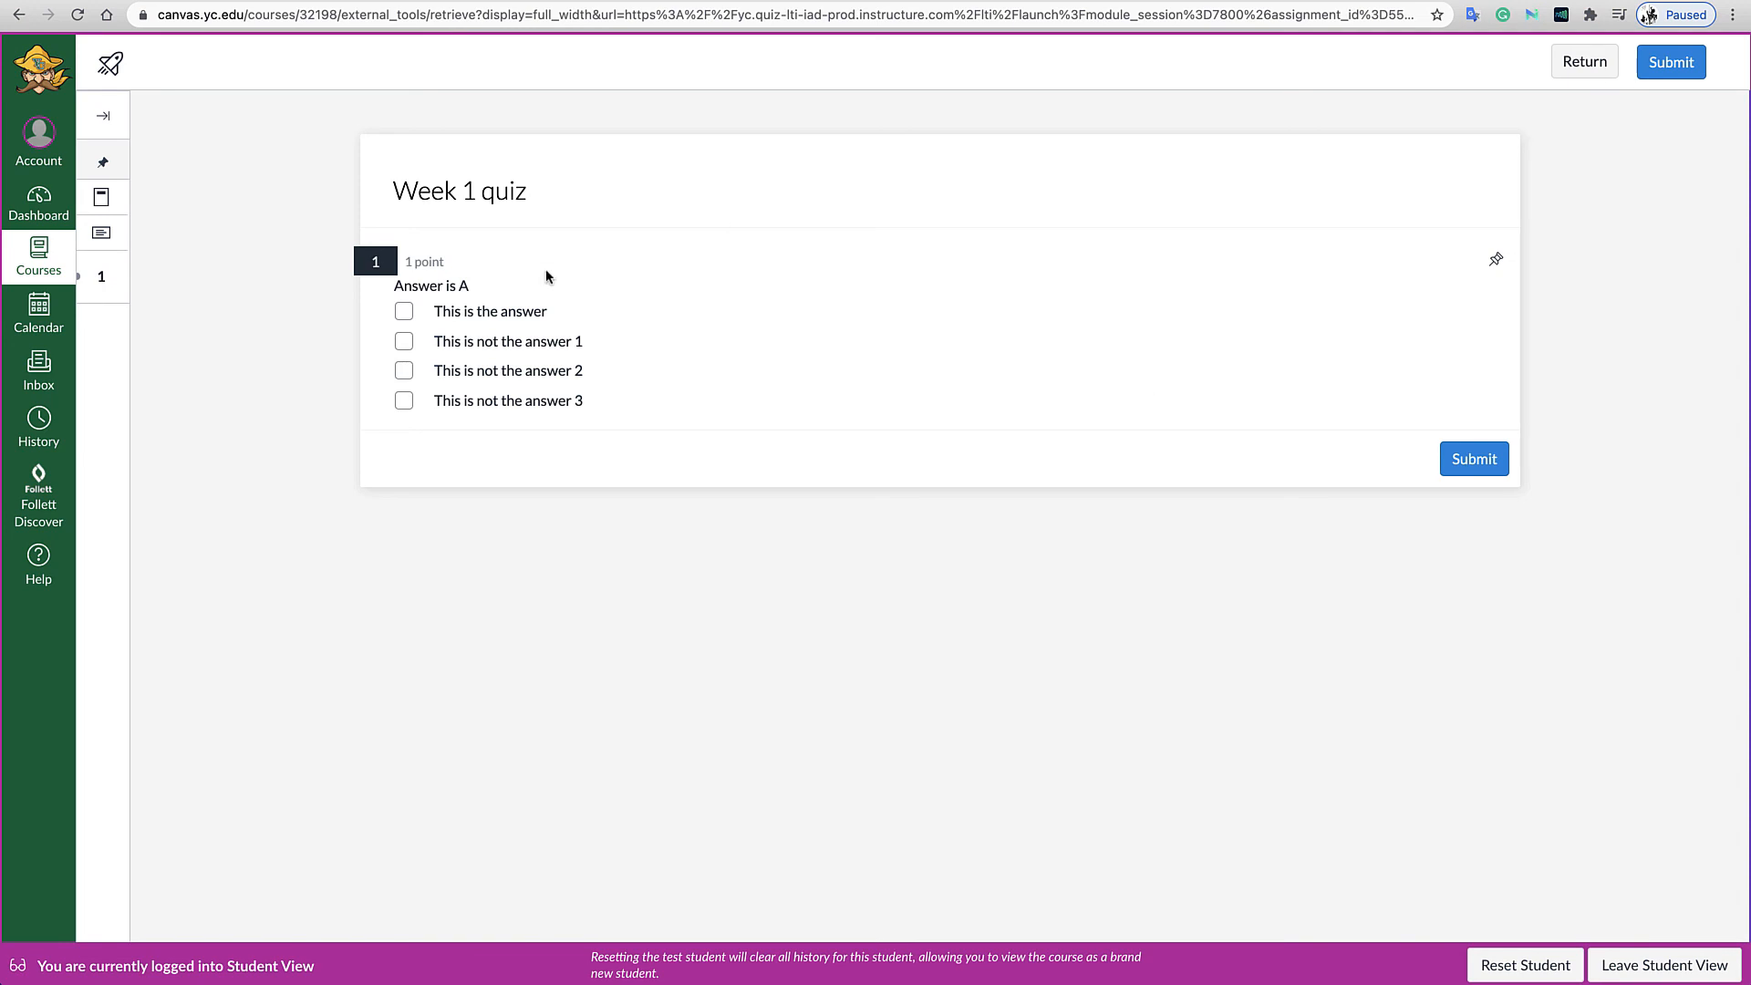
Answer the quiz question with "This is the answer", submit the quiz, and leave the results page.
{"action": "left_click", "coordinate": [403, 311]}
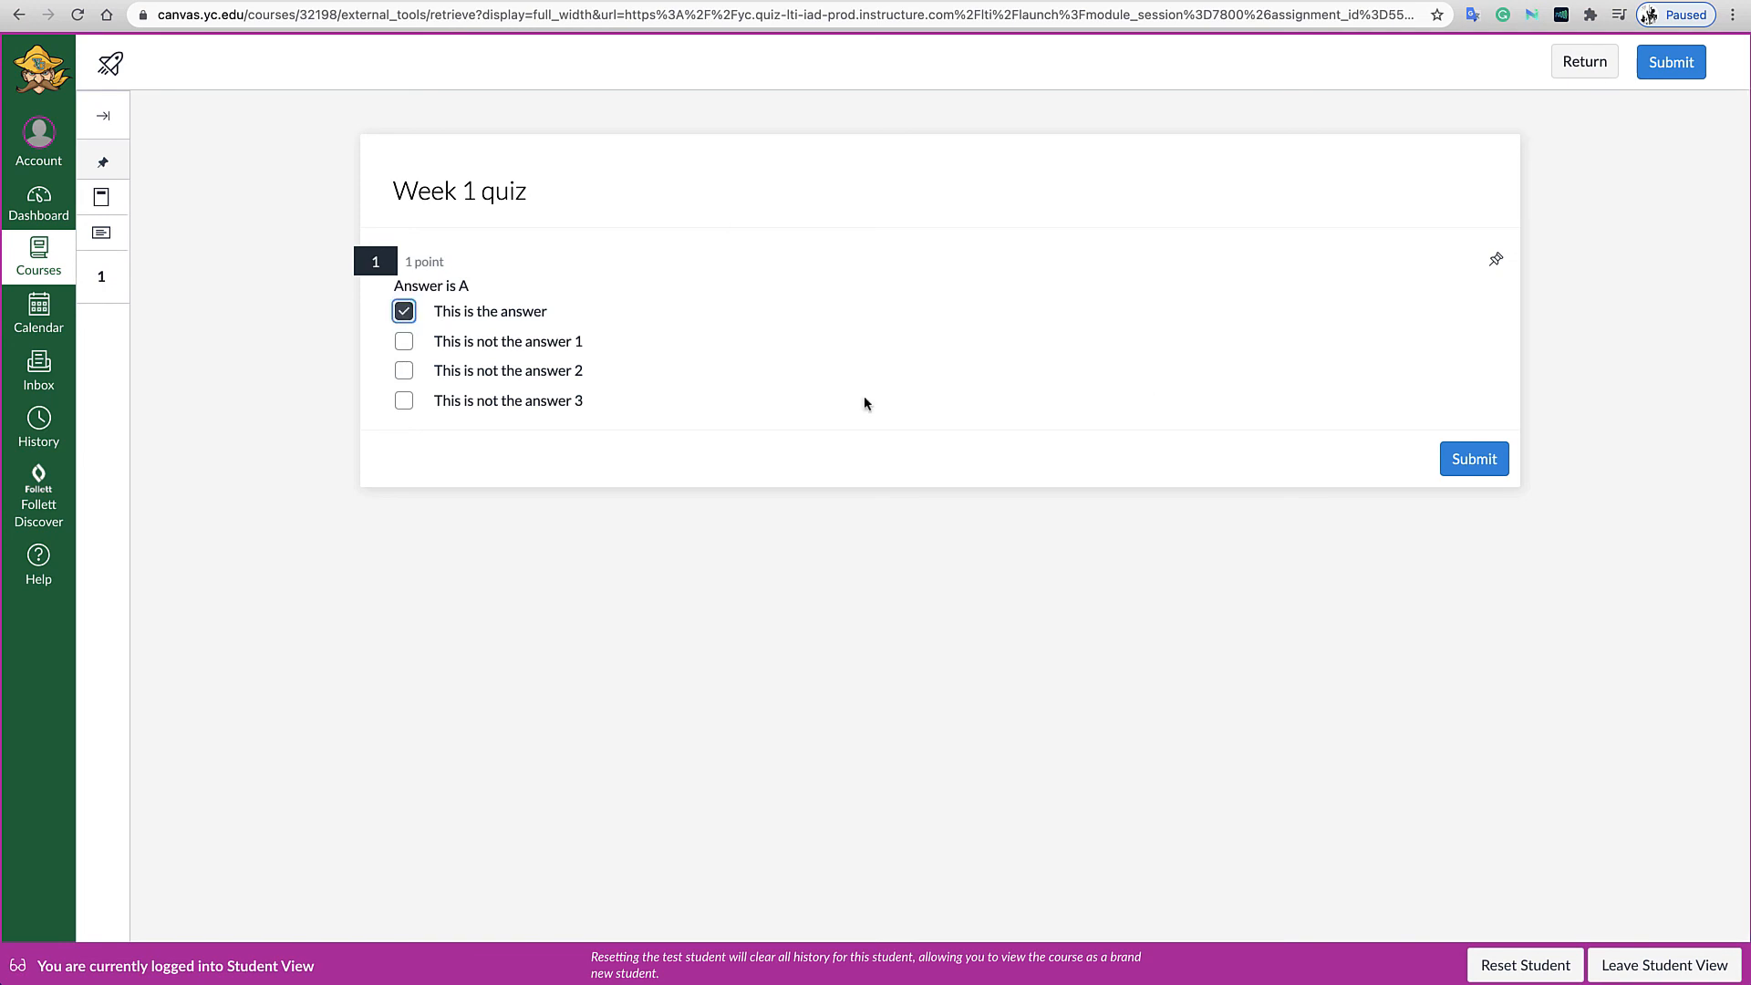
{"action": "left_click", "coordinate": [1466, 473]}
{"action": "left_click", "coordinate": [1085, 584]}
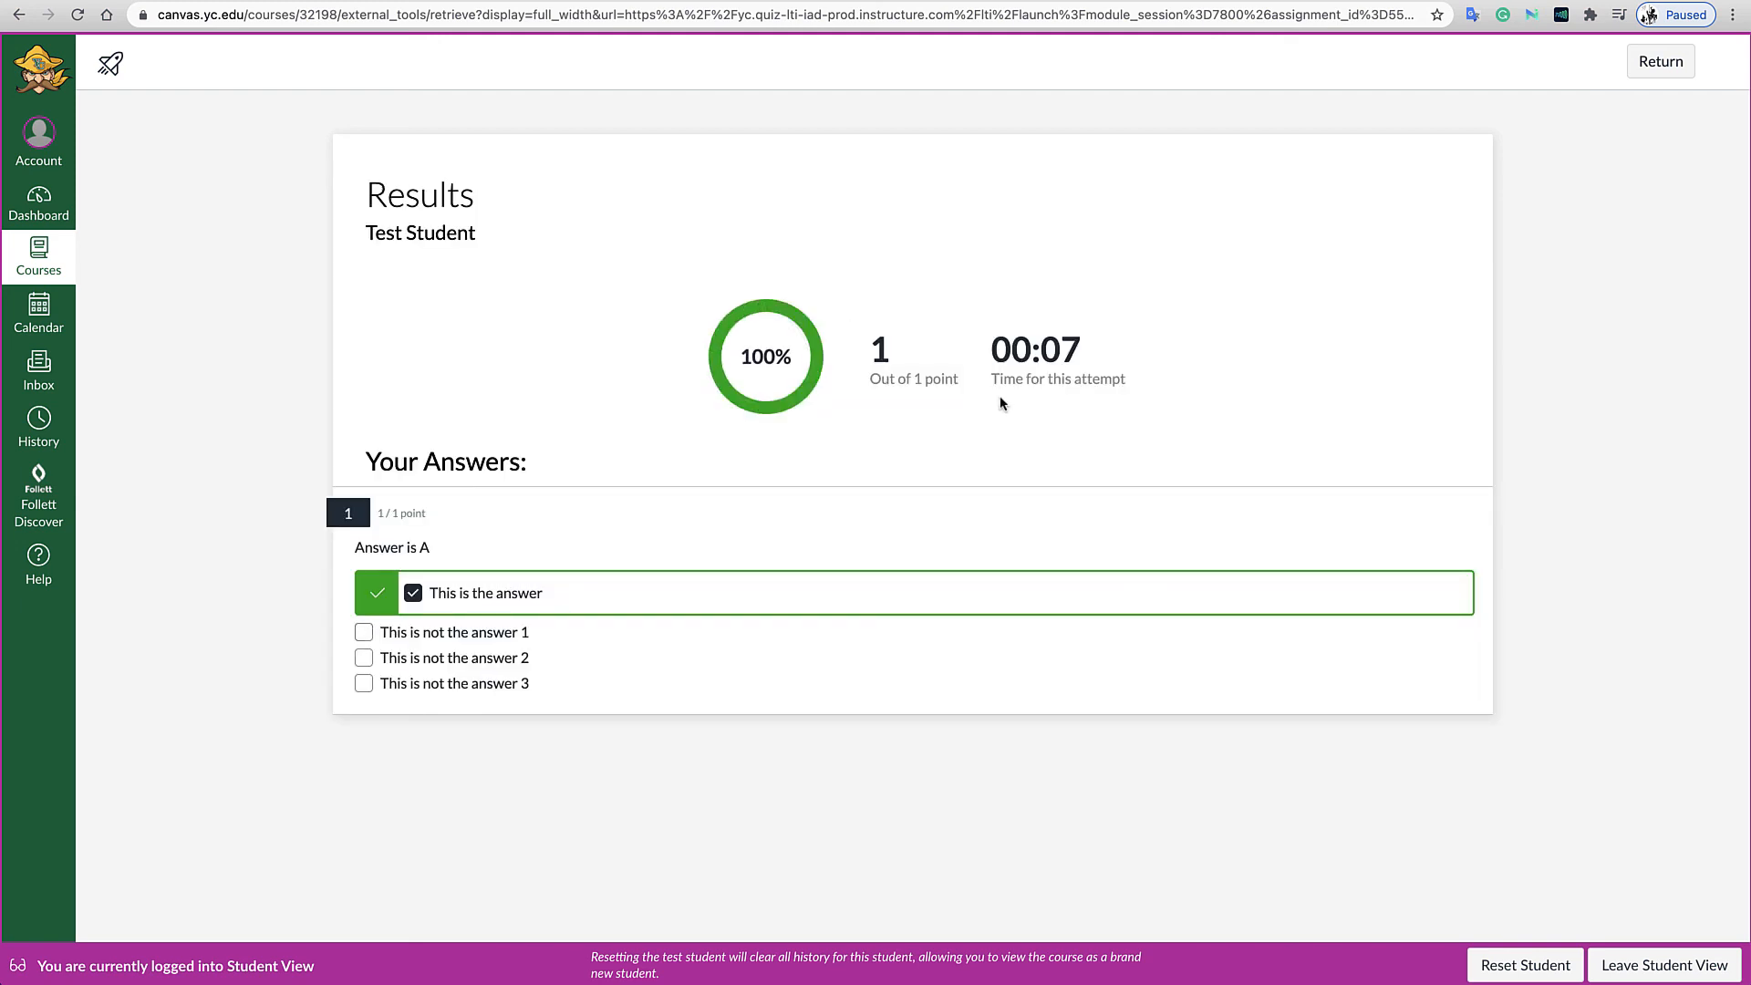
{"action": "left_click", "coordinate": [1665, 70]}
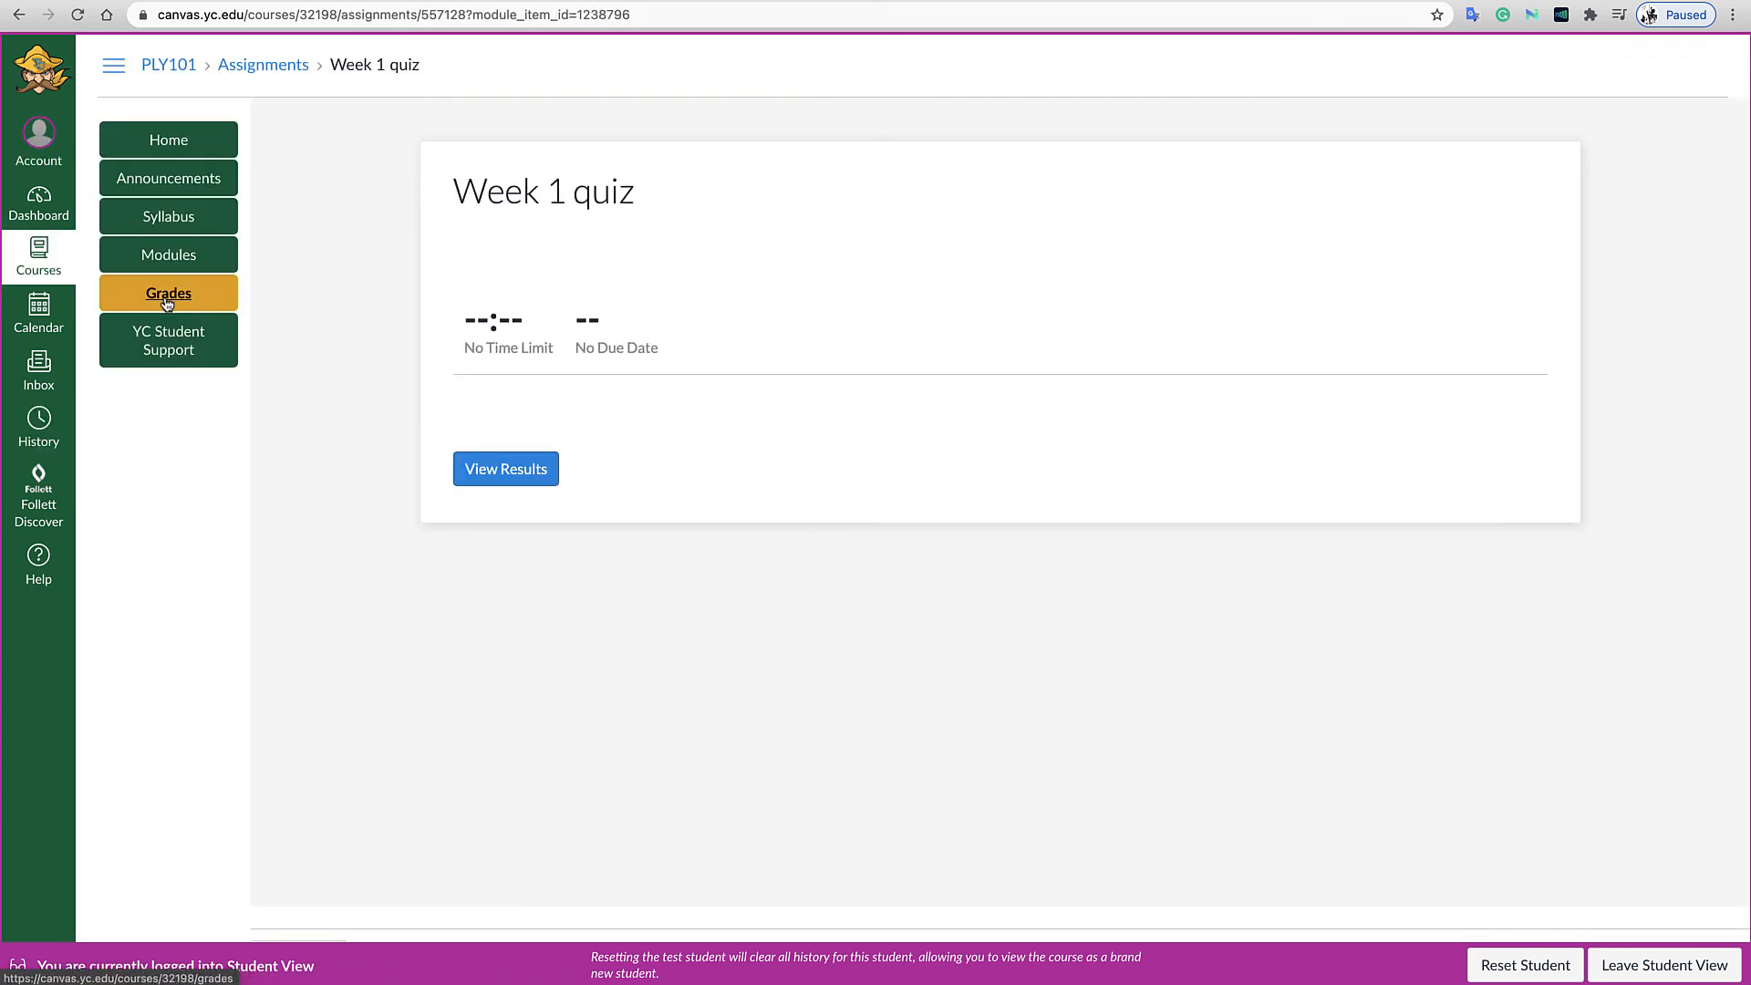
Check the Week 1 quiz score in the test student's grades, and go back to the modules.
{"action": "left_click", "coordinate": [168, 296]}
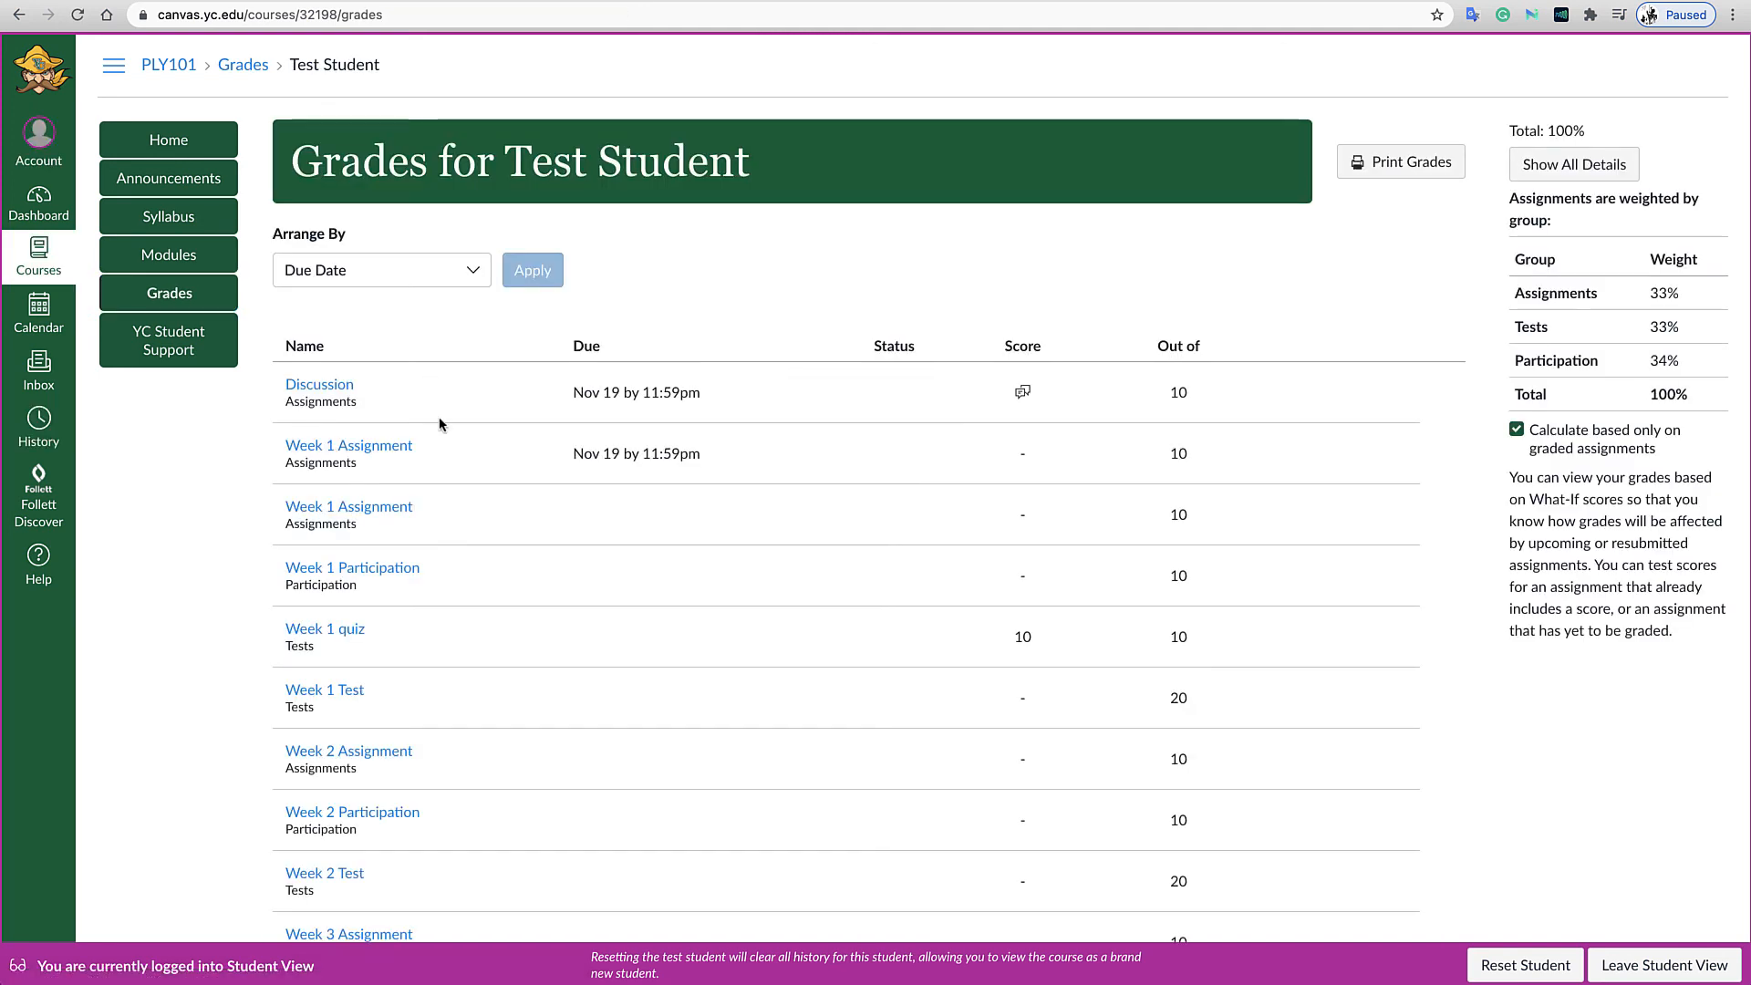
{"action": "scroll", "coordinate": [450, 462], "scroll_direction": "down", "scroll_amount": 3}
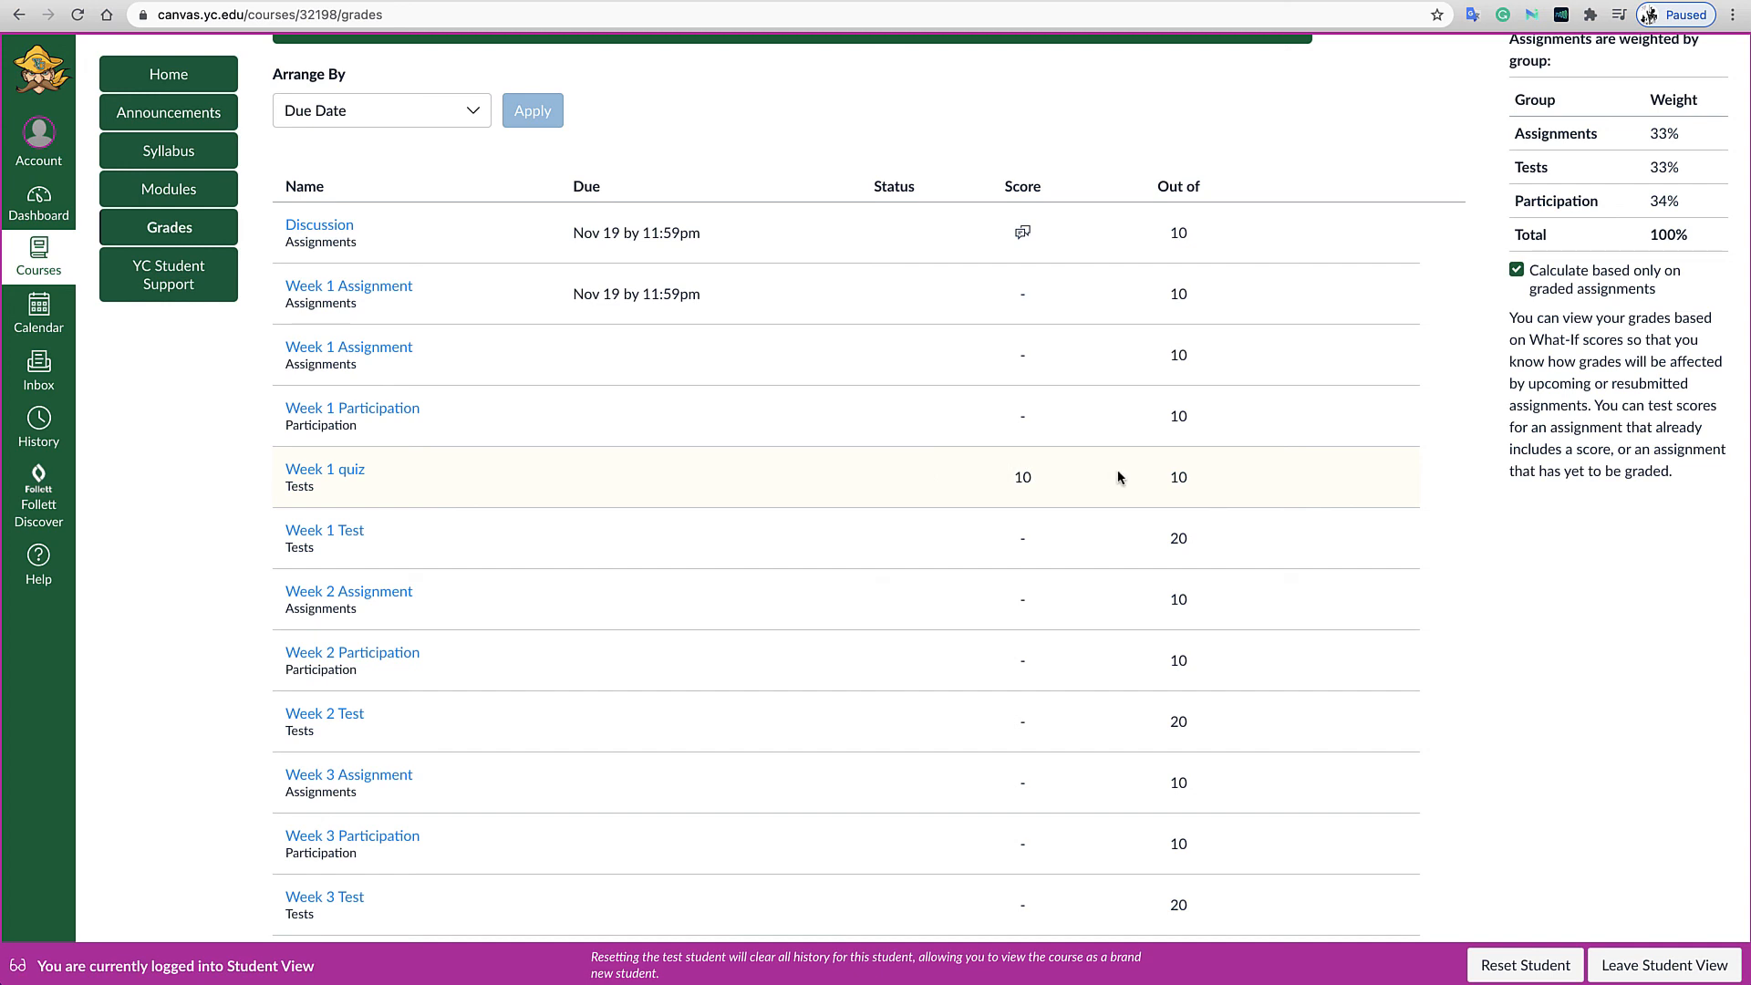
{"action": "scroll", "coordinate": [1120, 477], "scroll_direction": "up", "scroll_amount": 3}
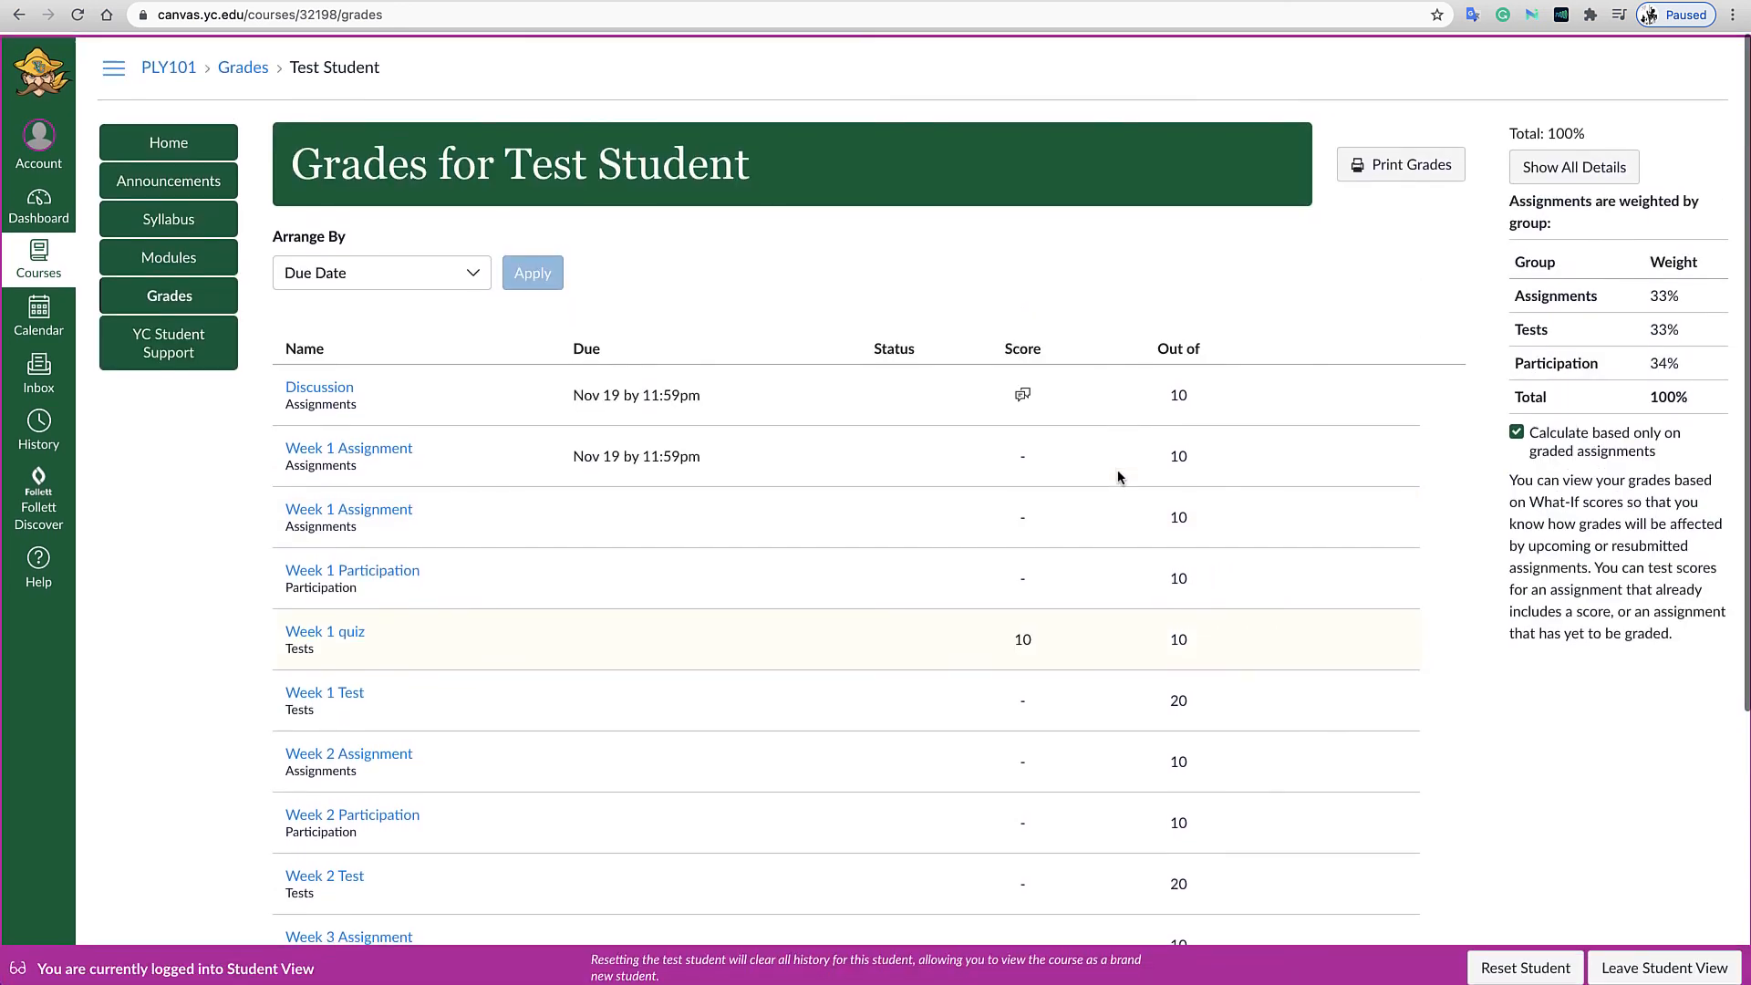
{"action": "left_click", "coordinate": [182, 257]}
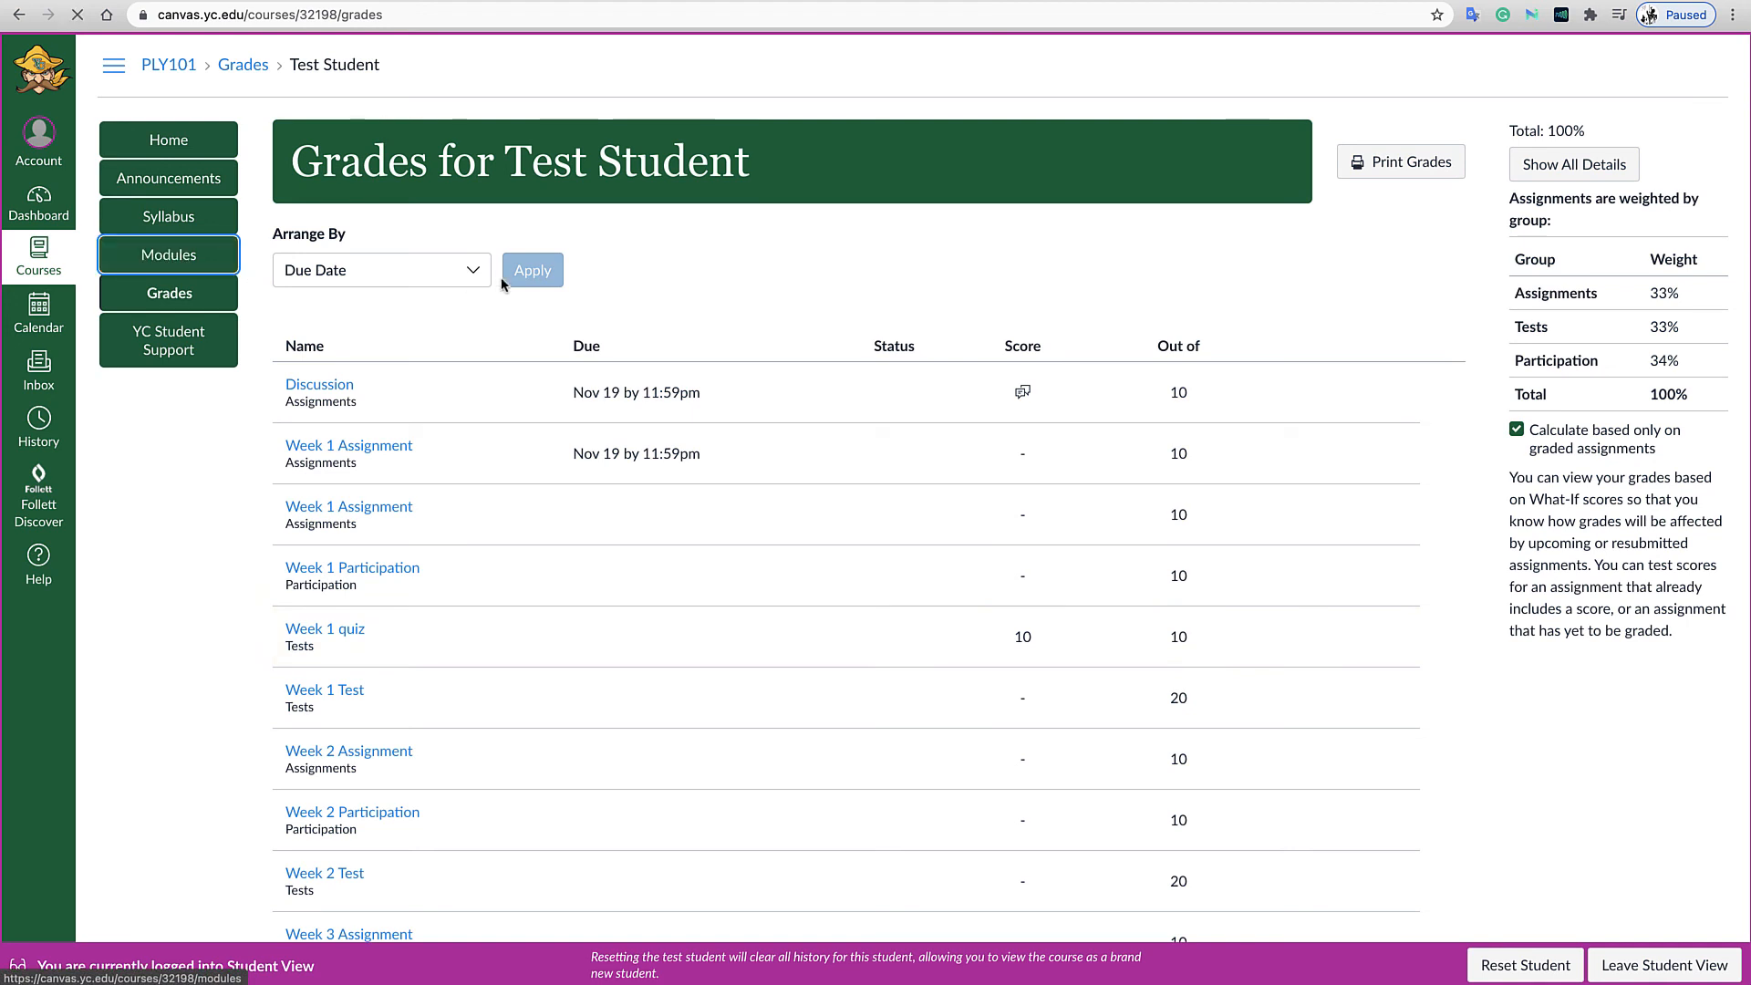